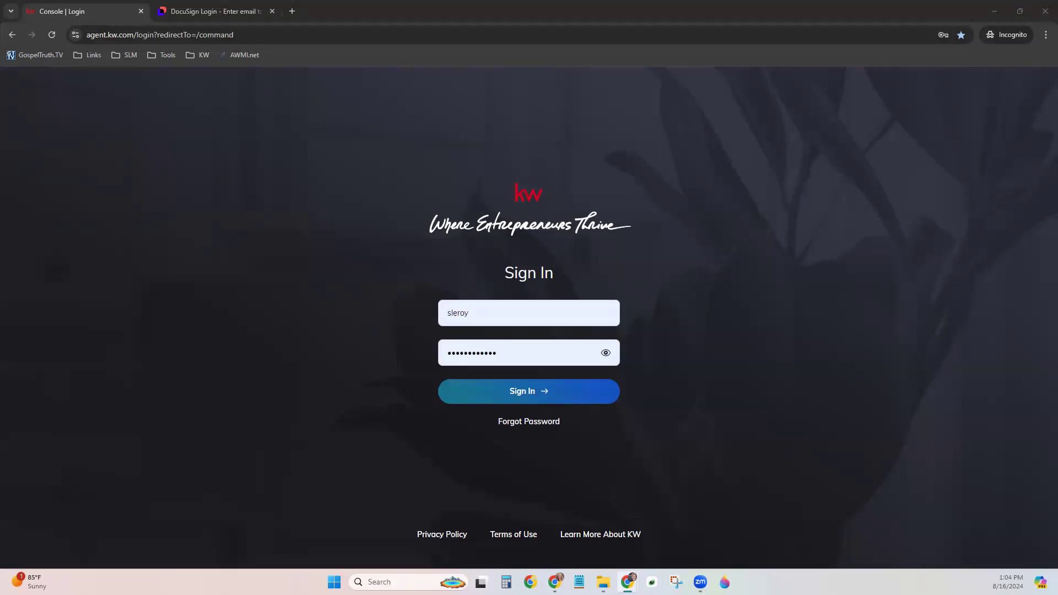
- Sign in to KW Command and set the browser page zoom to 125%
left_click(593, 397)
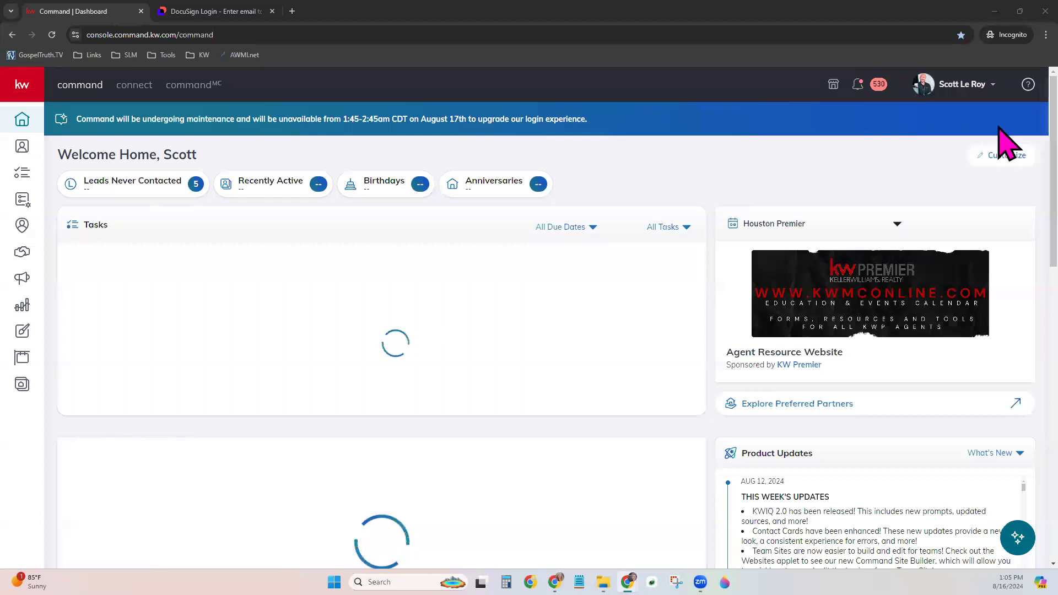
key("alt+f")
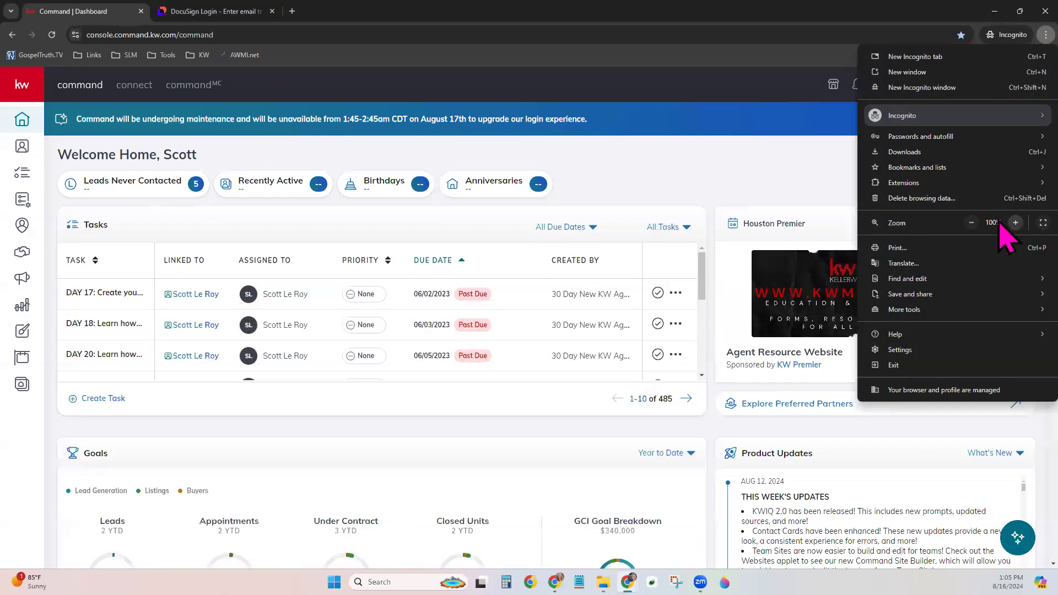
left_click(1015, 223)
left_click(1014, 223)
left_click(751, 189)
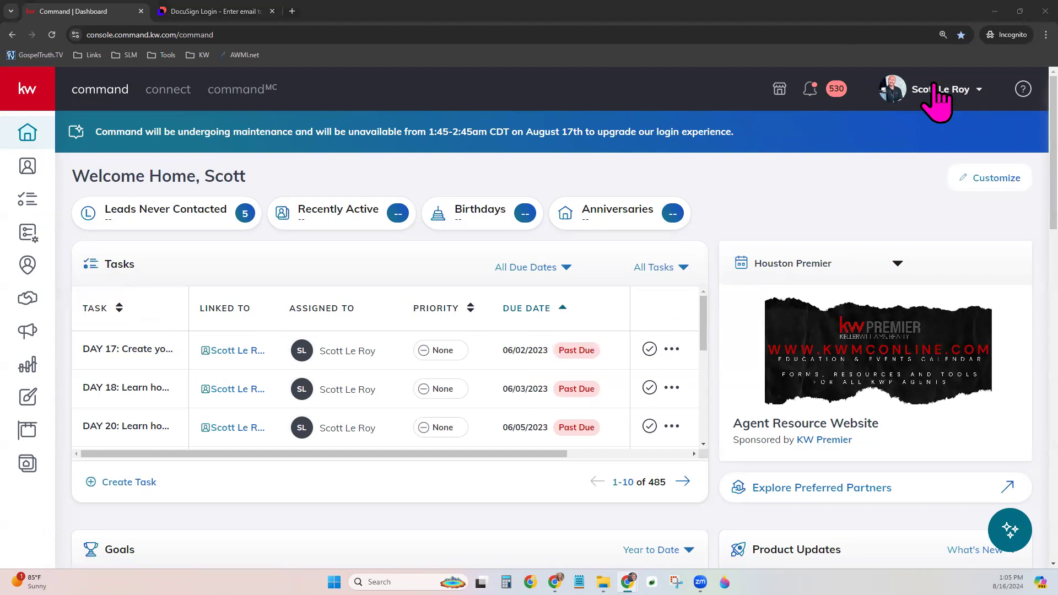
- Open Settings from the profile menu at the top right
left_click(899, 91)
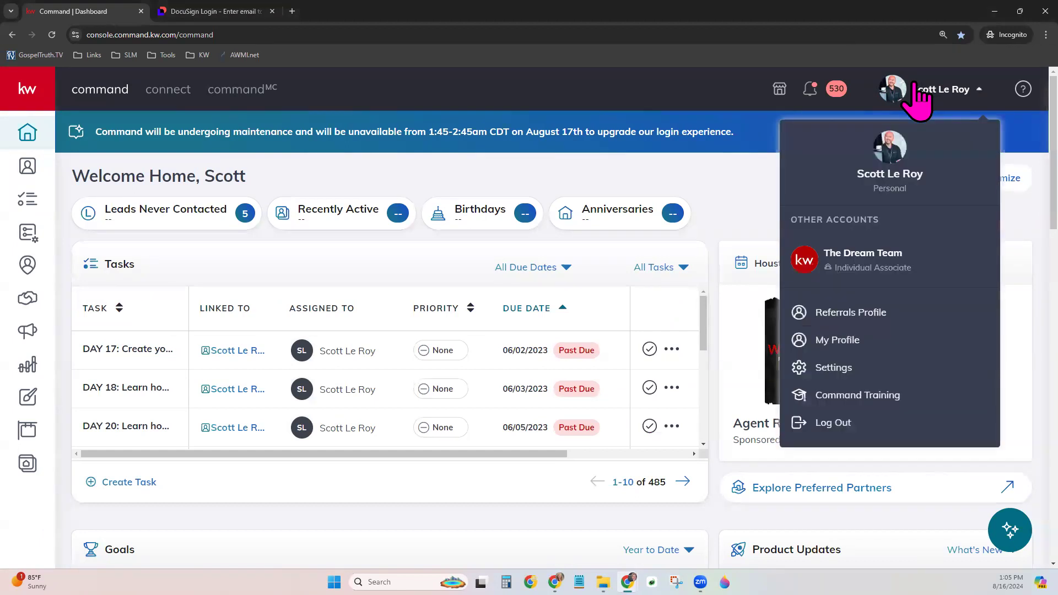
left_click(870, 362)
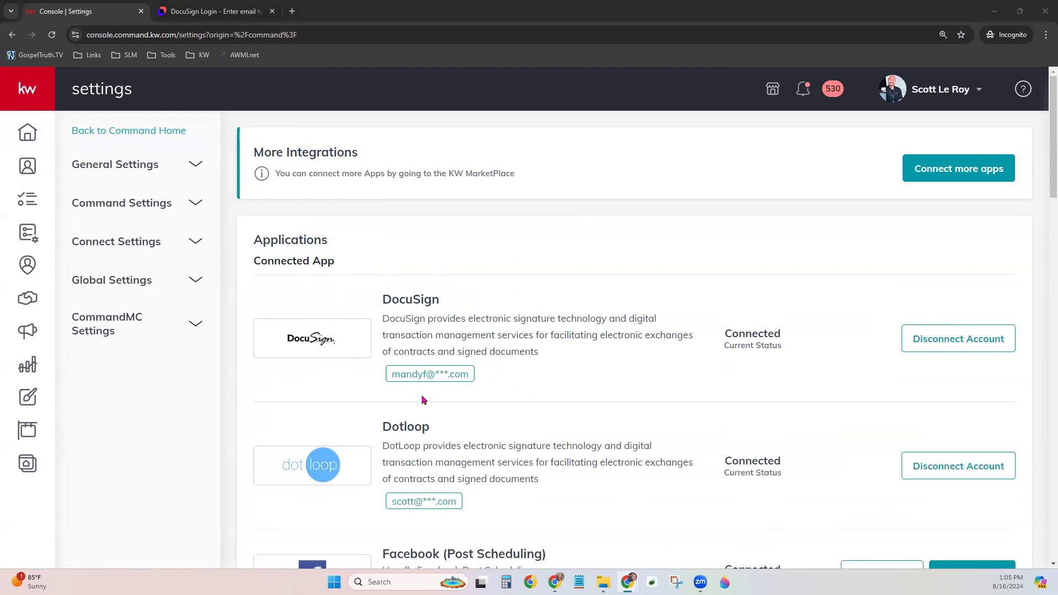
- Disconnect the DocuSign account from the Connected App list and confirm
left_click_drag(251, 260, 336, 265)
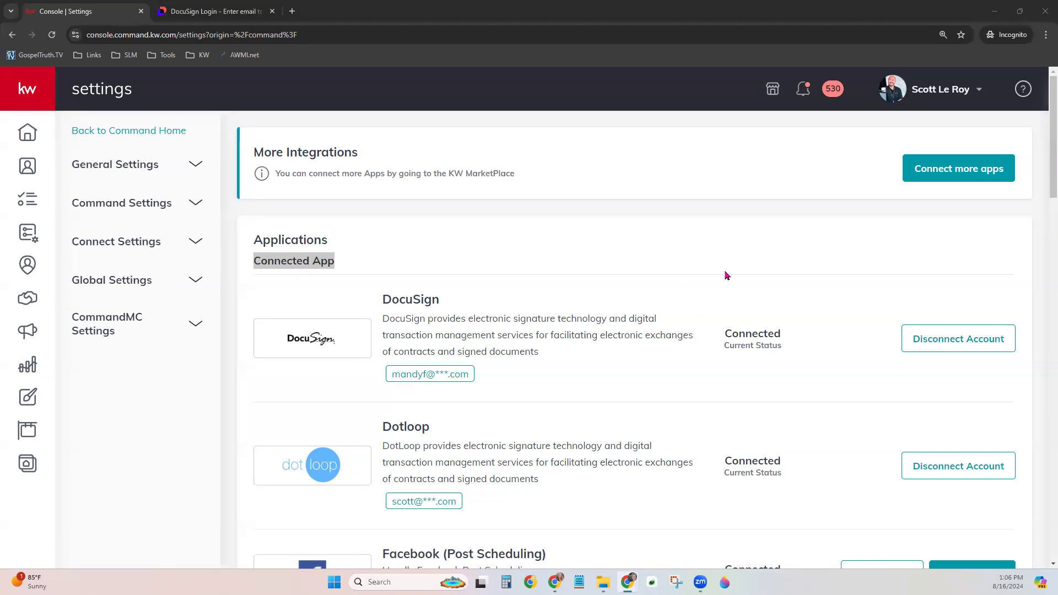
left_click(950, 342)
left_click(682, 457)
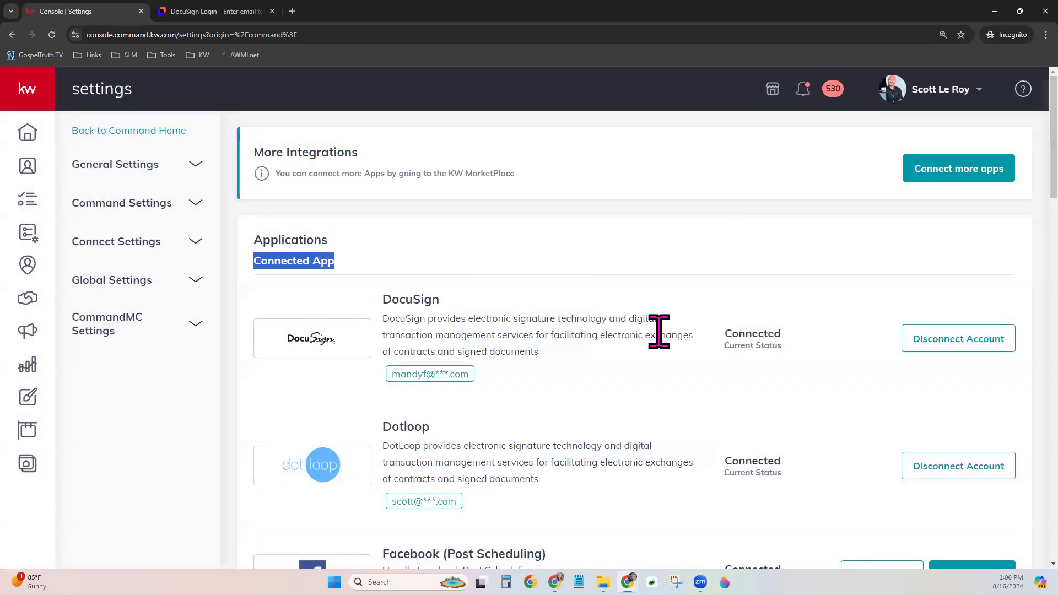
- Scroll down to DocuSign, now Not Connected under Digital Signature & Transactions, and highlight it
scroll(622, 381, "down", 4)
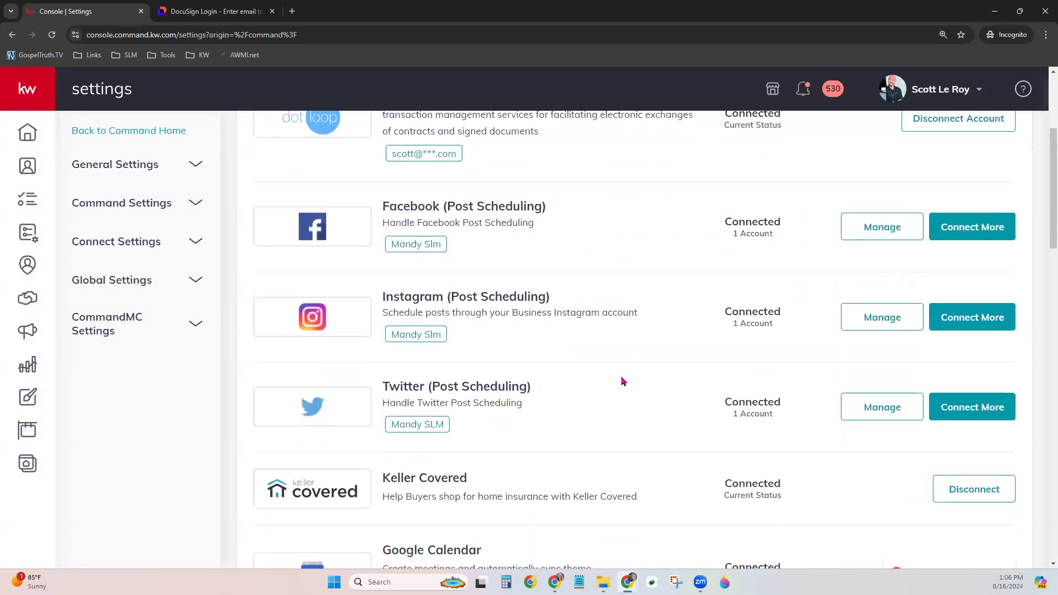
scroll(622, 381, "up", 2)
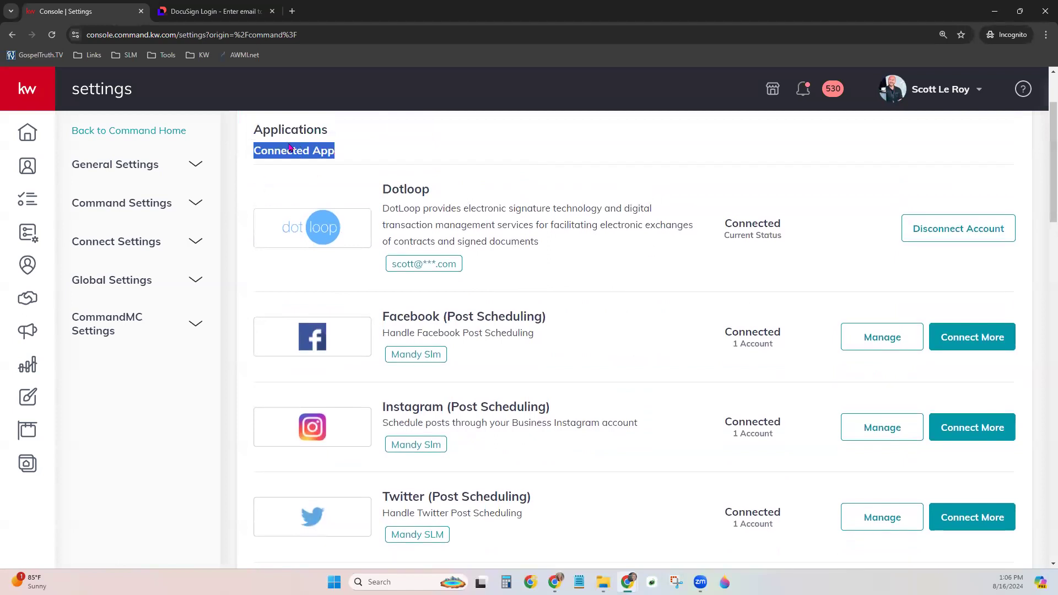
scroll(620, 299, "down", 5)
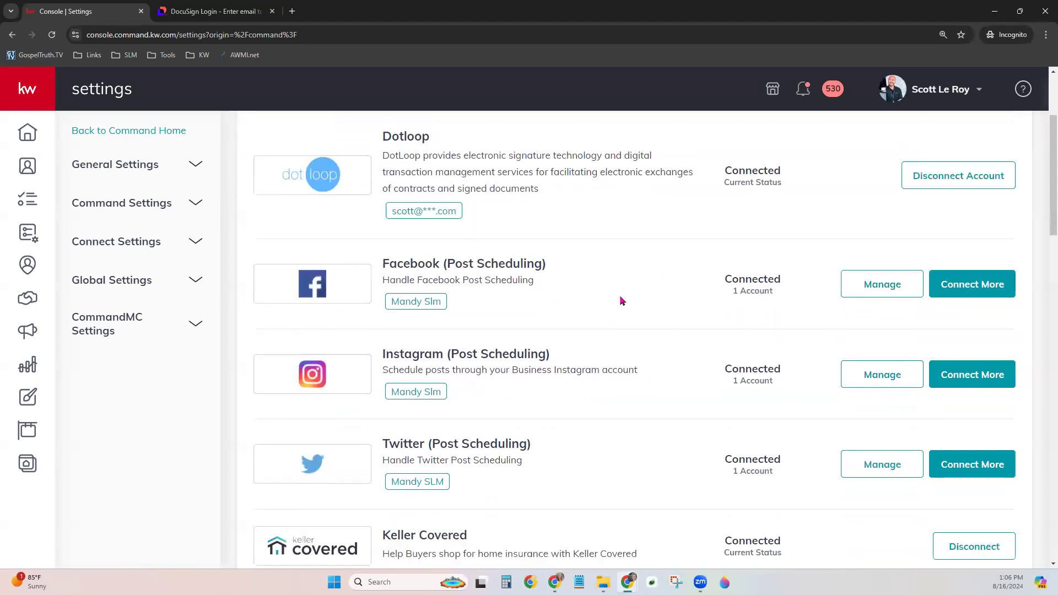
scroll(621, 300, "down", 8)
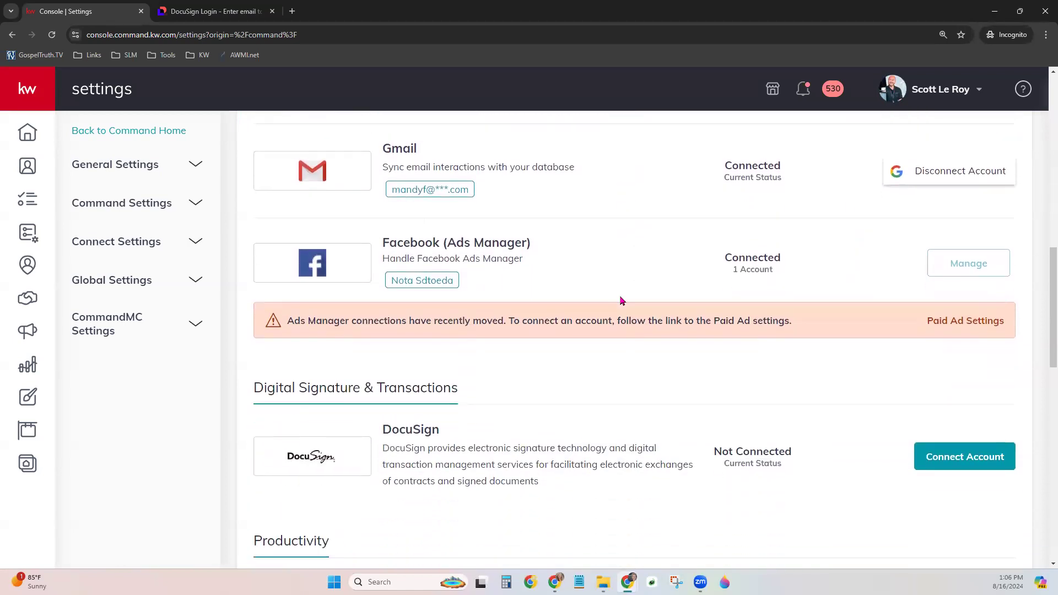
scroll(621, 300, "down", 1)
left_click_drag(255, 222, 467, 227)
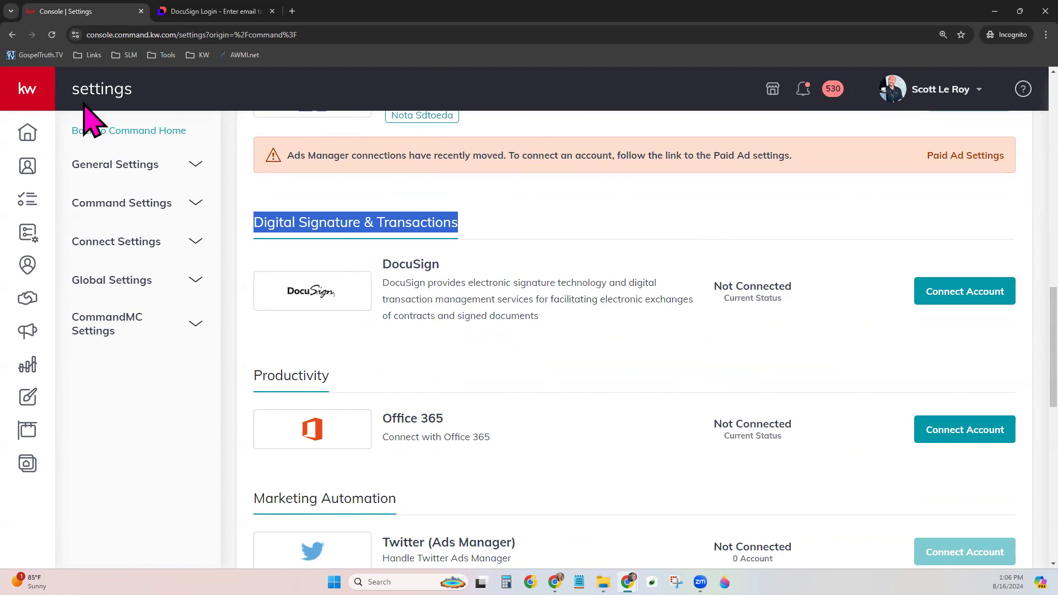
left_click(928, 301)
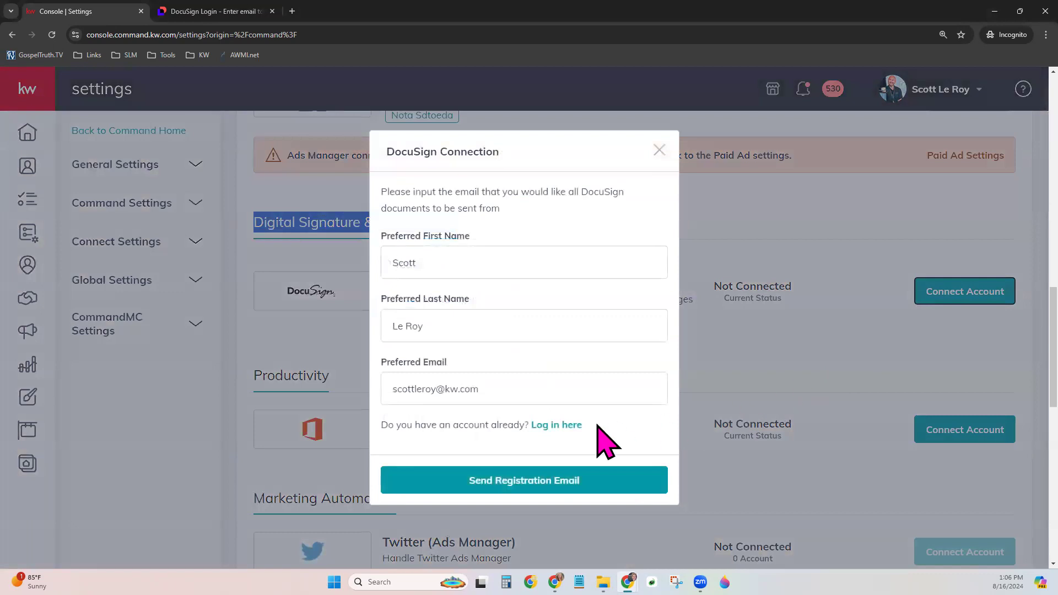
left_click_drag(386, 394, 500, 398)
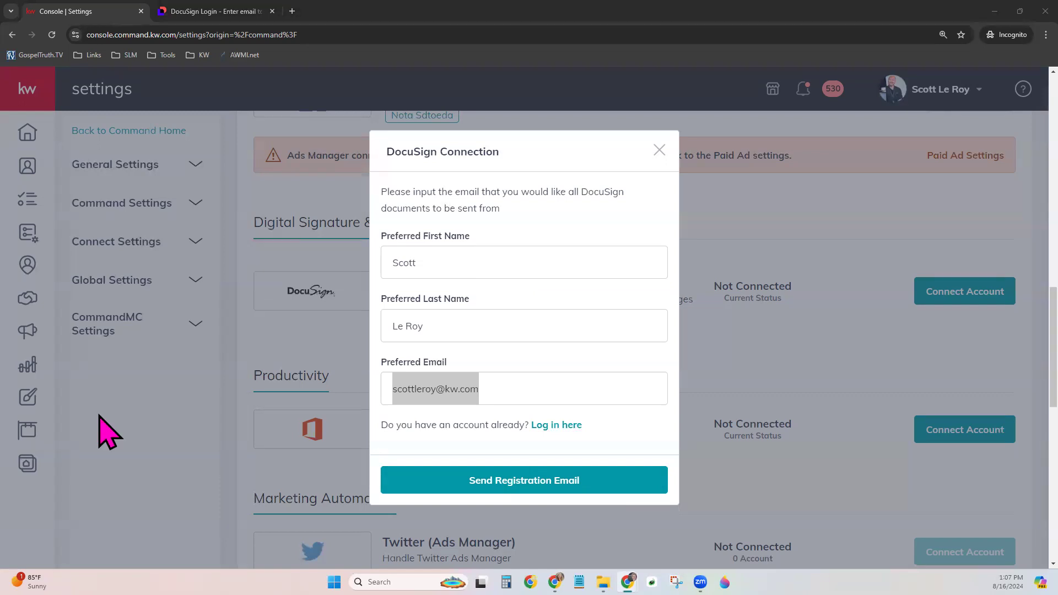
left_click(659, 149)
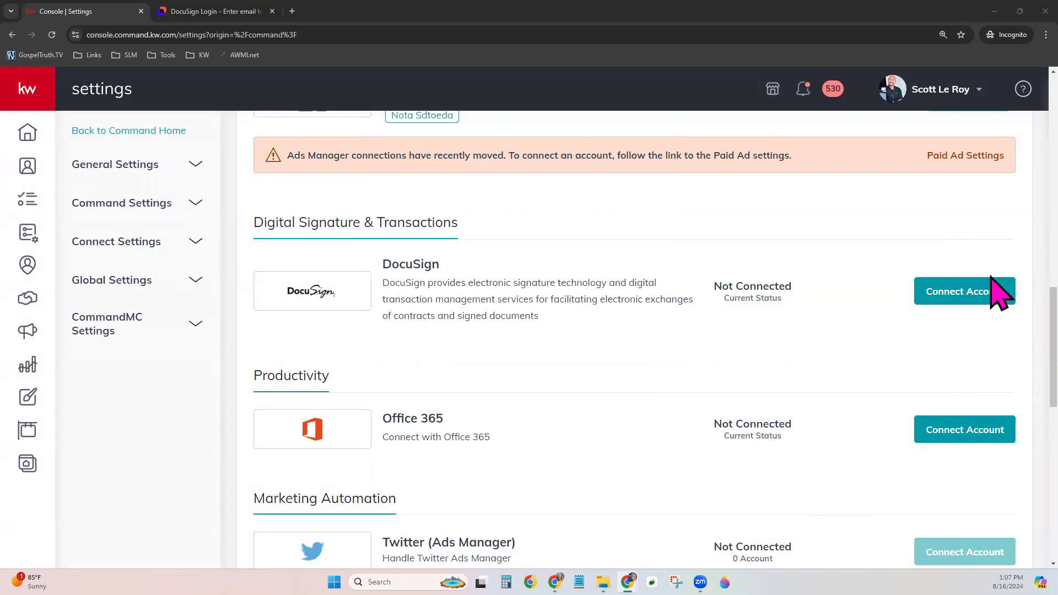
- Connect DocuSign via Log in here, replacing the Preferred Email with the new address
left_click(970, 291)
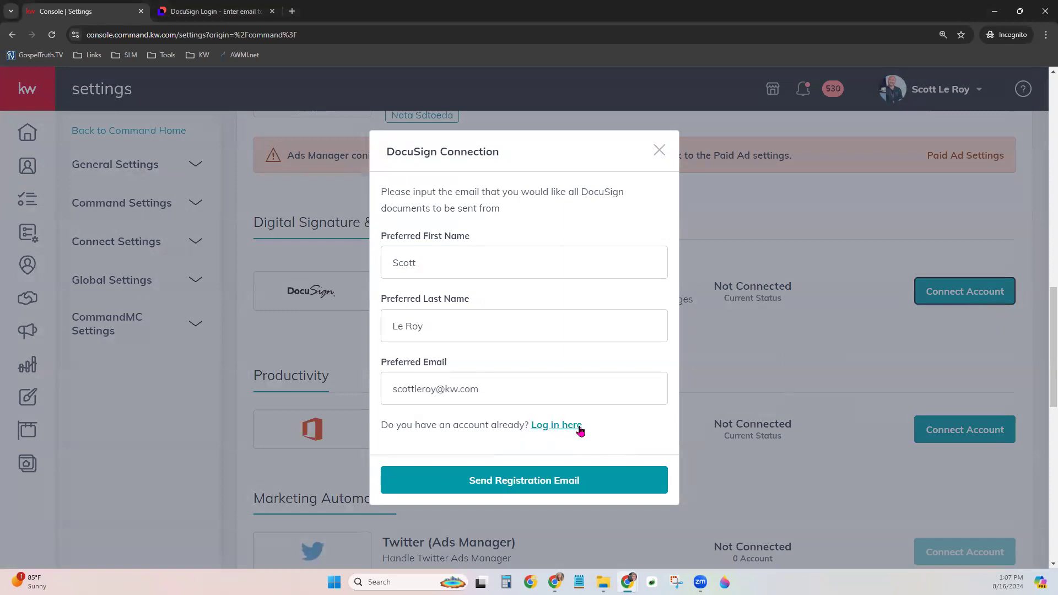
left_click(555, 427)
left_click(544, 331)
left_click_drag(543, 331, 354, 333)
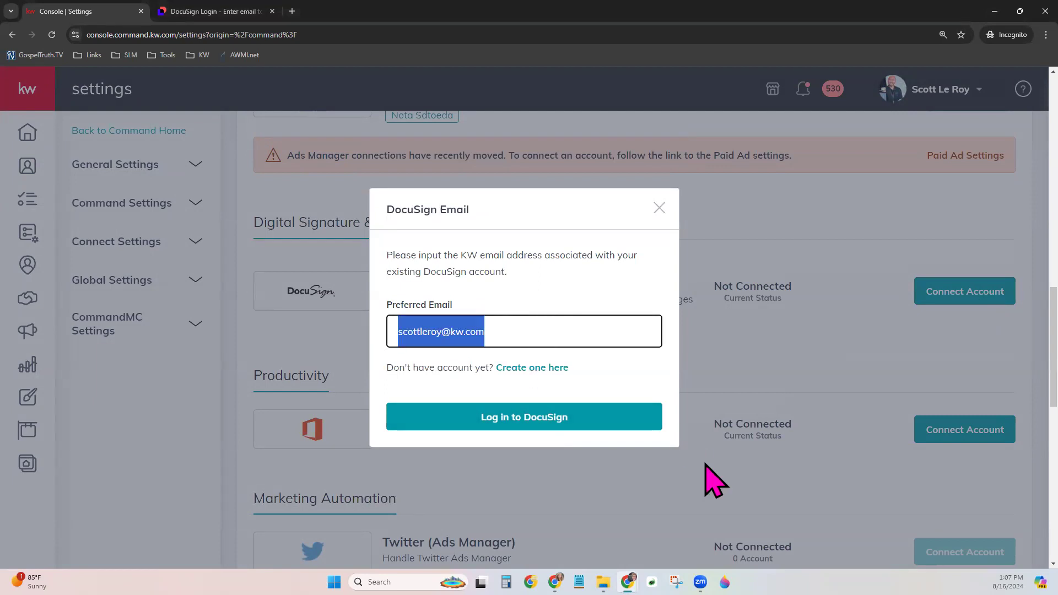
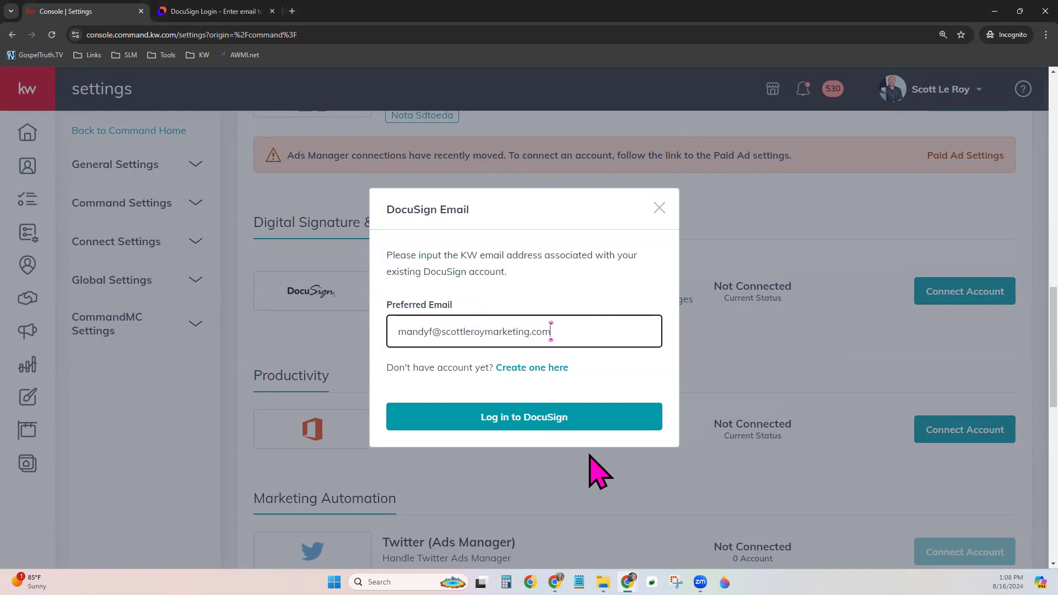
left_click(532, 415)
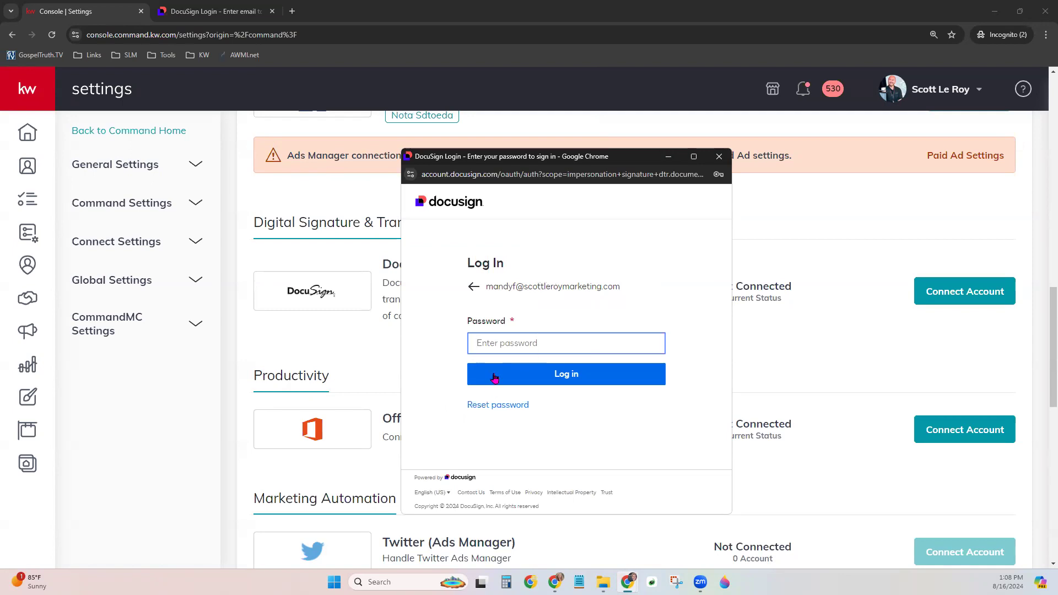
- Log in to DocuSign using Chrome's saved account password
left_click(490, 343)
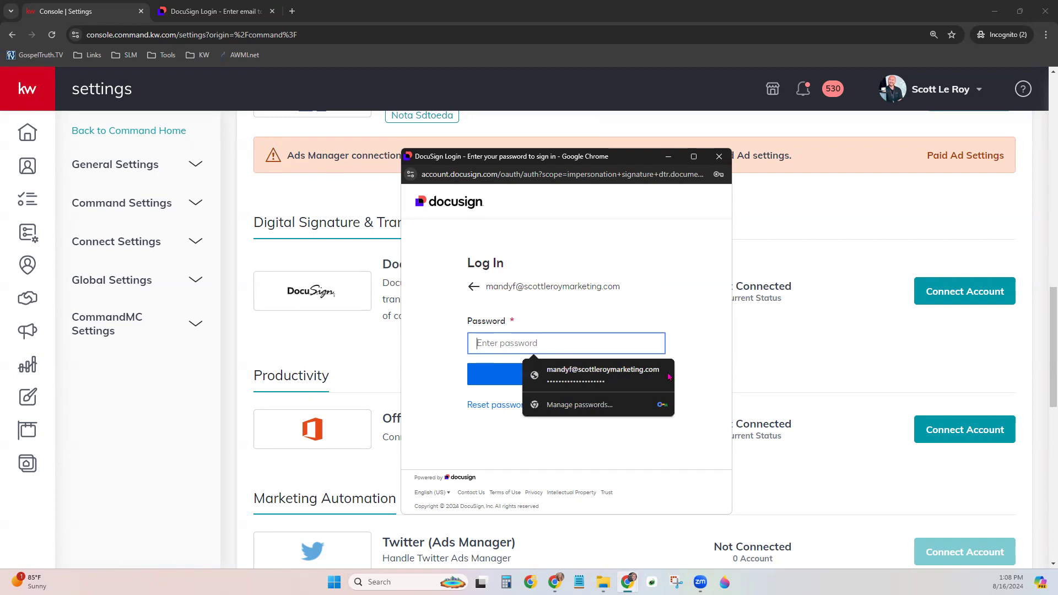
left_click(551, 375)
left_click(505, 375)
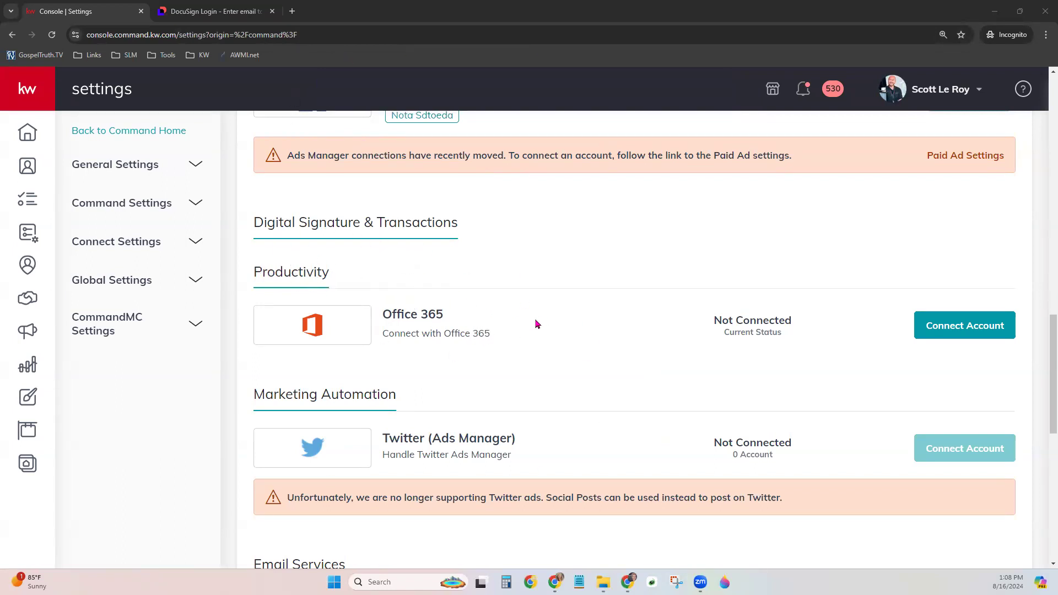
- Scroll back up to the Connected App list to confirm DocuSign shows Connected
scroll(537, 323, "up", 12)
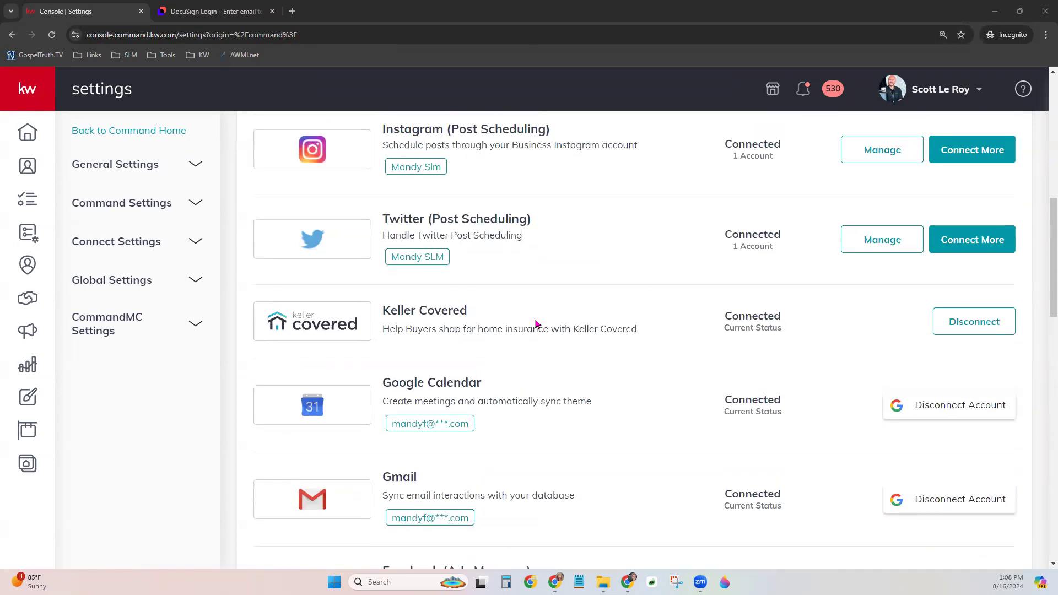
scroll(537, 324, "up", 4)
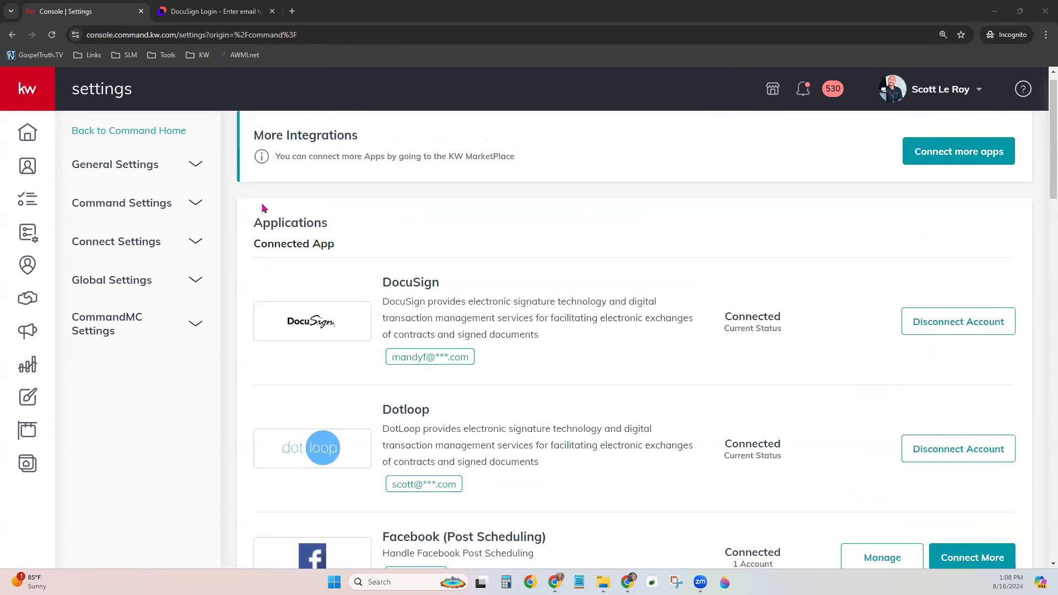
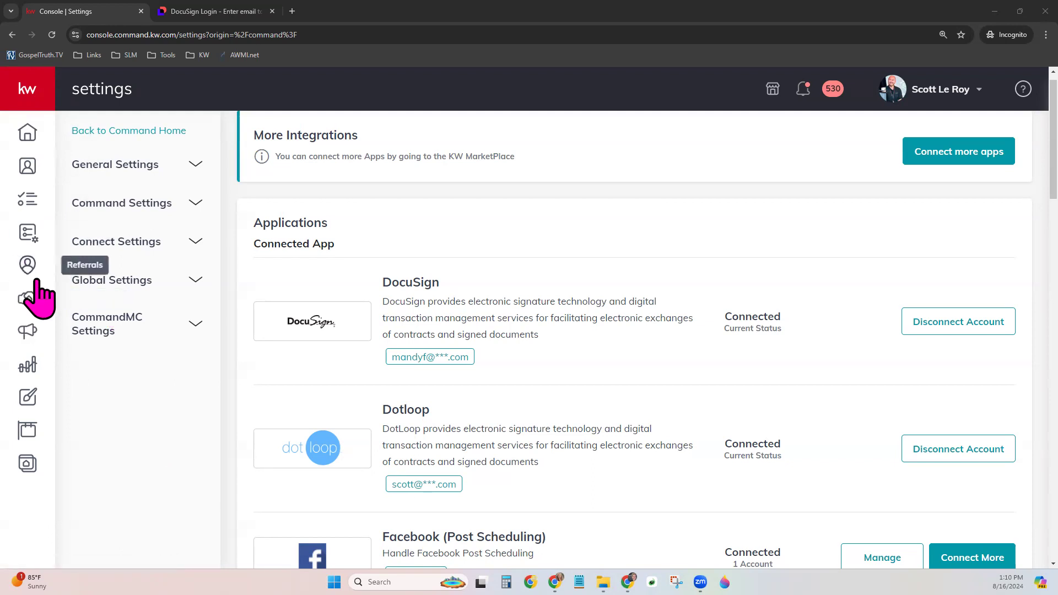
- Expand and collapse the side navigation, then go to the Opportunities page with its Listings and Buyers pipelines
left_click(27, 88)
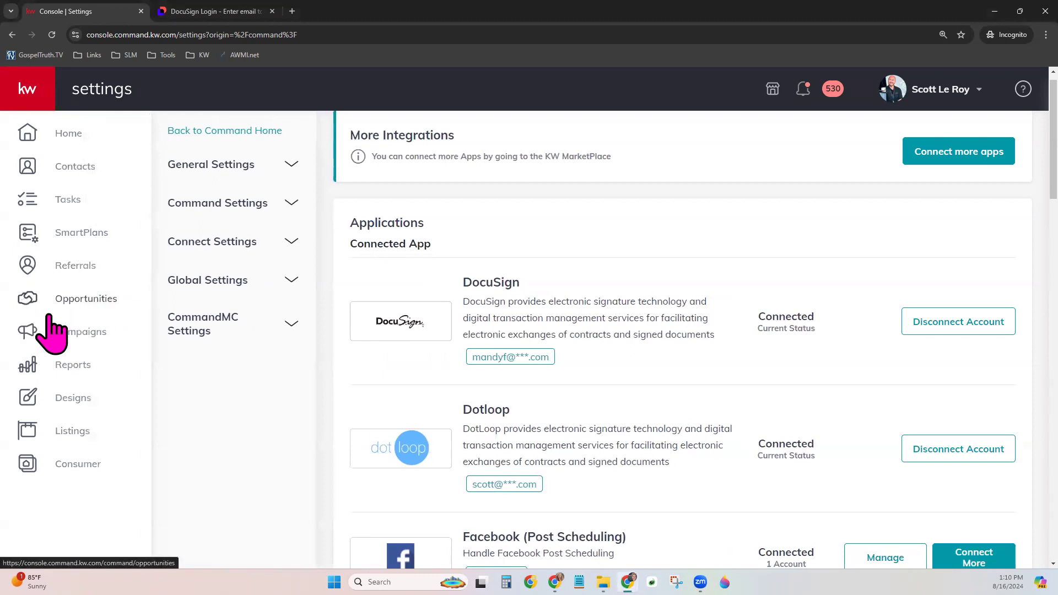
left_click(34, 81)
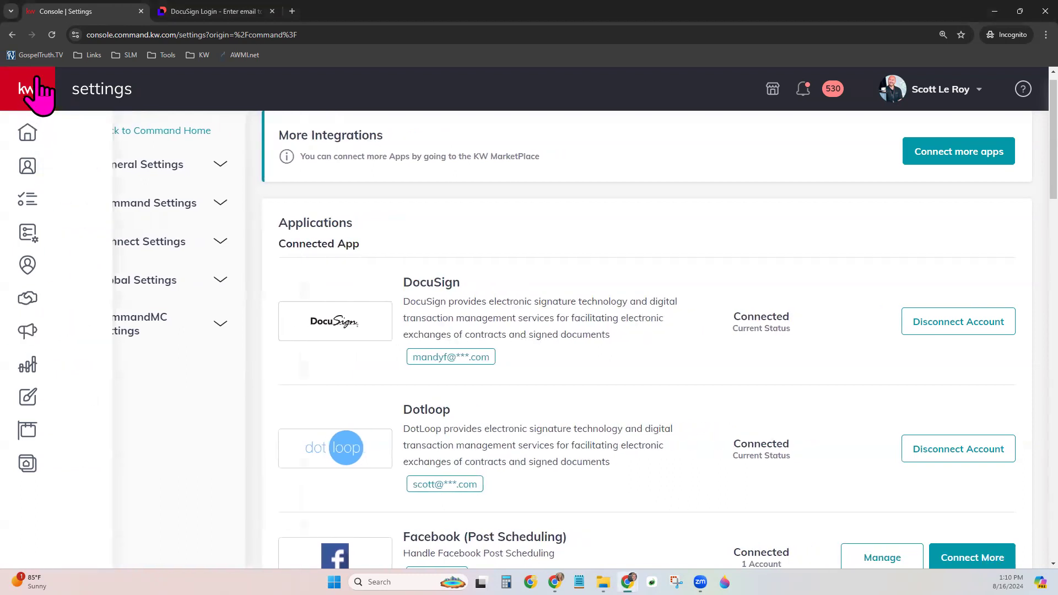
left_click(43, 300)
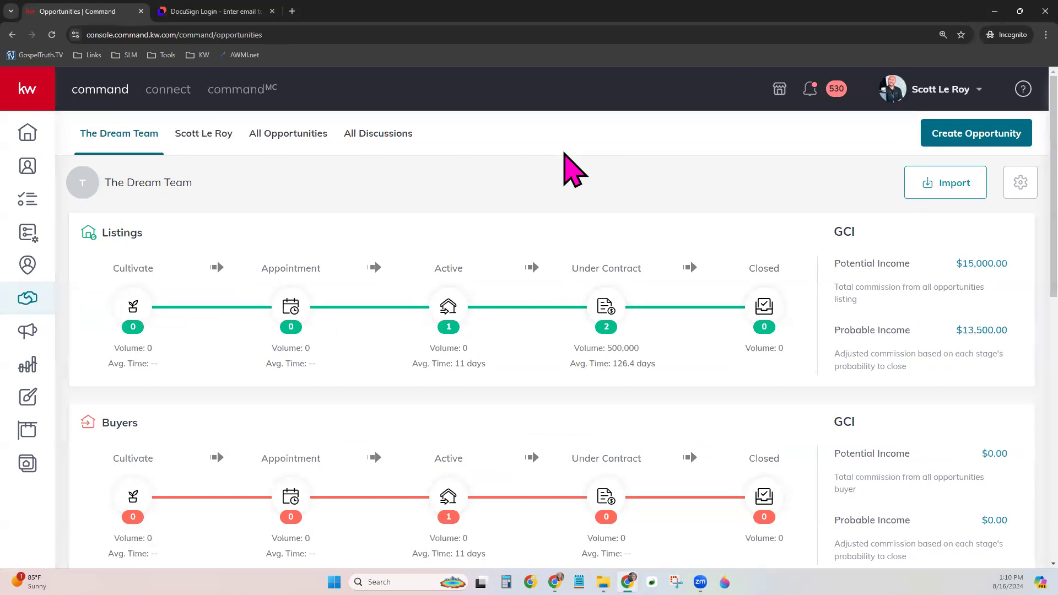
left_click(85, 119)
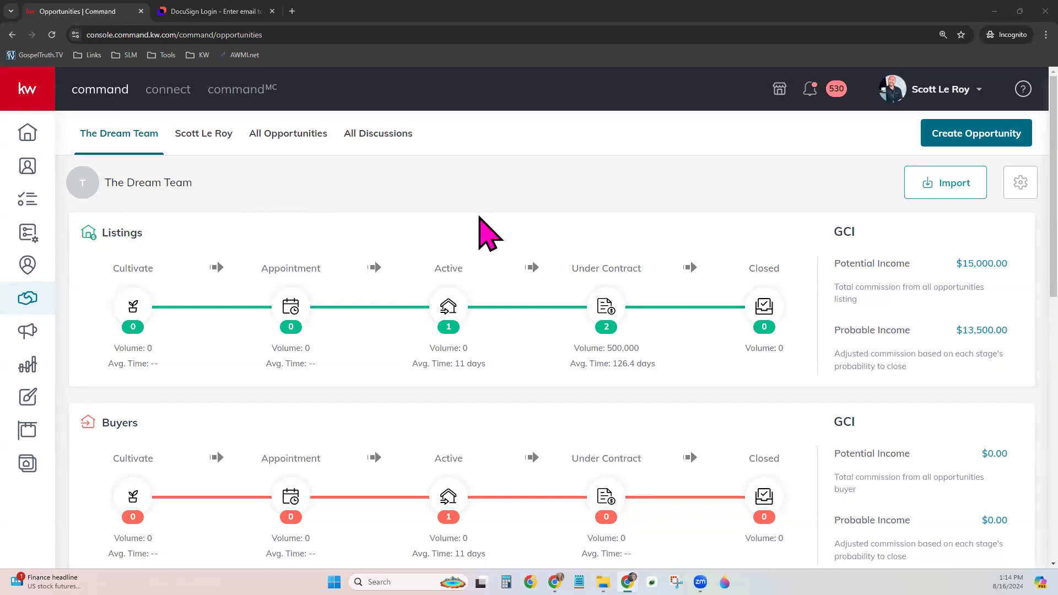
- In the agent's own pipeline, begin a Create Opportunity form with Market Center set to Orlando SW
left_click(201, 134)
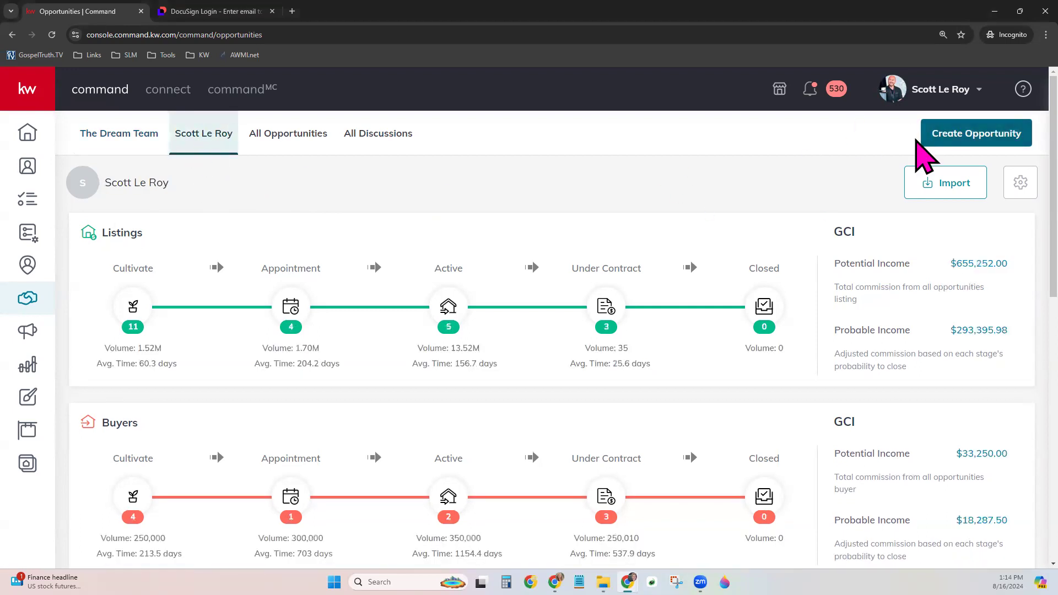
left_click(85, 134)
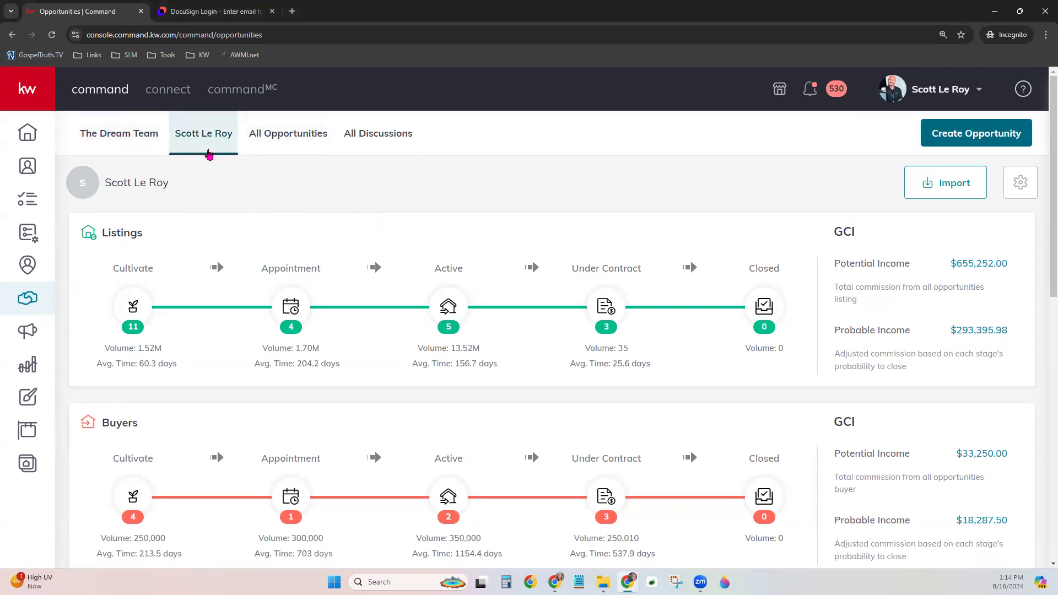
left_click(990, 135)
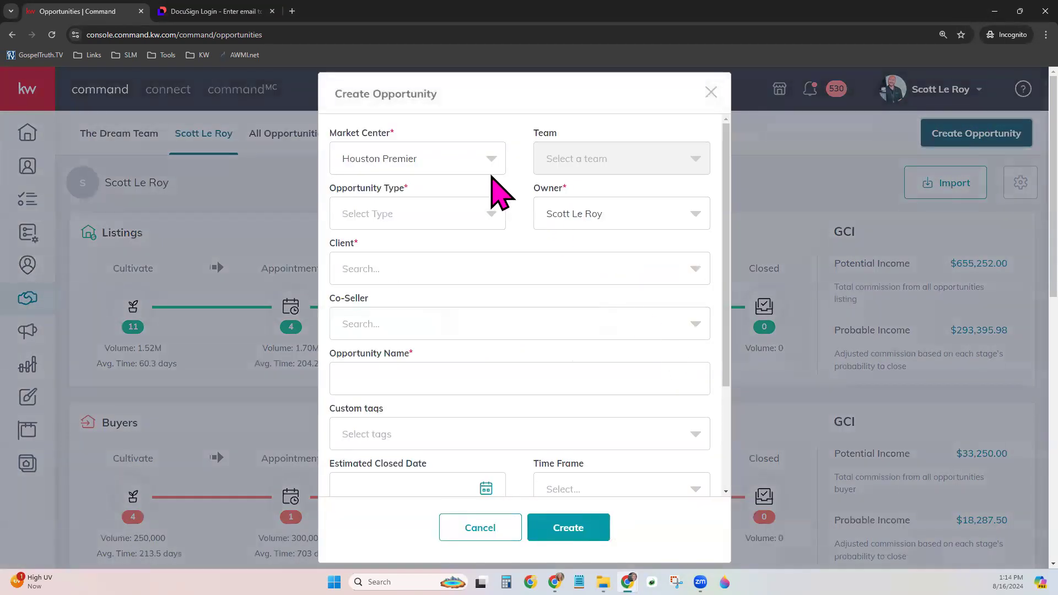
left_click(497, 166)
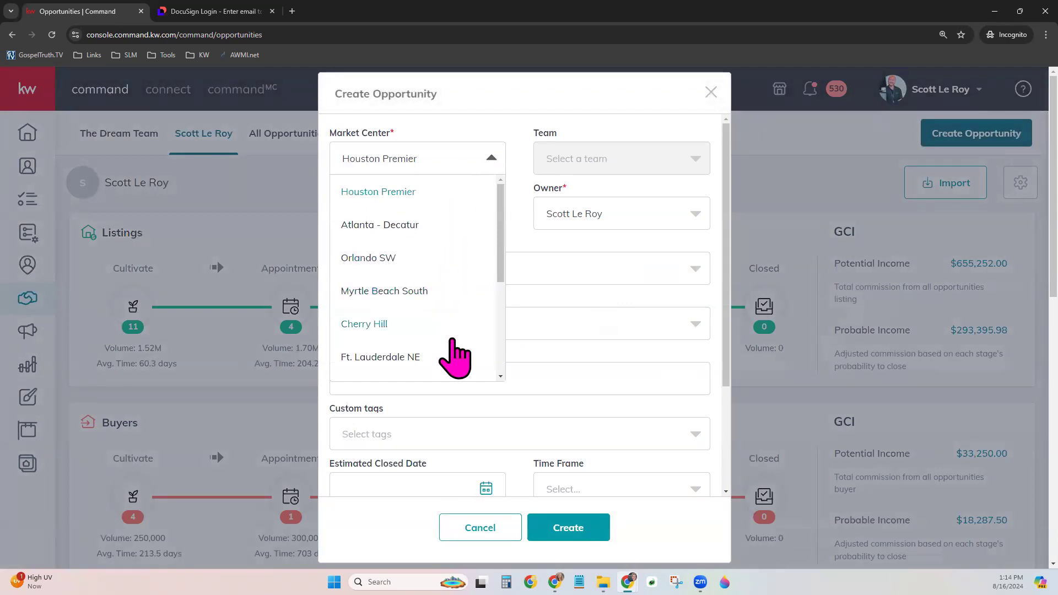
scroll(449, 367, "down", 3)
scroll(455, 370, "down", 1)
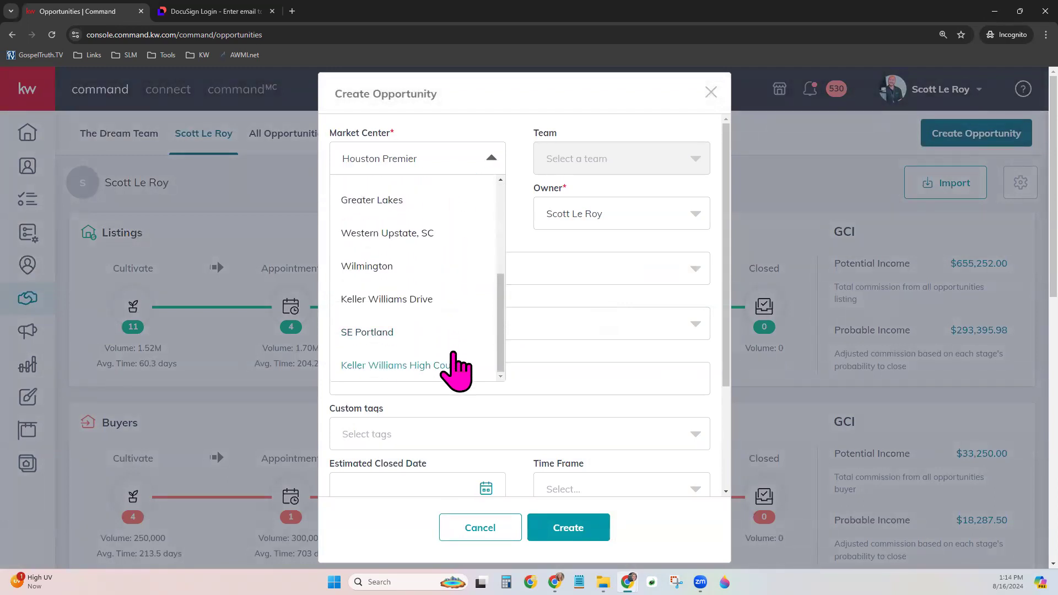
scroll(456, 382, "up", 1)
scroll(456, 383, "up", 3)
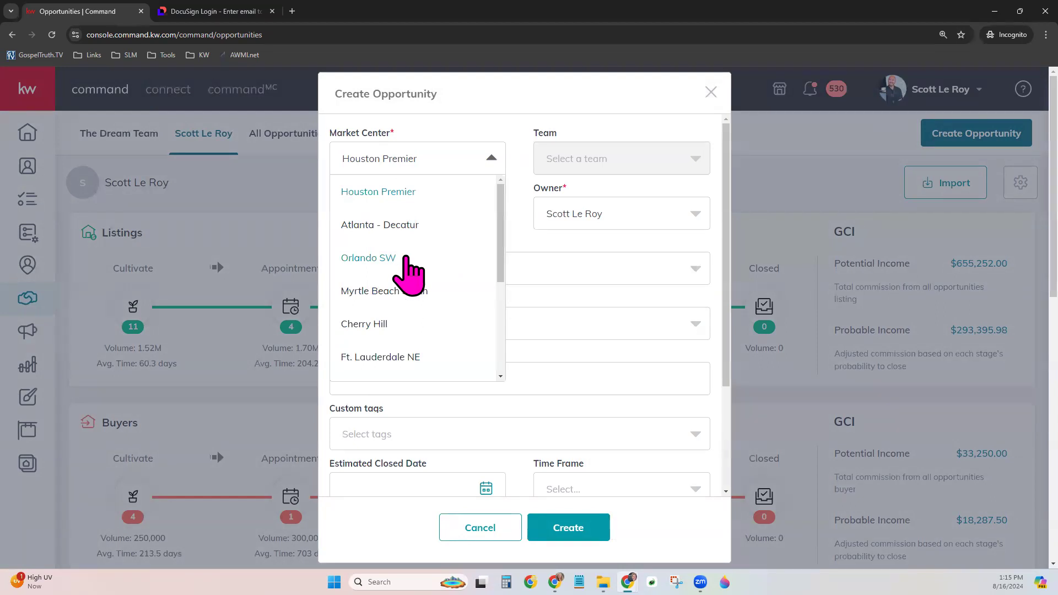
left_click(368, 257)
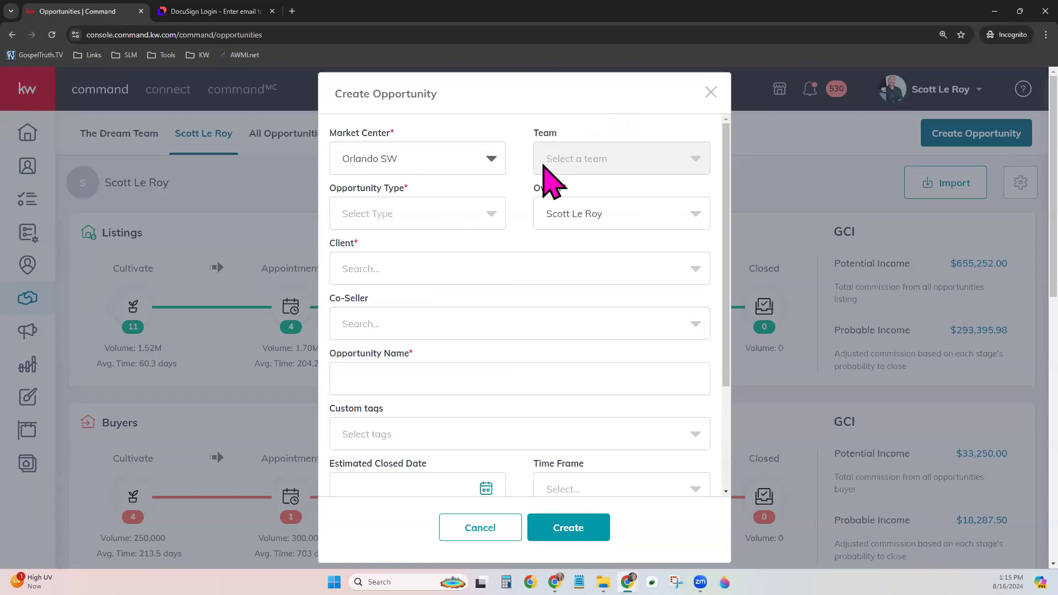
- Set the Opportunity Type to Listing so the name prefills as '- Listing'
left_click(449, 225)
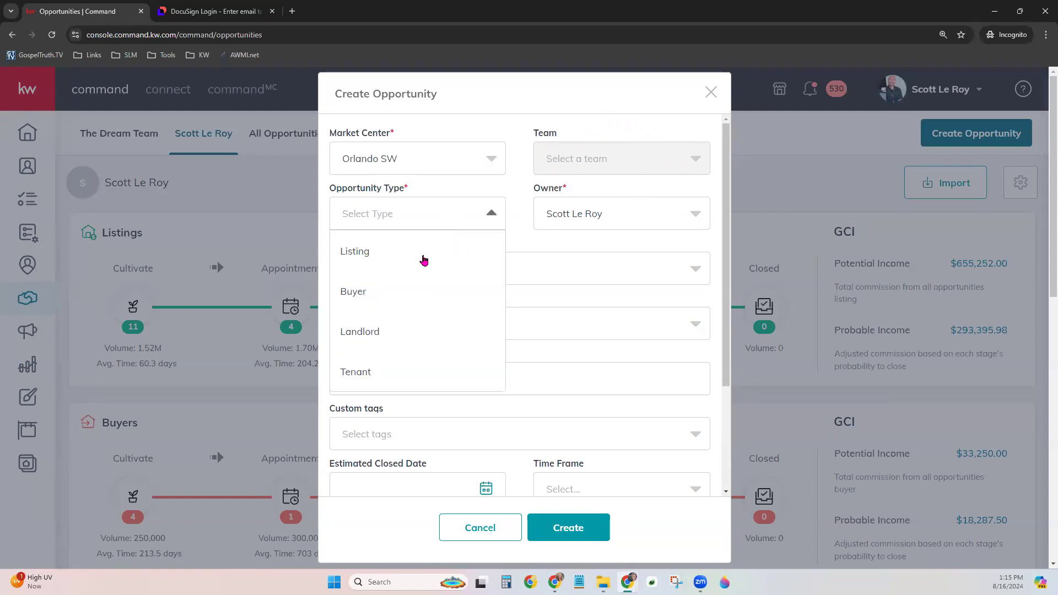
left_click(403, 260)
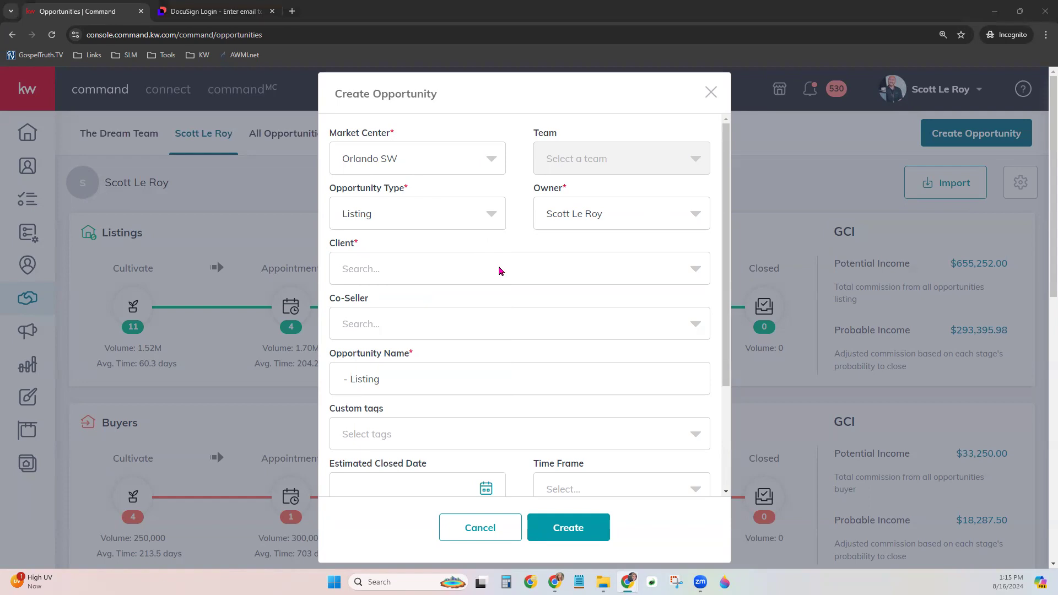
scroll(498, 269, "down", 2)
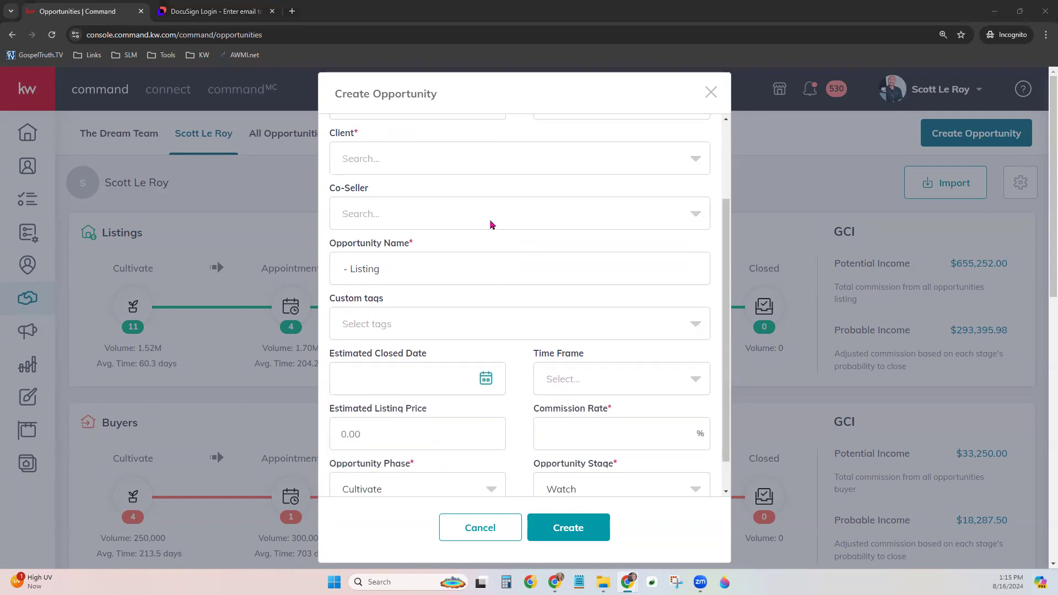
- Search the Client field for 'Fake' and choose the fake test contact
left_click(451, 169)
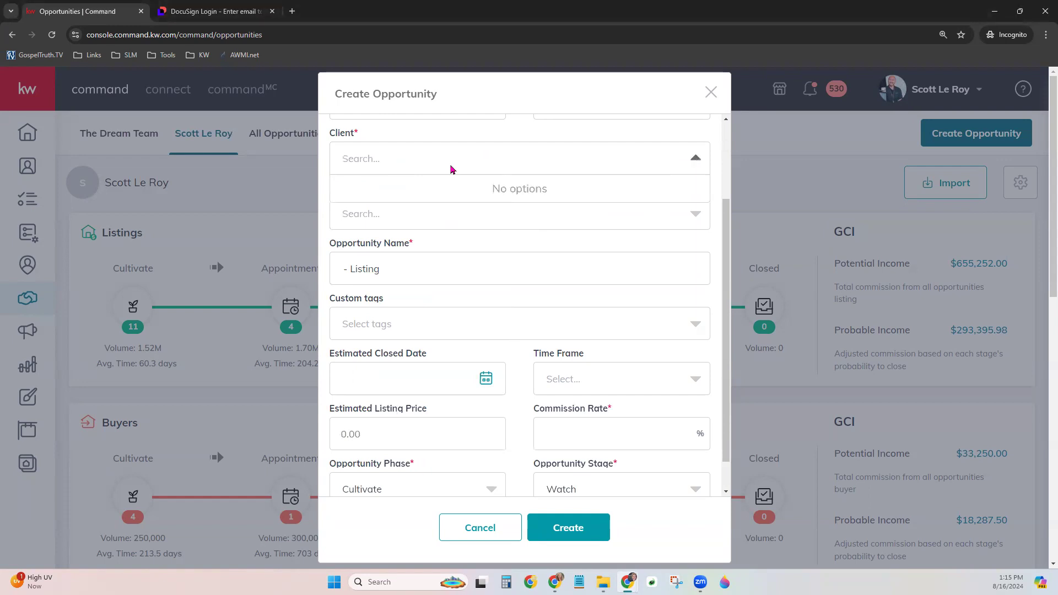
type("SLM T")
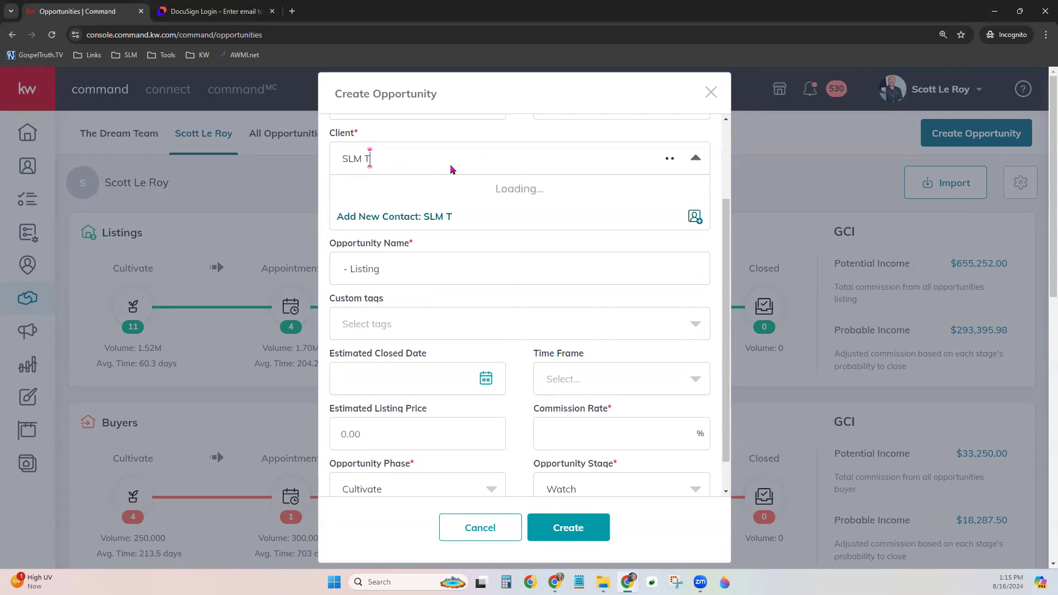
key("BackSpace")
key("BackSpace")
key("BackSpace")
key("BackSpace")
key("BackSpace")
type("Fake")
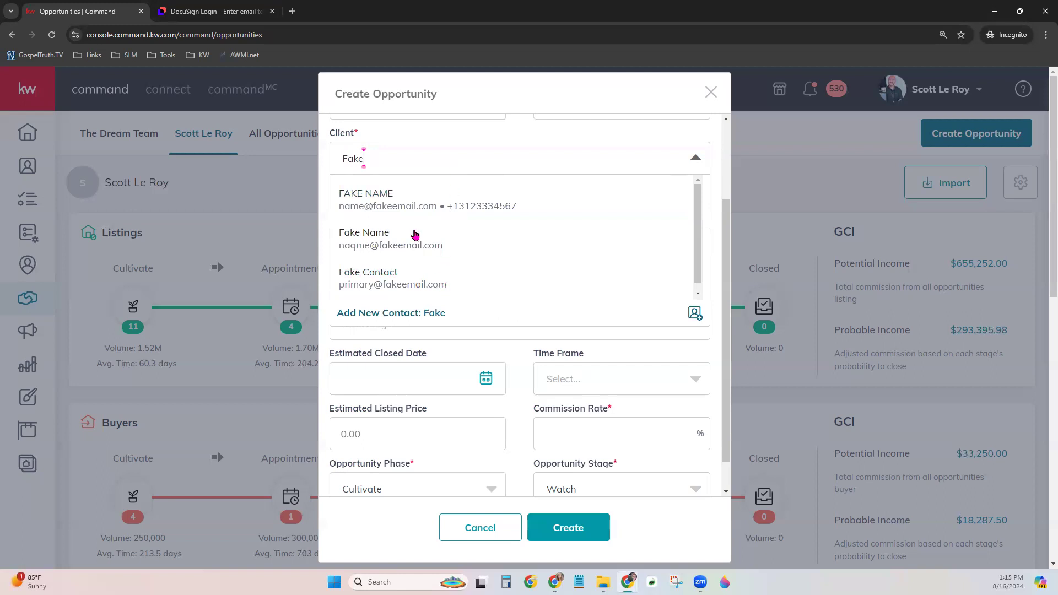
left_click(392, 220)
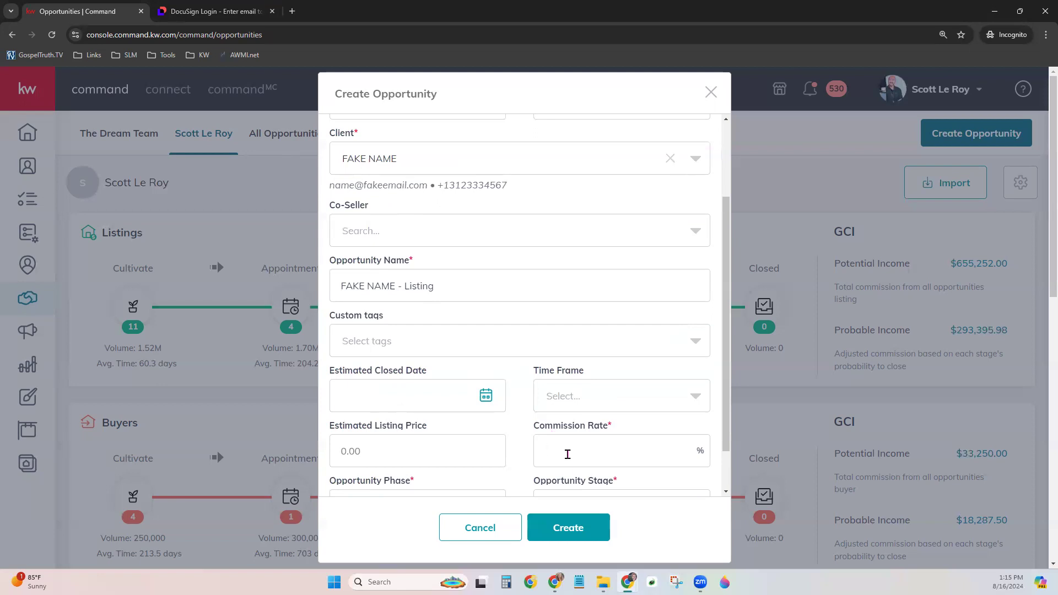
- Enter a 4% commission rate, rename the opportunity 'DocuSign 101 Class 08/16', and create it
left_click(567, 454)
type("4")
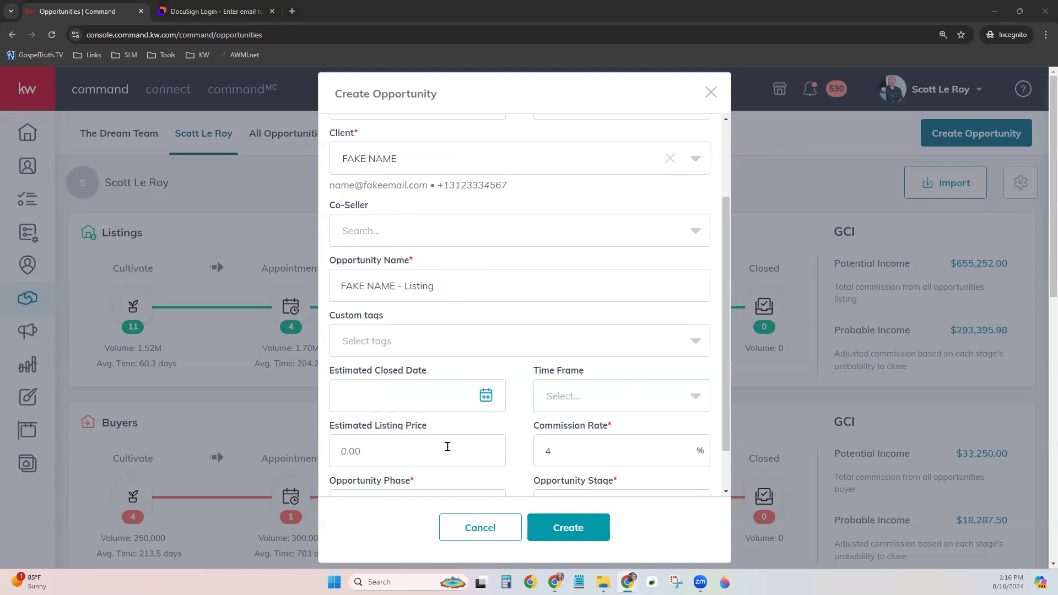
left_click_drag(433, 287, 307, 307)
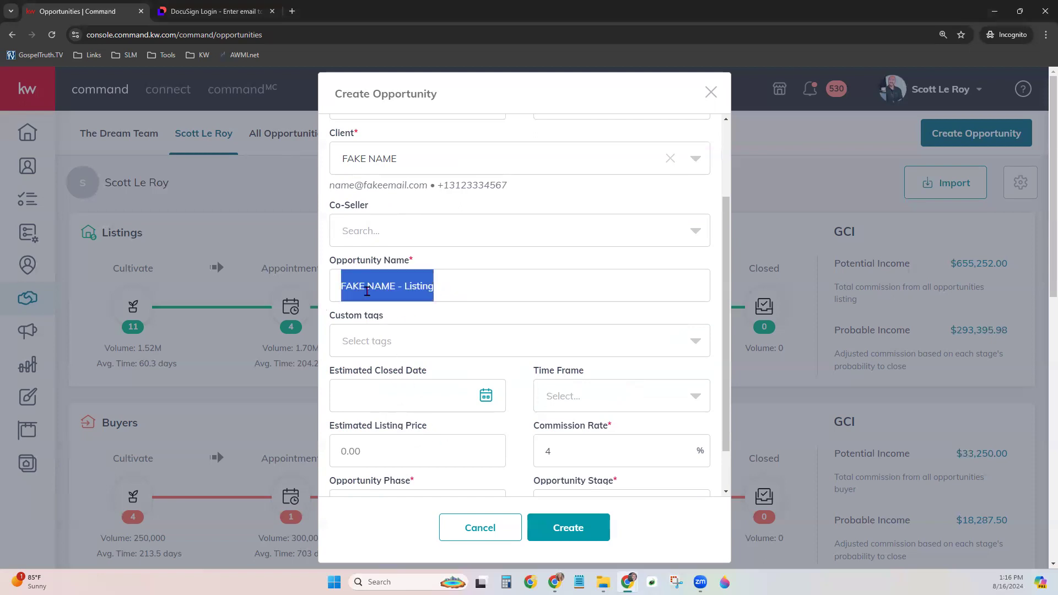
type("DocuSign 101 Class 08/16")
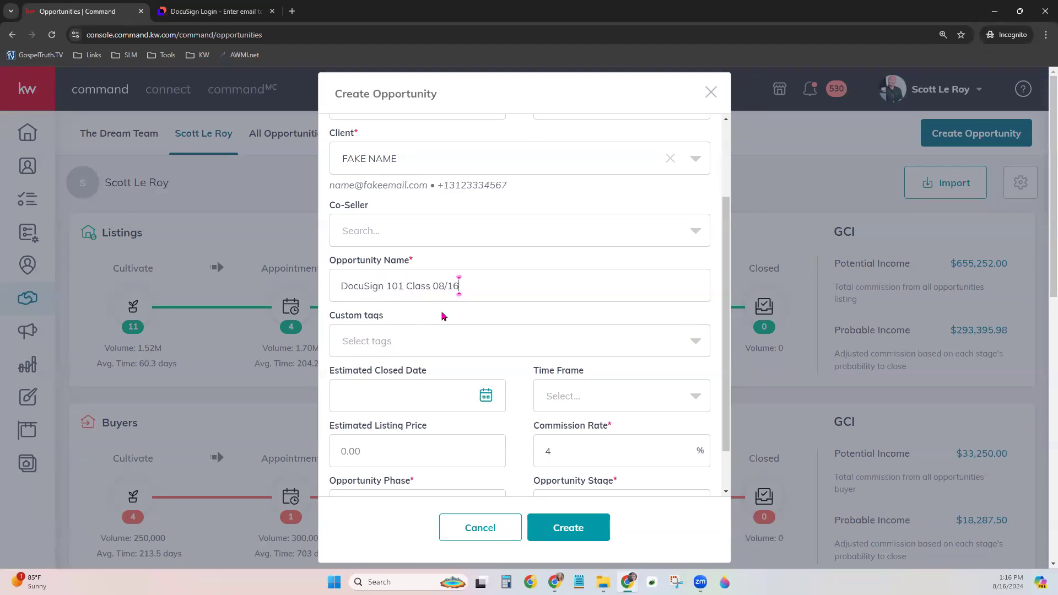
left_click(560, 526)
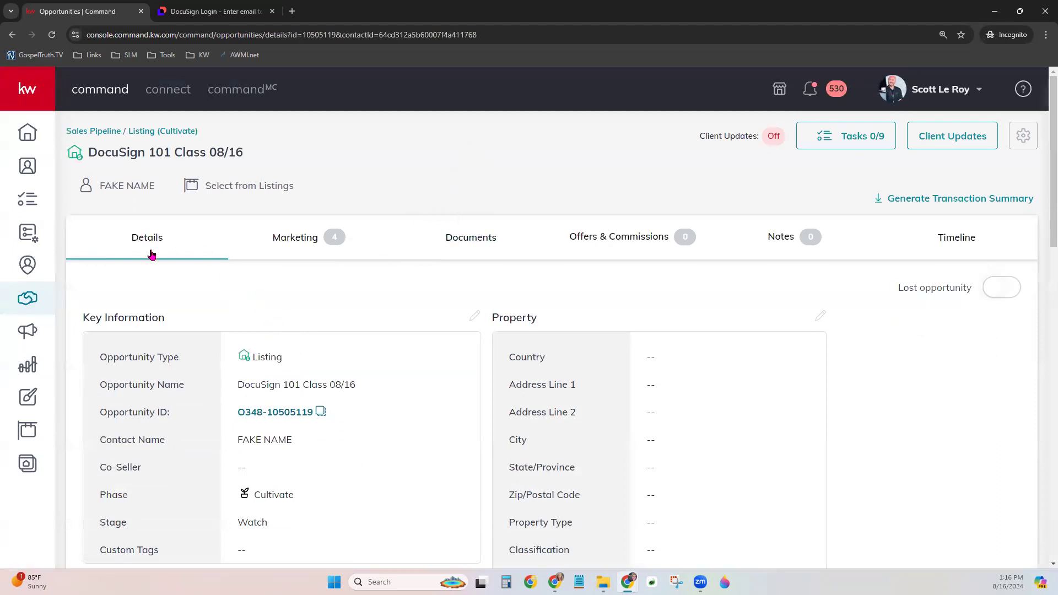
- Scroll through the opportunity's Key Information, Key Dates and Integrations details, then back to the top
scroll(355, 346, "down", 1)
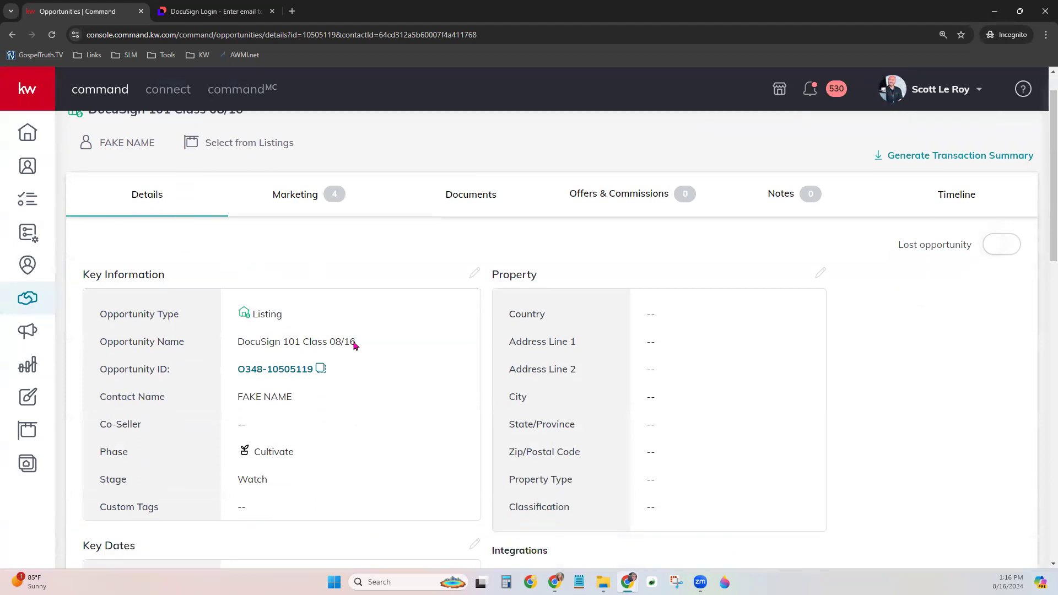
scroll(355, 346, "down", 2)
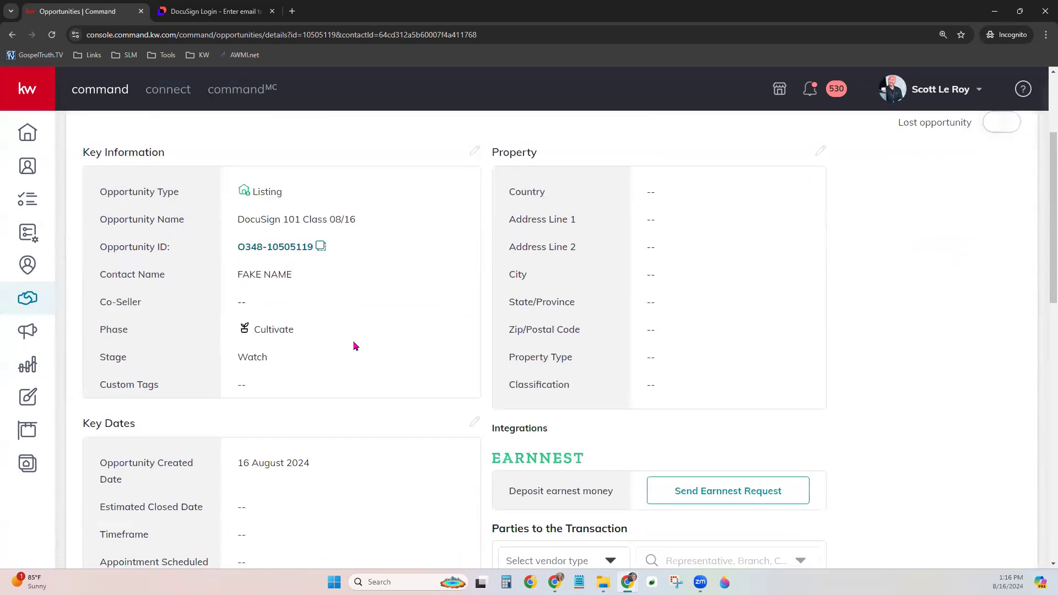
scroll(354, 346, "up", 3)
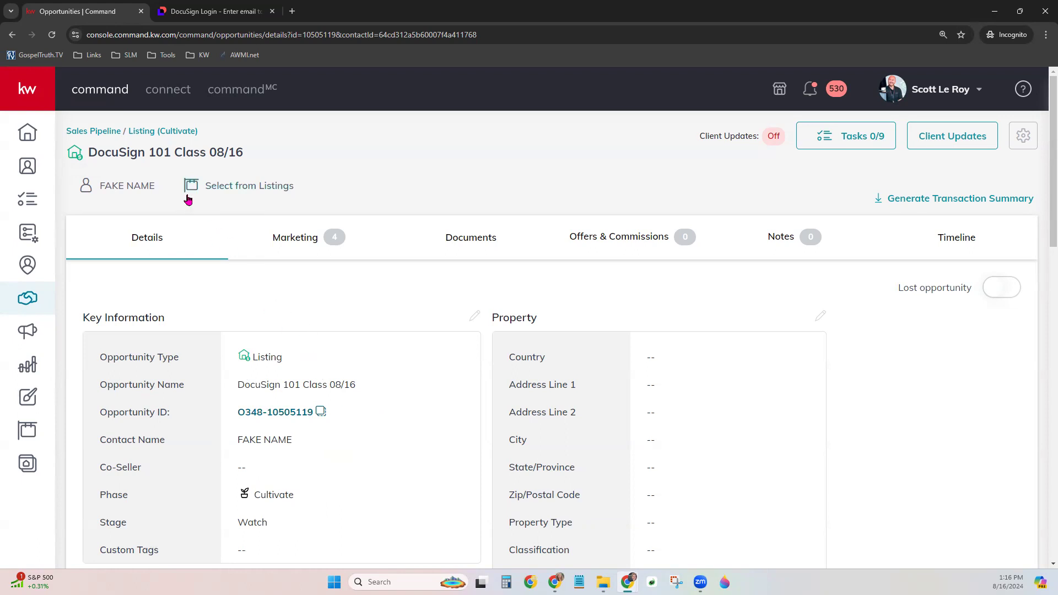
- Open the Property Address search and view its search-type and Show listing options
left_click(259, 190)
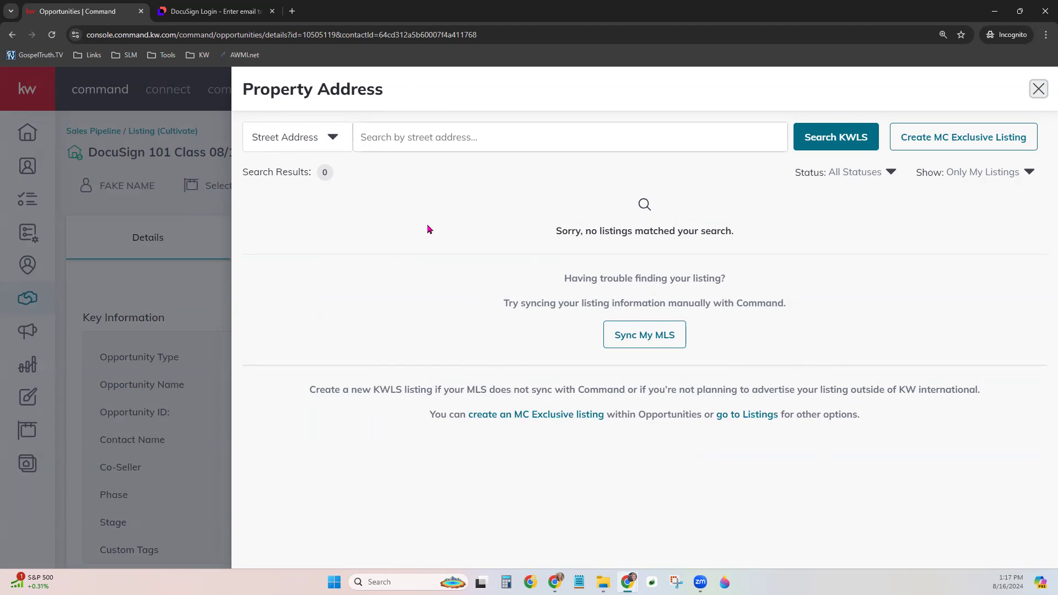
left_click(331, 137)
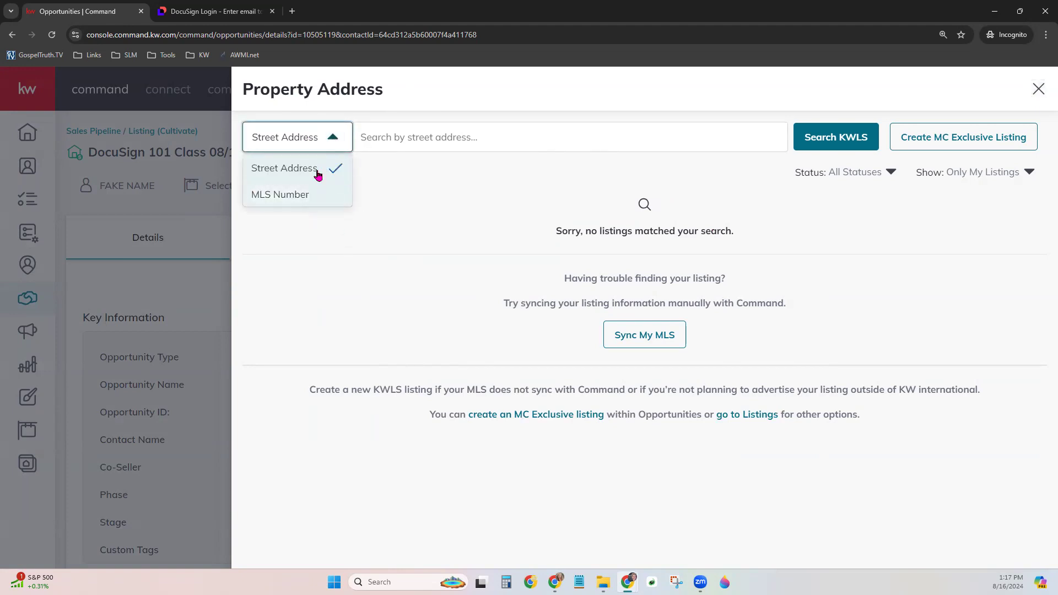
left_click(408, 182)
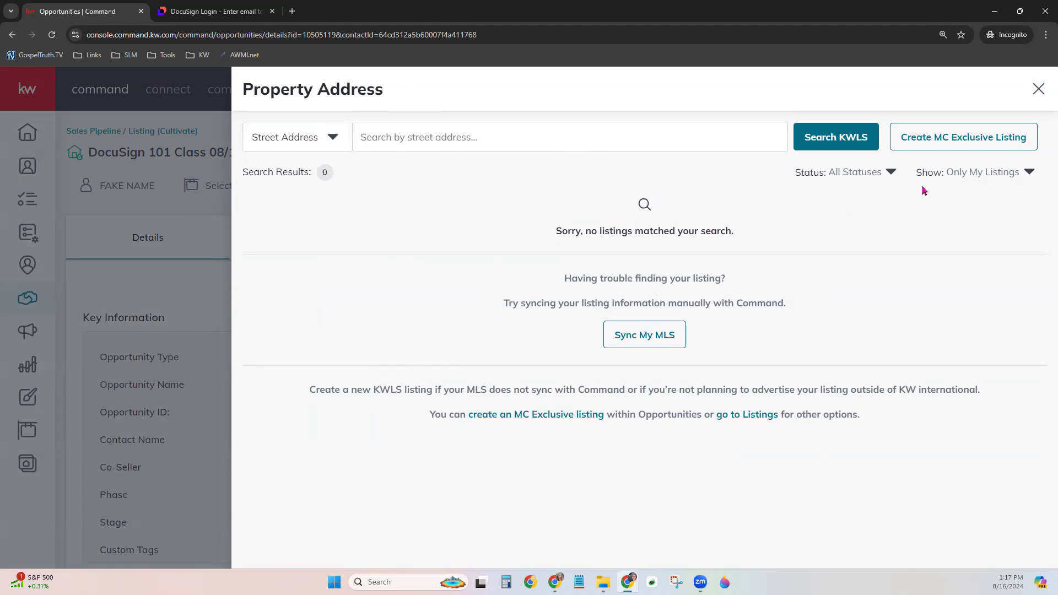
left_click(1007, 174)
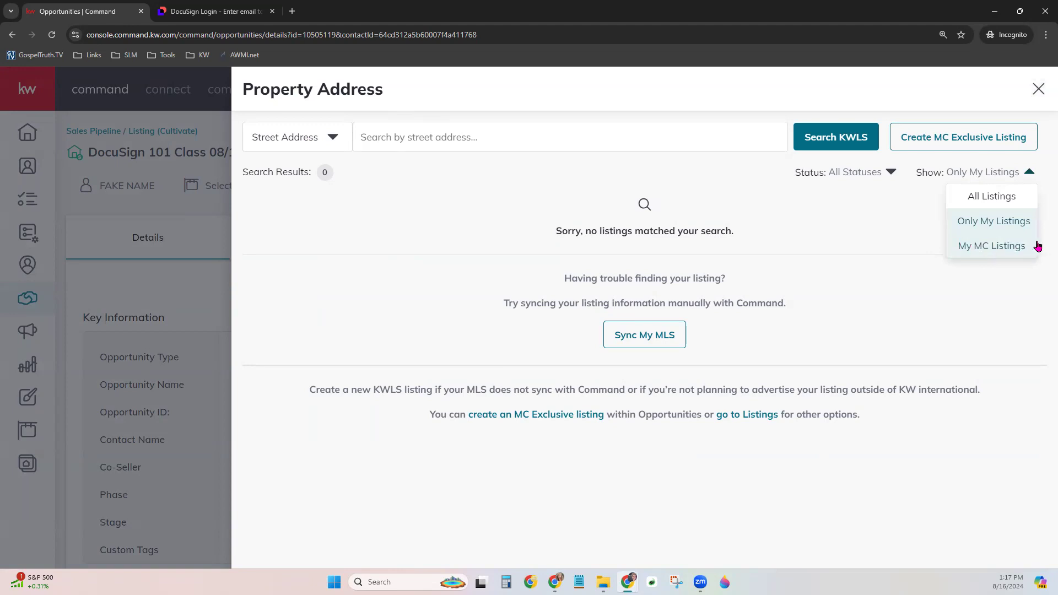
left_click(997, 246)
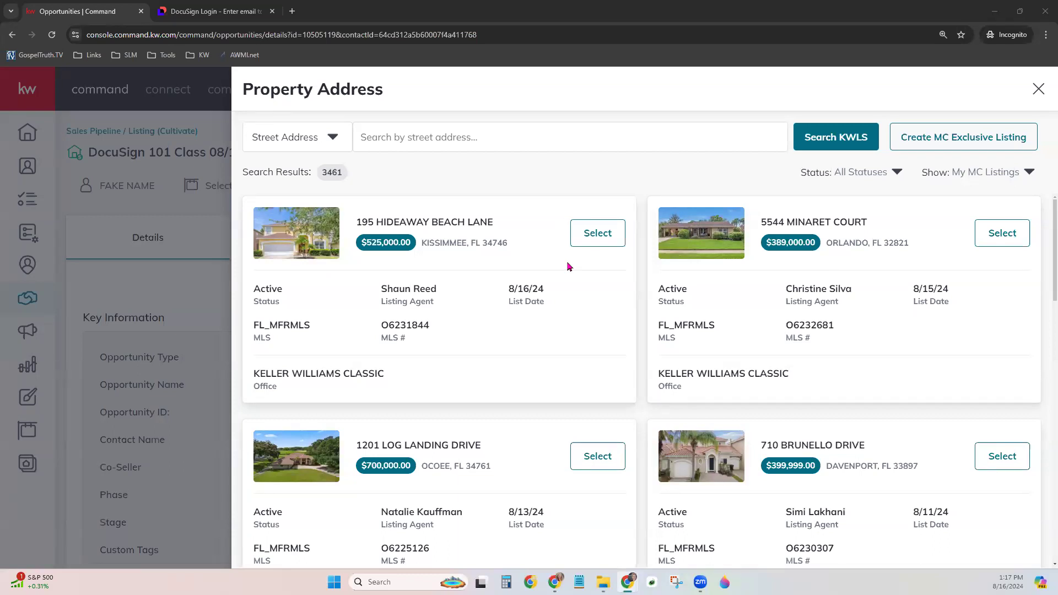
left_click(610, 237)
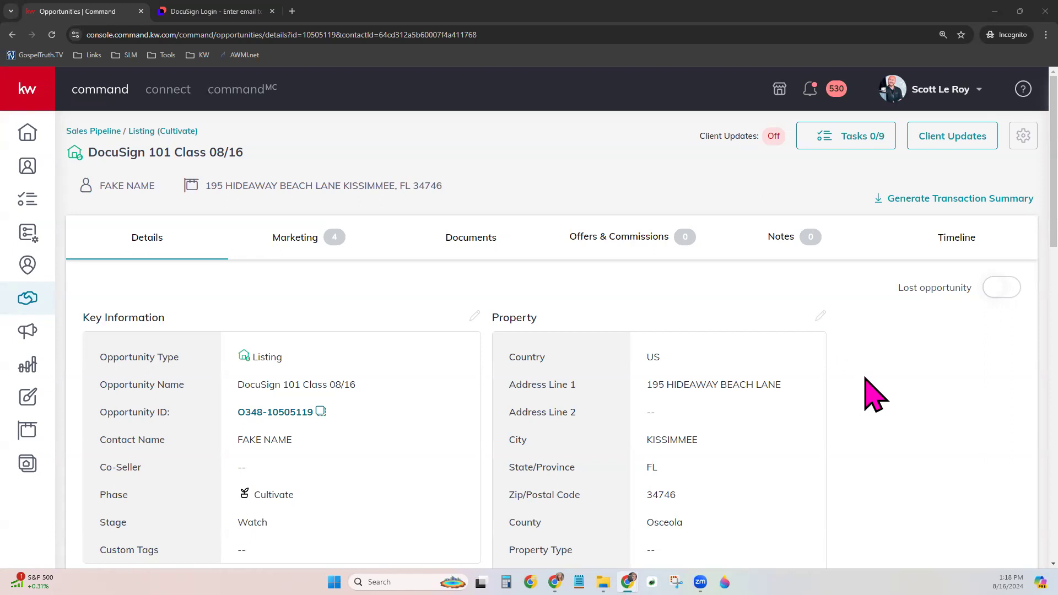
scroll(865, 372, "down", 2)
scroll(875, 390, "down", 4)
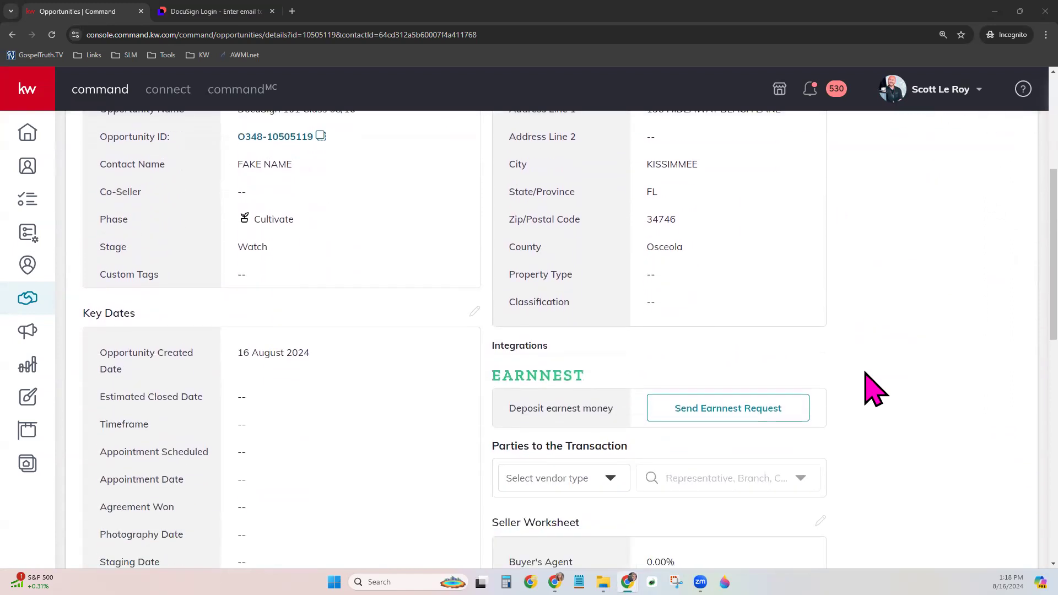
scroll(874, 390, "up", 2)
scroll(874, 390, "up", 4)
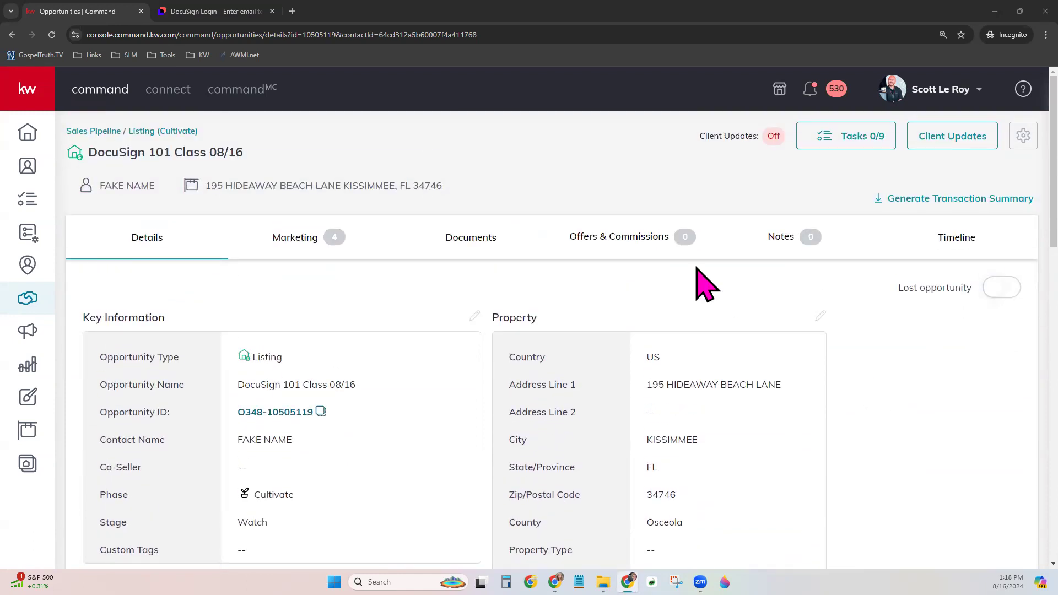
- Open the Documents tab and review the Residential Listed checklist of 24 documents
left_click(473, 249)
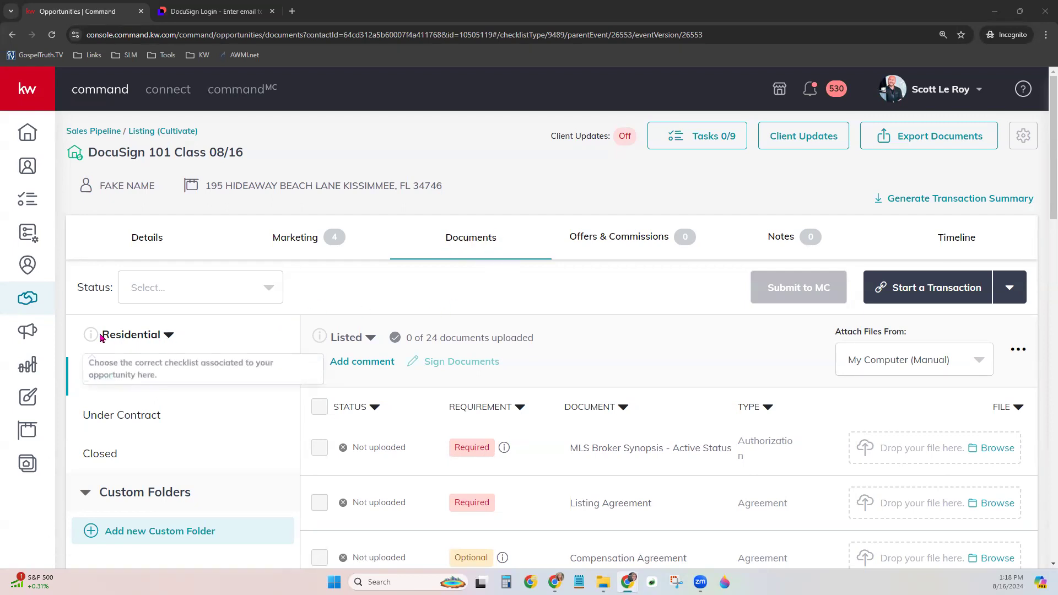
left_click(146, 341)
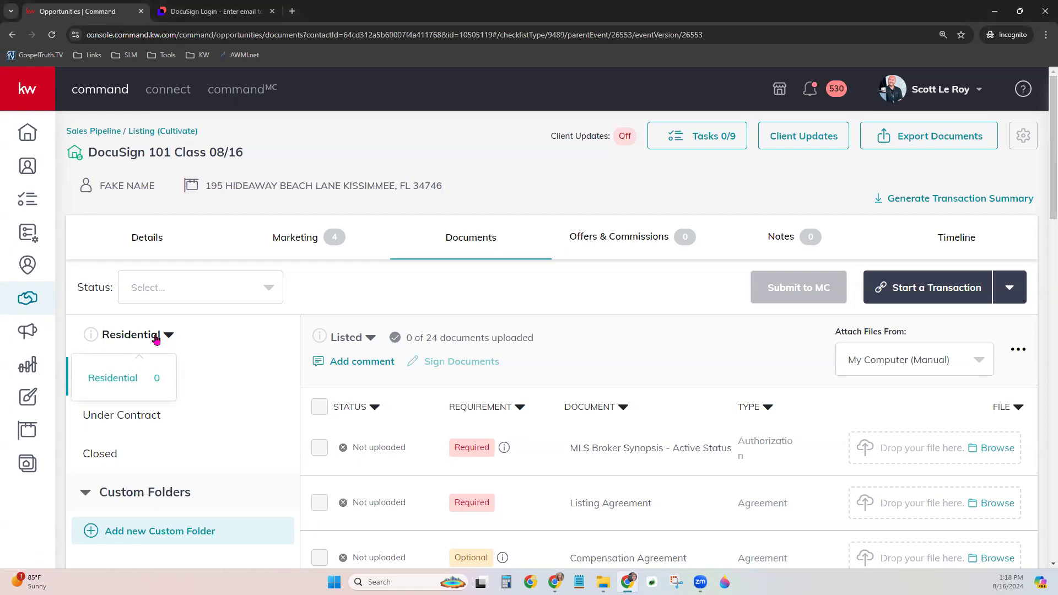
left_click(189, 345)
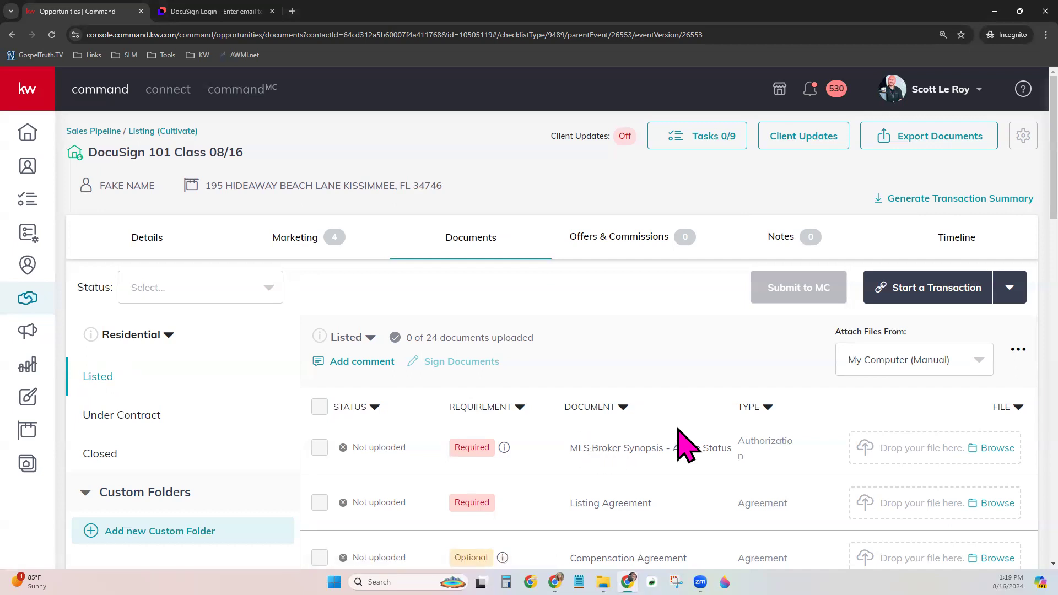
scroll(695, 421, "down", 1)
scroll(708, 410, "down", 2)
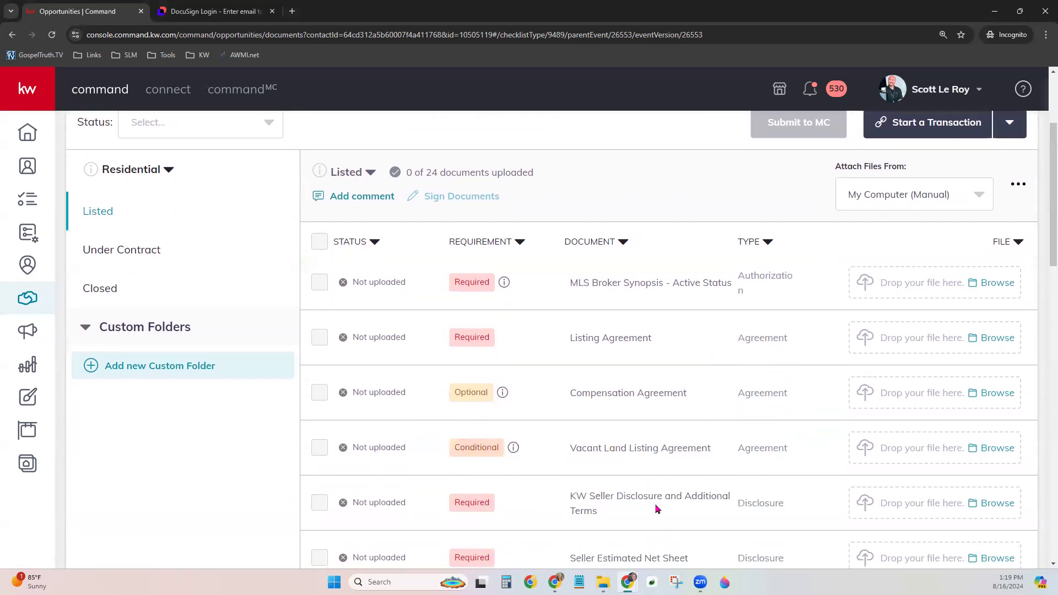
- Move from the Under Contract checklist to the Closed checklist and review its 6 documents
left_click(116, 260)
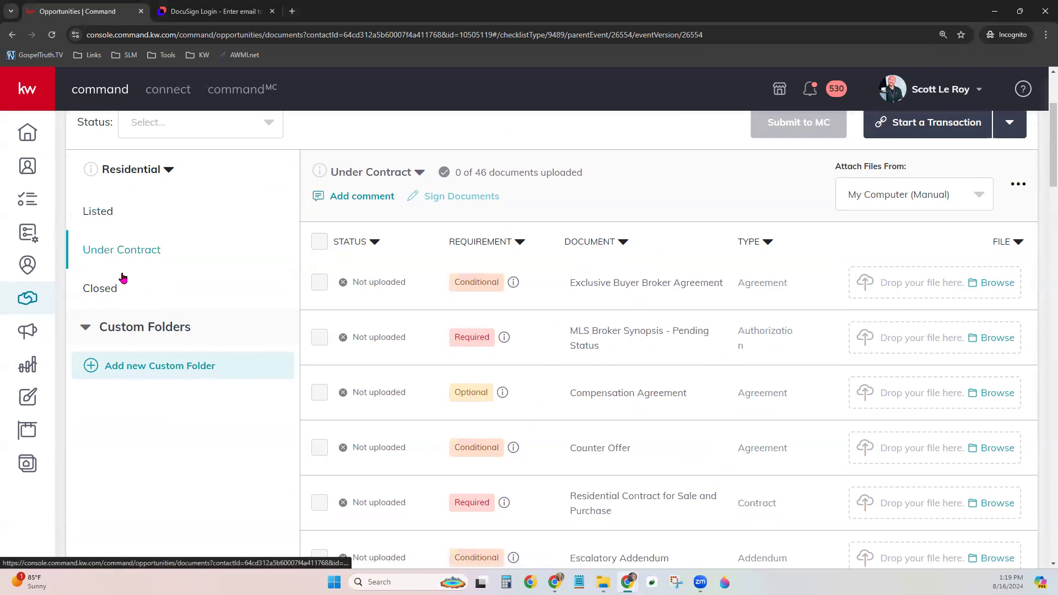
left_click(107, 292)
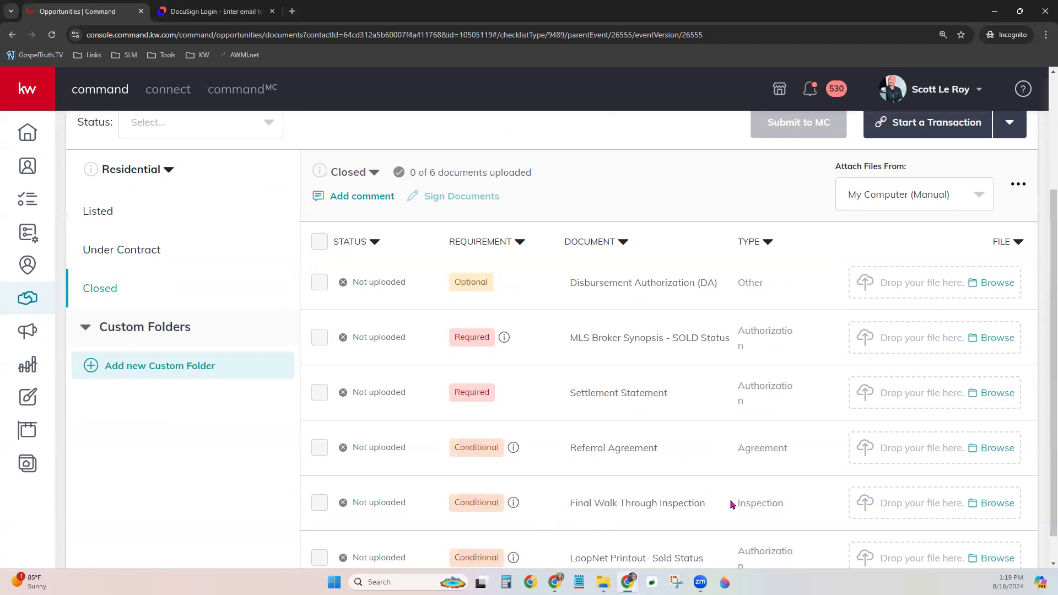
scroll(627, 387, "up", 1)
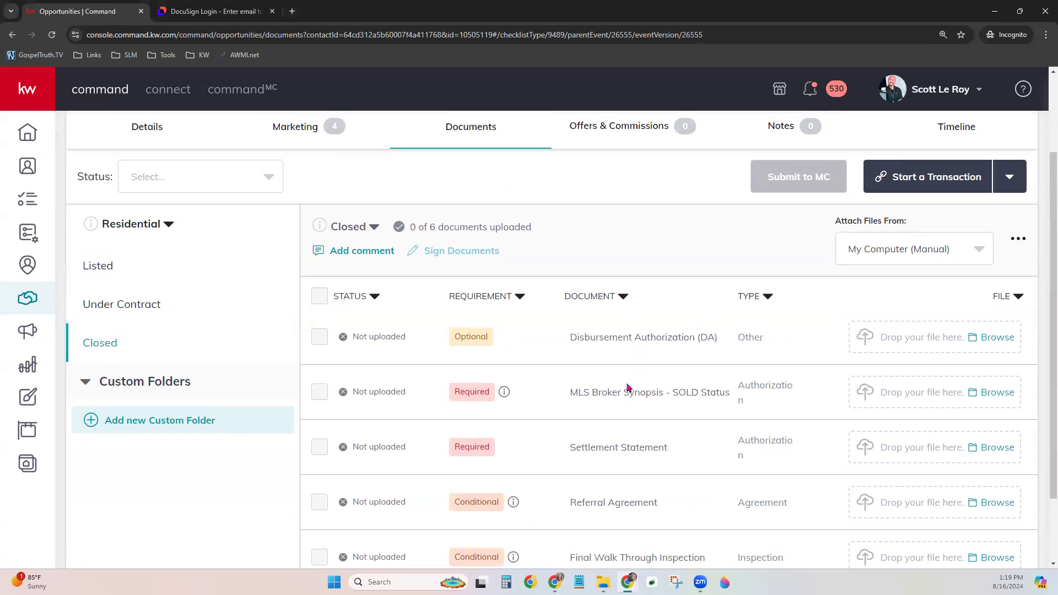
scroll(627, 387, "up", 1)
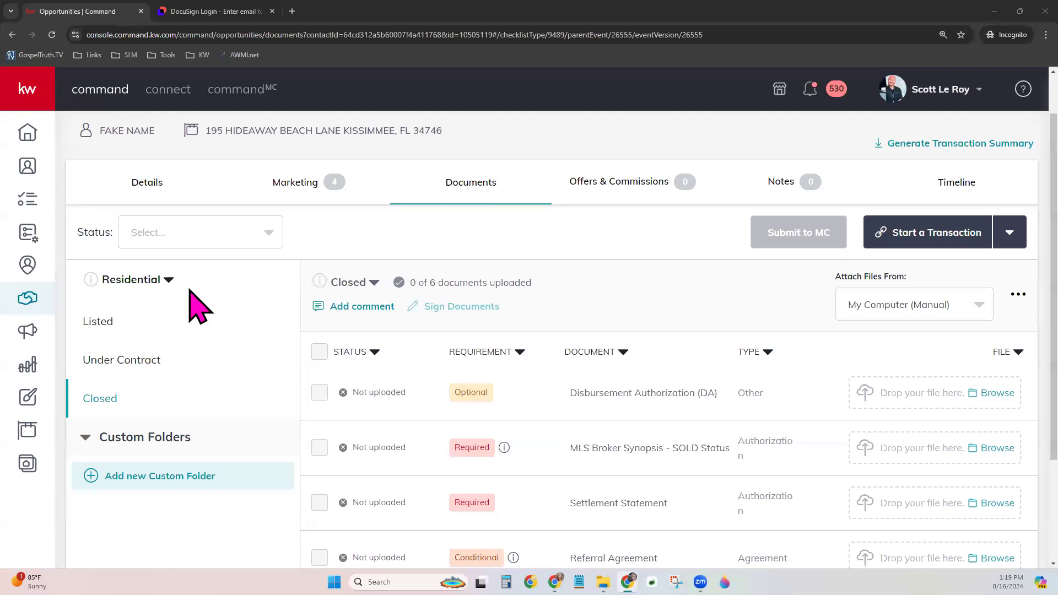
left_click(145, 281)
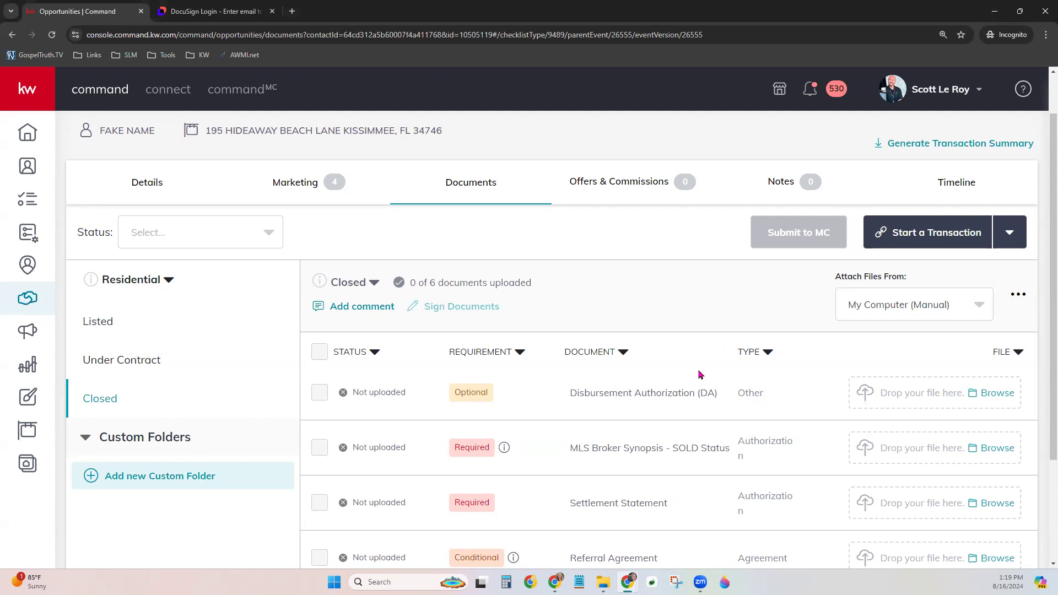
scroll(698, 375, "down", 3)
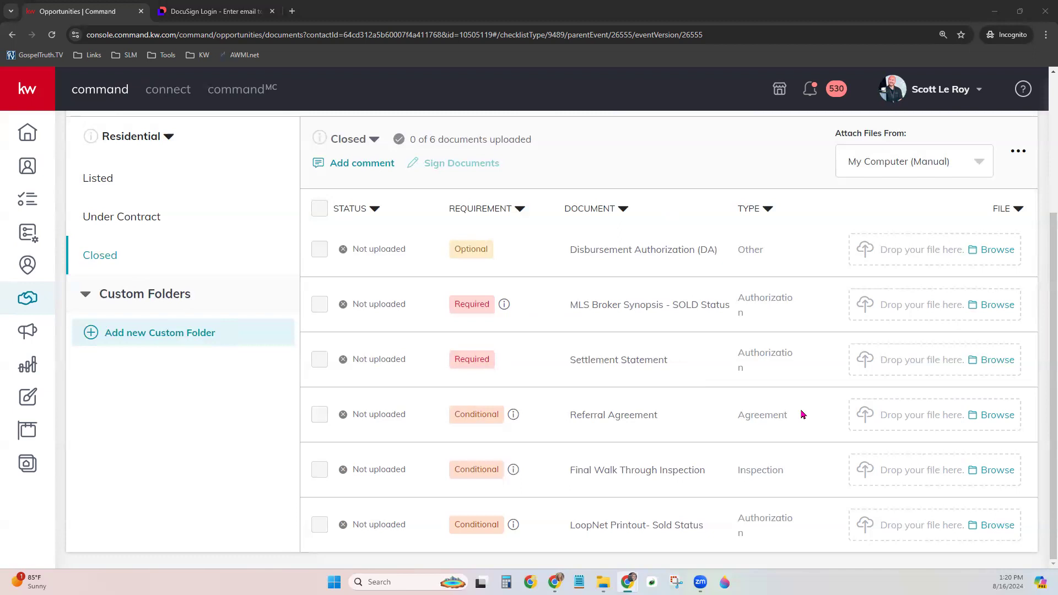
scroll(673, 391, "up", 3)
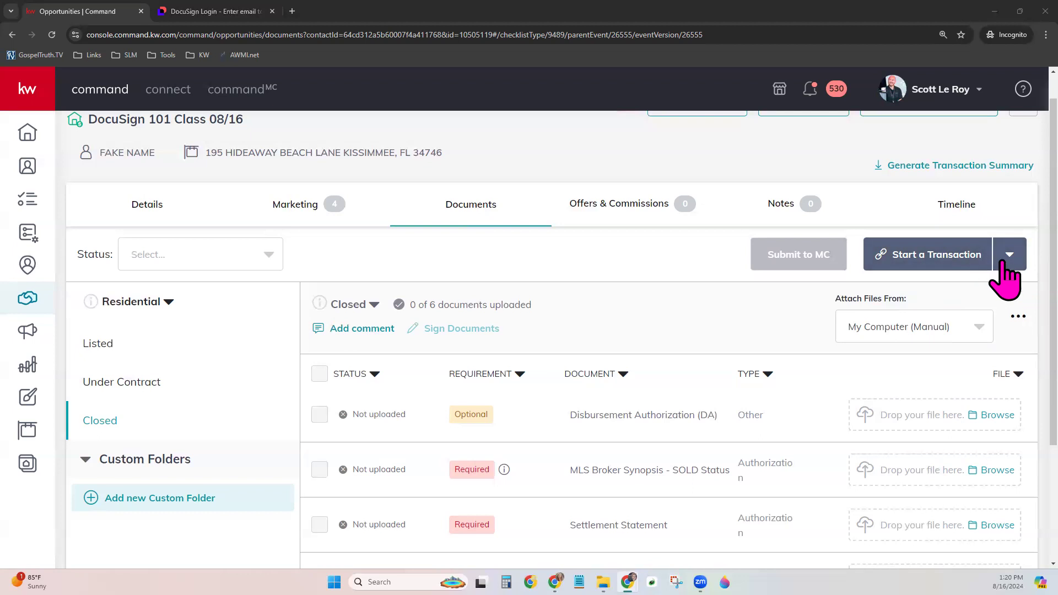
- From the opportunity's document checklist, start a DocuSign transaction to open its room in a new tab
left_click(1009, 255)
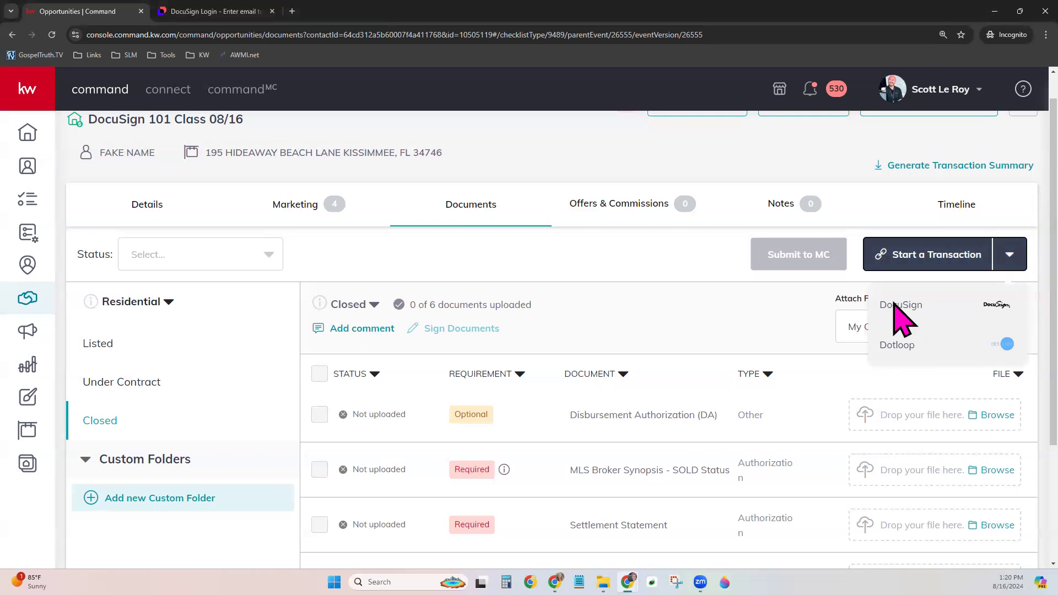
left_click(893, 210)
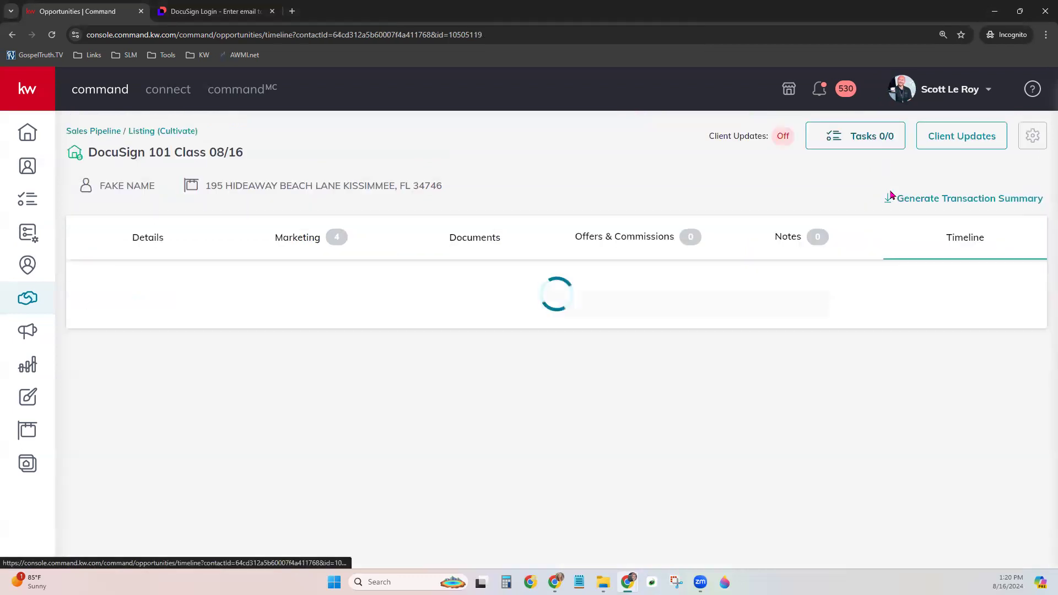
left_click(477, 242)
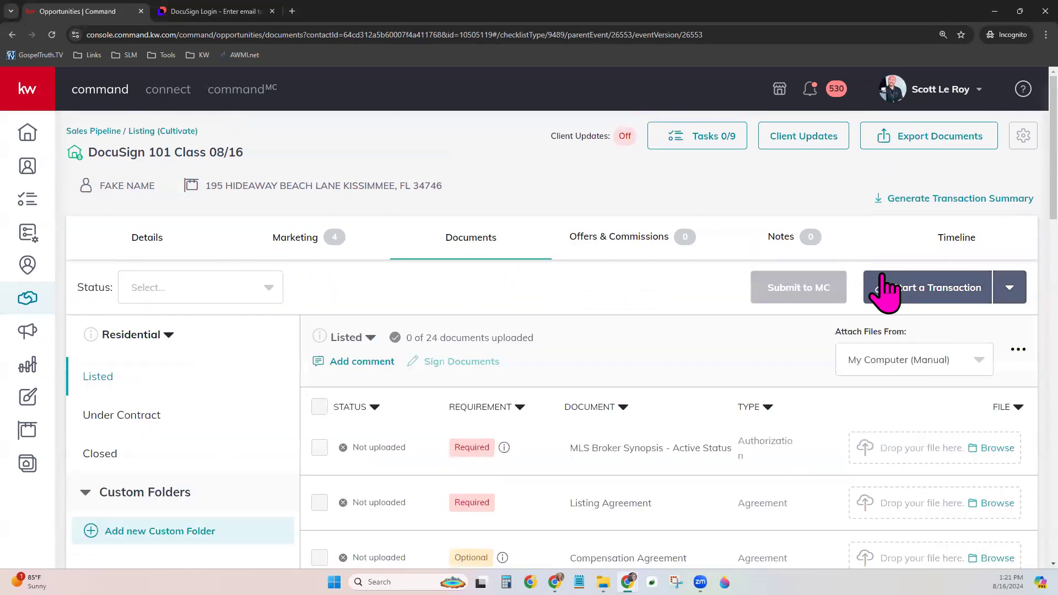
left_click(909, 287)
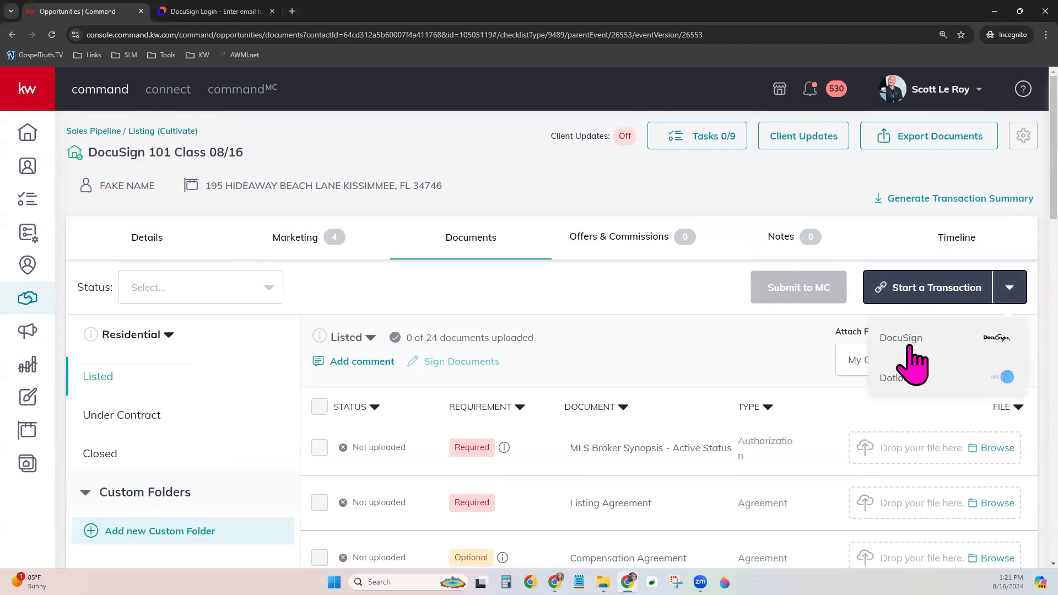
left_click(910, 354)
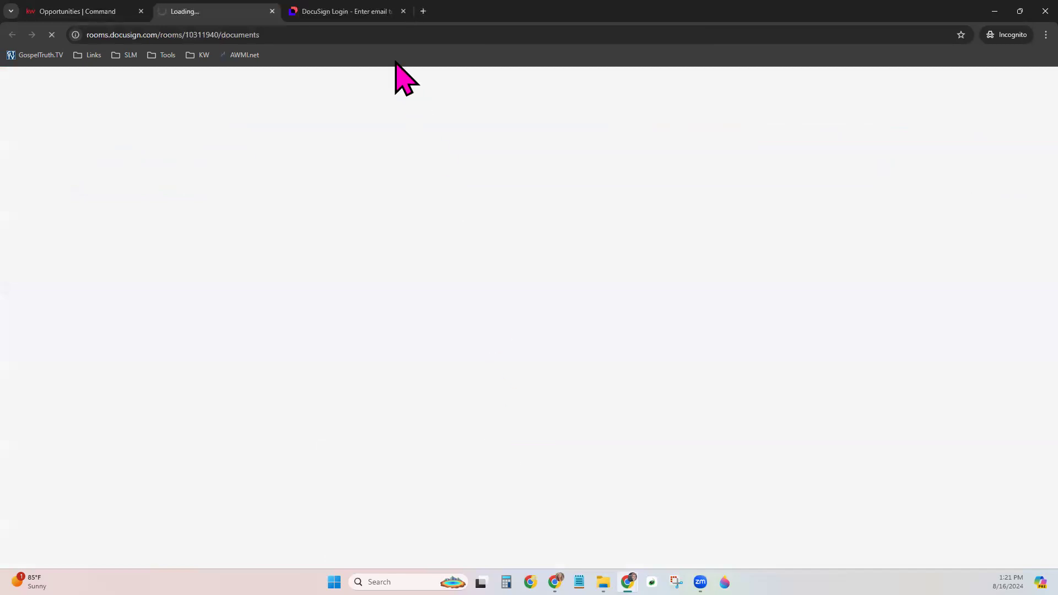
- Close the leftover login tab, select the room title 'DocuSign 101 Class 08/16', and return to KW Command
left_click(403, 11)
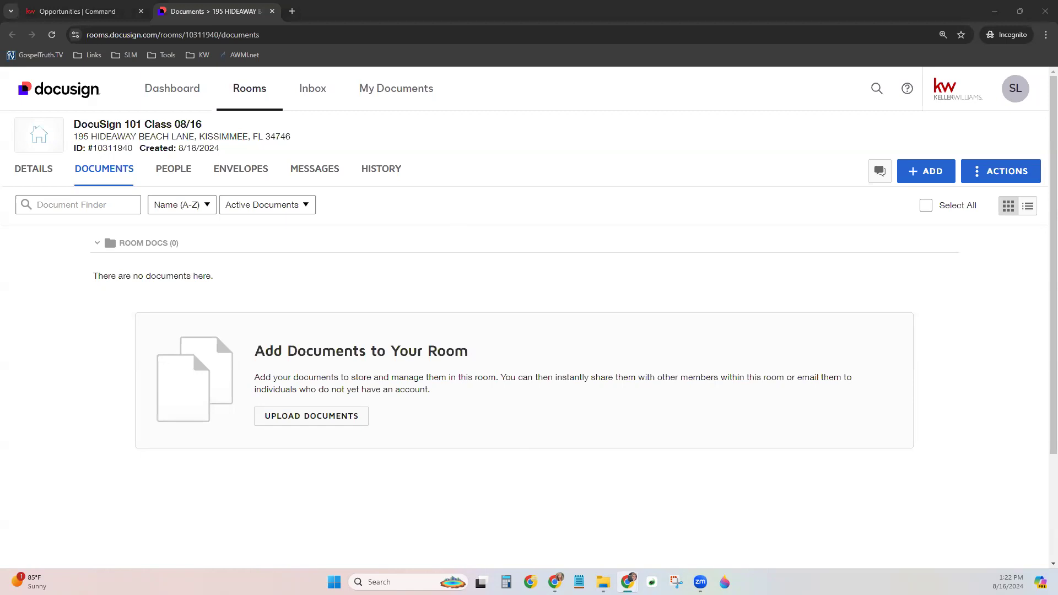
mouse_move(83, 136)
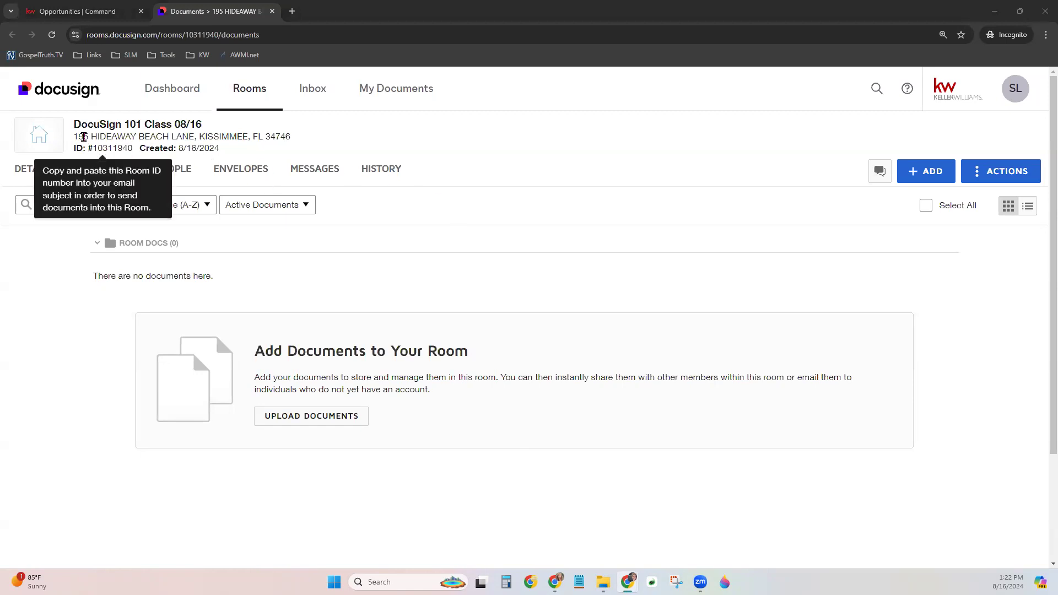
left_click_drag(74, 123, 214, 128)
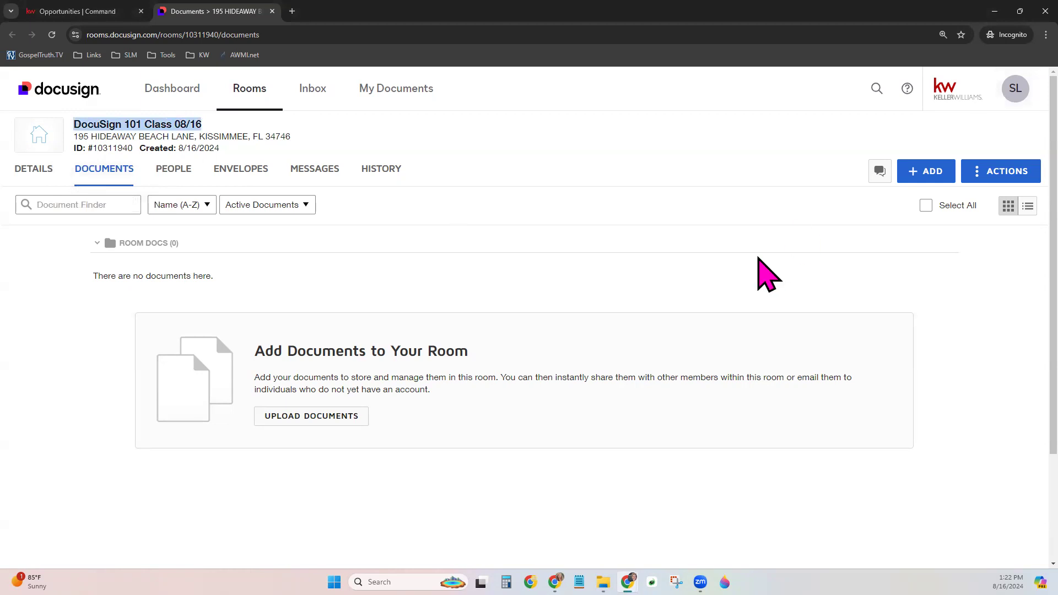
left_click(93, 12)
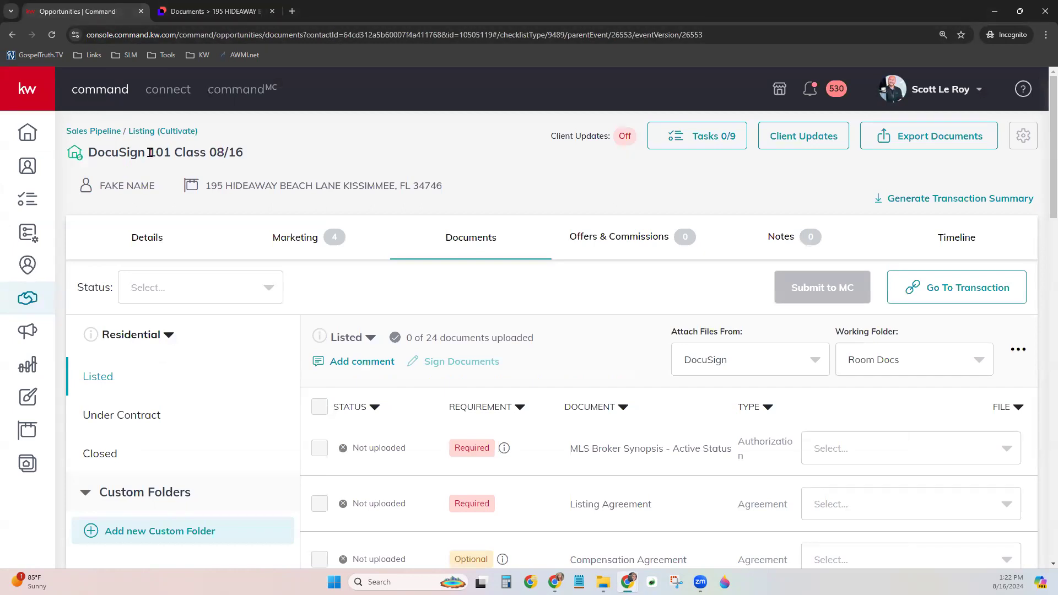
- Open the opportunity's Details and scroll down to the Key Information panel
left_click(142, 246)
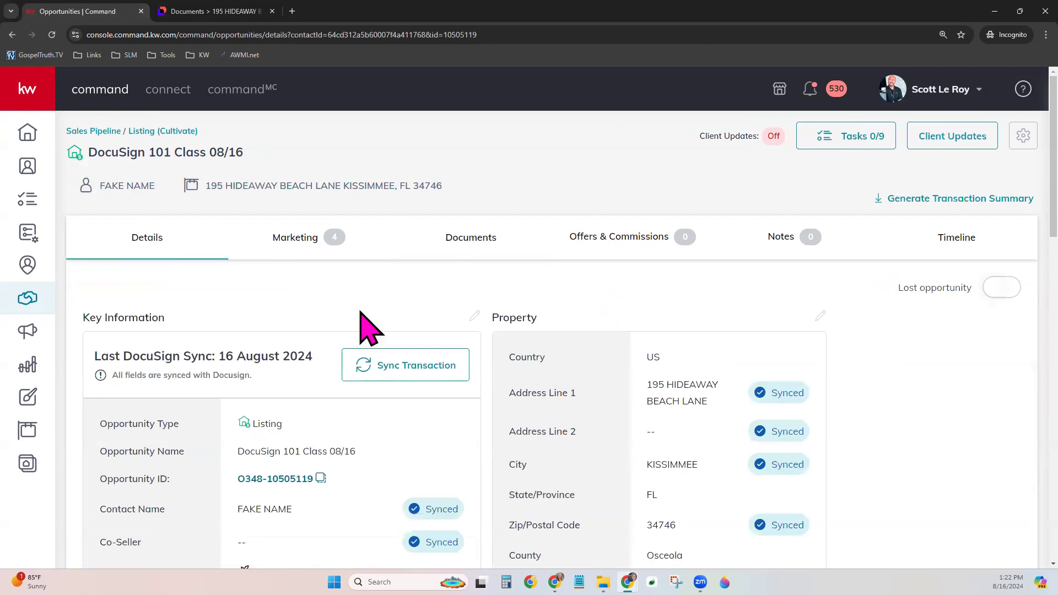
scroll(406, 432, "down", 2)
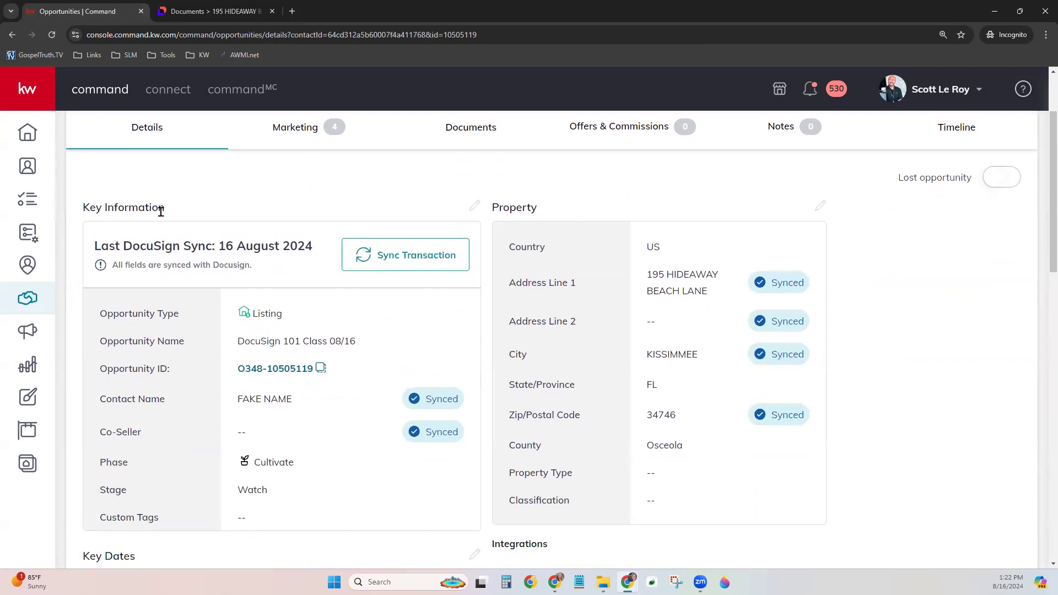
- Append '/24' to the Opportunity Name, making it 'DocuSign 101 Class 08/16/24', and save
left_click(475, 207)
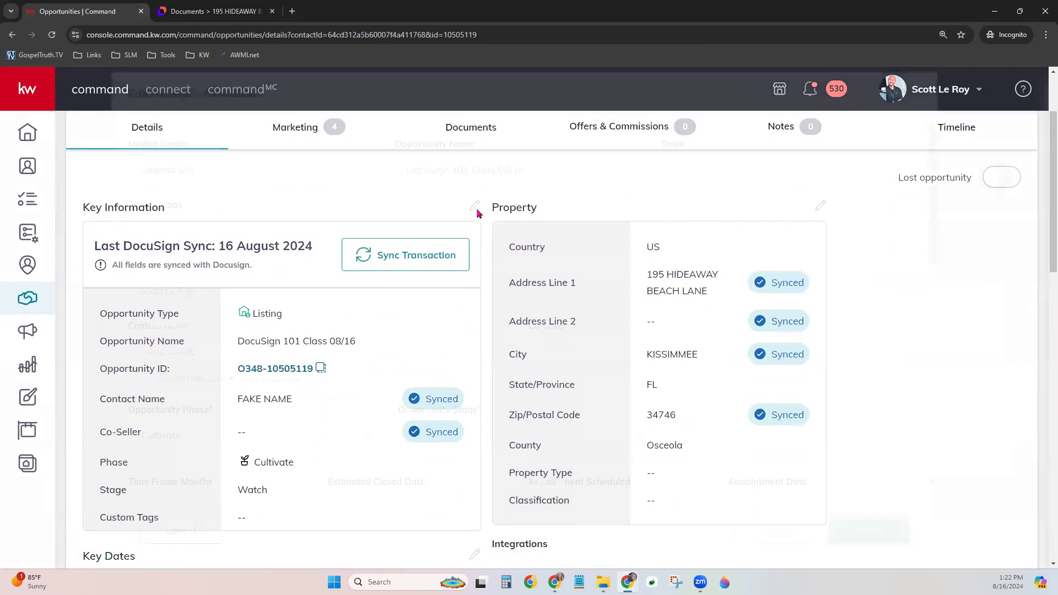
left_click(534, 172)
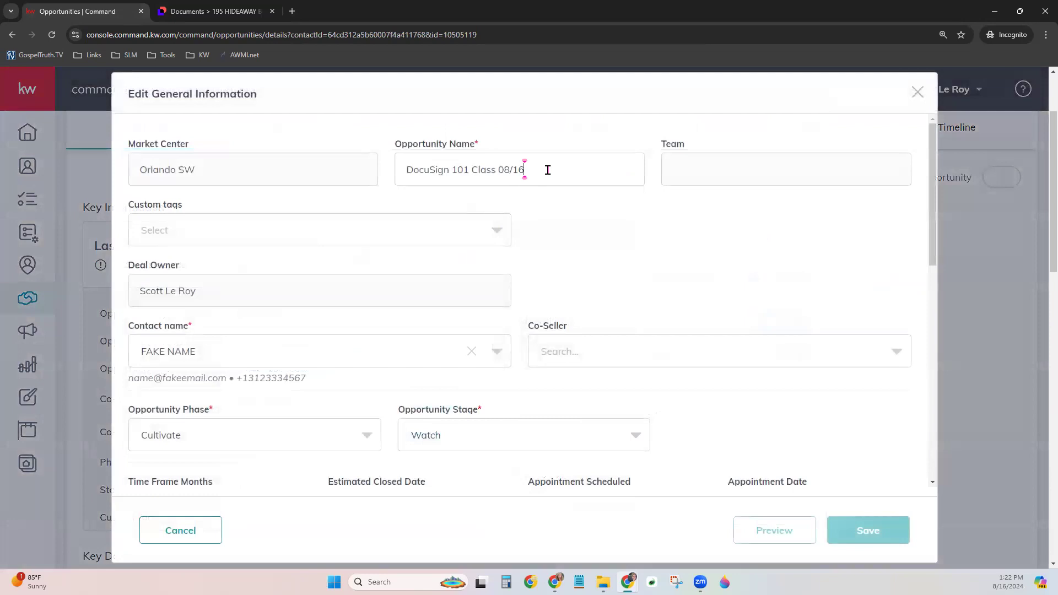
type("/24")
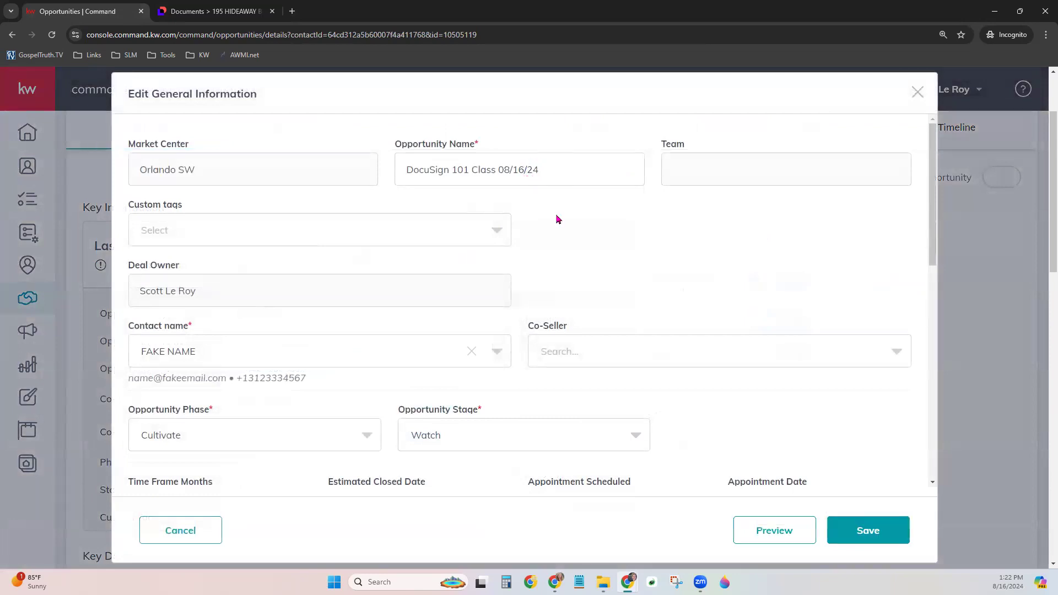
left_click(881, 533)
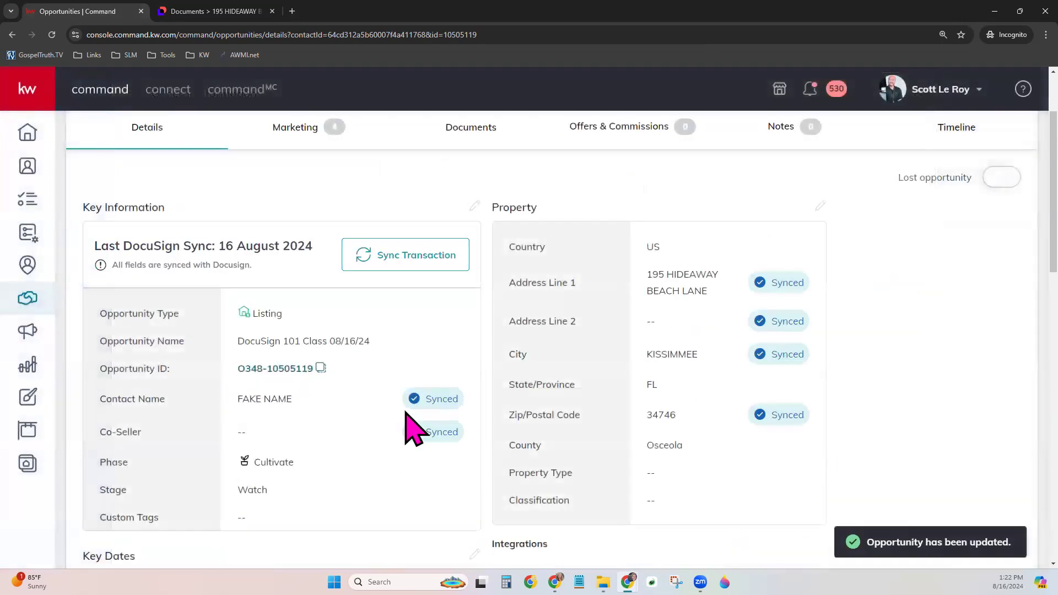
- Highlight the new opportunity name in the Key Information panel and the page header
left_click_drag(236, 341, 378, 339)
scroll(347, 396, "up", 2)
left_click_drag(88, 153, 264, 154)
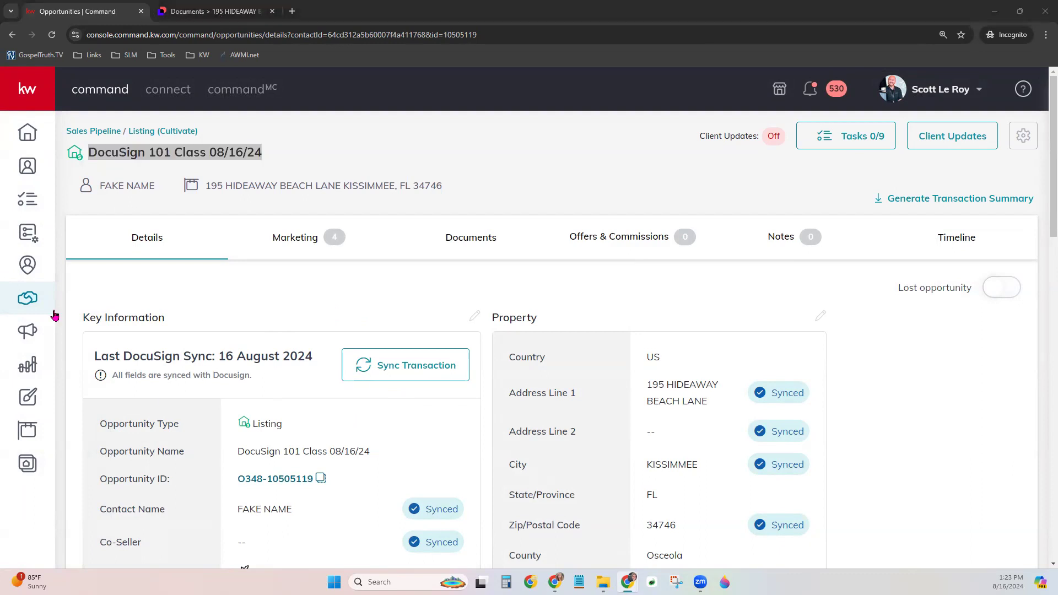
scroll(503, 444, "down", 1)
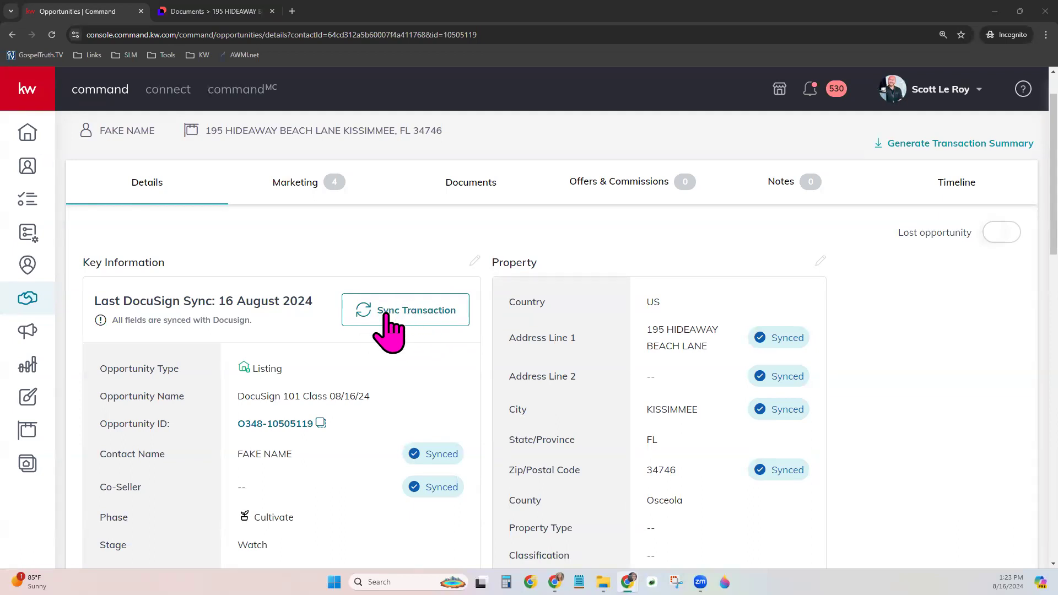
- Sync the transaction to DocuSign, confirming the update in the dialog
left_click(432, 315)
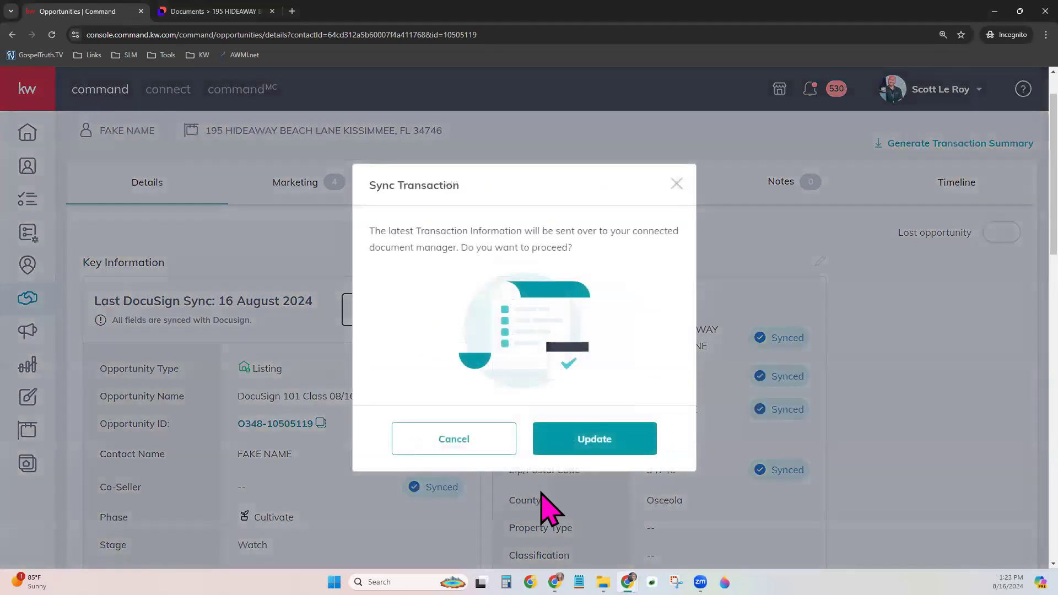
left_click(637, 437)
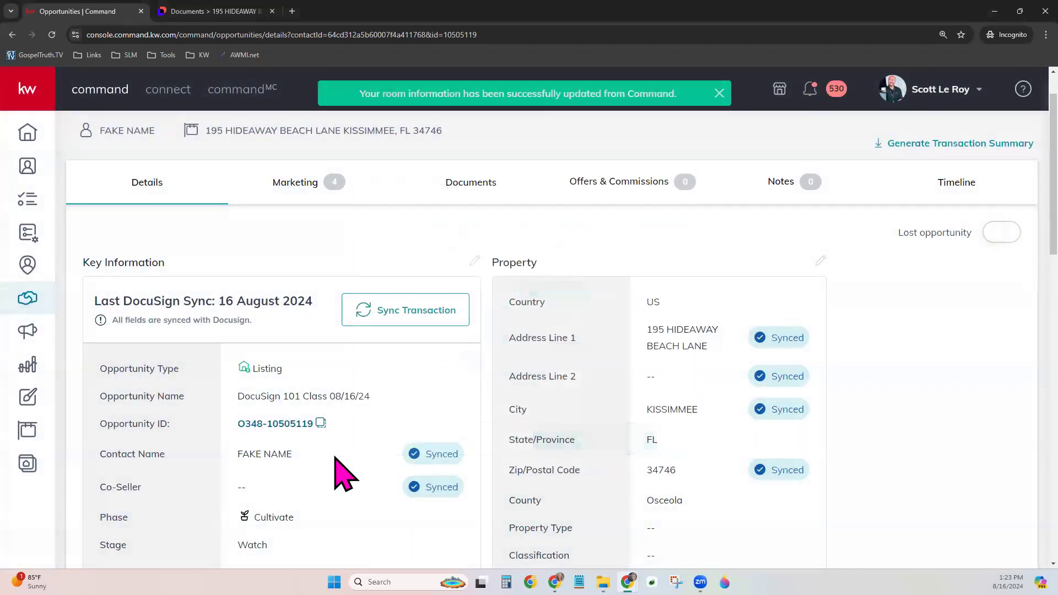
left_click_drag(456, 104, 616, 137)
left_click(524, 214)
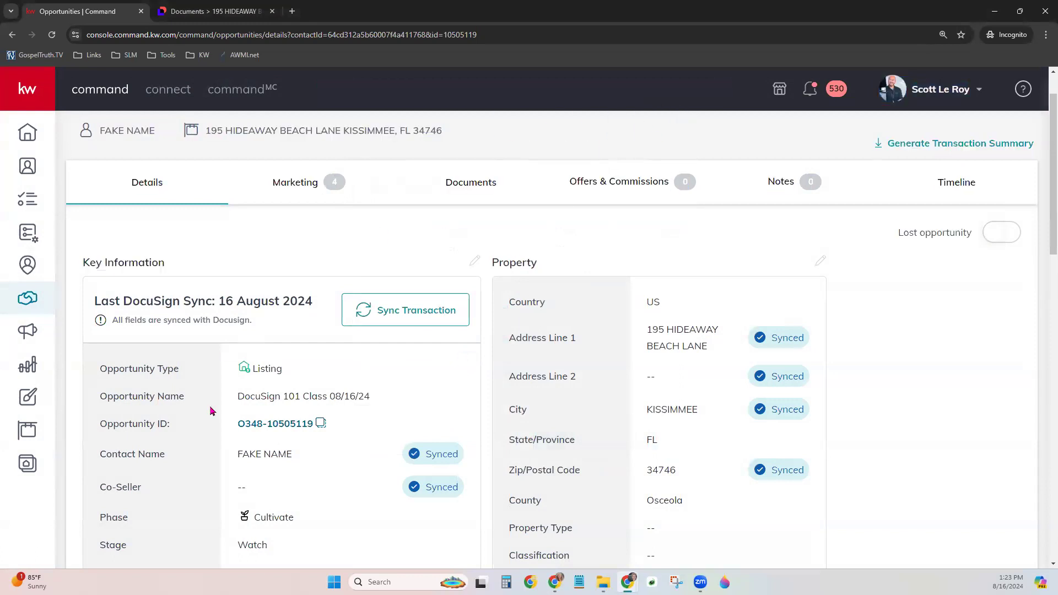
- Reload the DocuSign tab and reopen the 'DocuSign 101 Class 08/16' room from the Dashboard's Rooms list
left_click(221, 12)
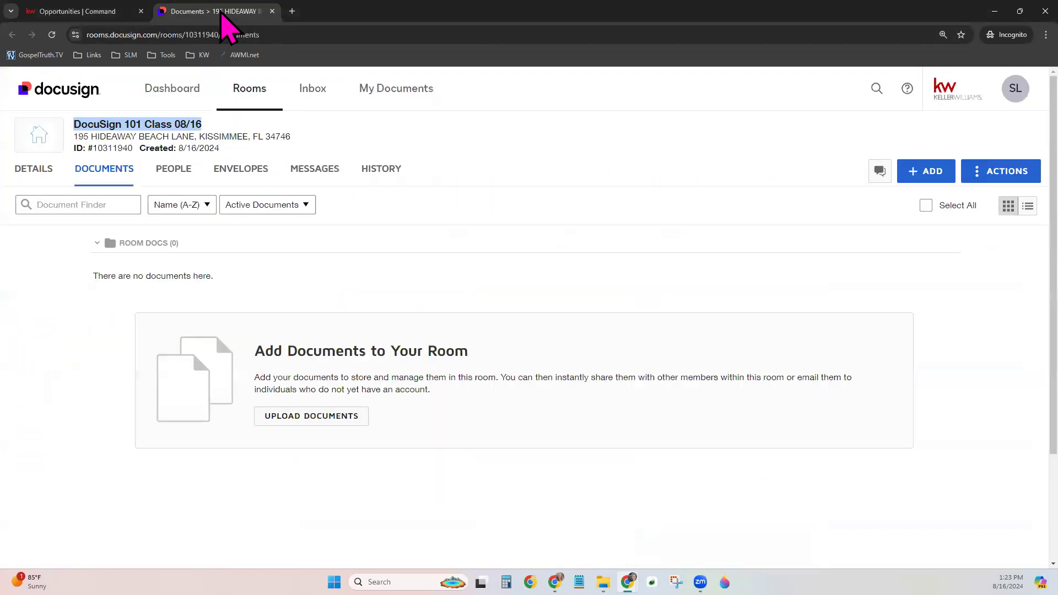
left_click(52, 35)
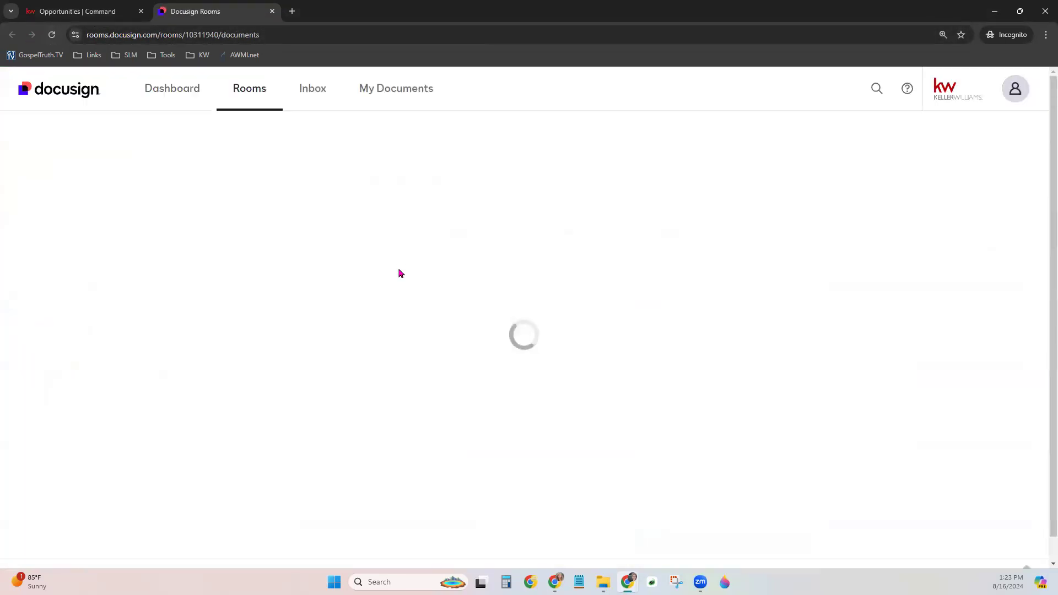
left_click(172, 89)
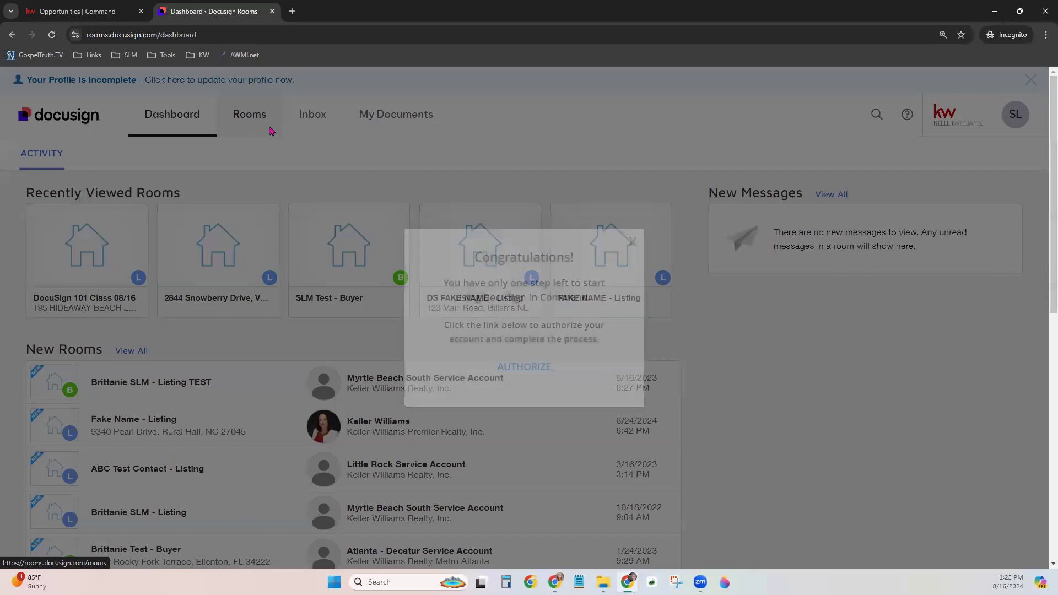
left_click(632, 240)
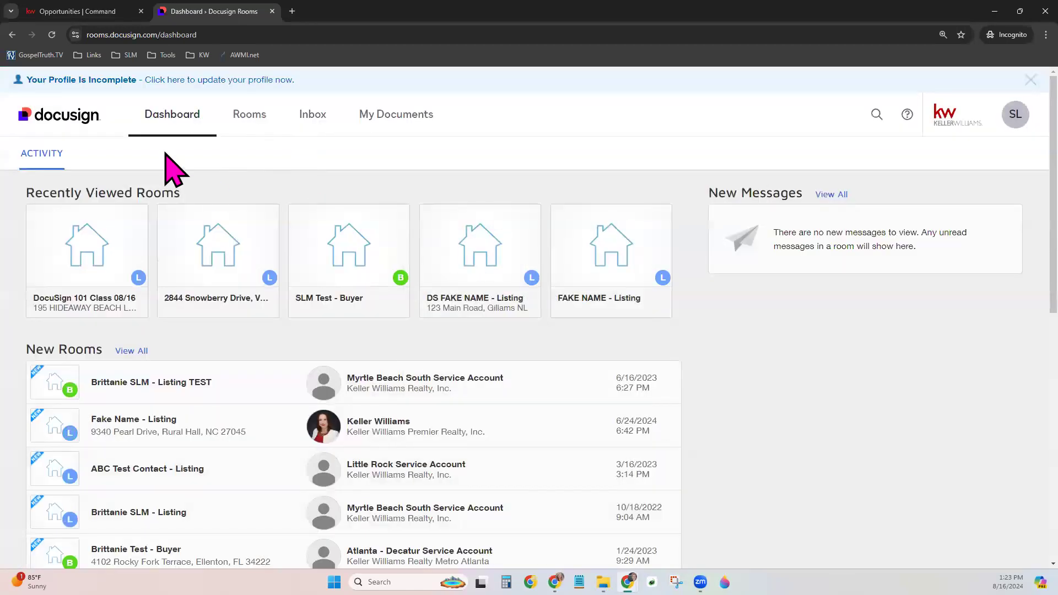
left_click(248, 113)
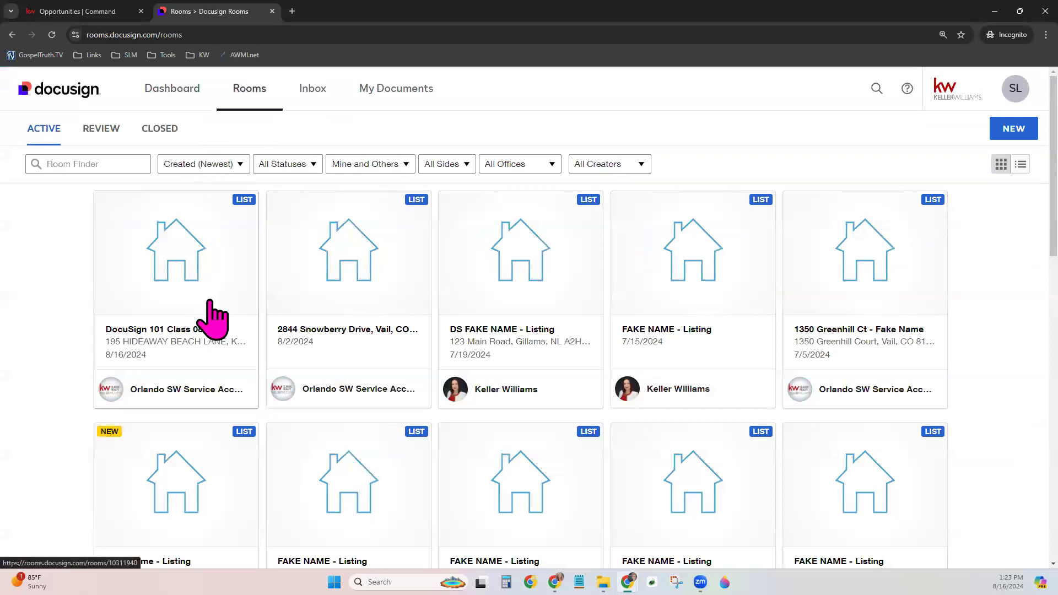
left_click(221, 329)
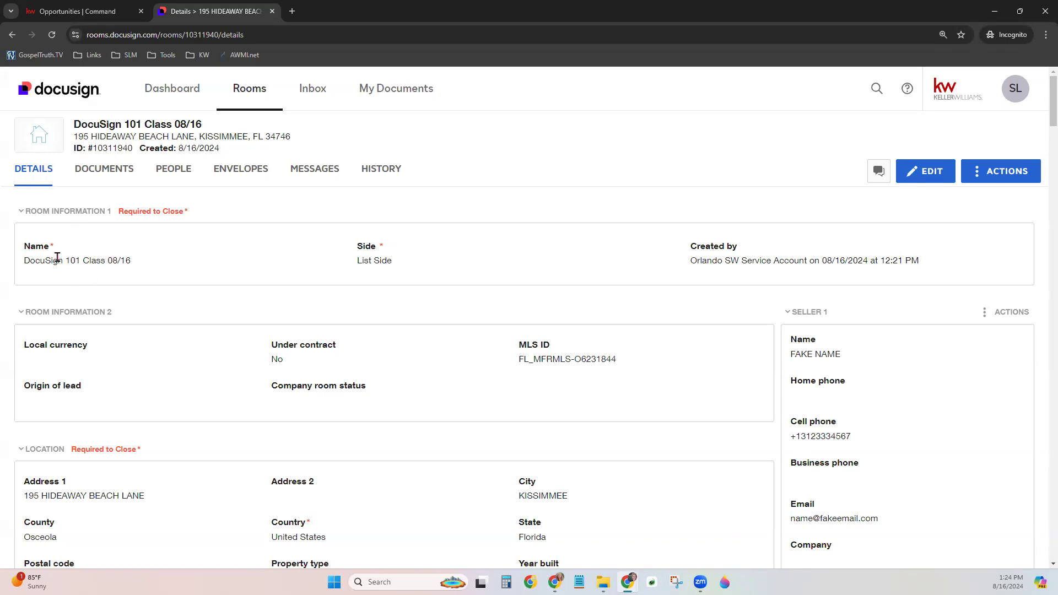
- Append '/24' to the room's Name so it reads 'DocuSign 101 Class 08/16/24', and save
left_click(930, 173)
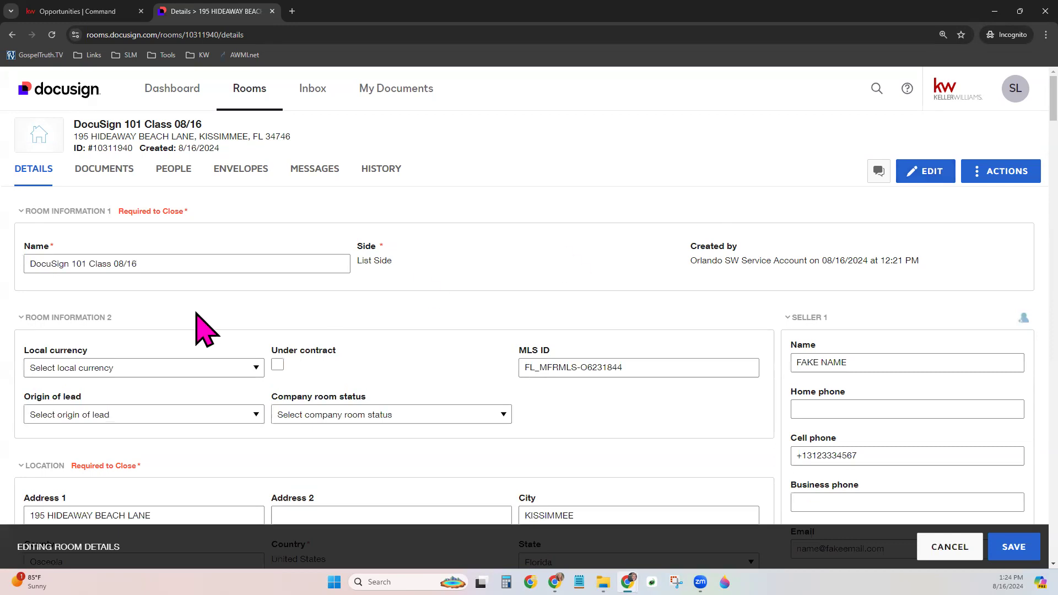
left_click(170, 257)
type("/24")
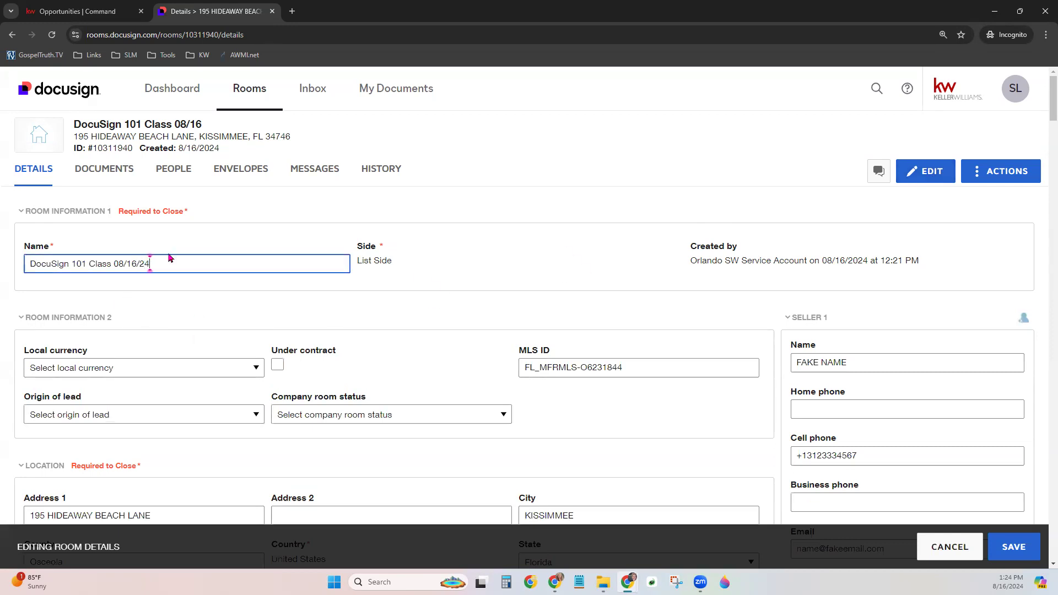
left_click(725, 163)
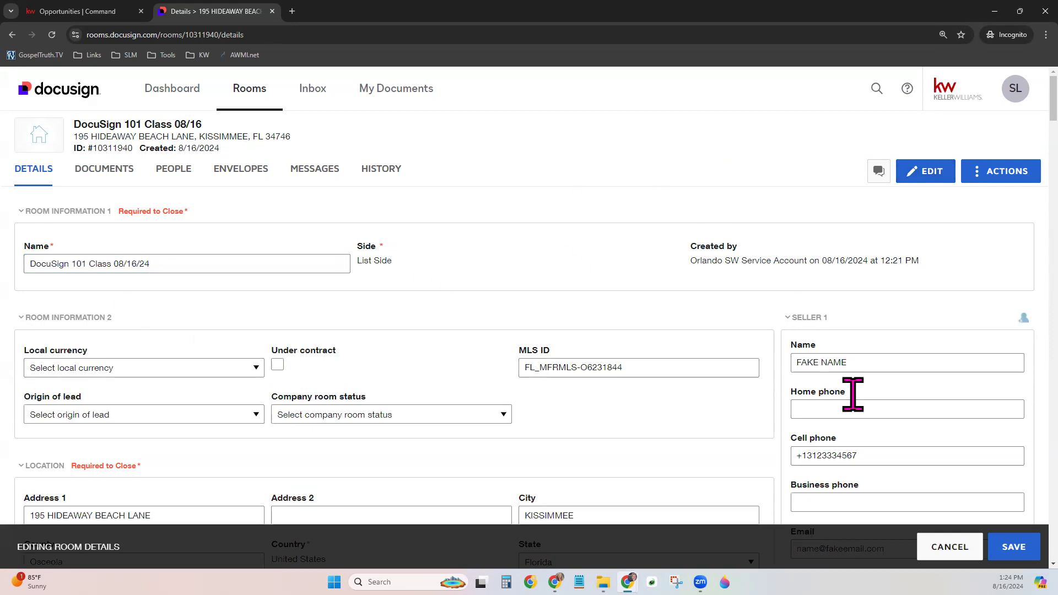
left_click(1012, 555)
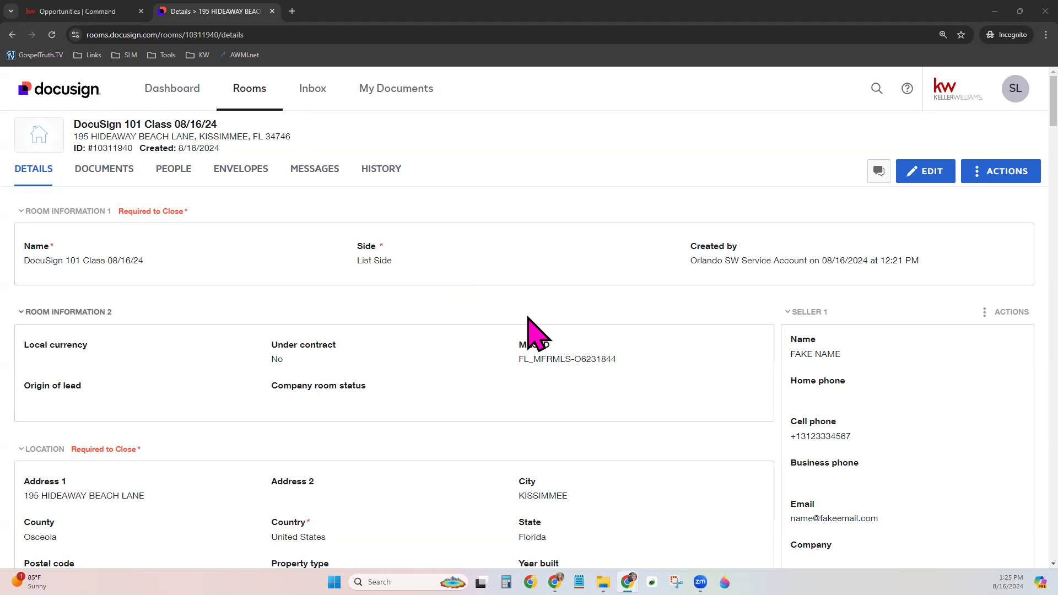
- Review the room's Details page from top to bottom, then open the PEOPLE tab
scroll(502, 347, "down", 4)
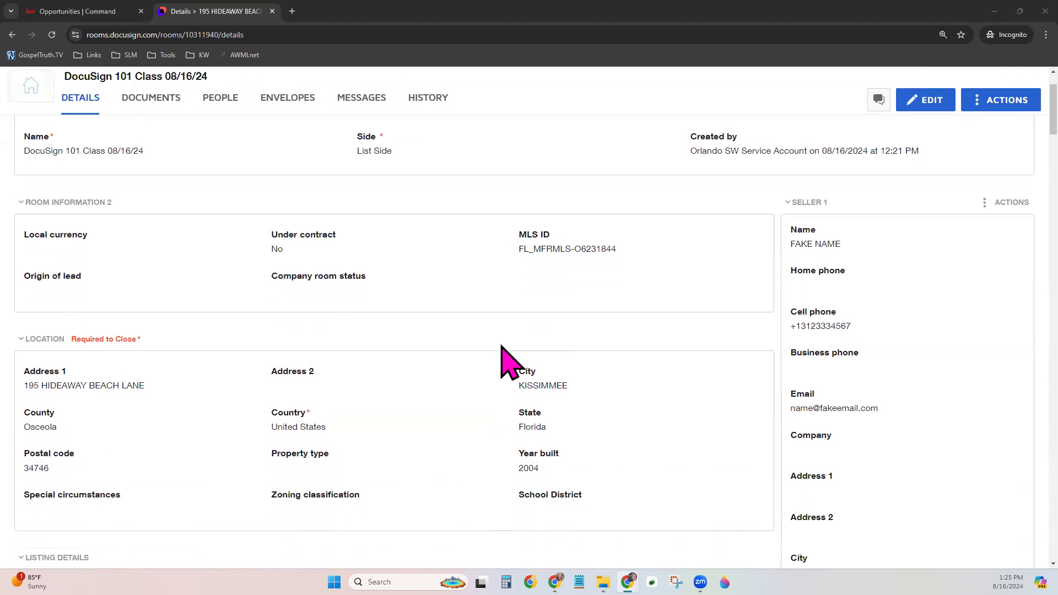
scroll(502, 347, "down", 3)
scroll(503, 347, "down", 5)
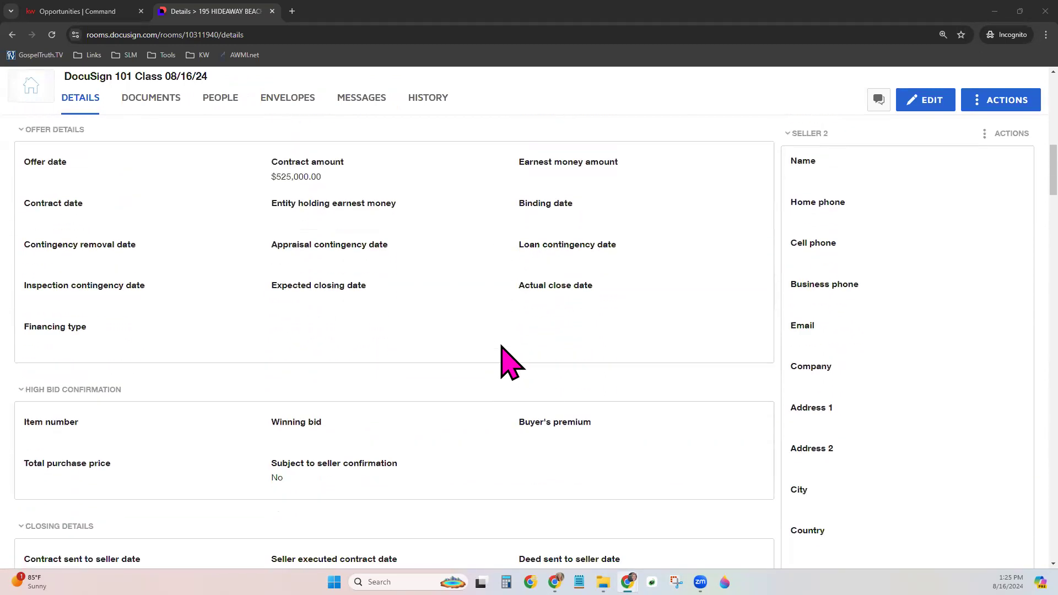
scroll(502, 347, "down", 3)
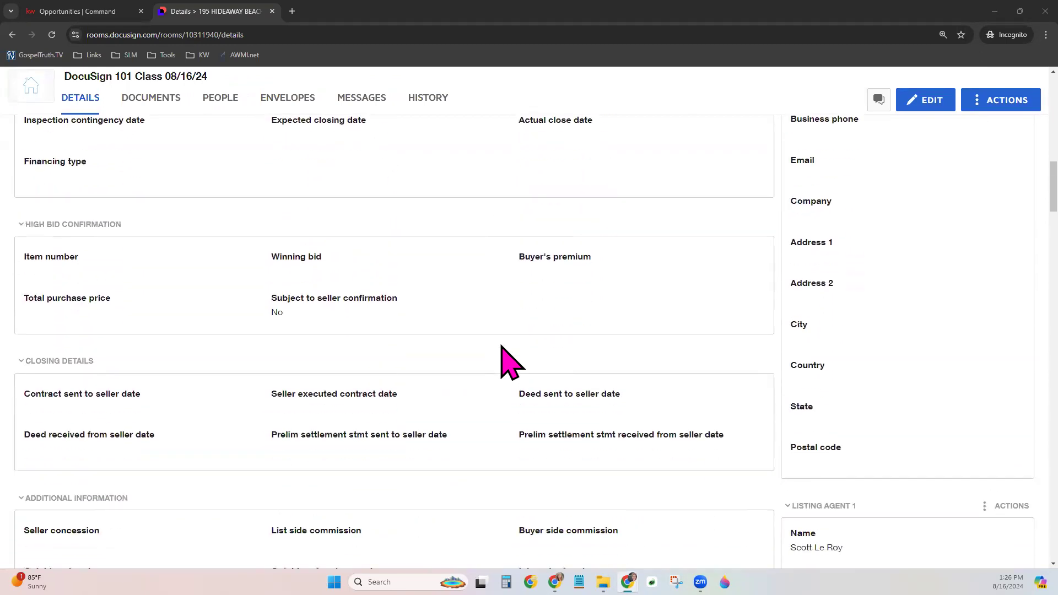
scroll(502, 348, "down", 4)
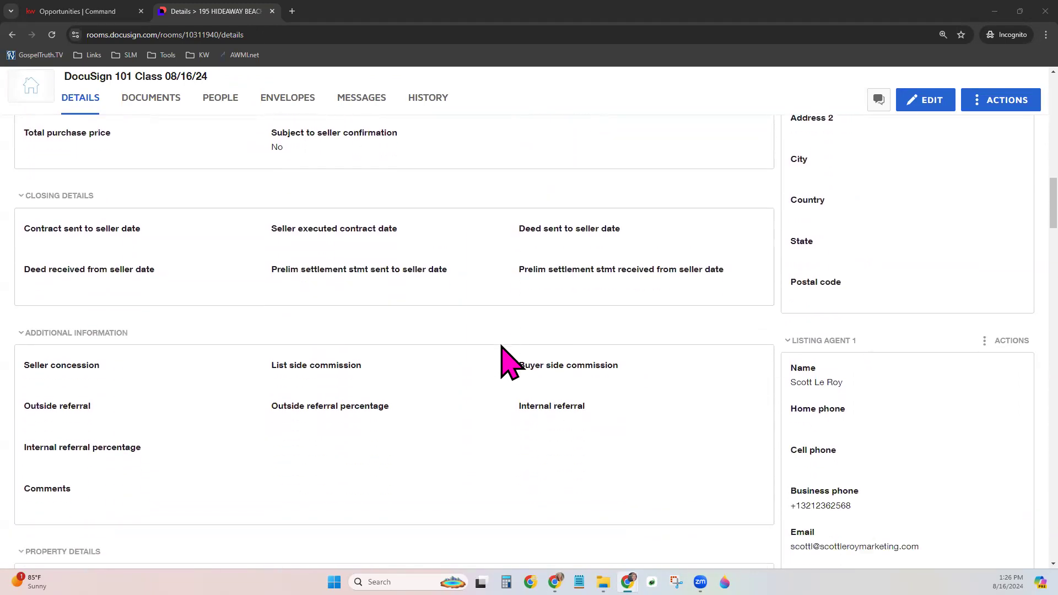
scroll(503, 347, "down", 2)
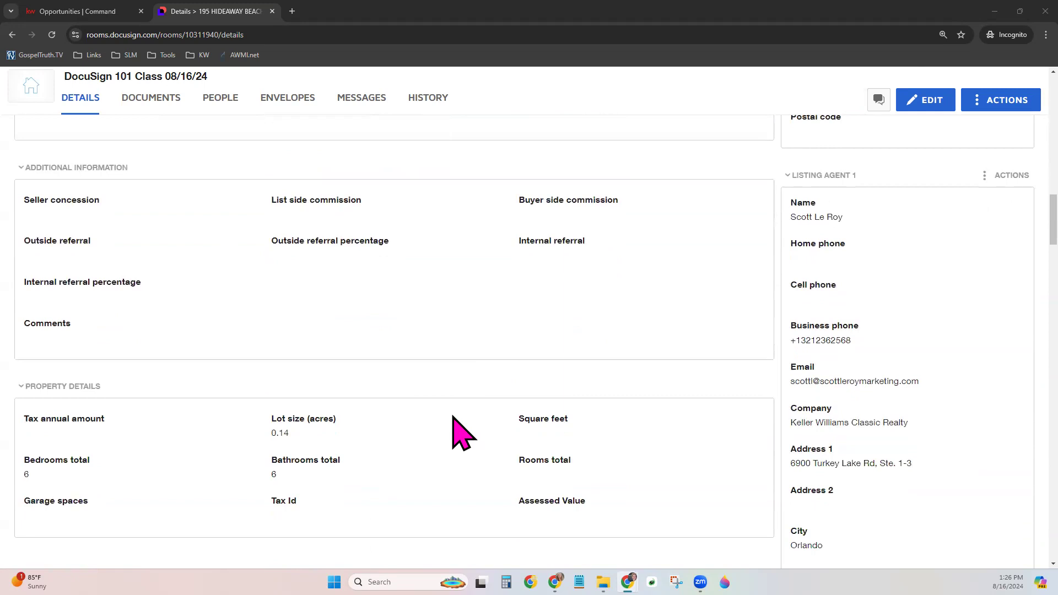
scroll(426, 431, "up", 4)
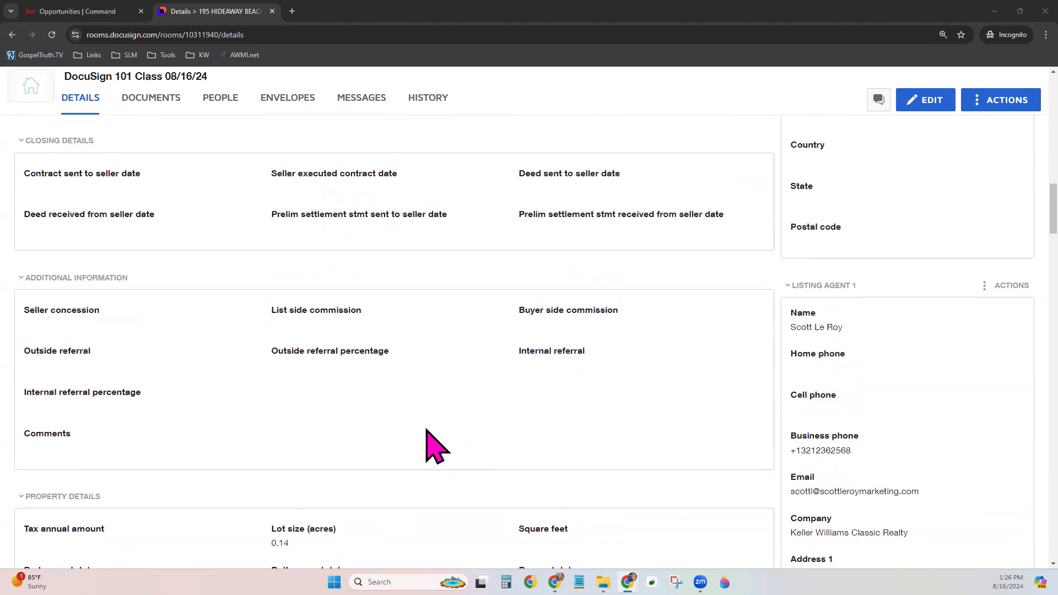
scroll(427, 430, "up", 7)
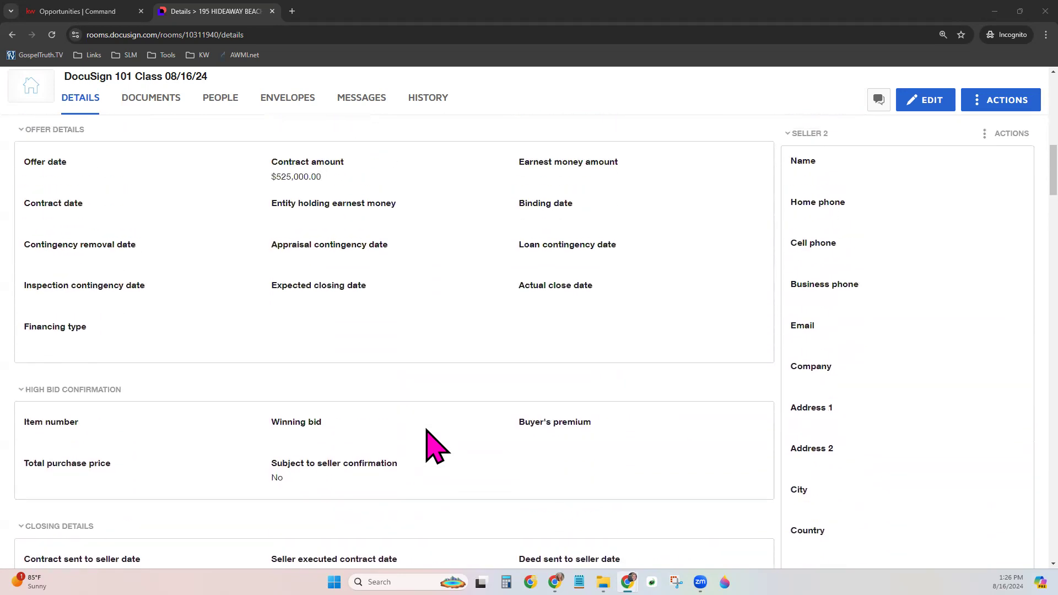
scroll(427, 431, "up", 6)
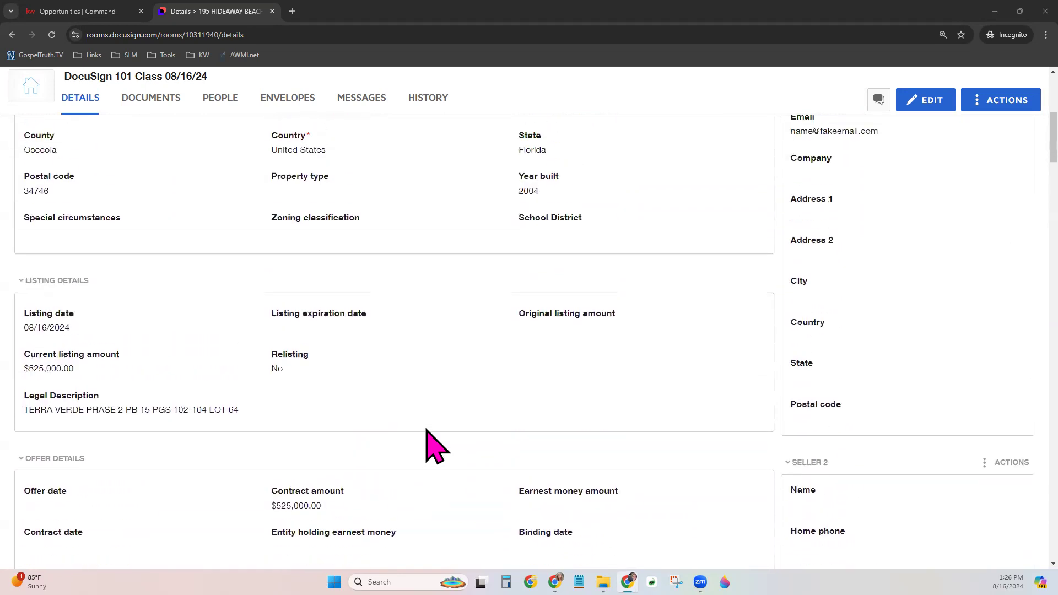
scroll(427, 431, "up", 3)
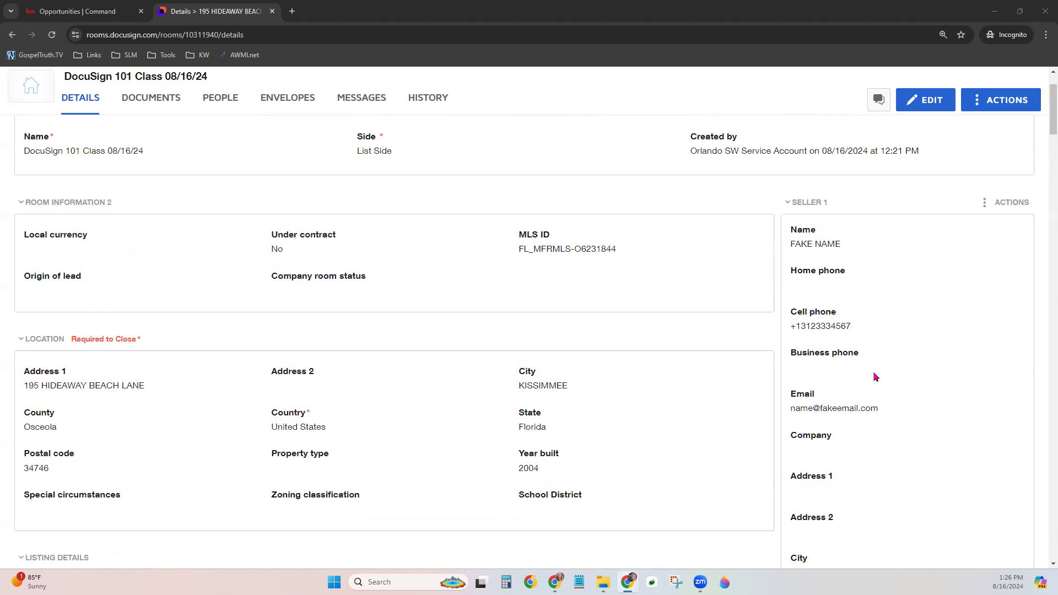
scroll(885, 394, "down", 3)
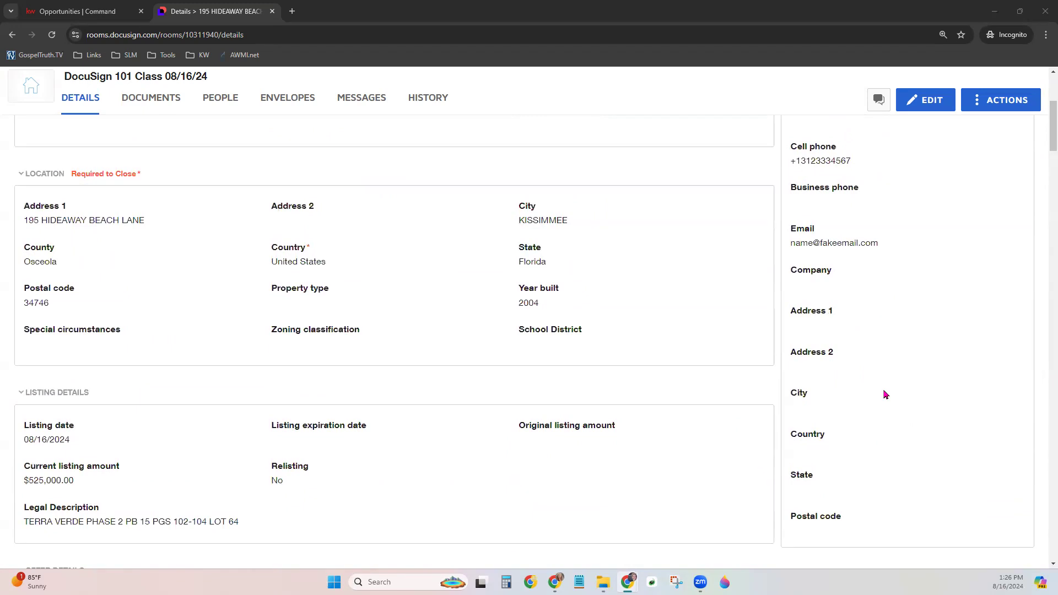
scroll(917, 385, "down", 6)
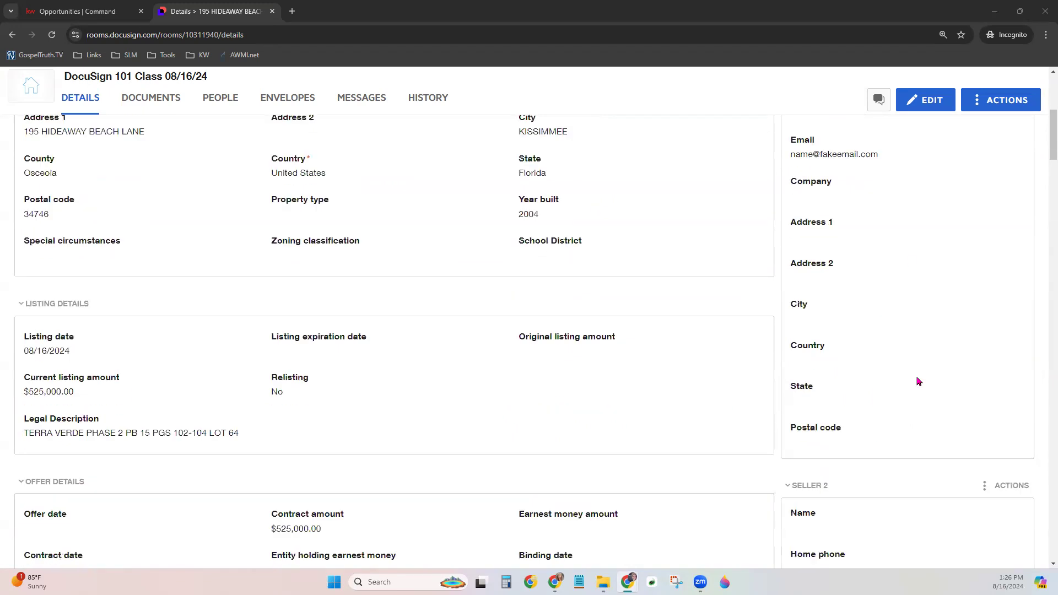
scroll(918, 388, "down", 10)
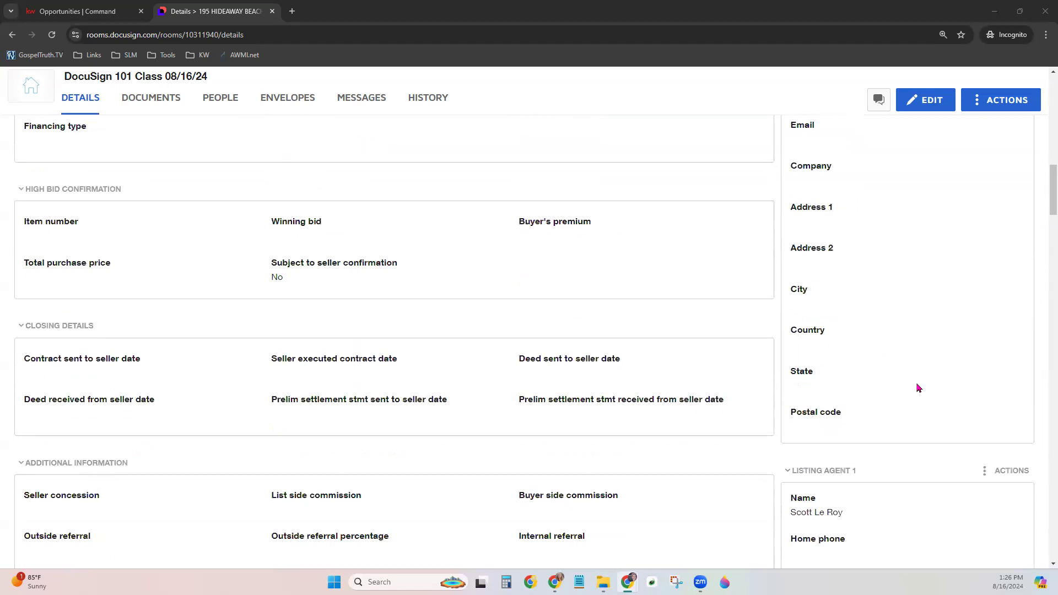
scroll(918, 388, "down", 7)
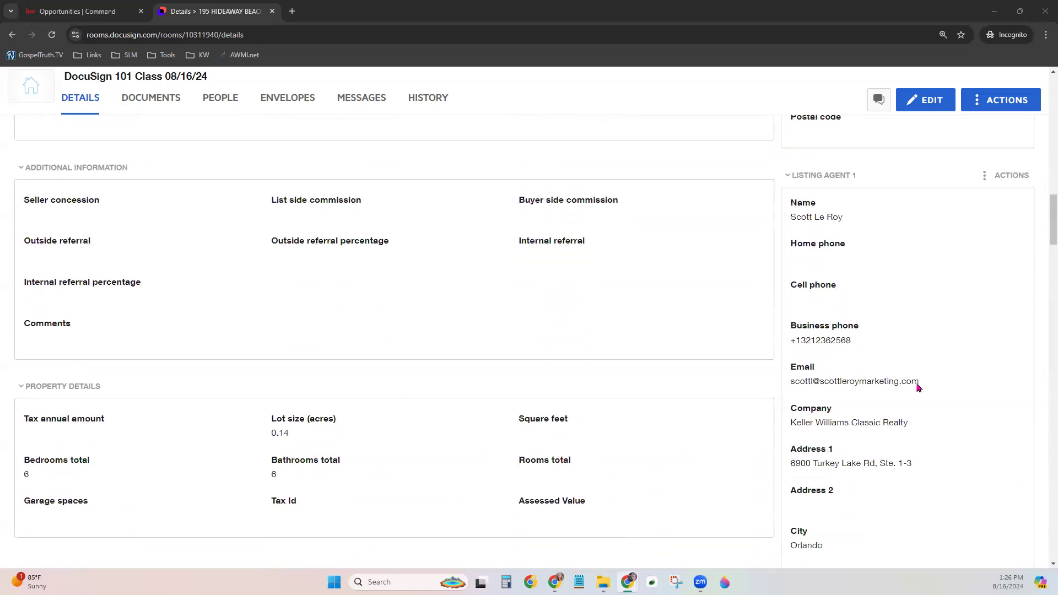
scroll(917, 387, "down", 2)
scroll(918, 387, "up", 4)
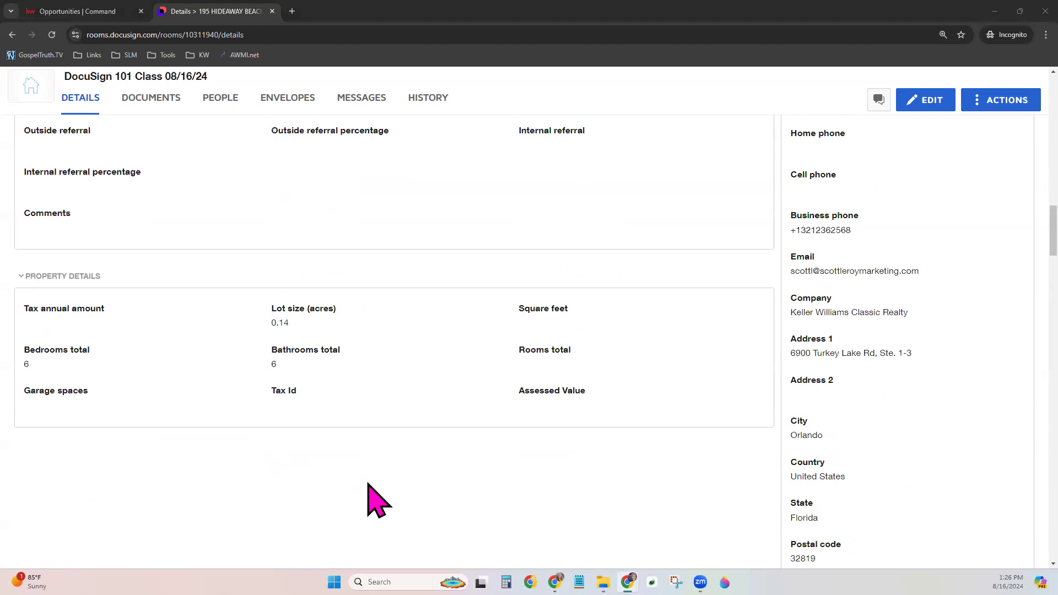
scroll(378, 501, "up", 4)
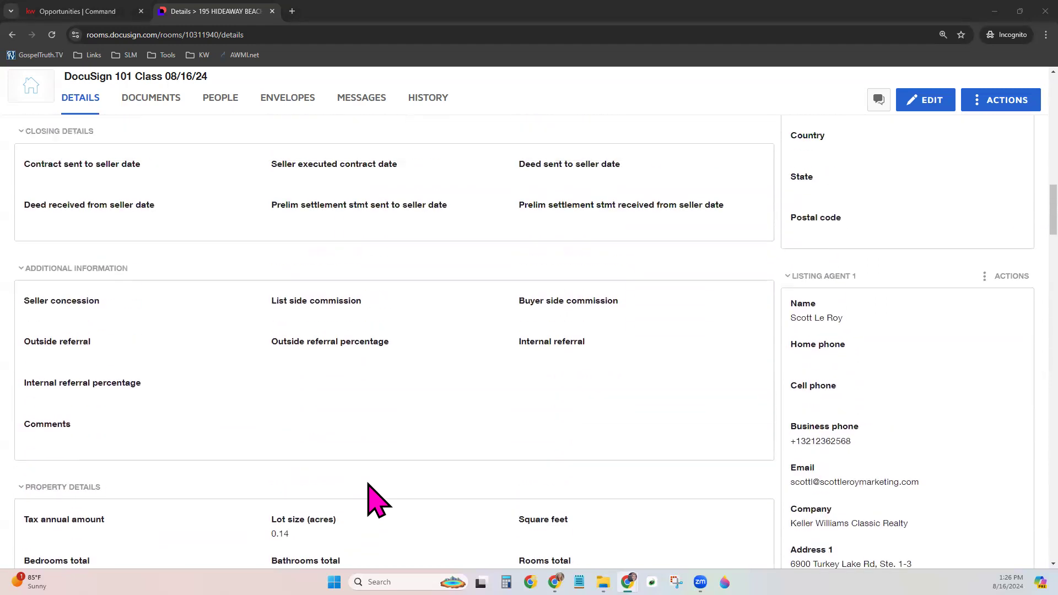
scroll(378, 501, "up", 2)
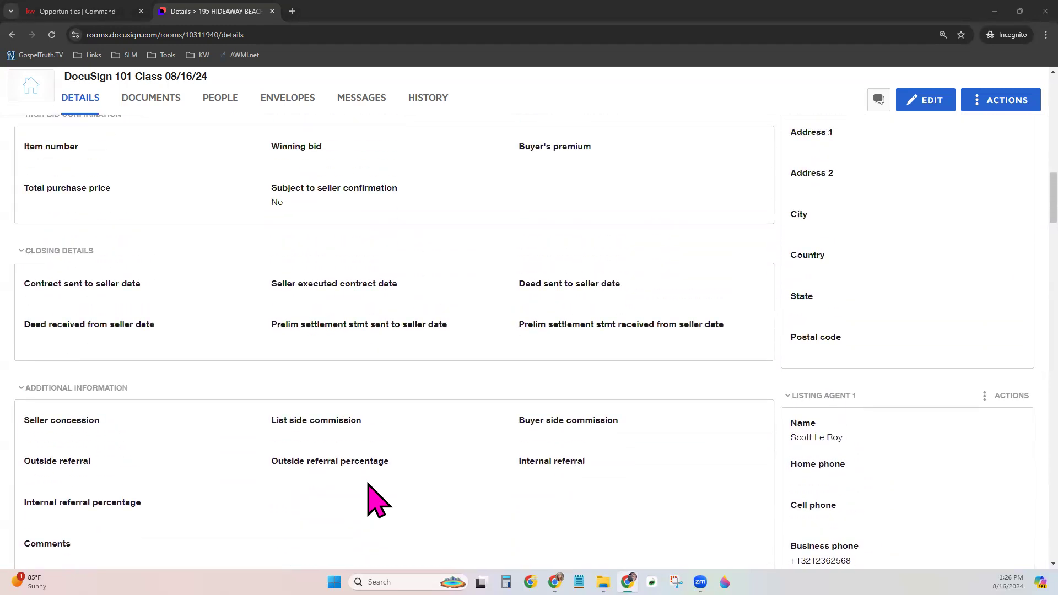
scroll(378, 501, "up", 8)
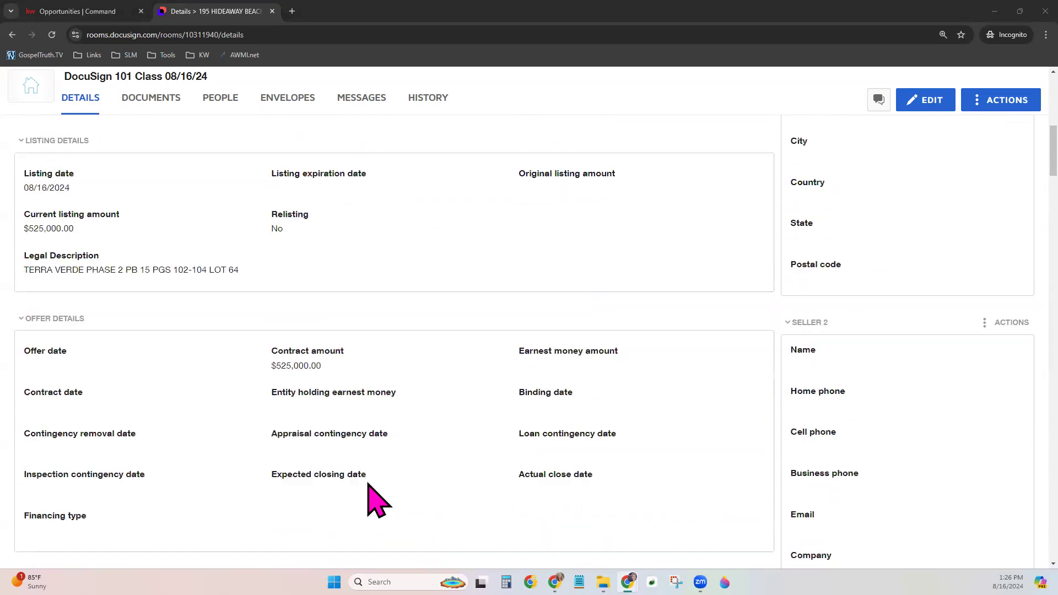
scroll(378, 501, "up", 10)
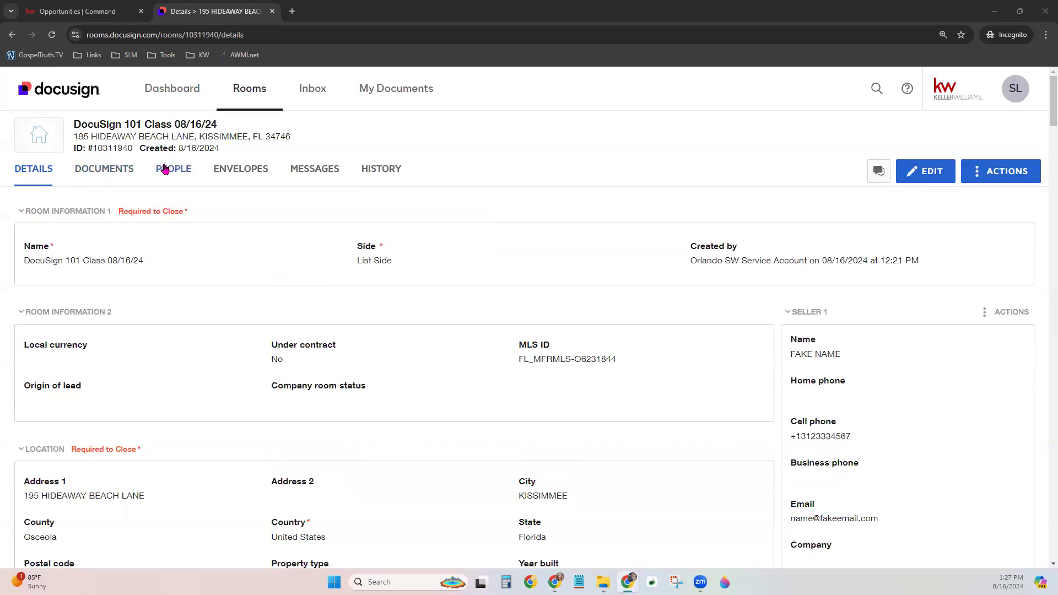
left_click(181, 177)
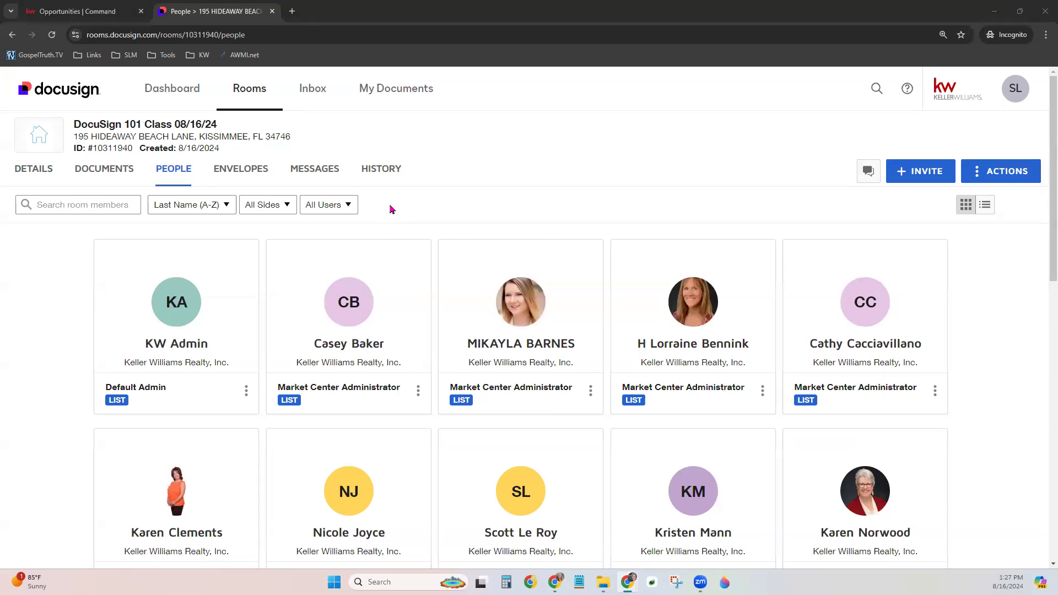
- Check the room's empty Envelopes page, then open its Messages page
left_click(227, 175)
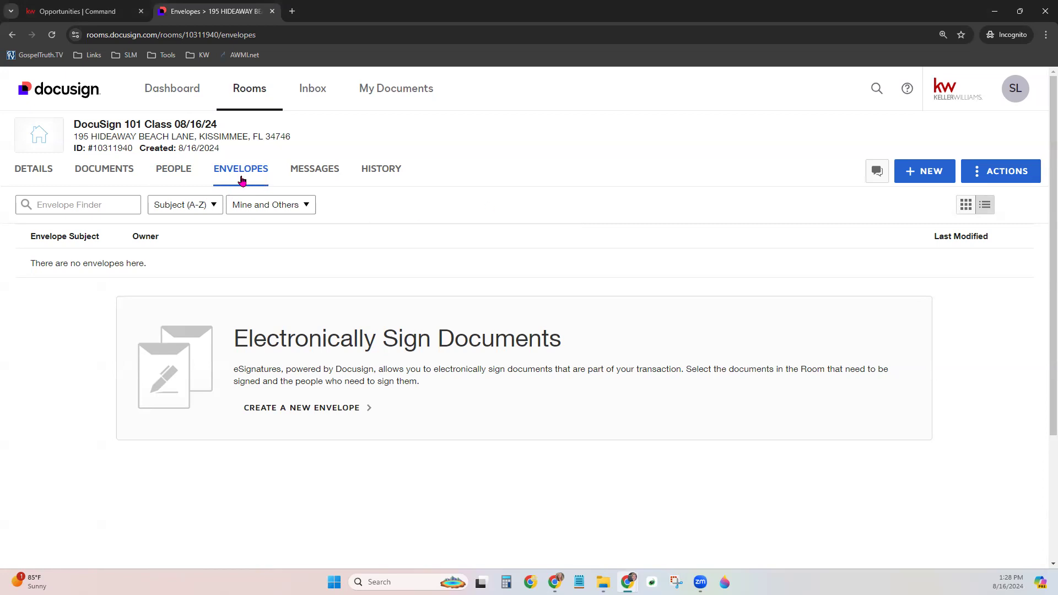
left_click(322, 174)
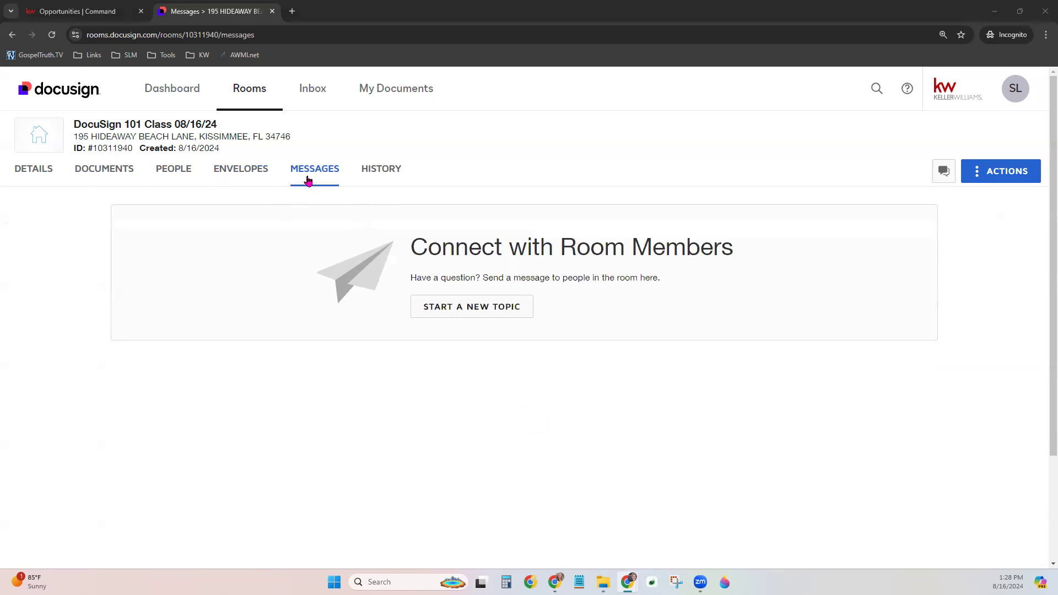
- Look over the room's History, then go to the Documents page with its empty Room Docs folder
left_click(381, 172)
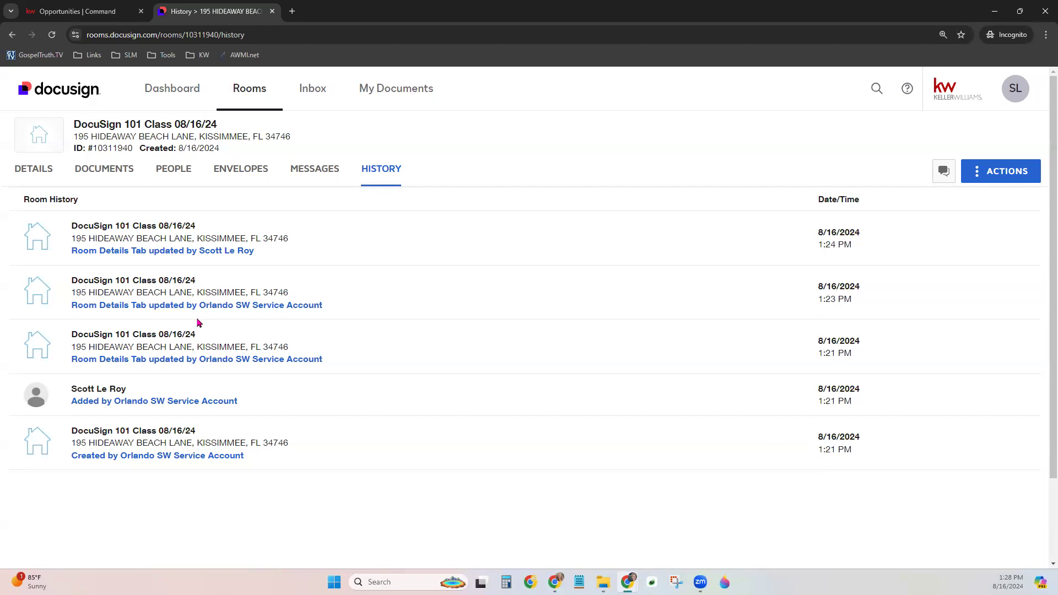
left_click(96, 174)
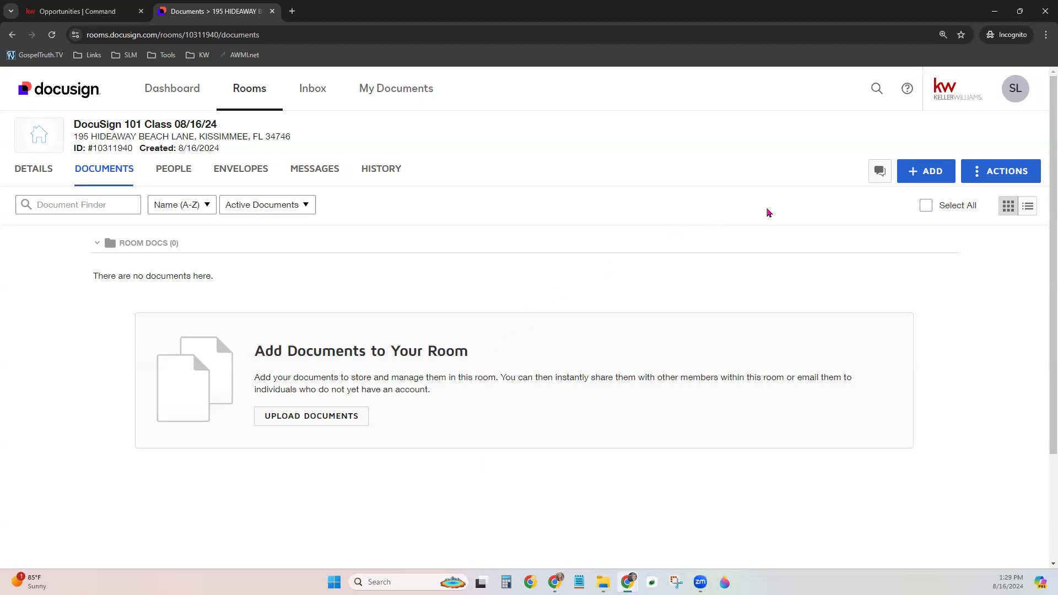
- Go to the account's Integrations preferences and bring up the forms provider choices via ADD PROVIDER
left_click(1027, 86)
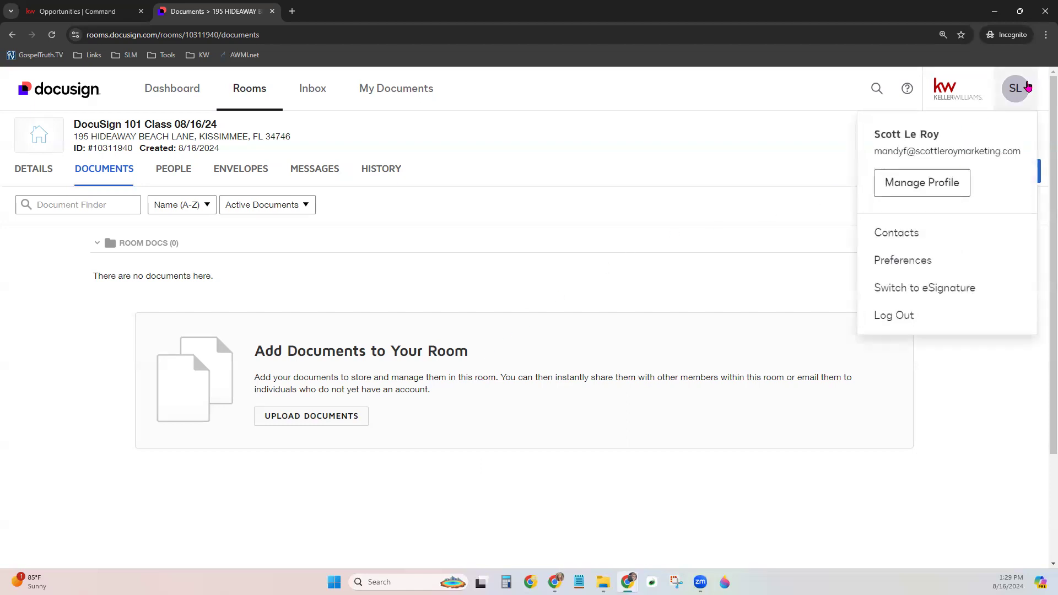
left_click(927, 261)
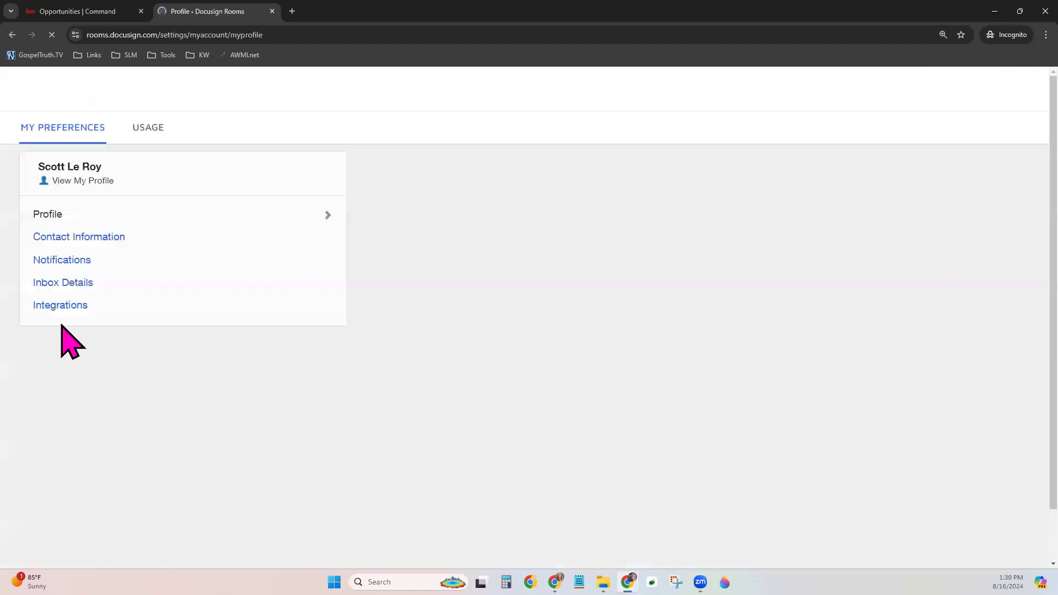
left_click(65, 306)
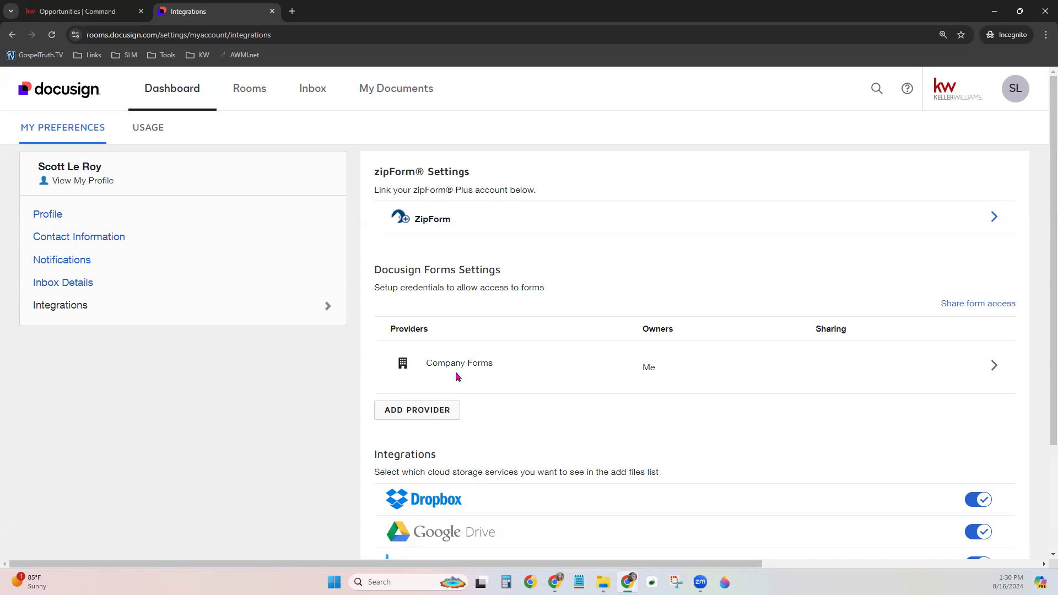
left_click(431, 419)
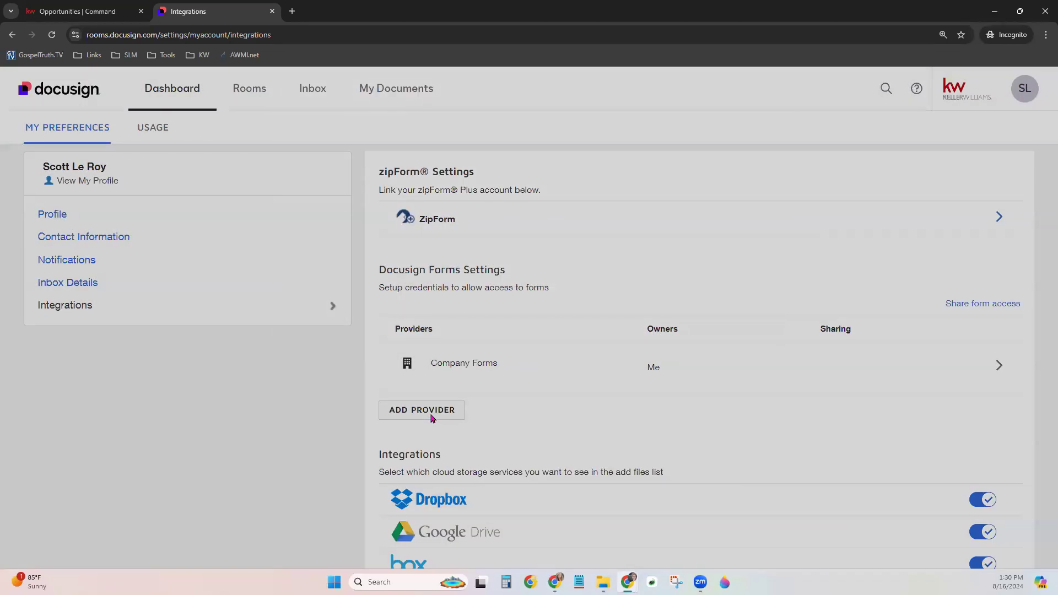
left_click_drag(558, 444, 743, 446)
left_click(748, 449)
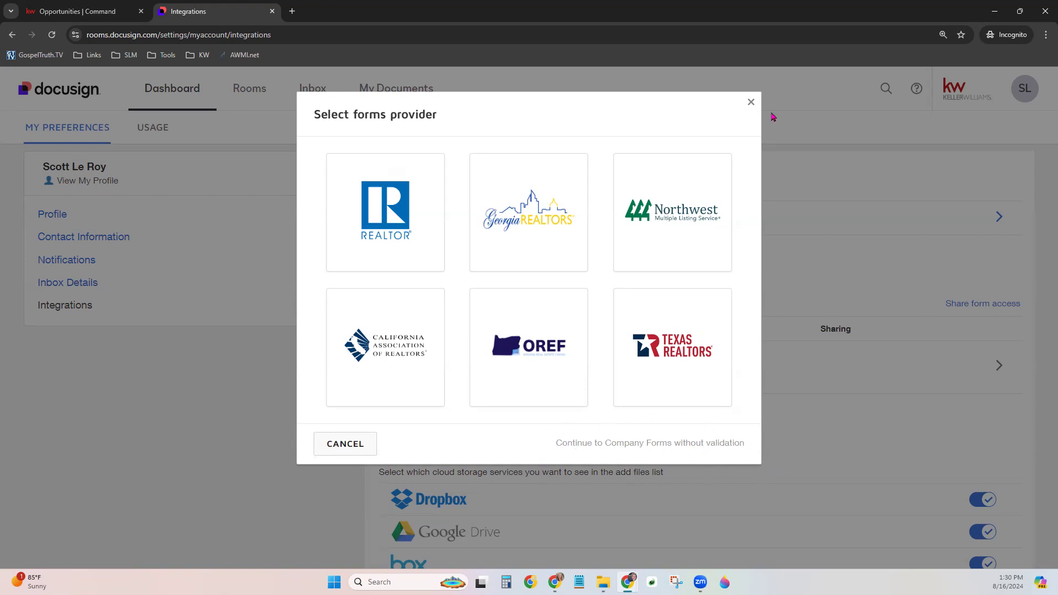
- Close the Select forms provider dialog and reopen it from the Integrations page
left_click(752, 106)
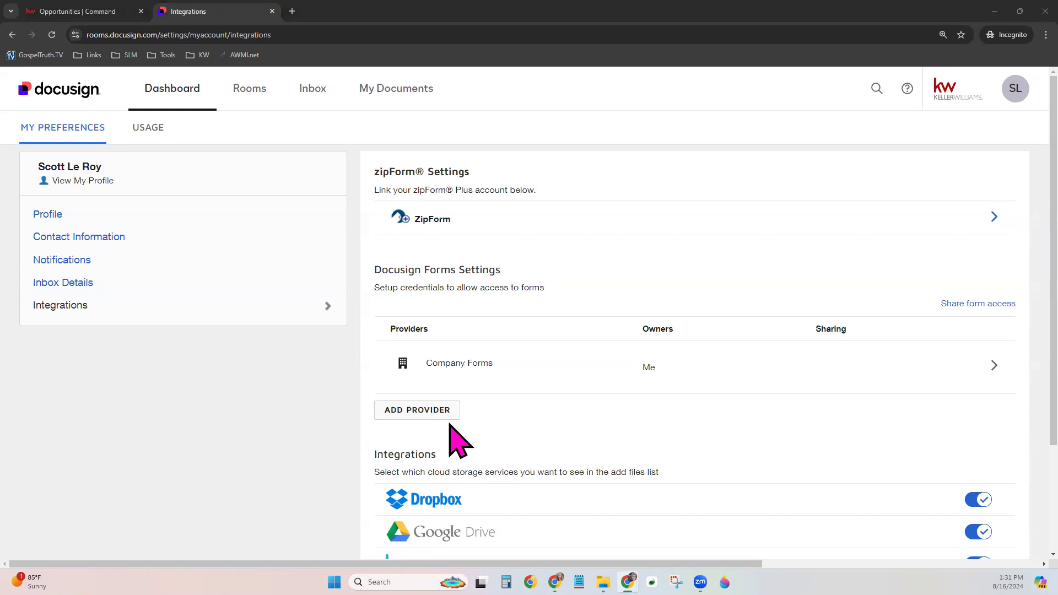
left_click(437, 417)
left_click(437, 417)
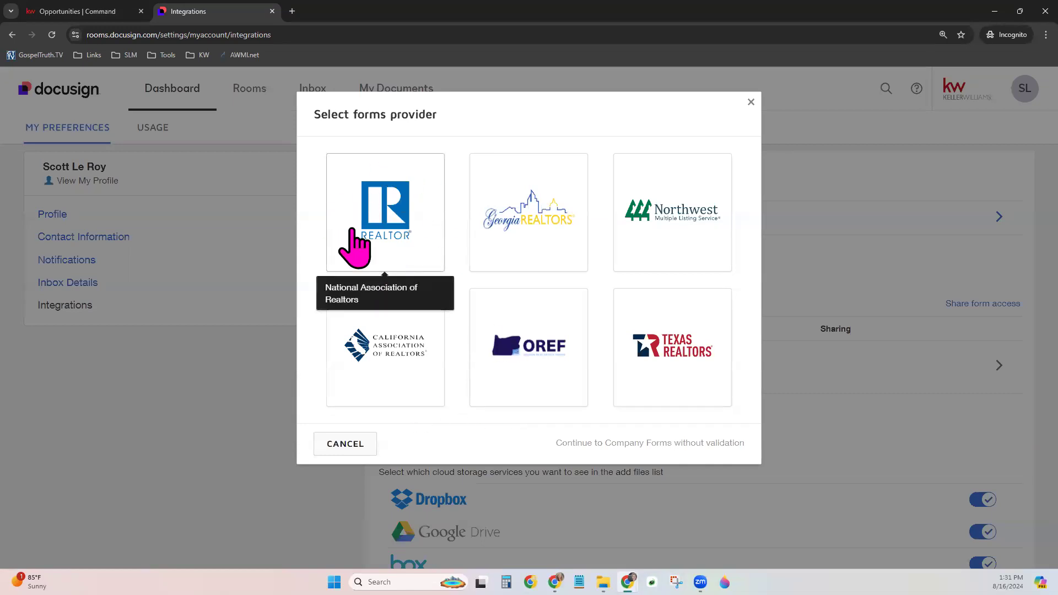
- Choose National Association of Realtors and submit the Validate with NAR form with Member ID, Last Name and Association left empty
left_click(333, 204)
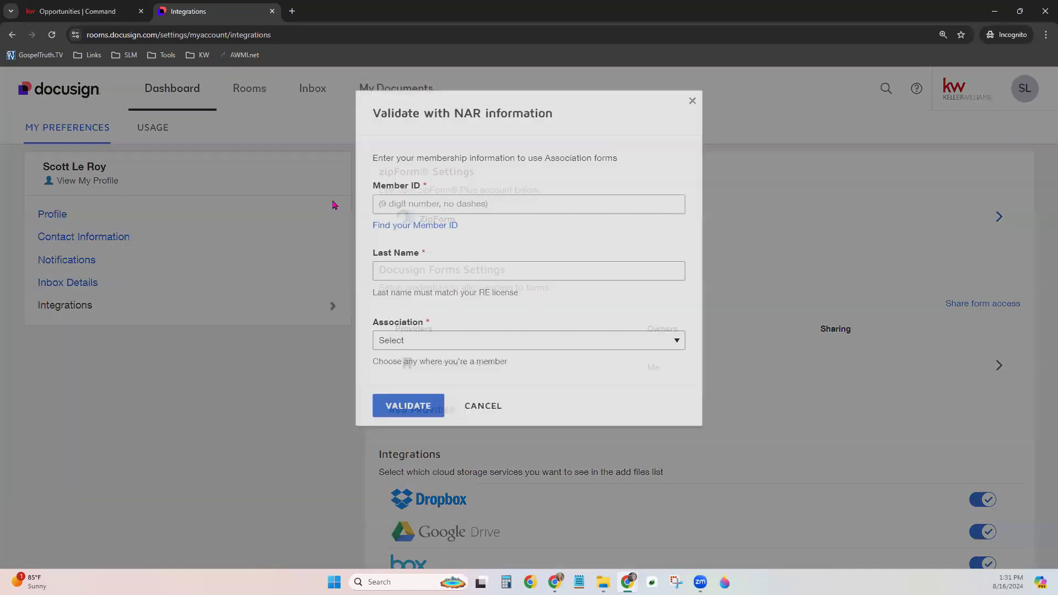
left_click(434, 204)
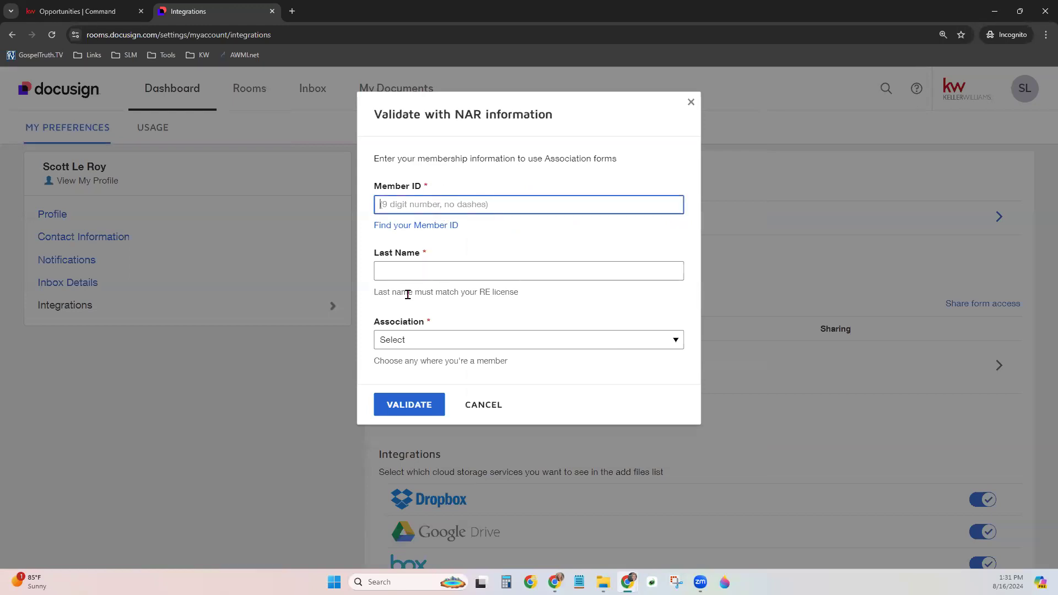
left_click(402, 269)
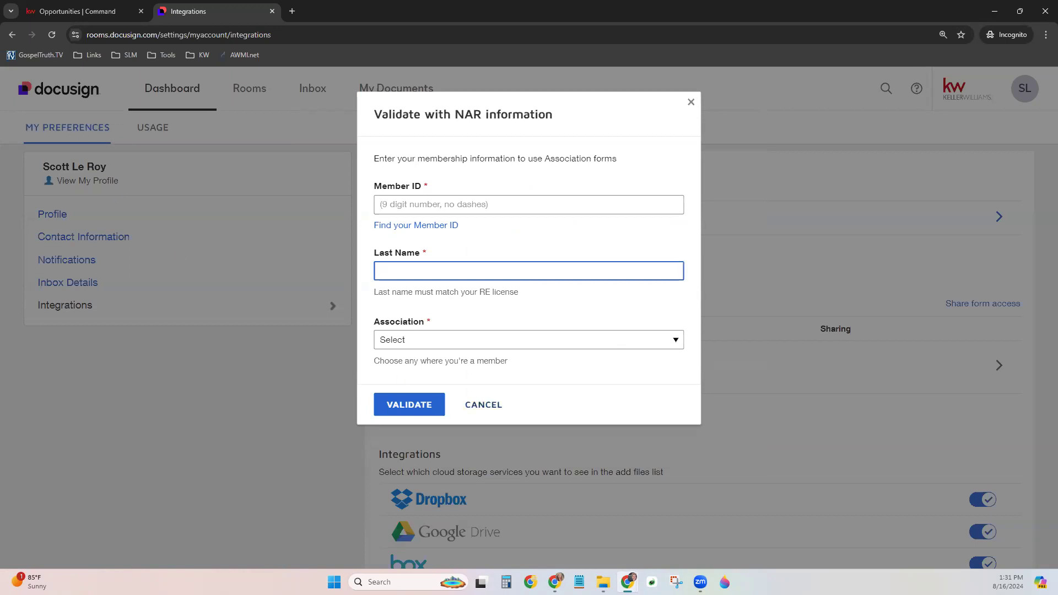
left_click(575, 339)
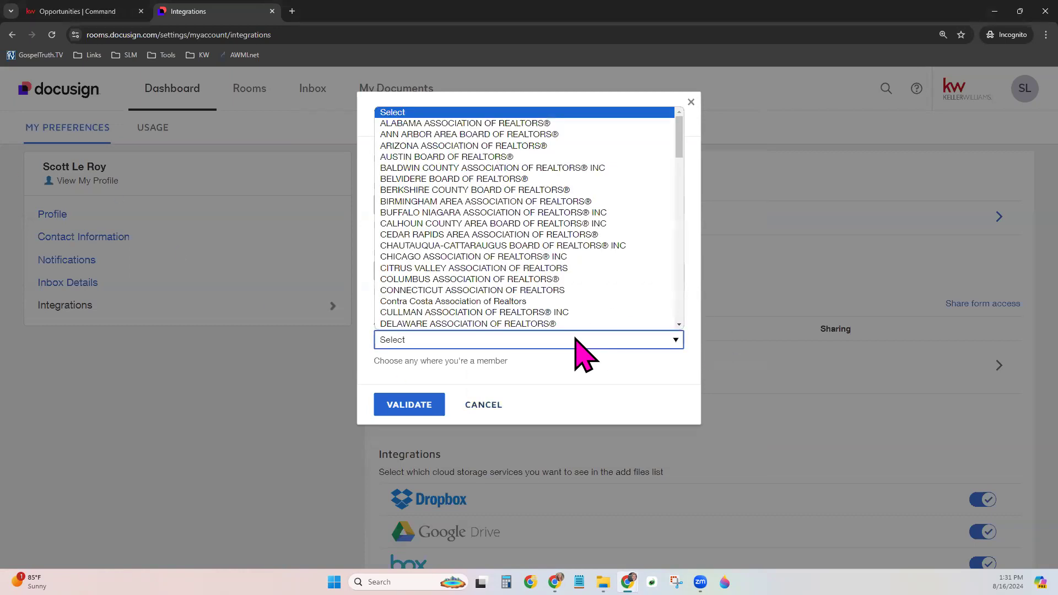
scroll(581, 221, "down", 15)
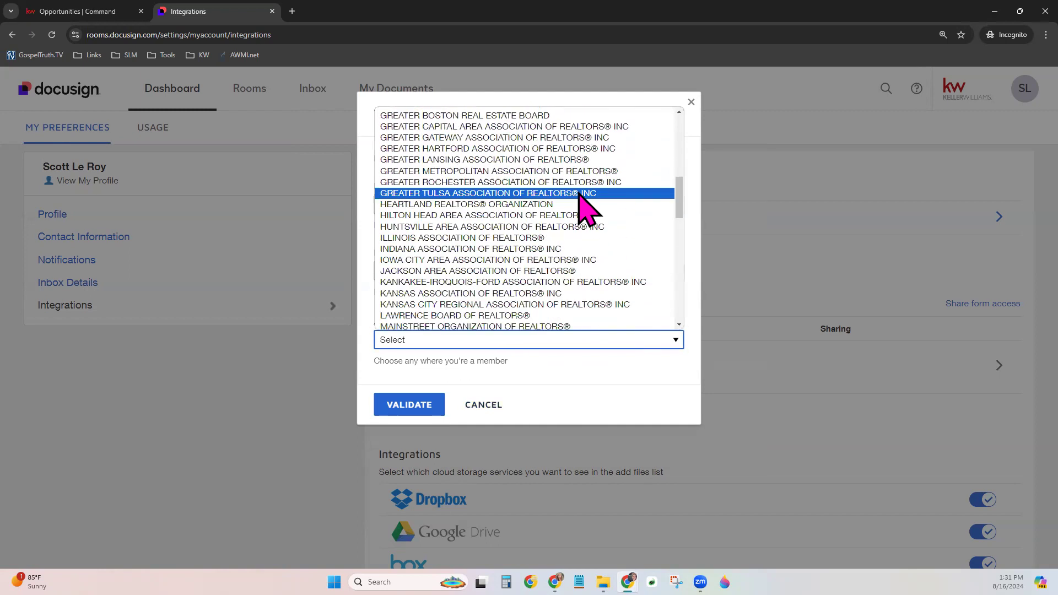
scroll(587, 256, "down", 5)
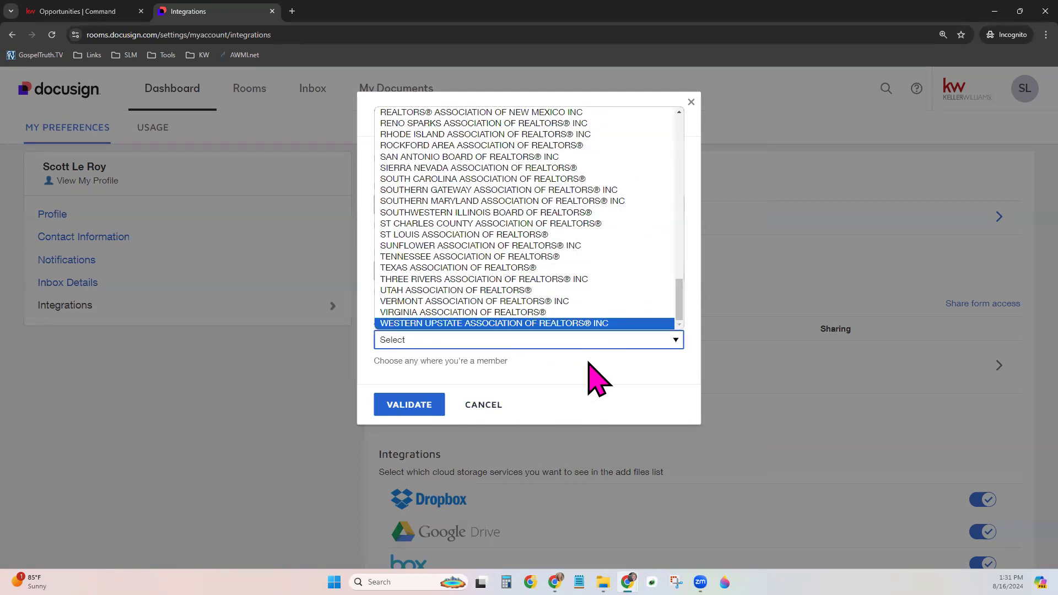
left_click(597, 379)
left_click(596, 379)
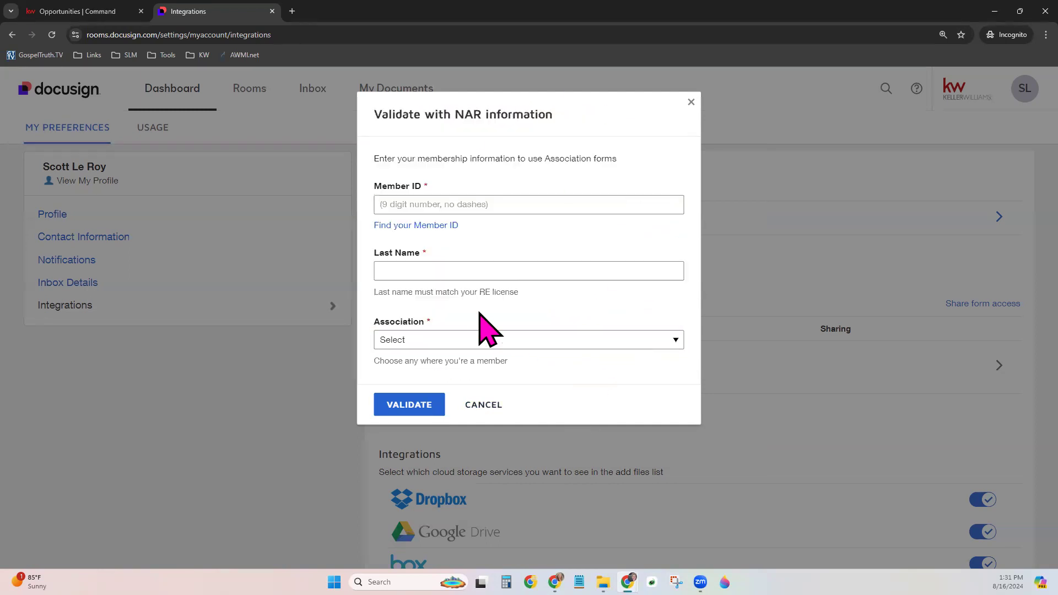
left_click(404, 403)
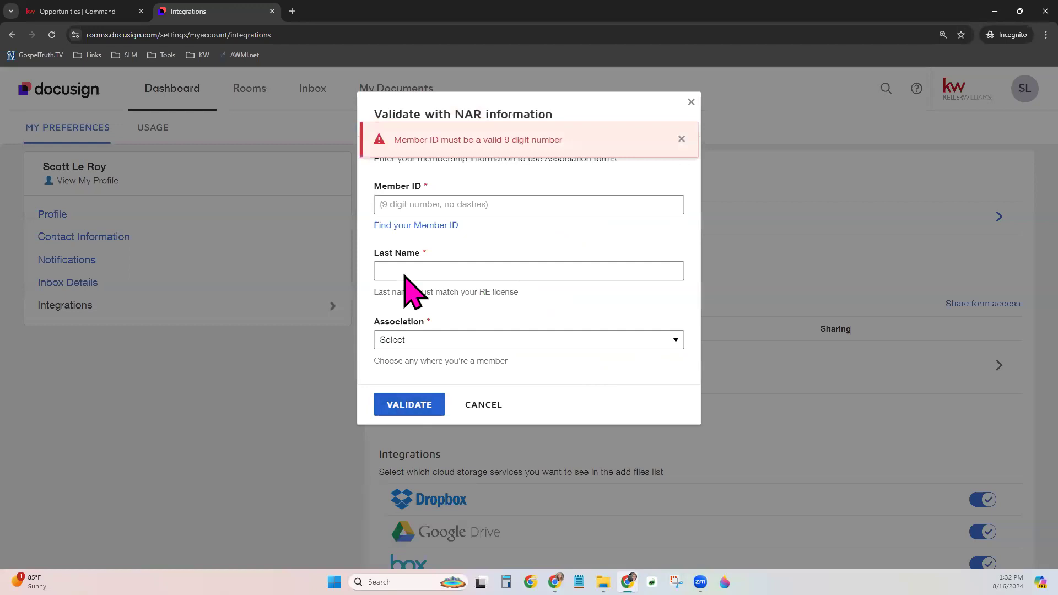
- Dismiss the Member ID error and cancel the NAR validation
left_click_drag(394, 140, 580, 143)
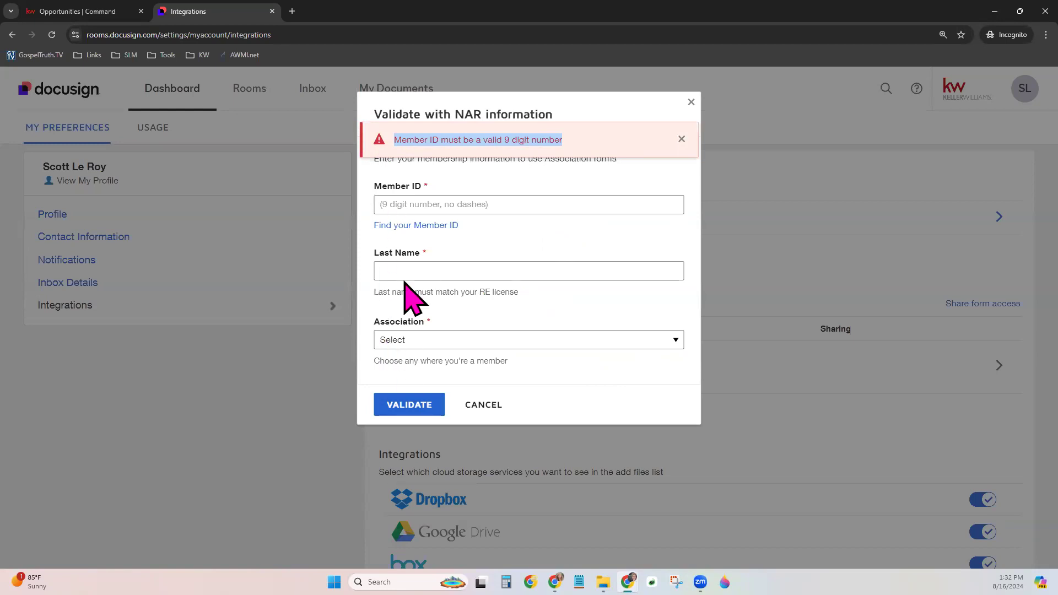
left_click(682, 140)
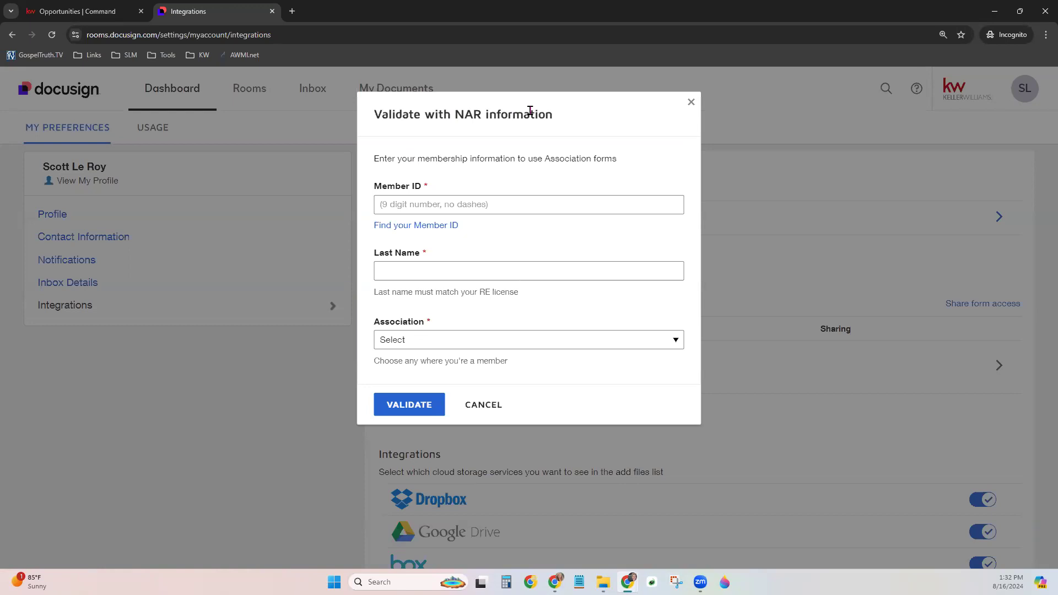
left_click(391, 199)
left_click(392, 268)
left_click(393, 344)
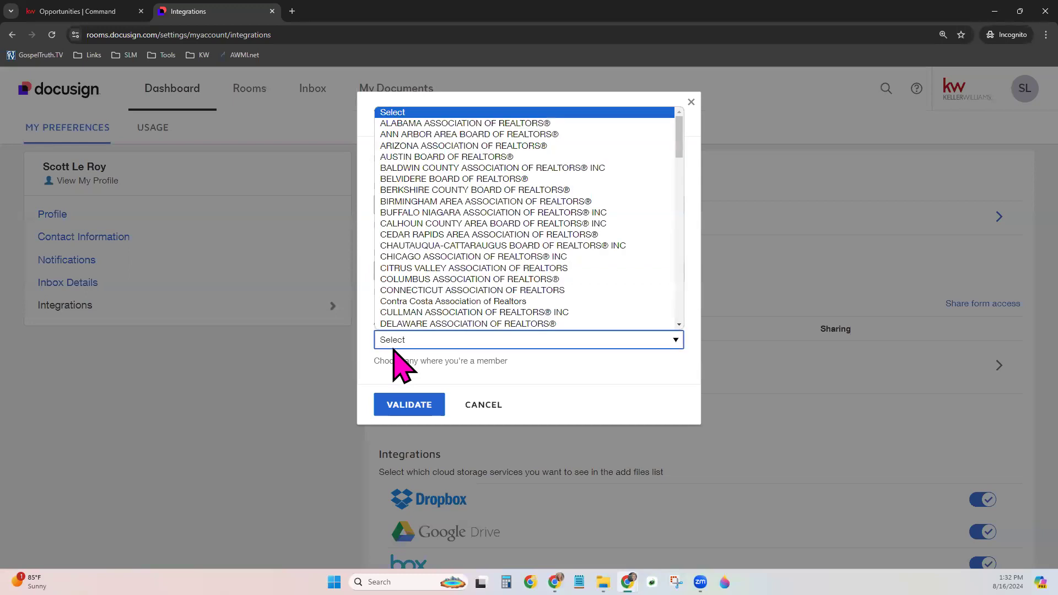
left_click(483, 405)
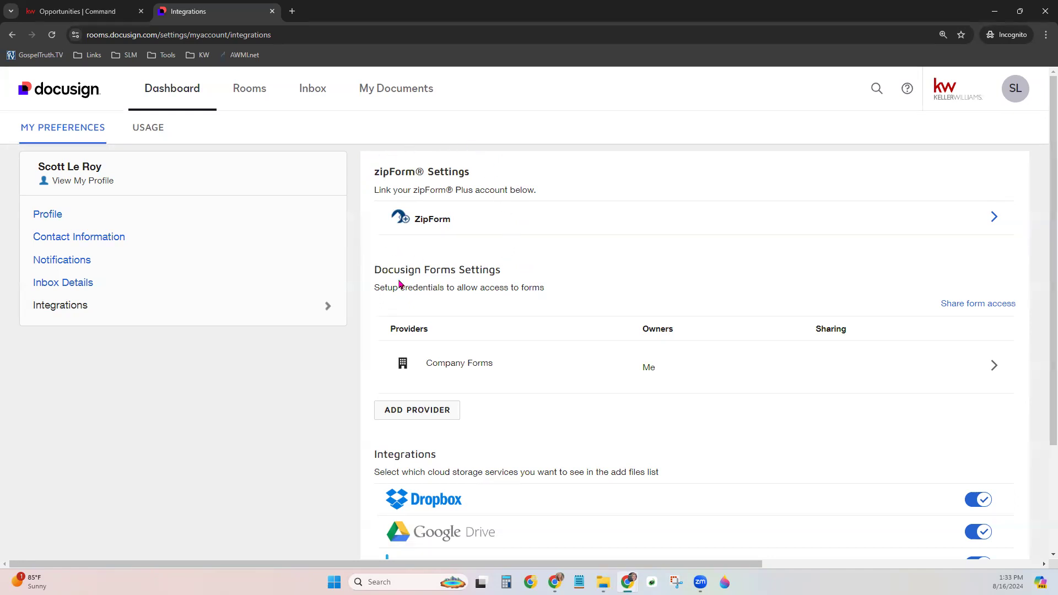
- Close the ZipForm Plus account settings without entering a zipForm username
left_click(996, 219)
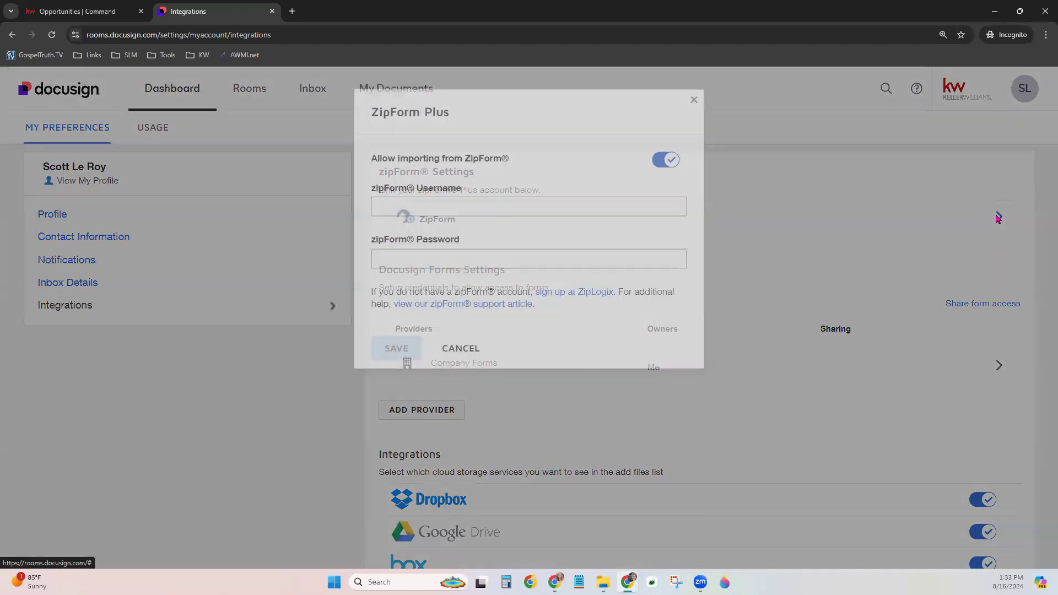
left_click(519, 199)
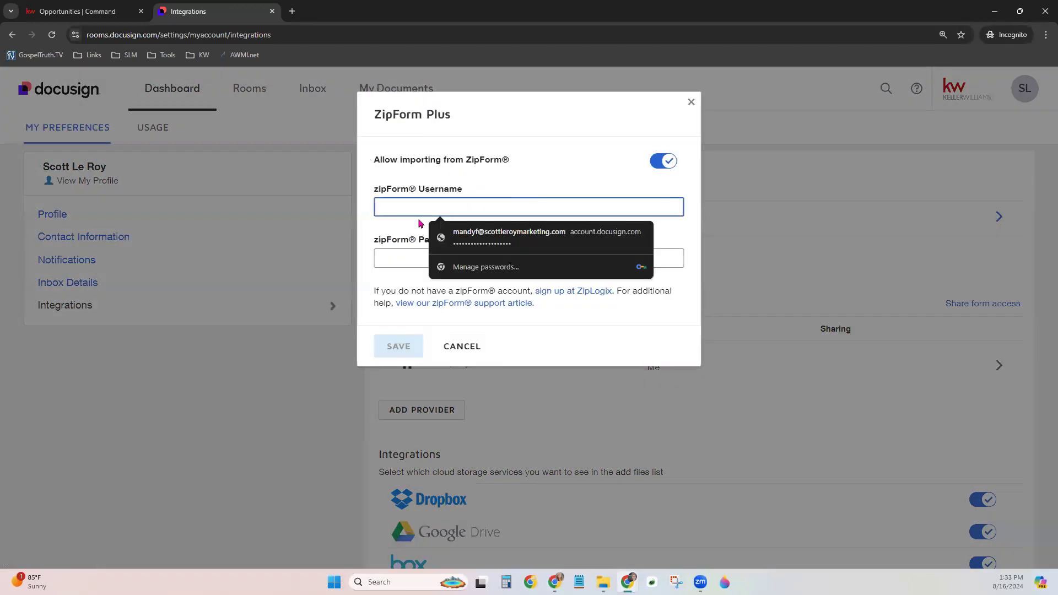
left_click(377, 276)
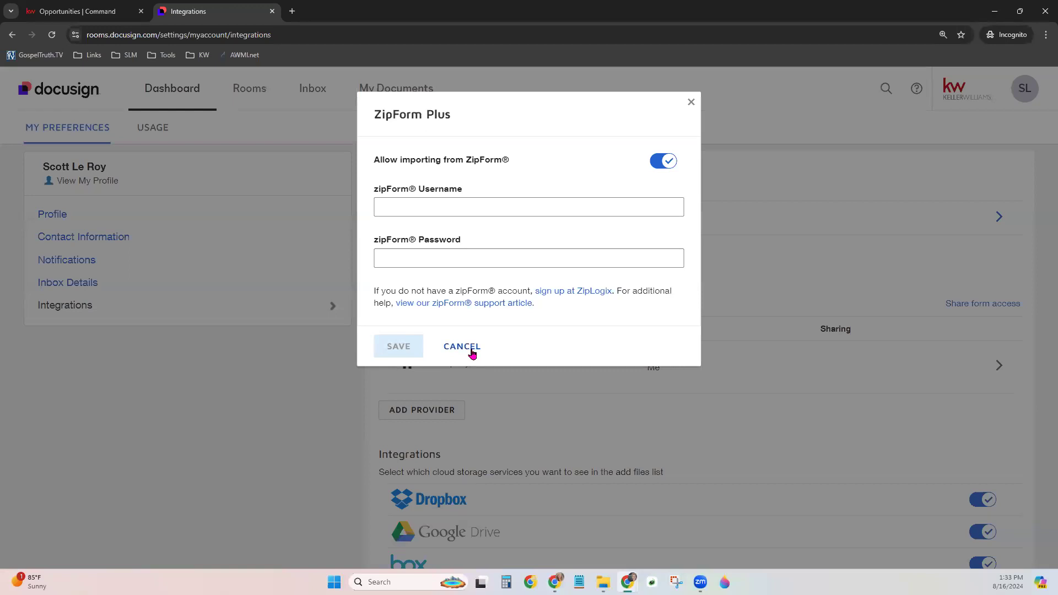
left_click(533, 411)
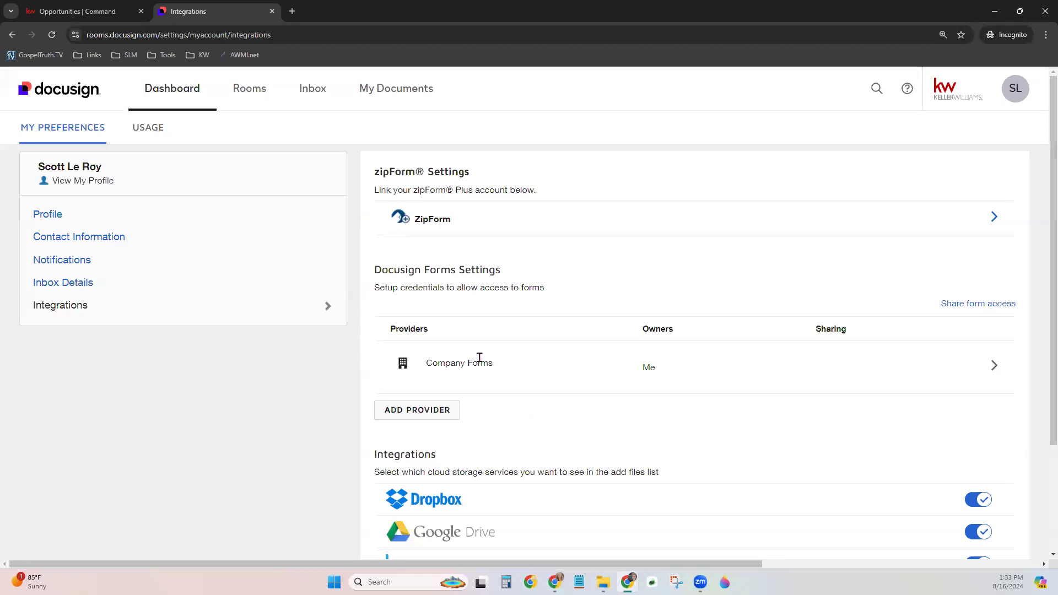
- Open the DocuSign 101 Class 08/16/24 room from the Rooms list
left_click(247, 88)
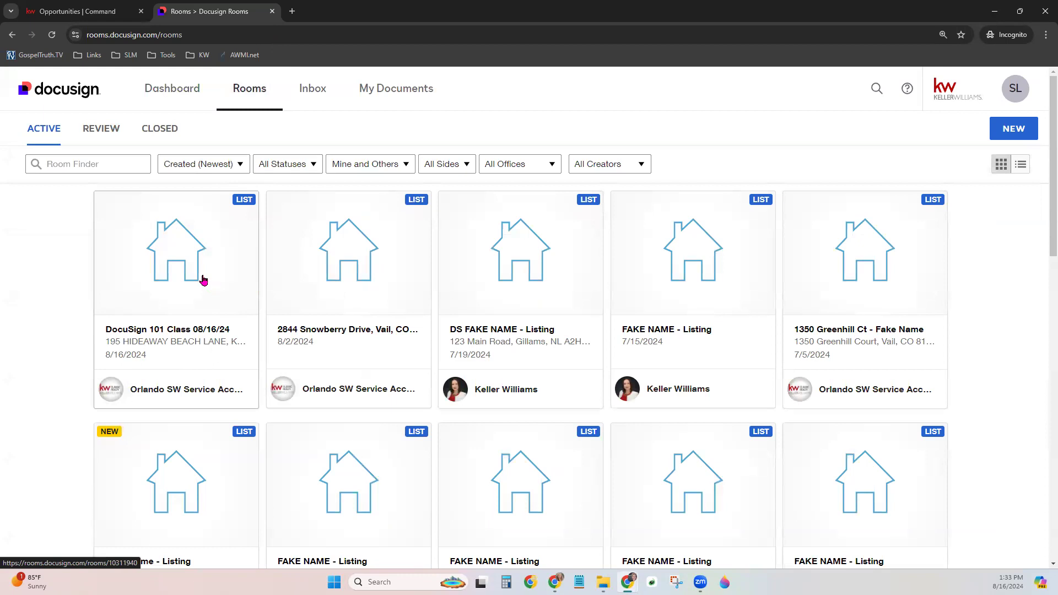
left_click(204, 278)
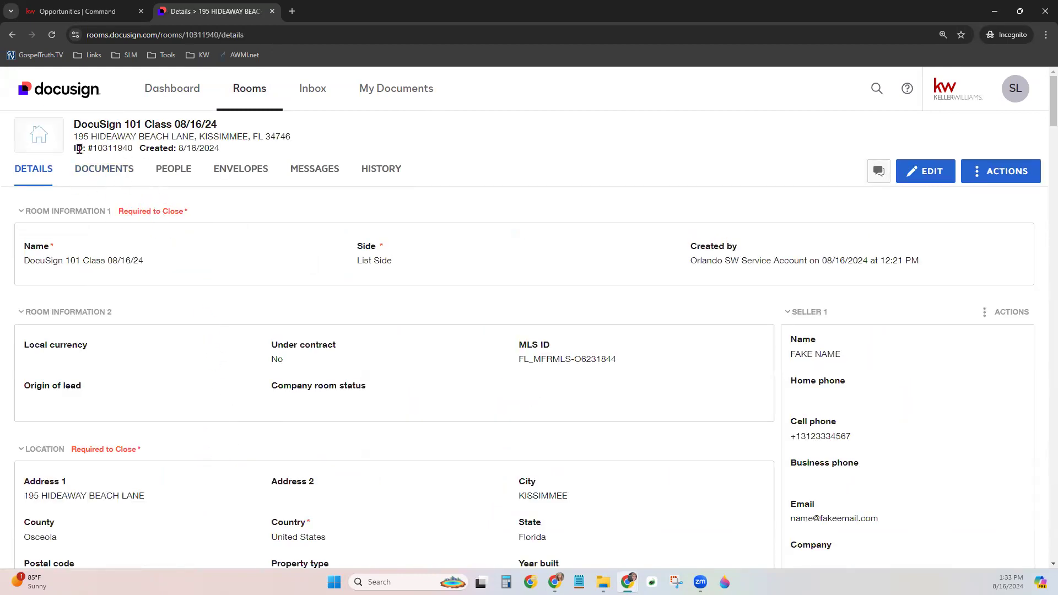
- Show the room's empty Documents page and its + ADD document source list
left_click(96, 173)
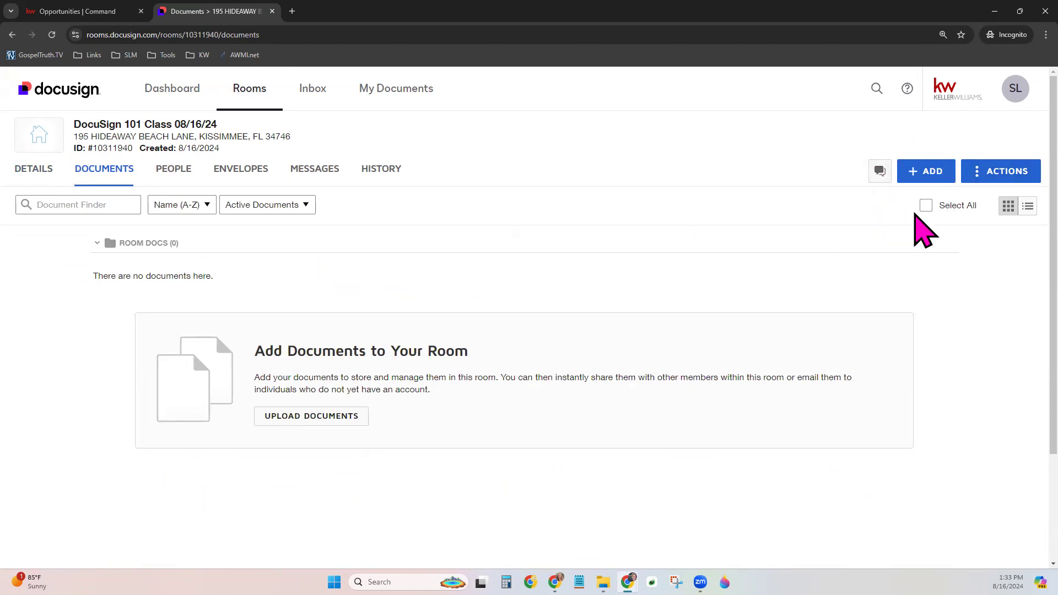
left_click(928, 170)
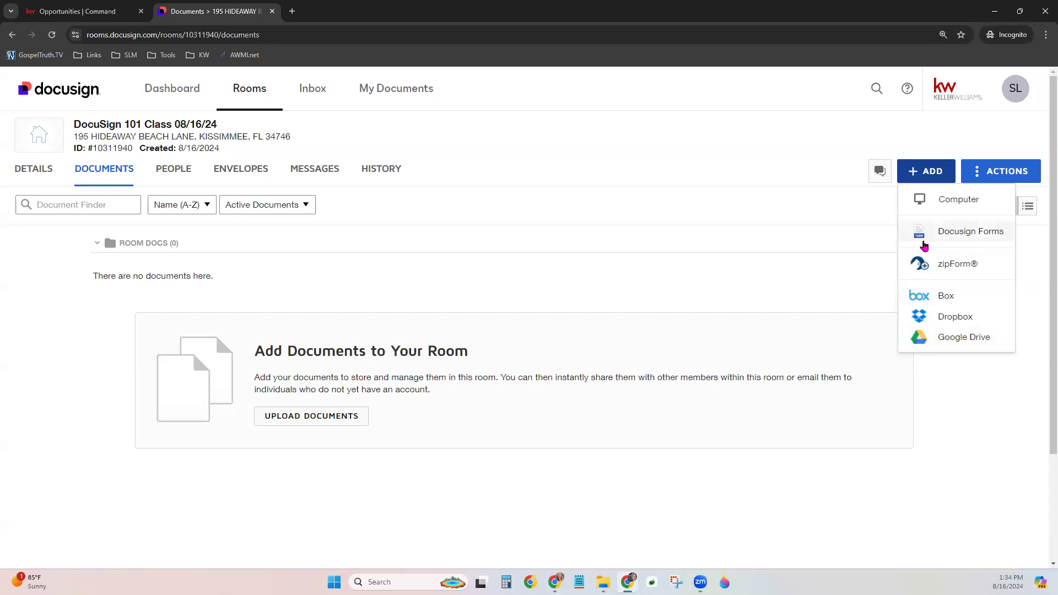
- Choose Docusign Forms and preview the Beaches MLS, Bright MLS, CAR, CCRA and CMLS libraries
left_click(982, 240)
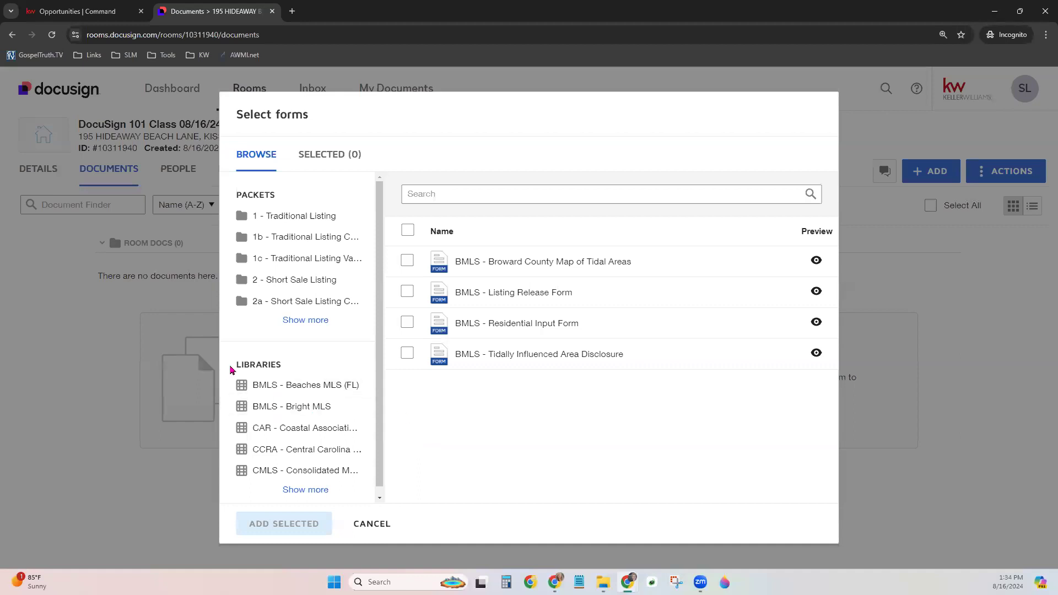
left_click_drag(230, 369, 281, 366)
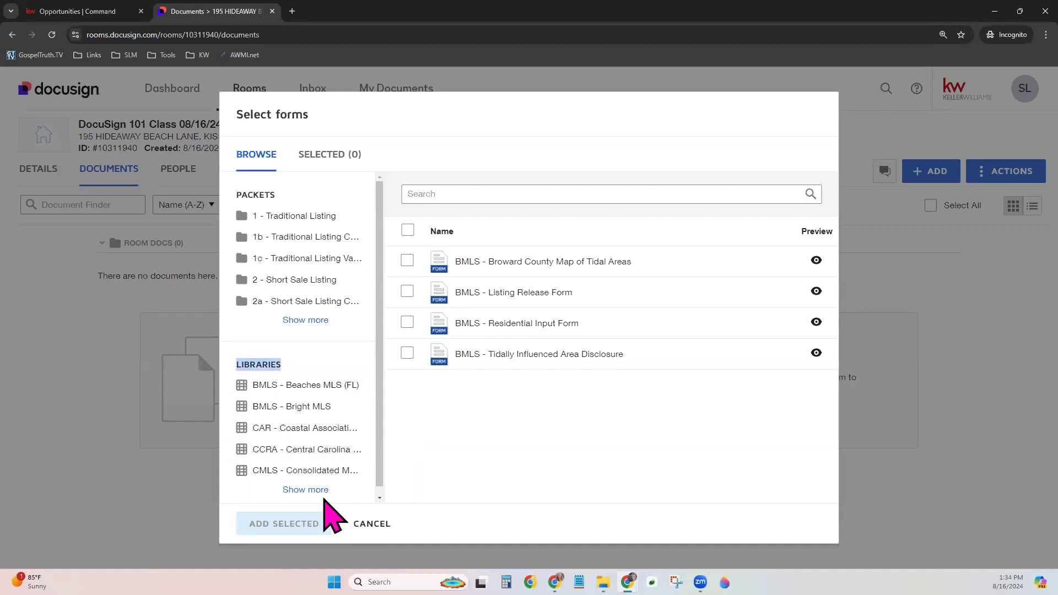
scroll(327, 403, "down", 1)
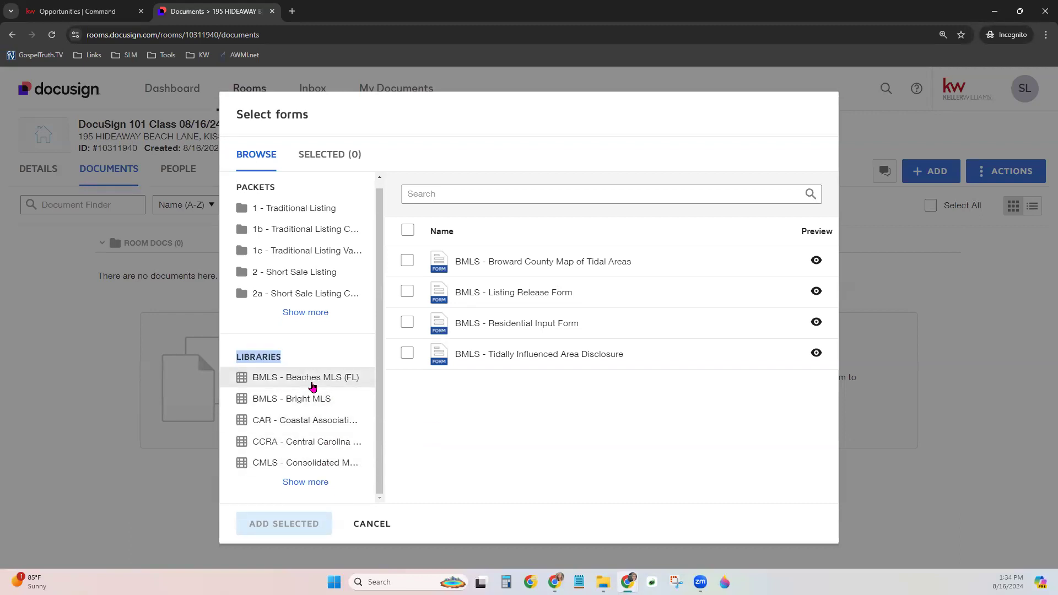
left_click(308, 389)
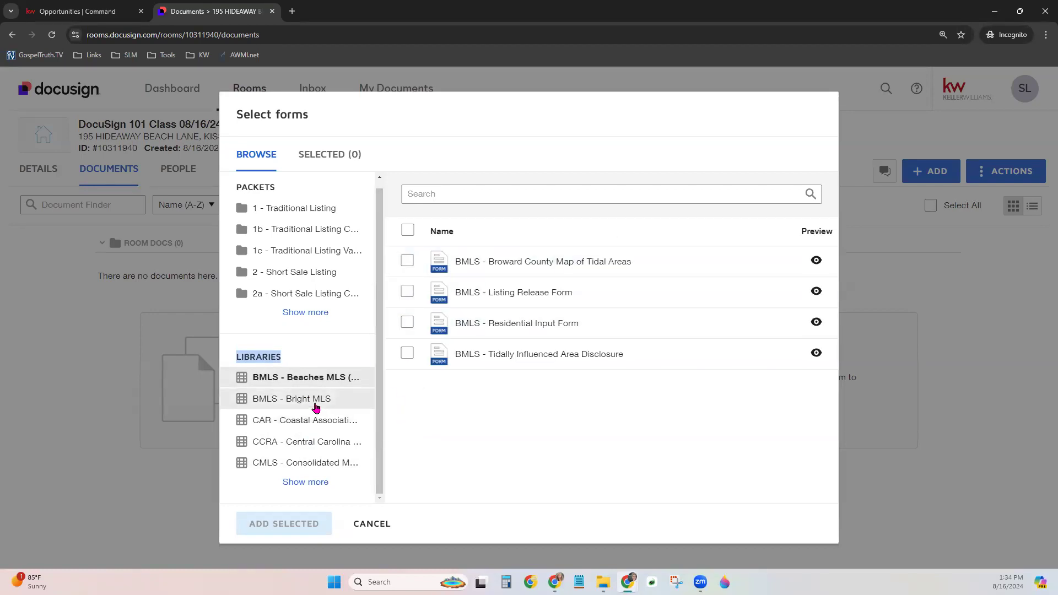
left_click(316, 408)
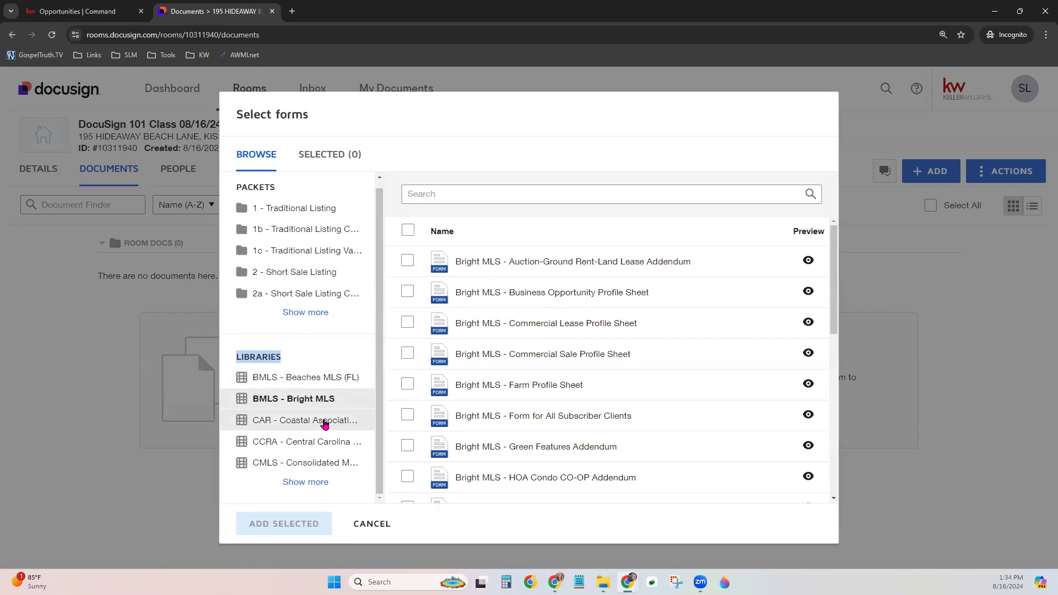
left_click(325, 422)
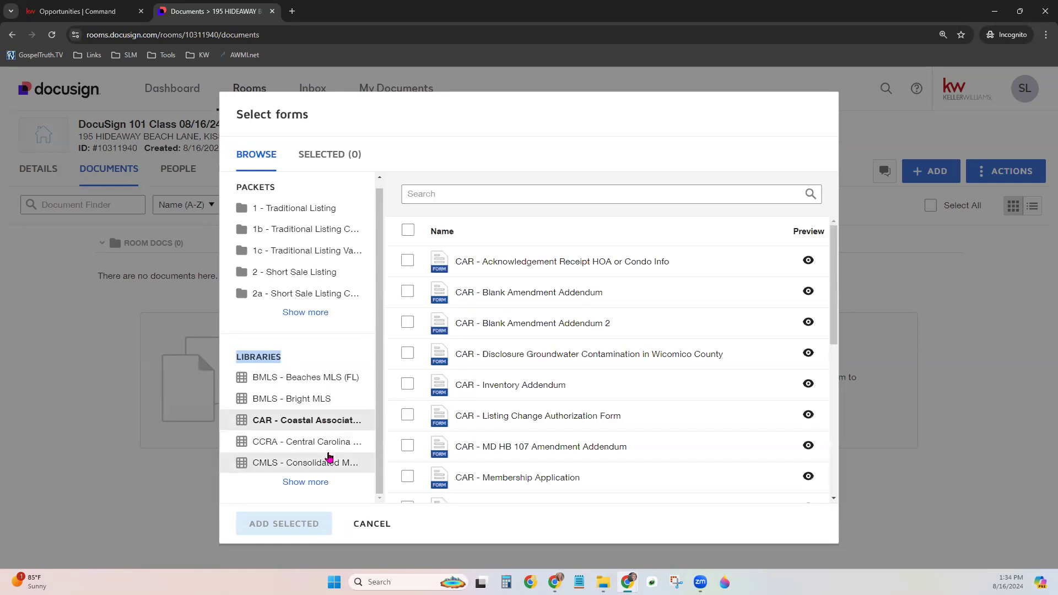
left_click(336, 444)
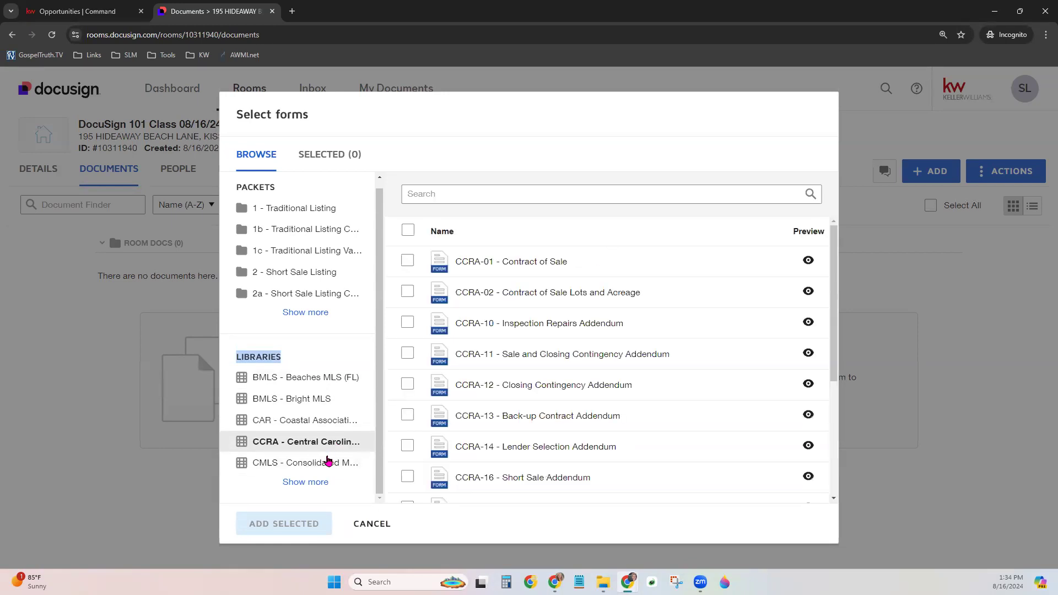
left_click(327, 465)
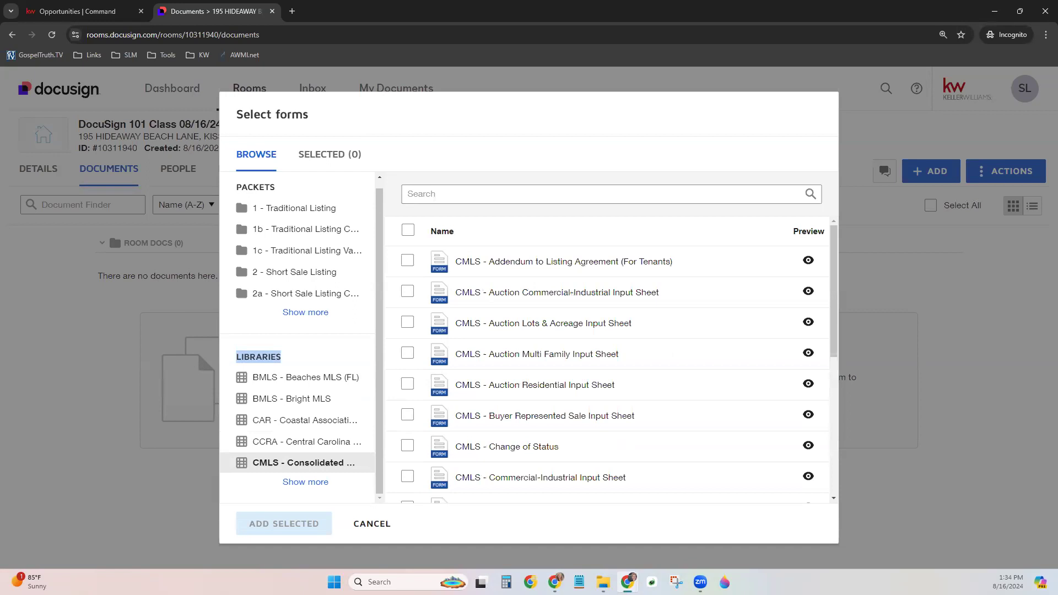
left_click_drag(234, 187, 277, 191)
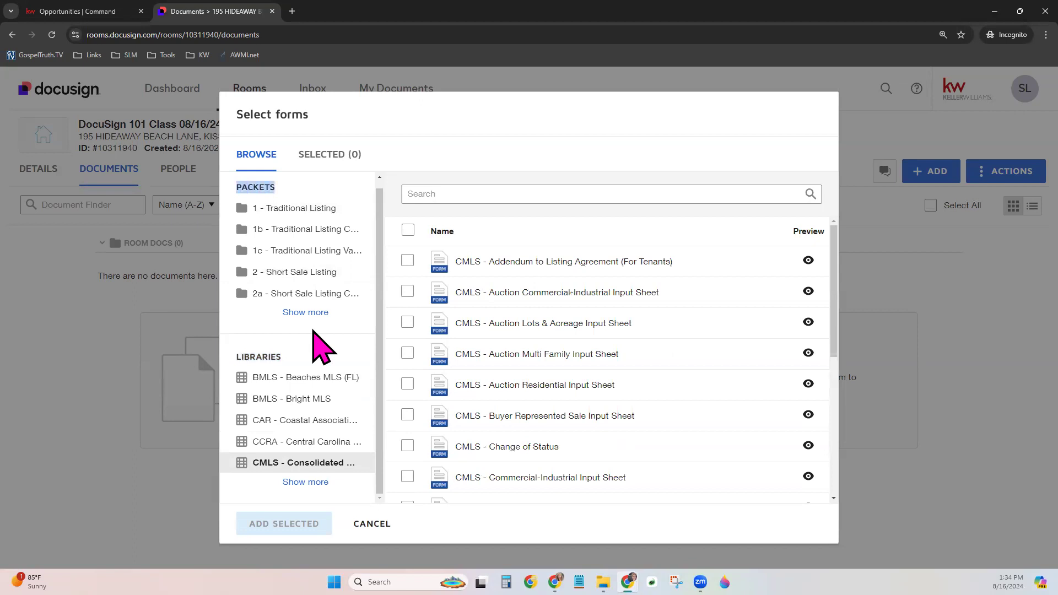
- Preview the Traditional Listing and Short Sale Listing packets, then list the 3 - Traditional Purchase packet's forms
left_click(307, 212)
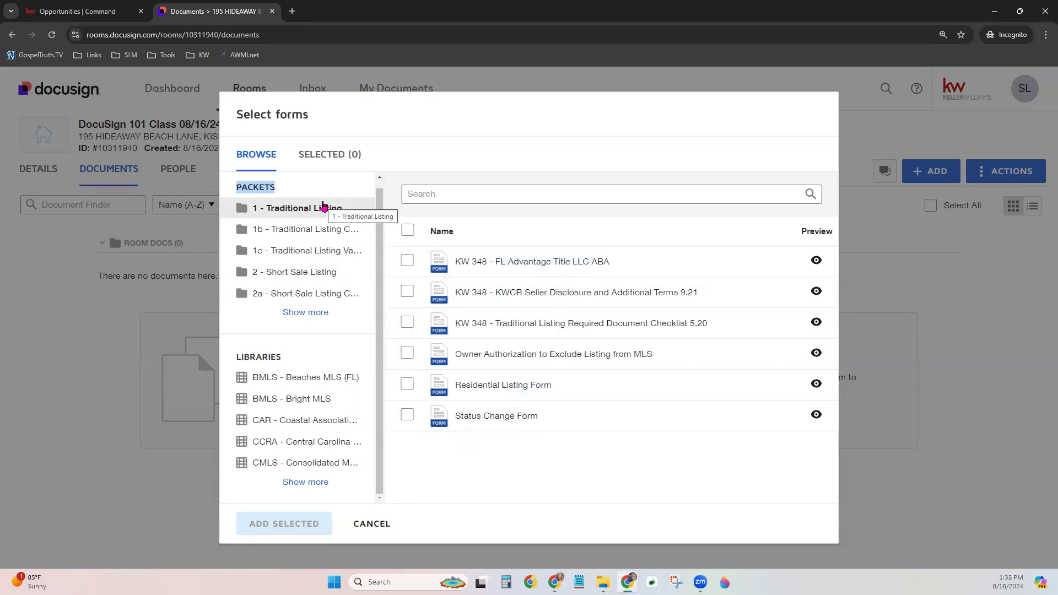
left_click(288, 274)
left_click(306, 312)
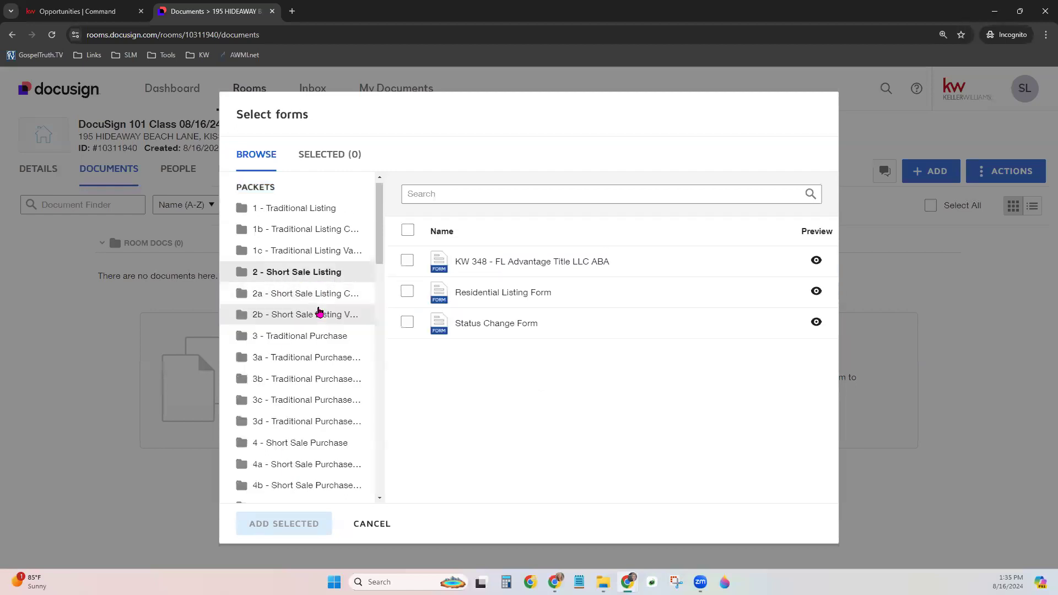
scroll(318, 312, "down", 4)
scroll(320, 312, "down", 4)
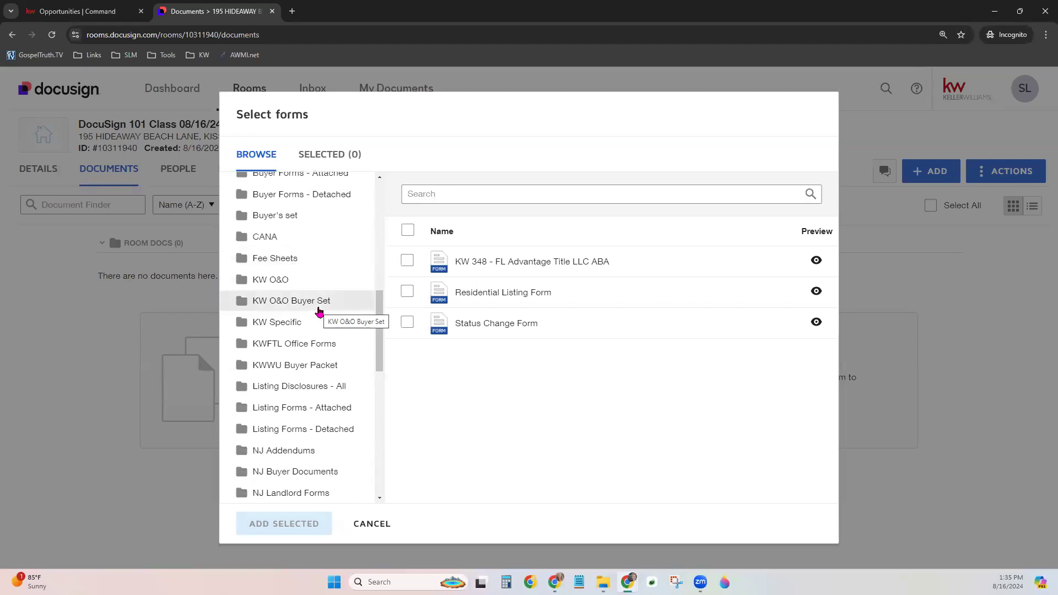
scroll(320, 311, "up", 10)
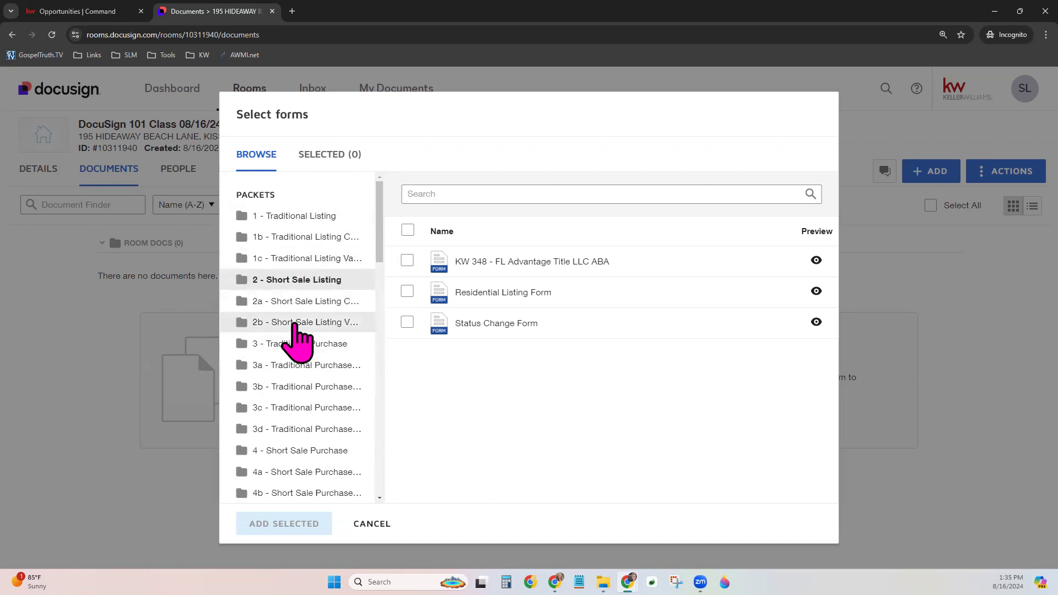
left_click(296, 342)
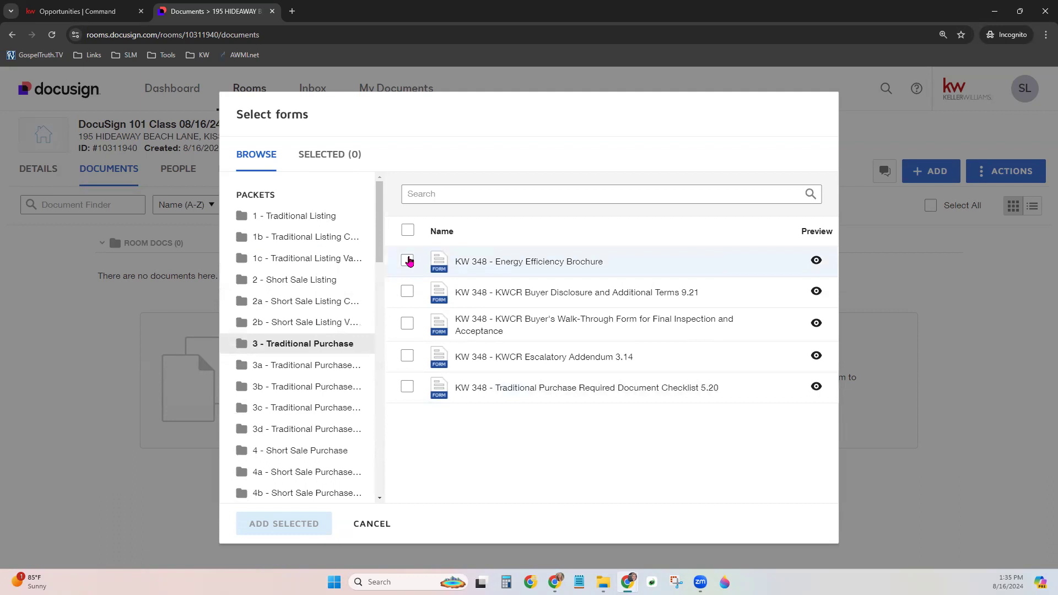
- Add Energy Efficiency Brochure, KWCR Escalatory Addendum 3.14 and Traditional Purchase checklist to the room
left_click(408, 260)
left_click(406, 355)
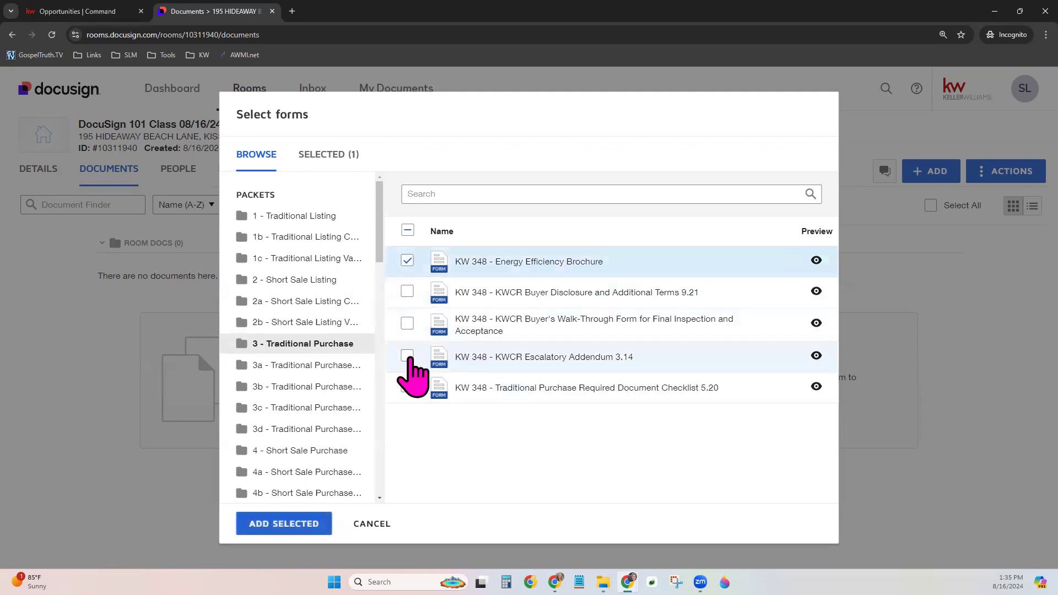
left_click(407, 388)
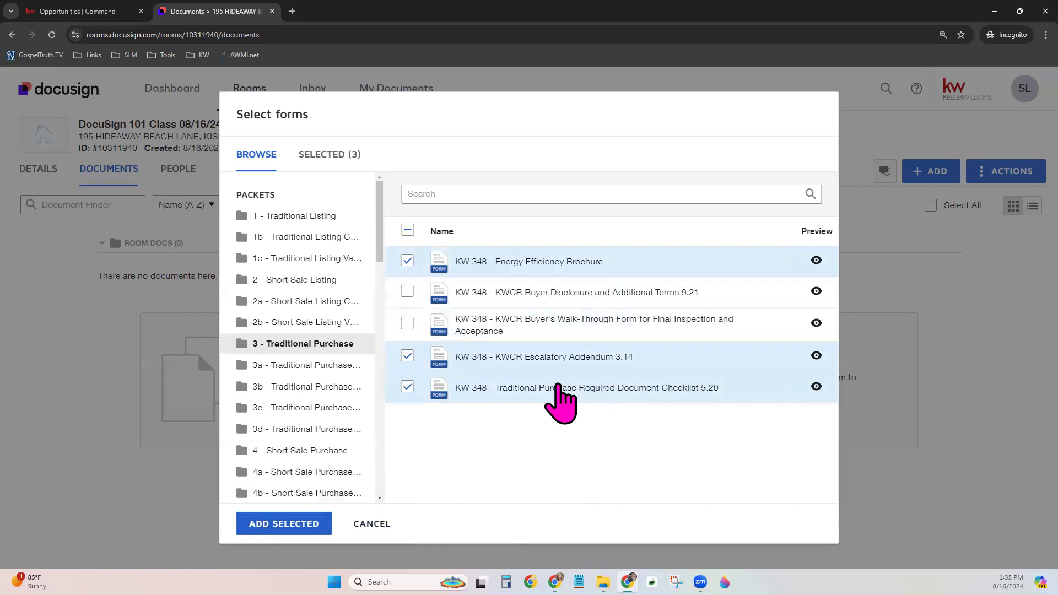
left_click(284, 523)
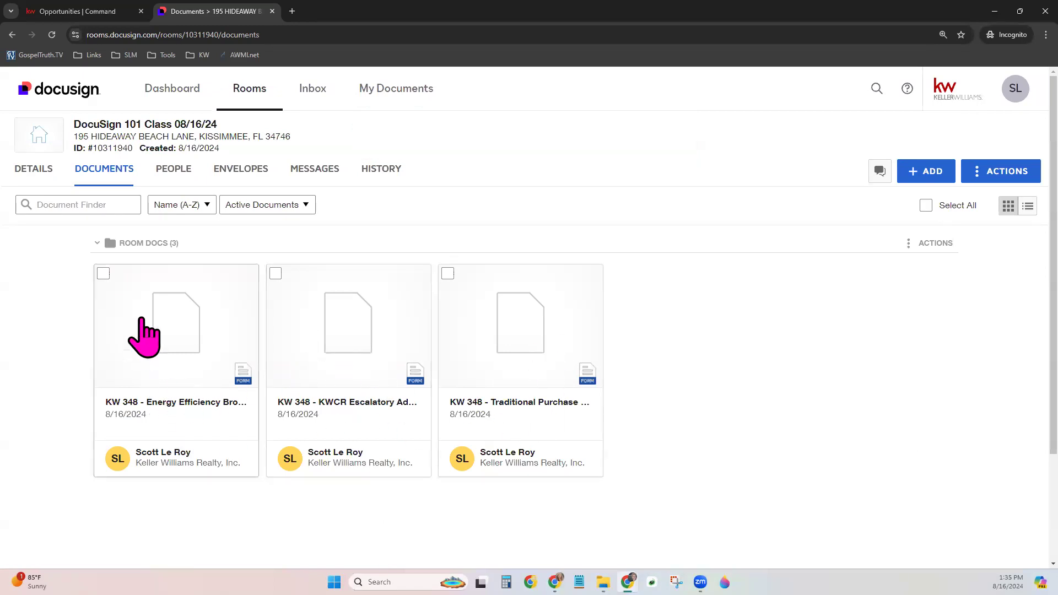
left_click(1027, 207)
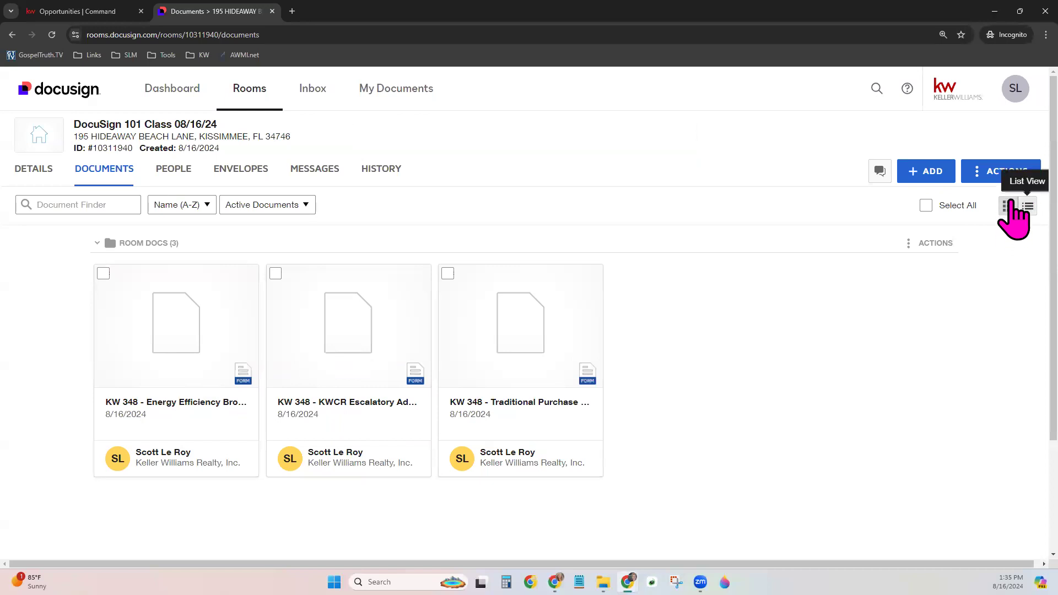
left_click(1025, 206)
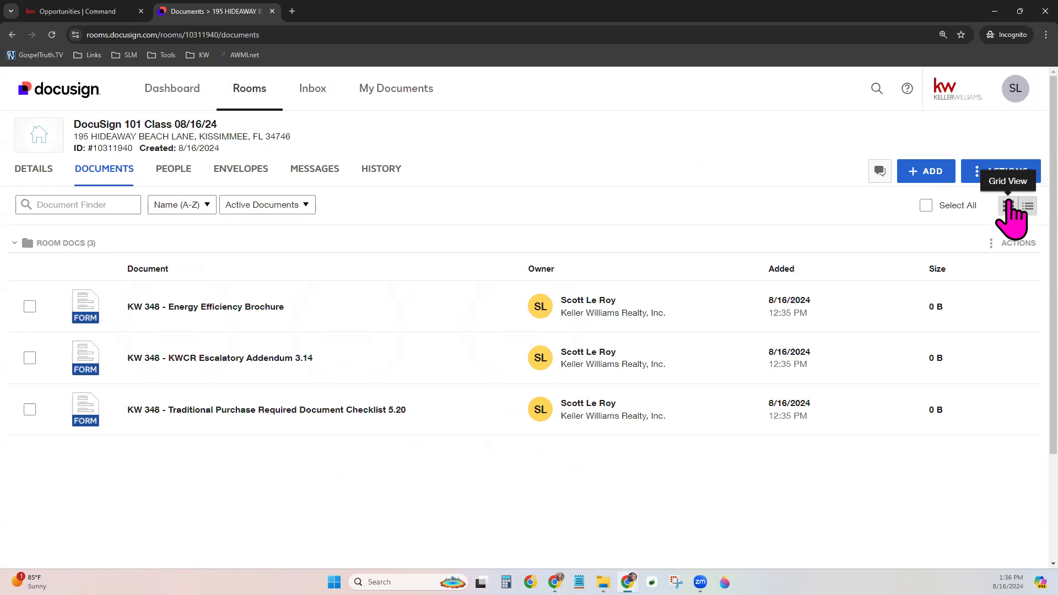
left_click(1008, 207)
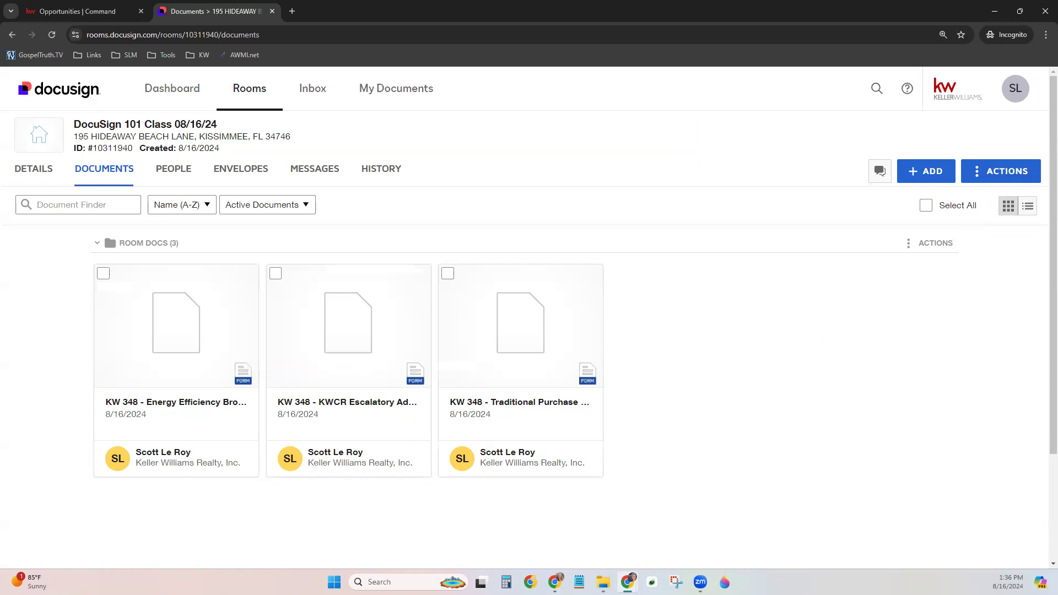
- Drag SLM Overview from the Downloads folder onto the room's Documents page
key("super+e")
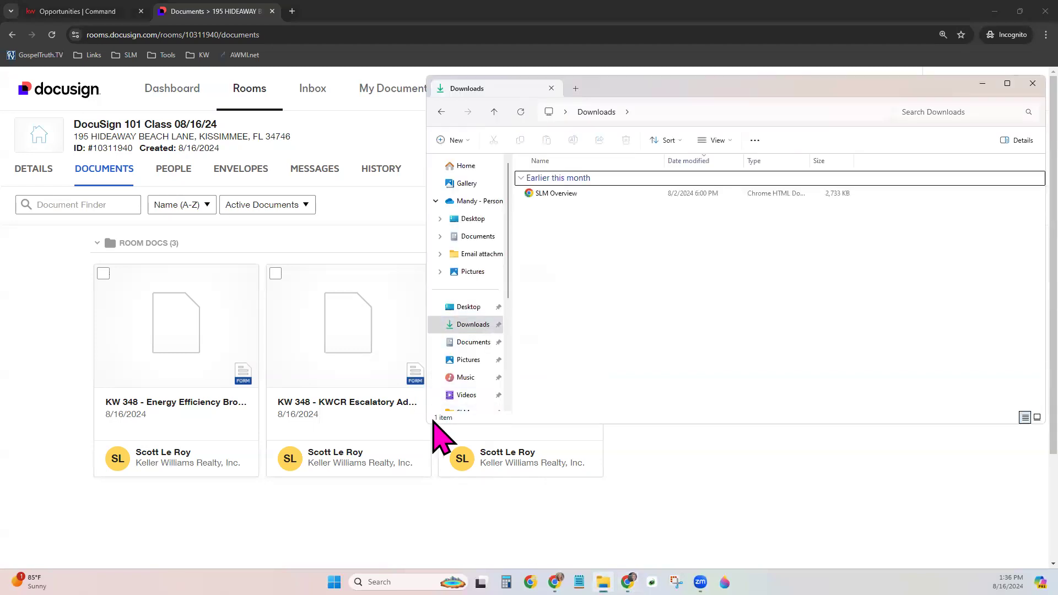
left_click_drag(424, 422, 660, 396)
left_click(816, 194)
left_click_drag(773, 196, 316, 484)
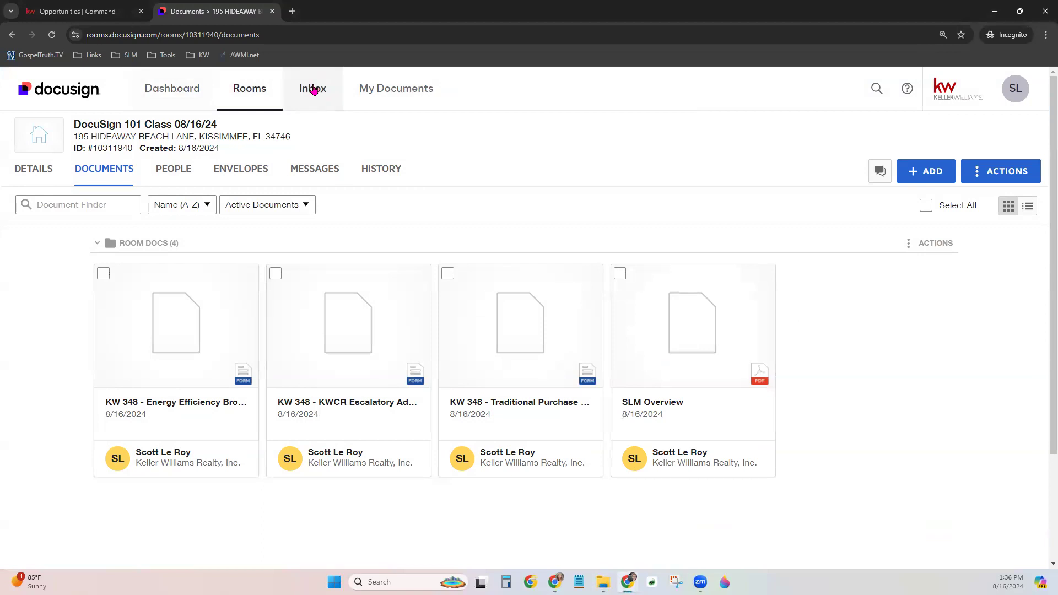
- Check the empty Inbox page and its inbox email address
left_click(313, 89)
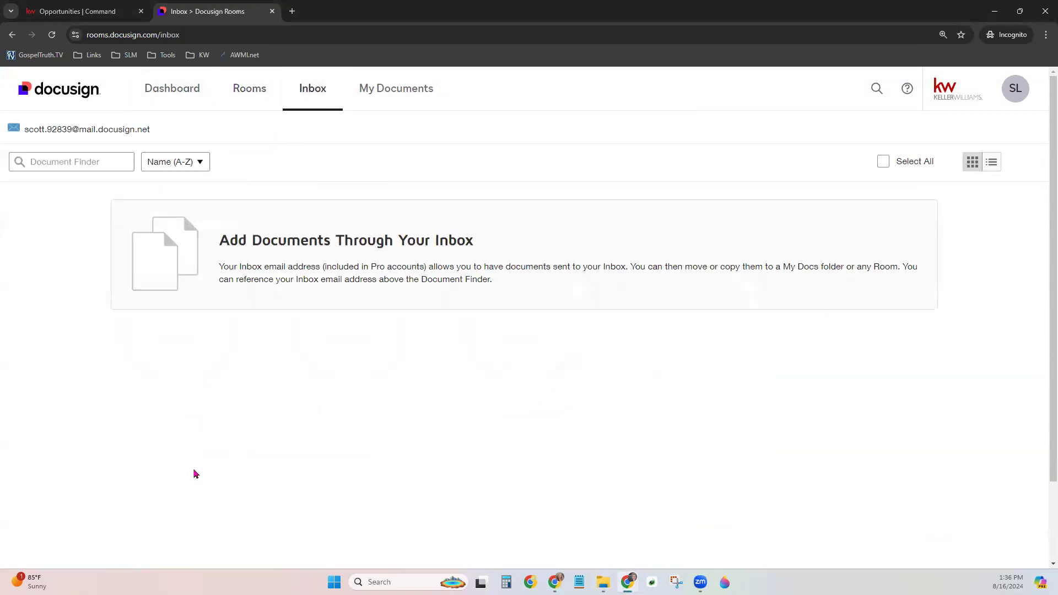
mouse_move(28, 132)
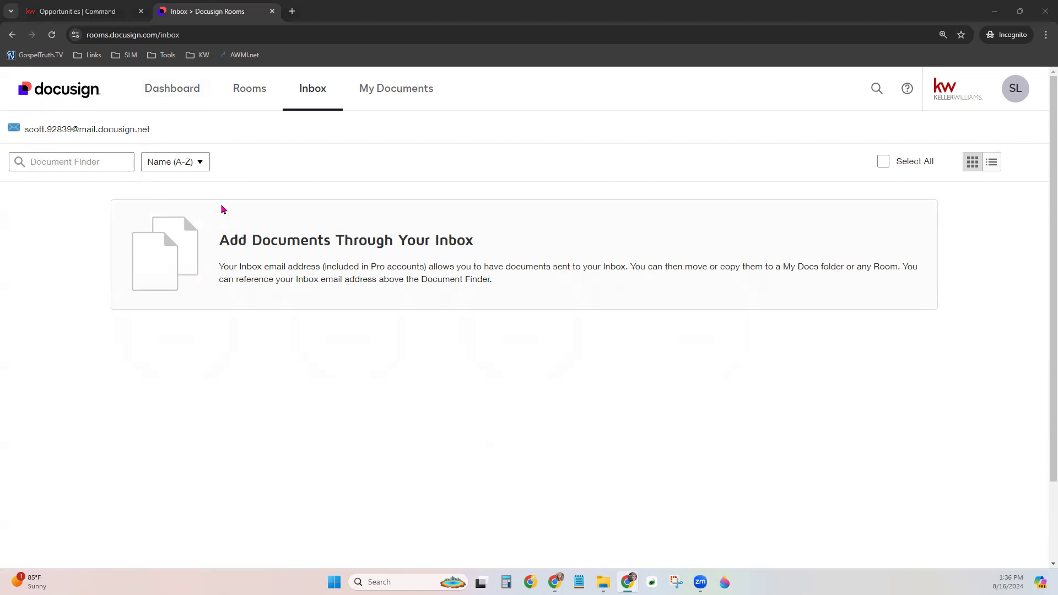
mouse_move(159, 140)
- From the Rooms list, open DocuSign 101 Class 08/16/24 and view its four Room Docs files
left_click(251, 99)
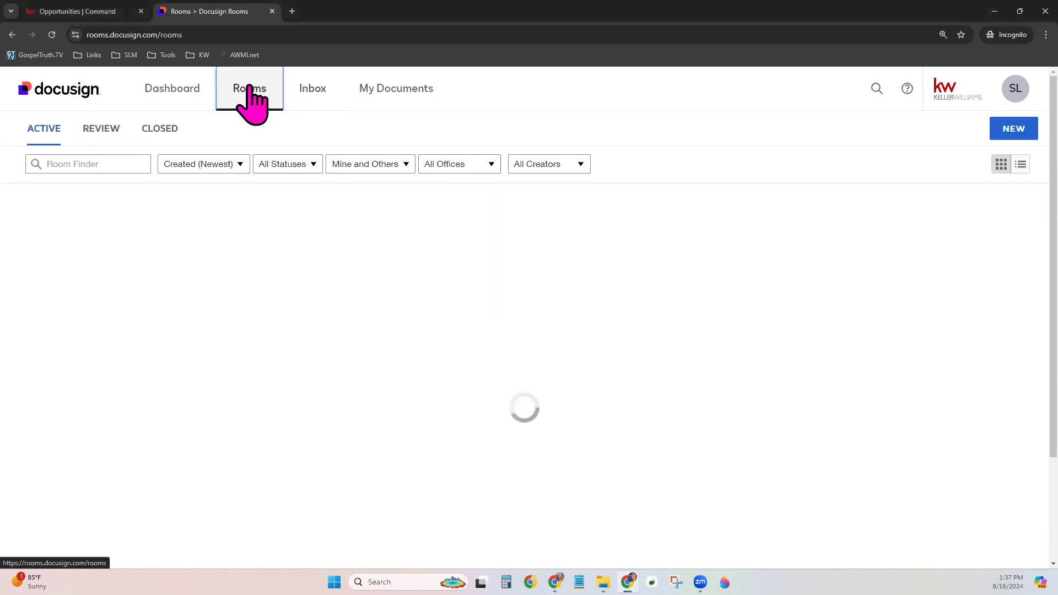
left_click(172, 263)
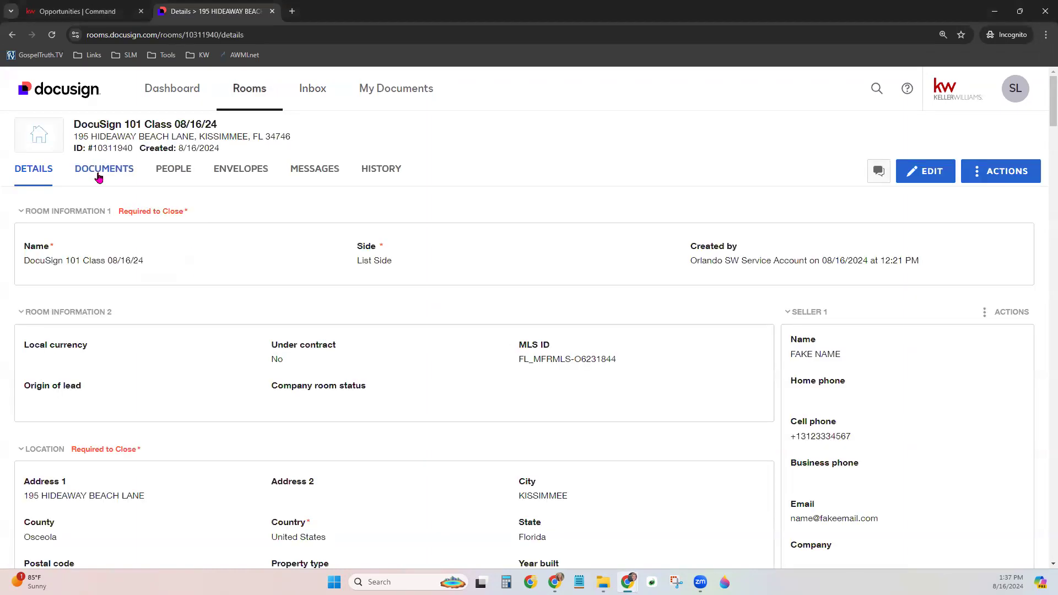
left_click(98, 177)
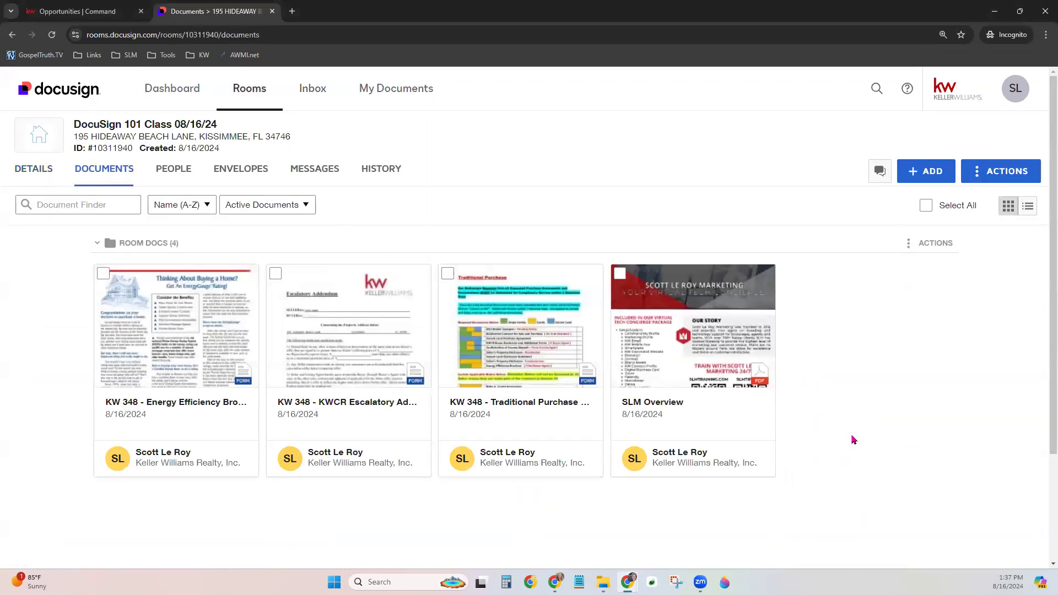
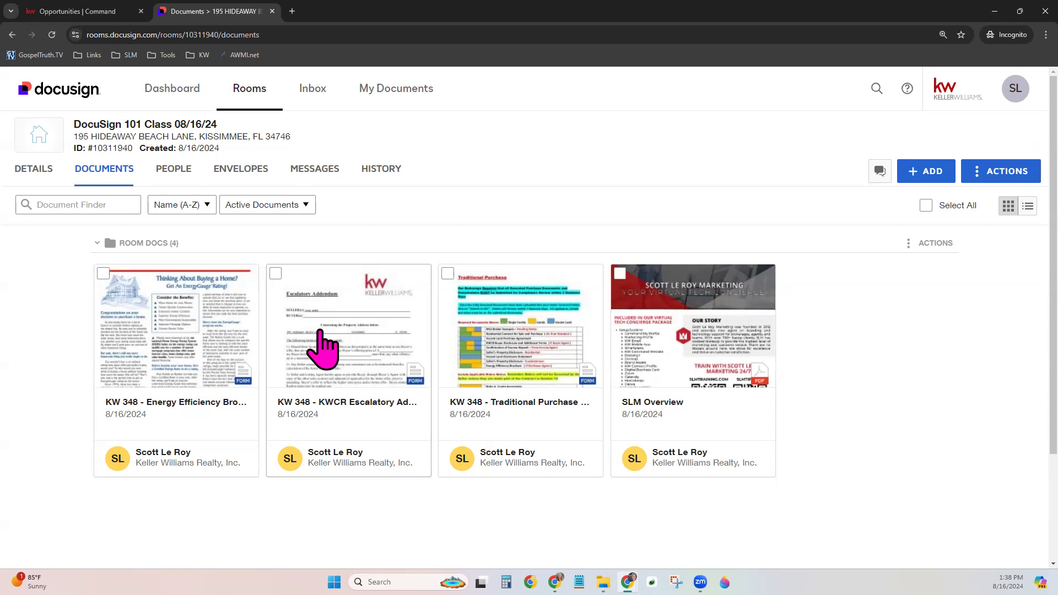
- In the KWCR Escalatory Addendum, enter 20.00 as the extra pay amount and 5.00 as the offering price
left_click(322, 347)
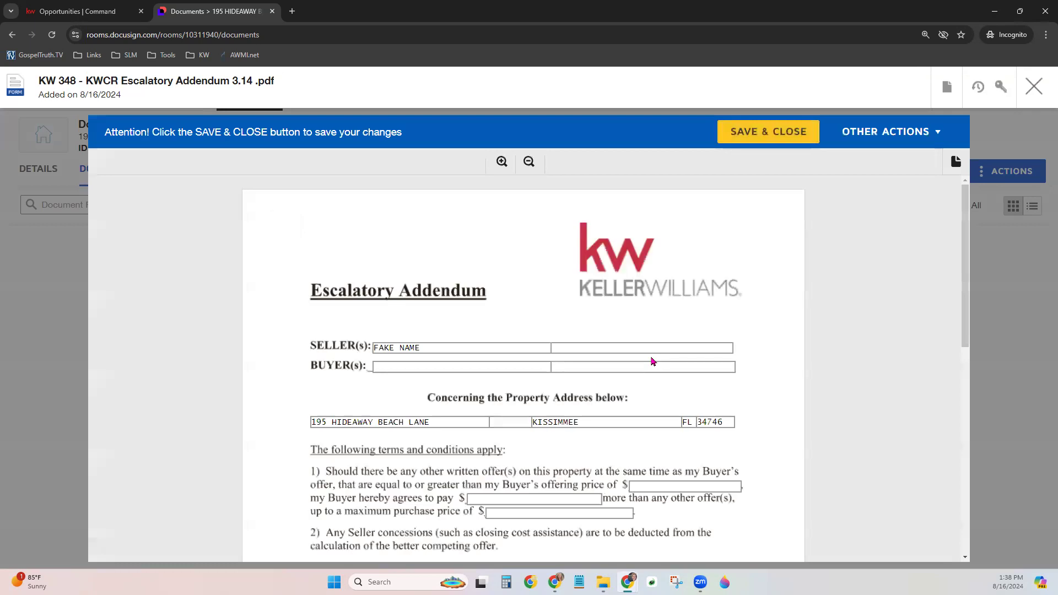
scroll(767, 390, "down", 1)
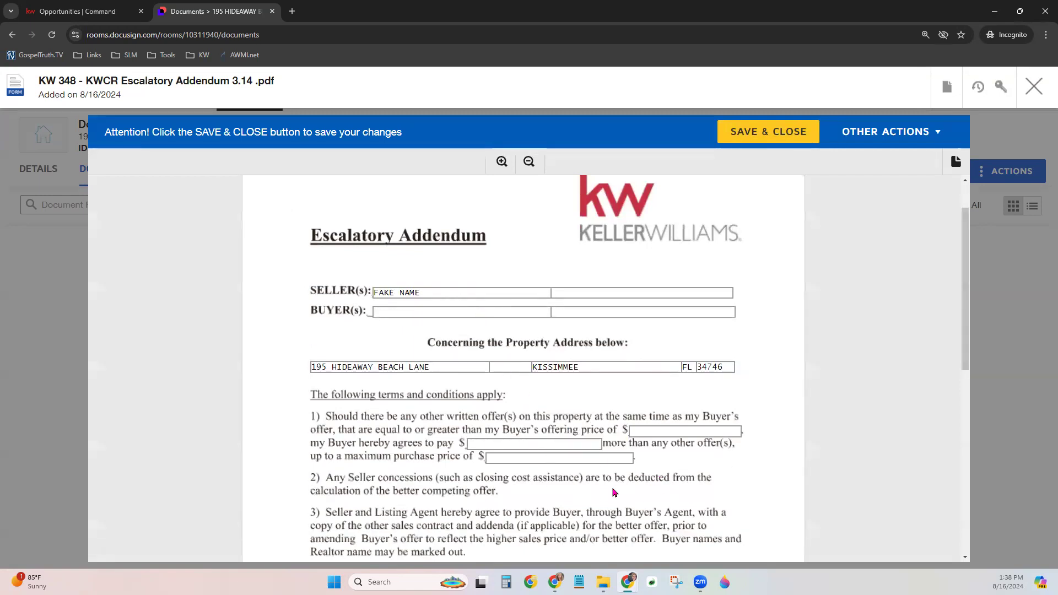
scroll(536, 343, "down", 2)
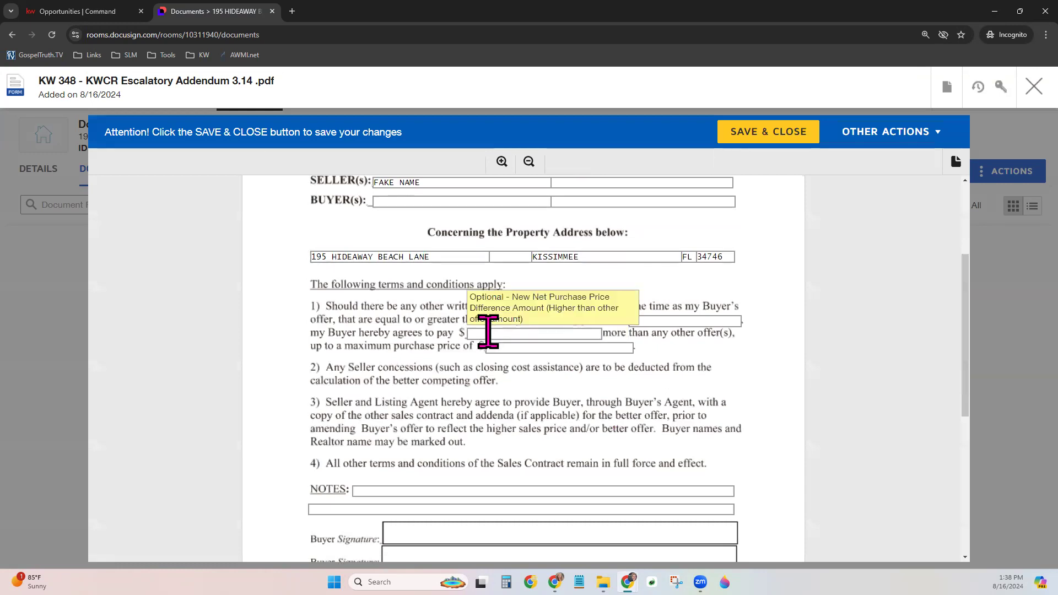
left_click(488, 332)
type("20.00")
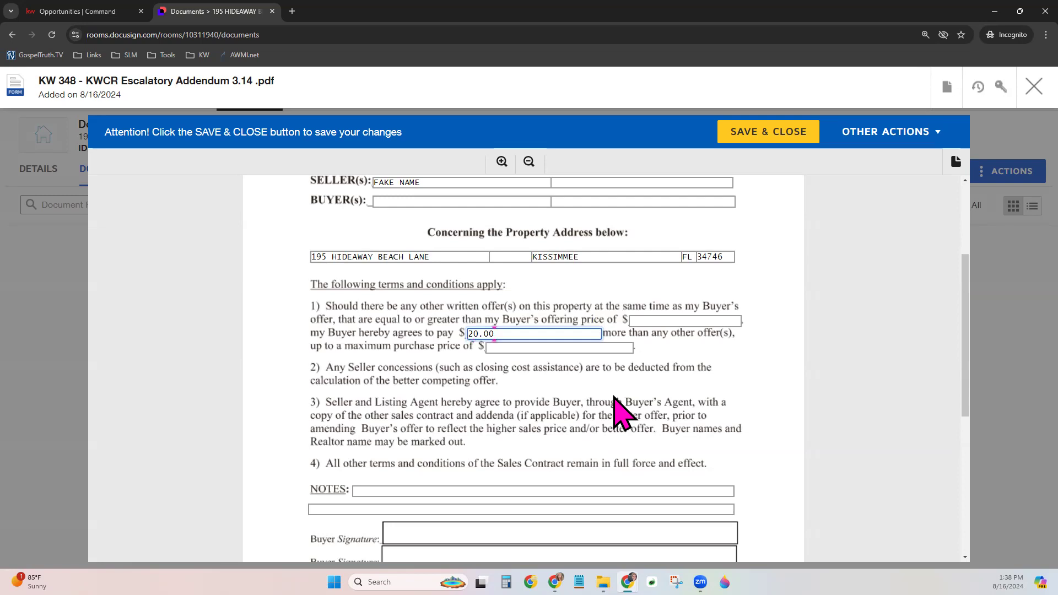
left_click(654, 320)
type("5.00")
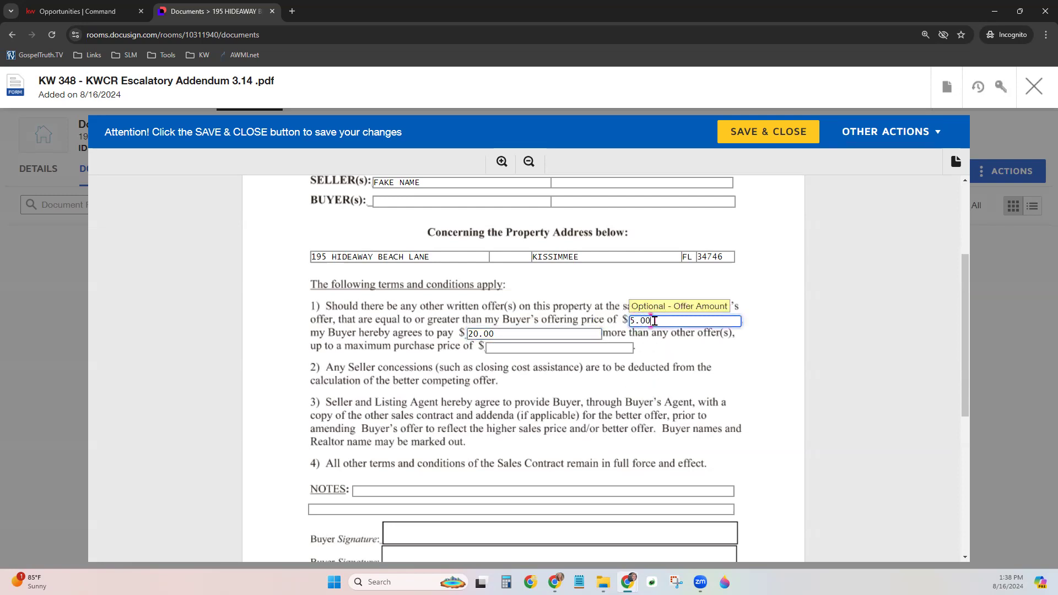
left_click(644, 440)
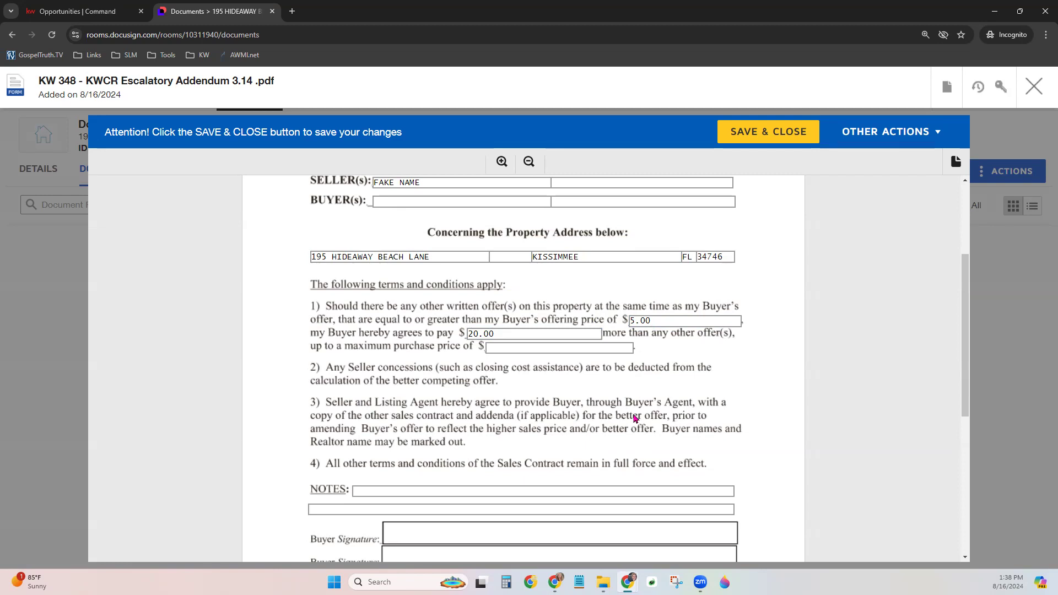
- Add the note 'whatever you would like.' and save and close the addendum
scroll(634, 418, "down", 3)
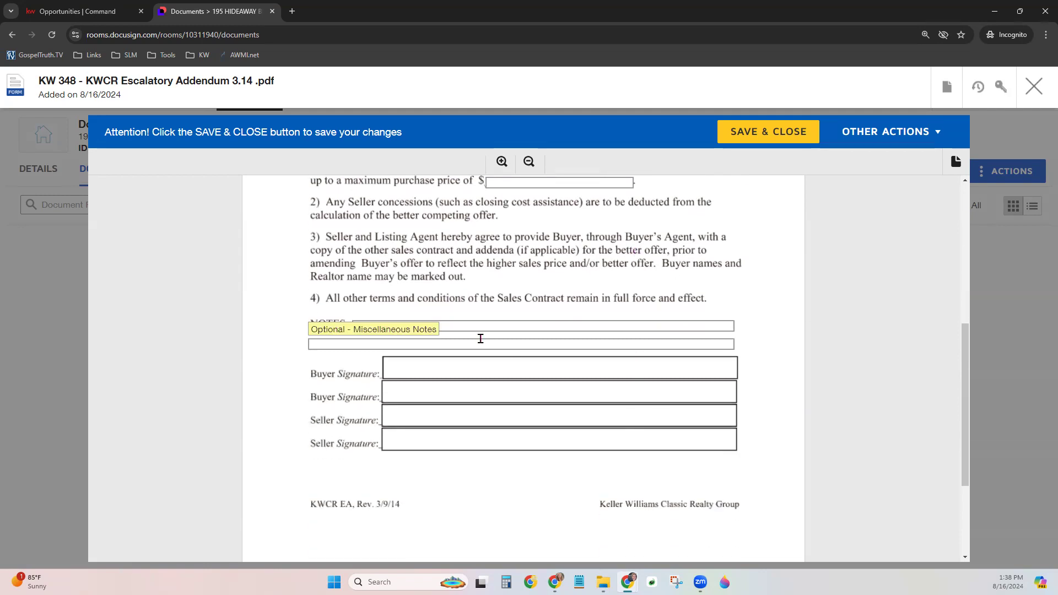
left_click(485, 325)
type("wha")
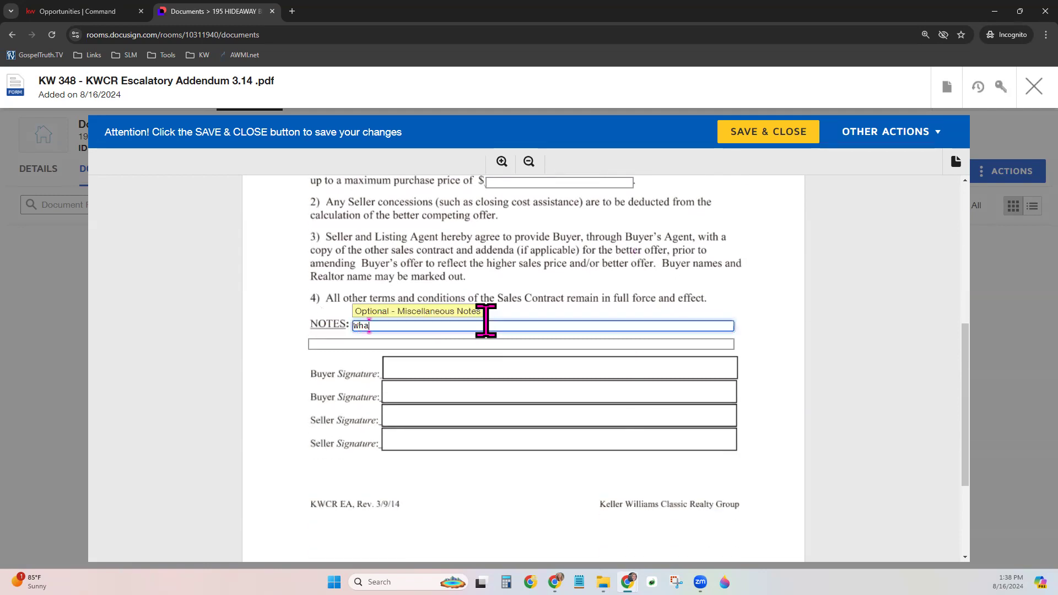
type("tever you would like.")
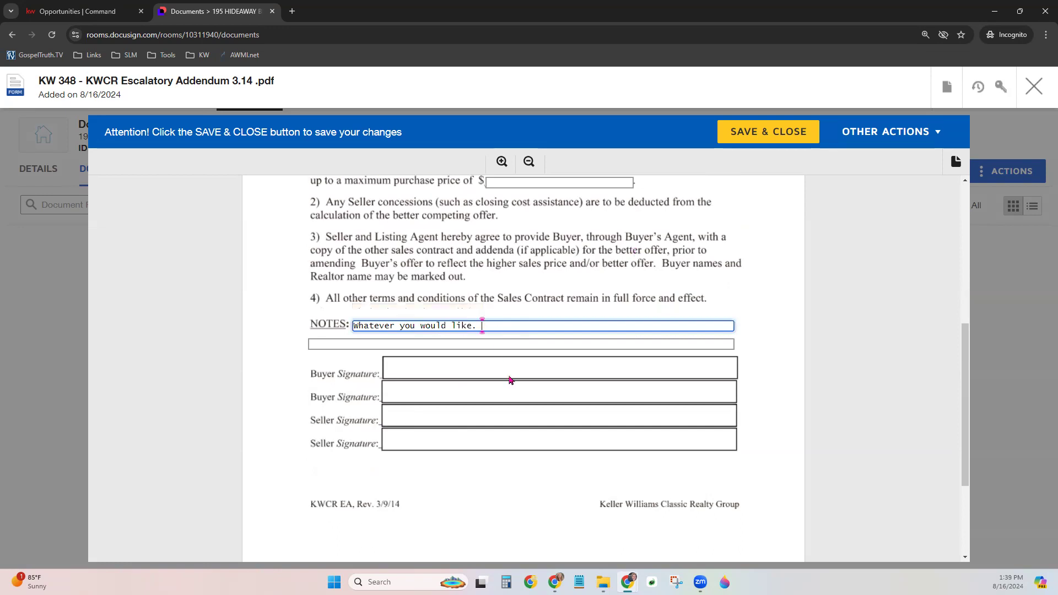
left_click(405, 367)
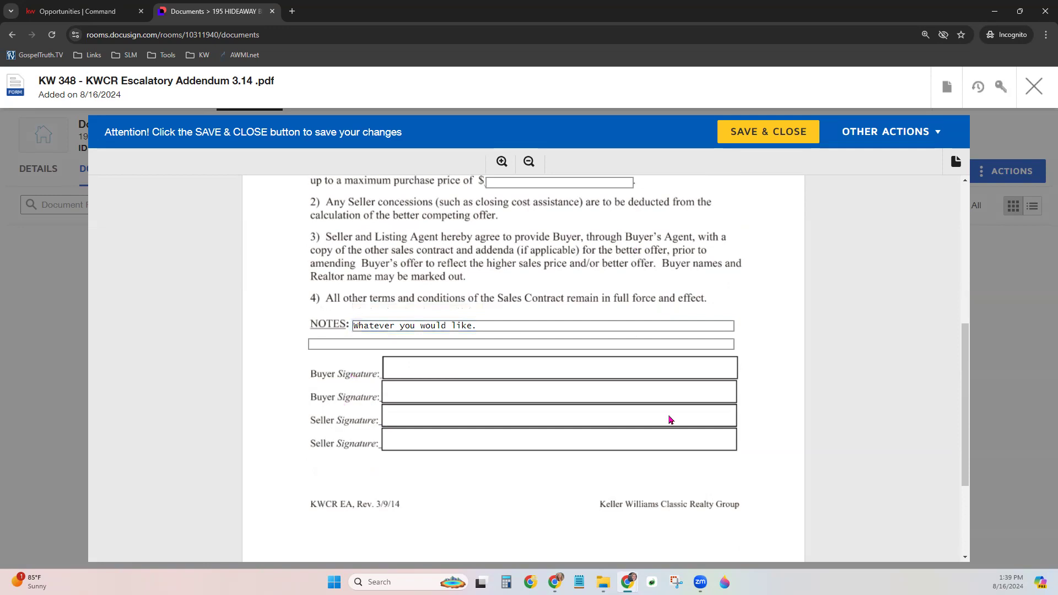
scroll(673, 357, "up", 6)
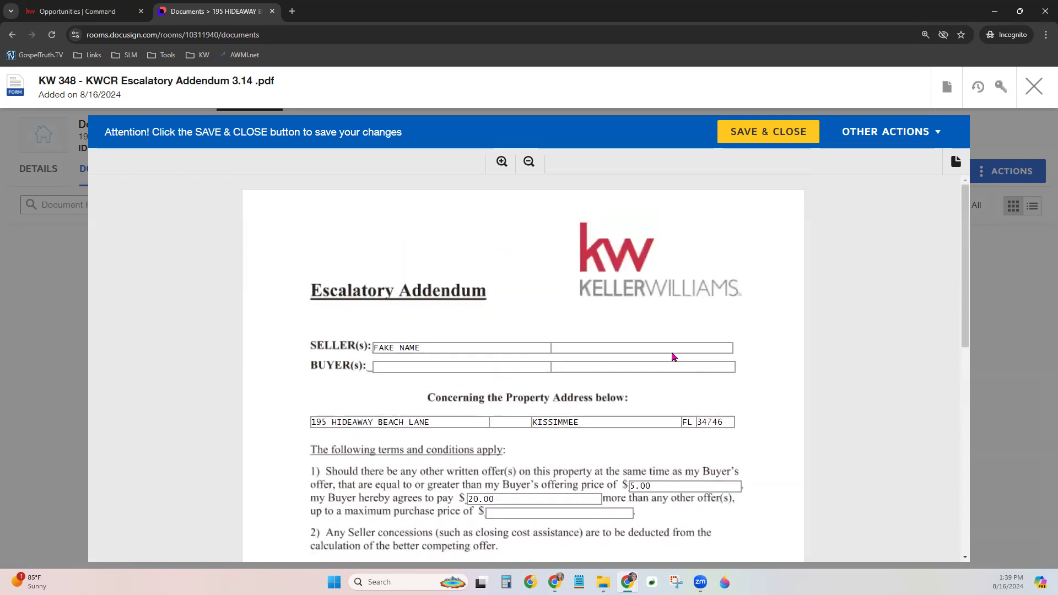
left_click(765, 136)
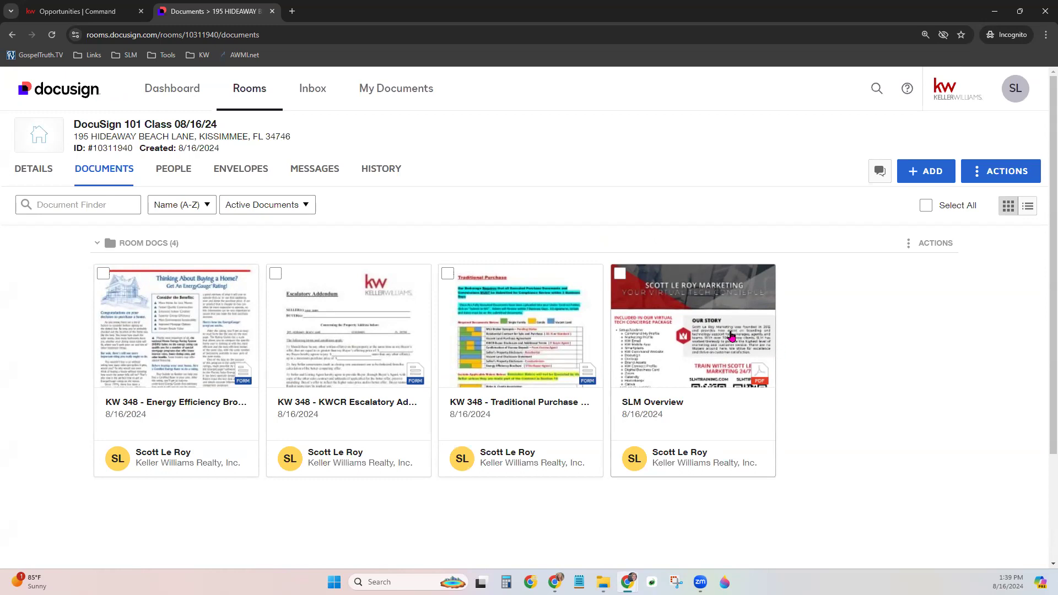
- Preview the SLM Overview document, scroll through its pages, and close the preview
left_click(696, 362)
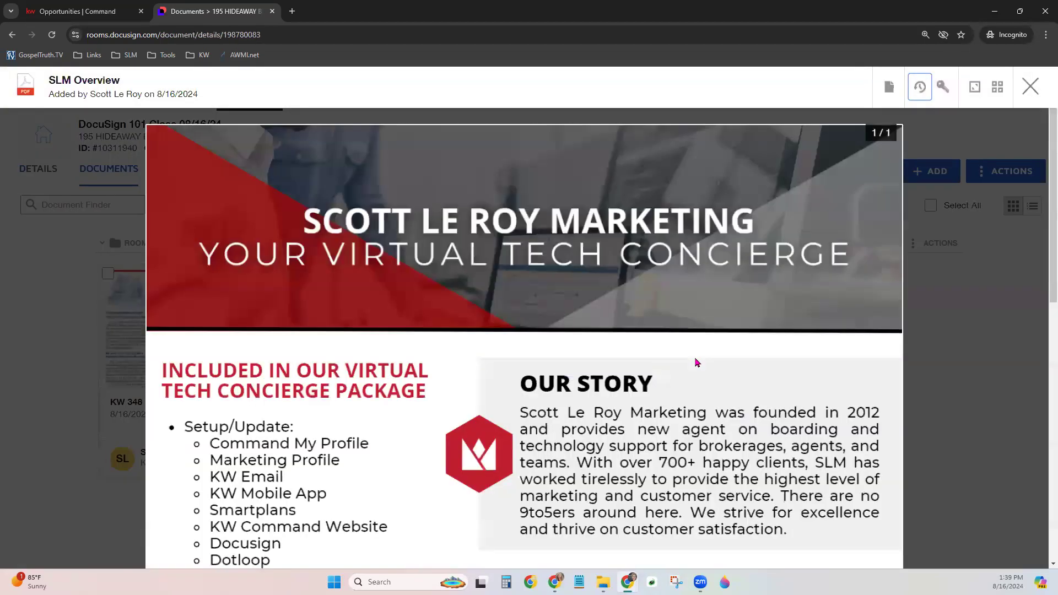
scroll(617, 375, "down", 6)
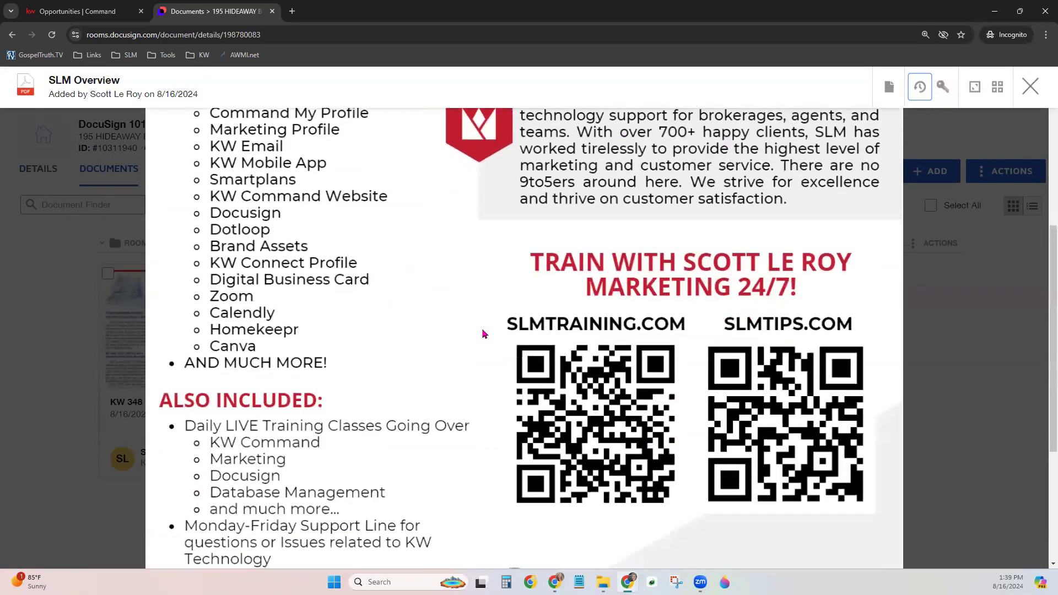
scroll(482, 334, "down", 2)
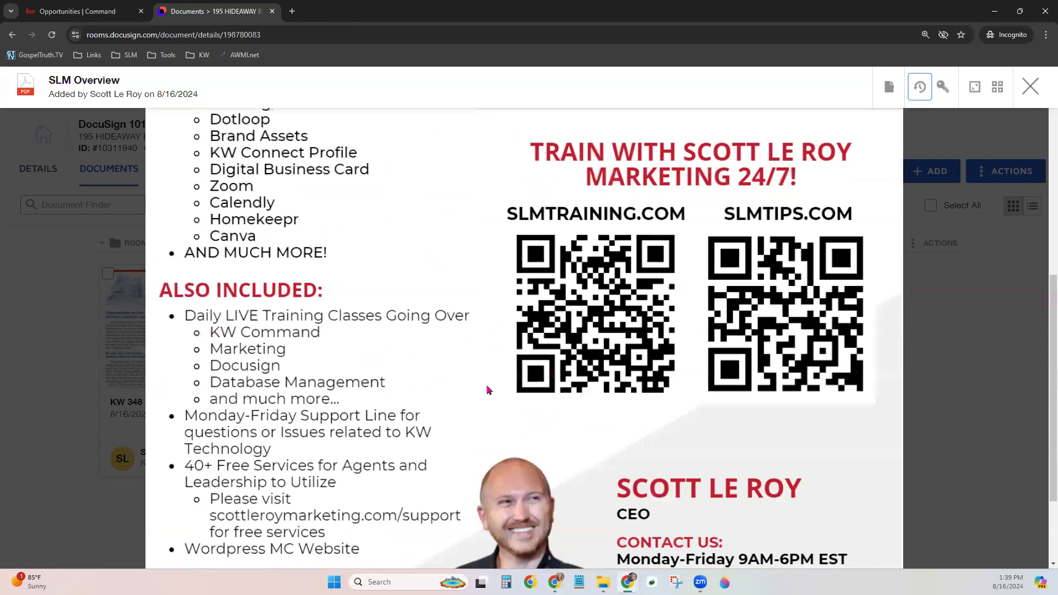
scroll(487, 390, "up", 5)
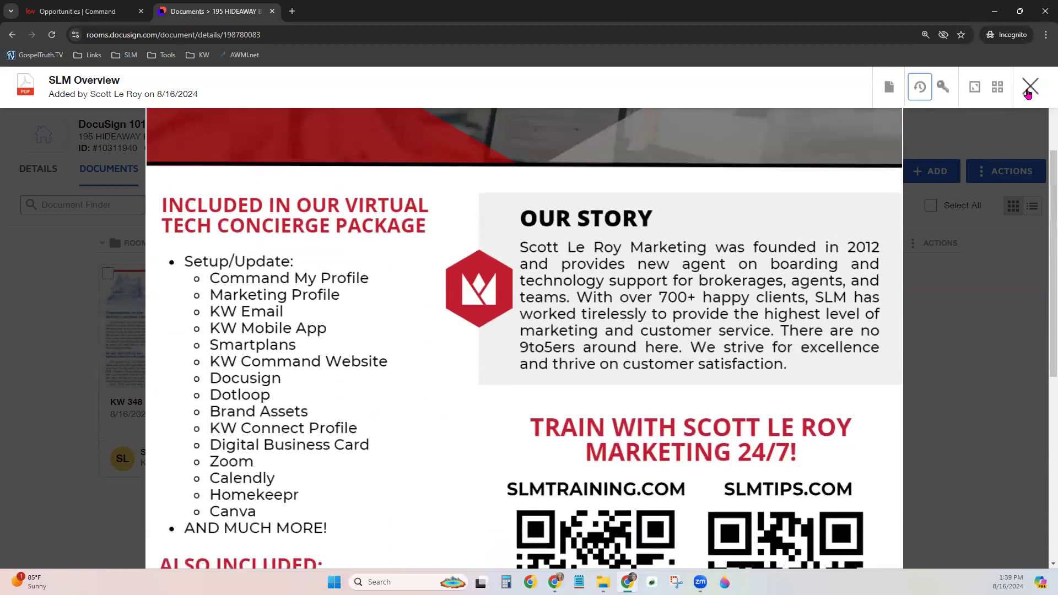
left_click(1028, 93)
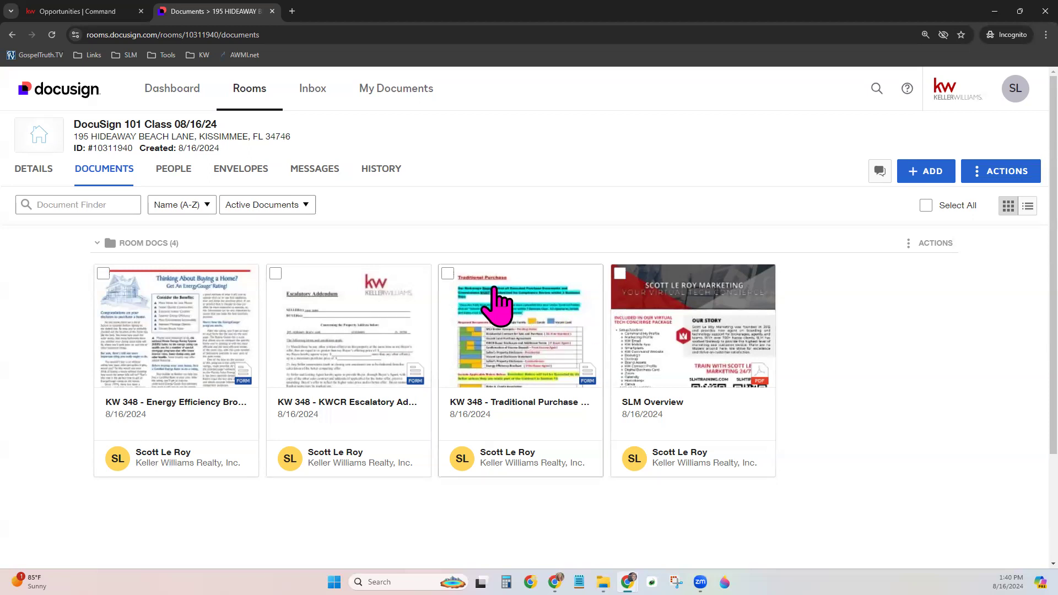
- Select the Traditional Purchase and Energy Efficiency Brochure cards, with the browser zoomed to 175%
left_click(447, 274)
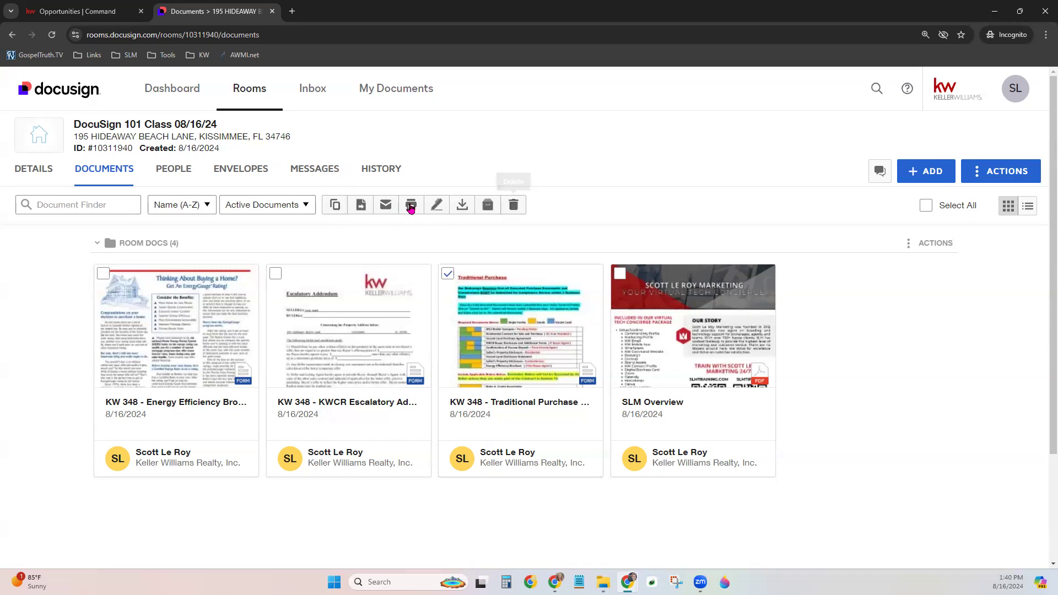
left_click(1045, 34)
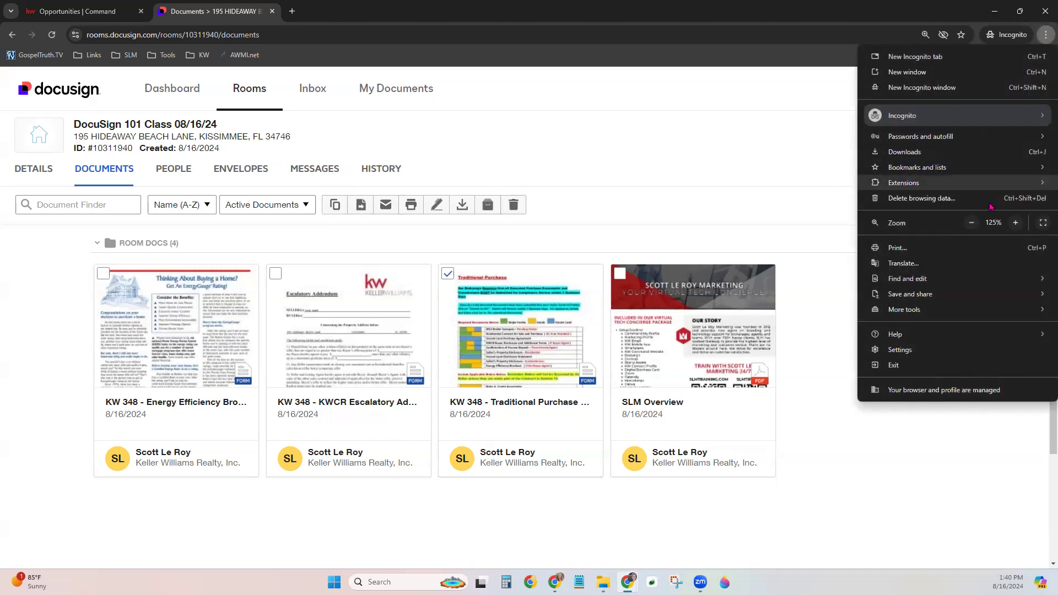
left_click(1014, 222)
left_click(1014, 223)
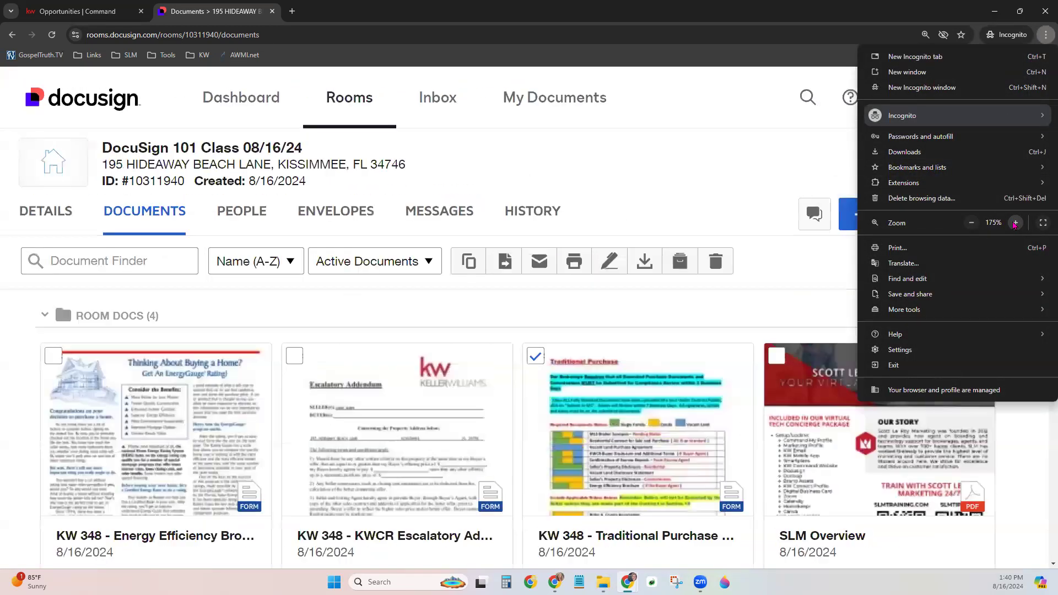
left_click(538, 356)
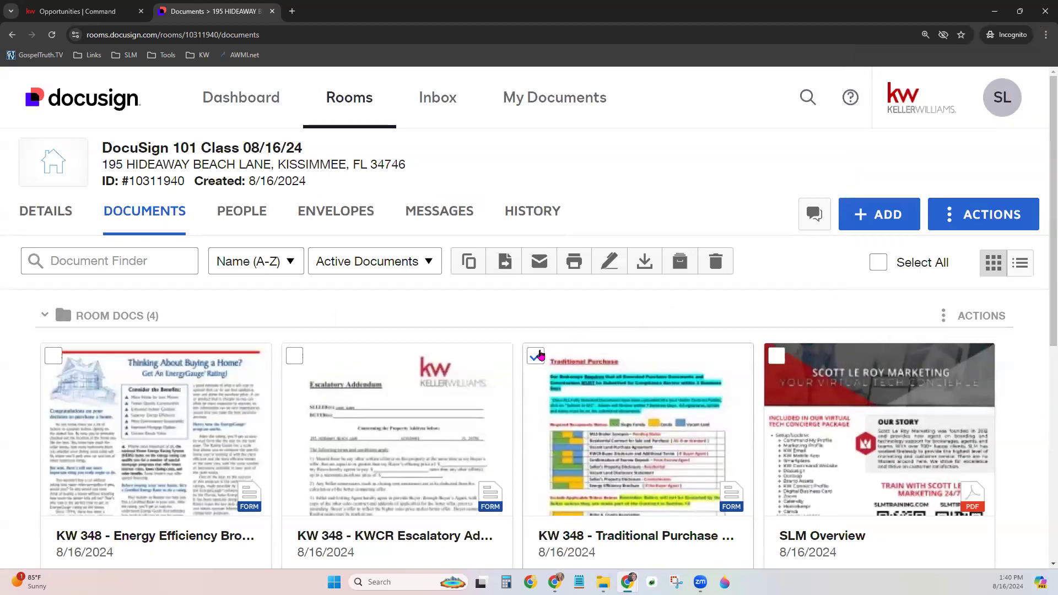
left_click(53, 355)
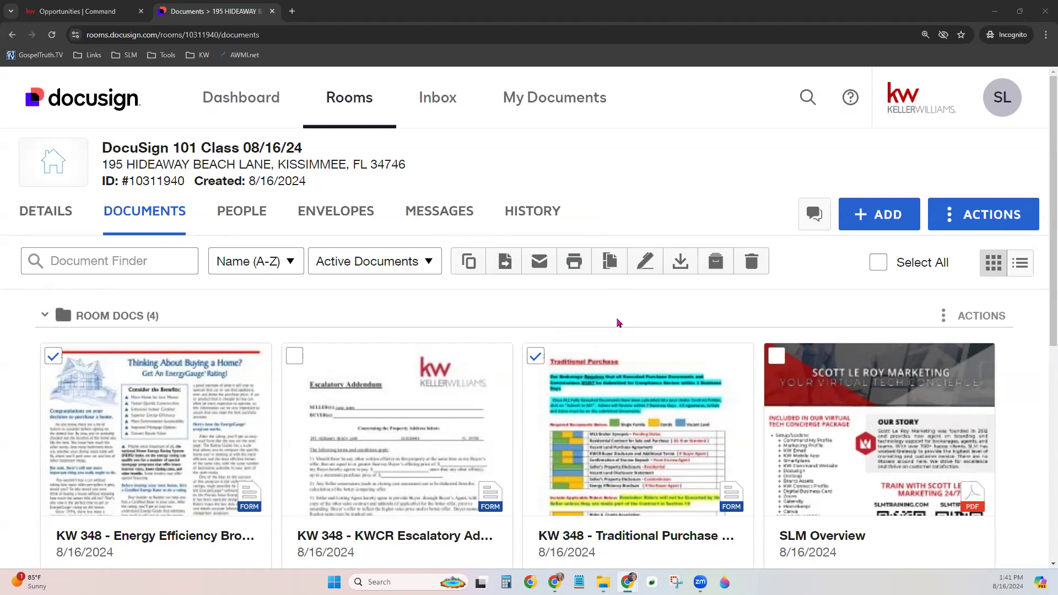
- Delete the two selected KW 348 documents and confirm the permanent deletion
left_click(759, 268)
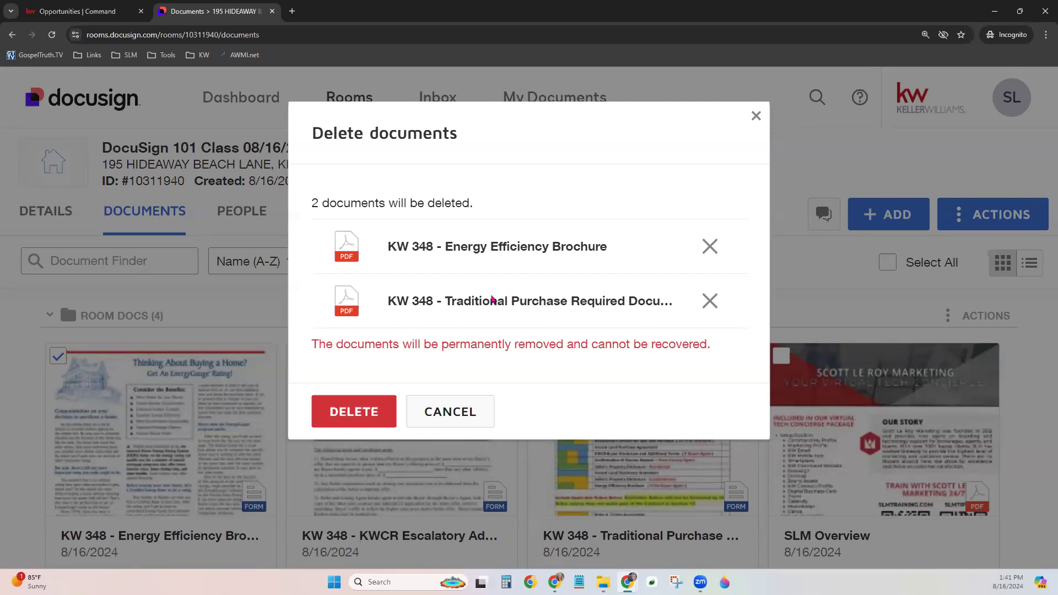
left_click(354, 414)
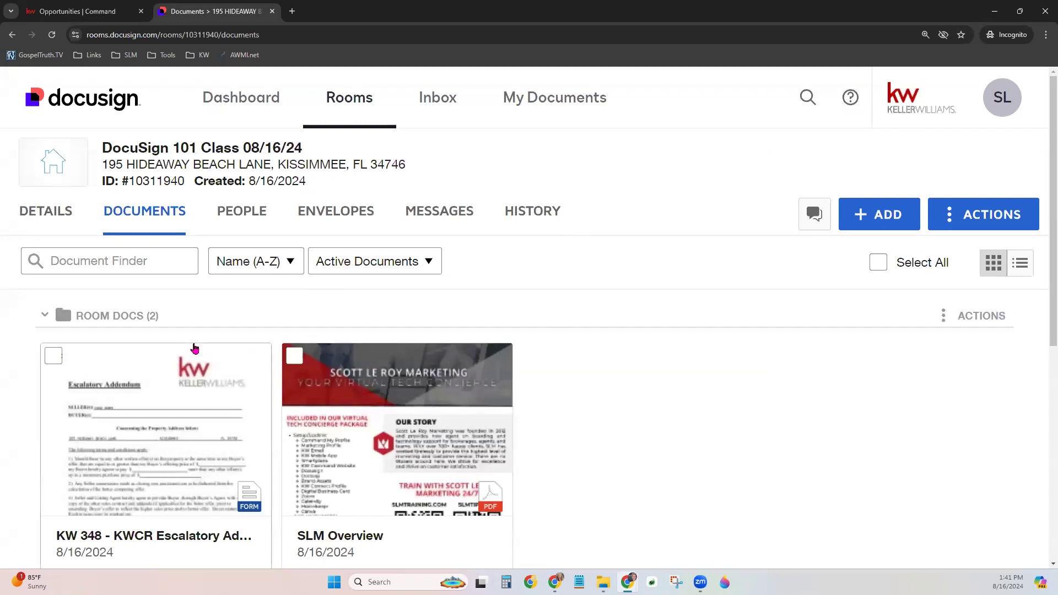
- Select the Escalatory Addendum and SLM Overview documents and create an envelope from them
scroll(652, 447, "down", 1)
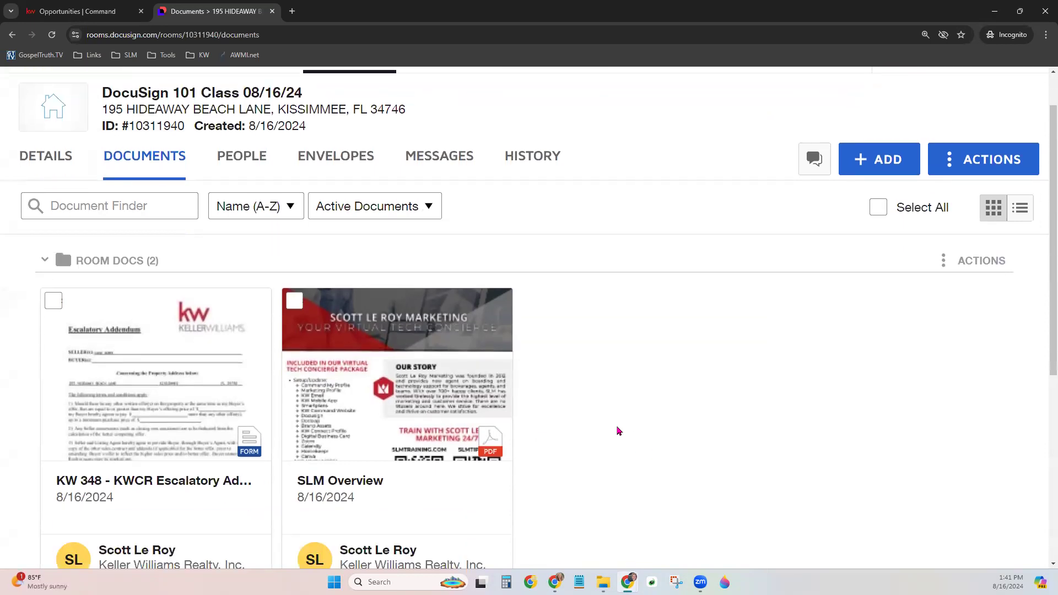
left_click(53, 304)
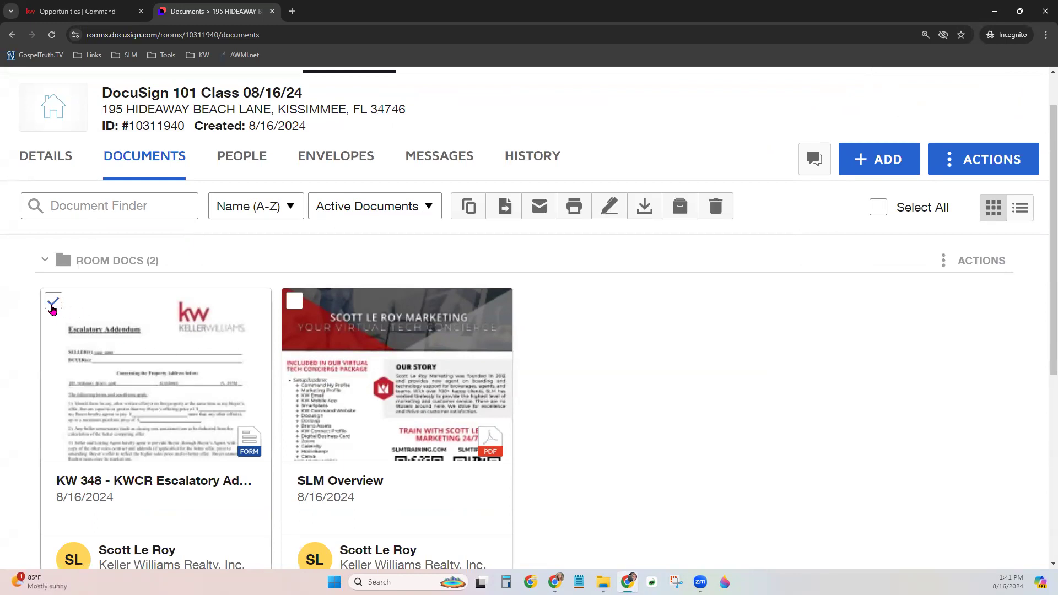
left_click(295, 301)
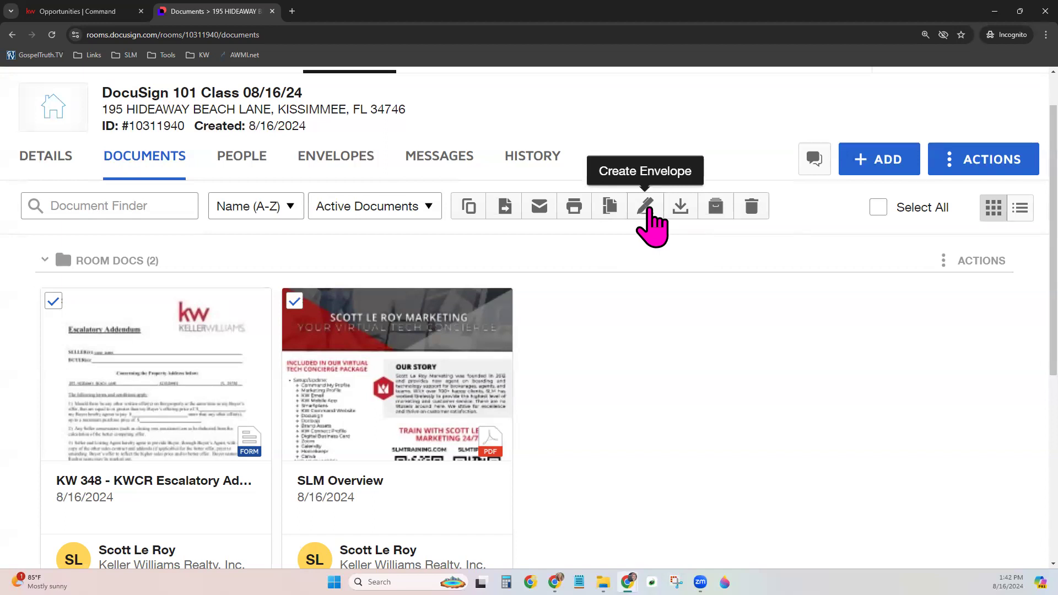
left_click(647, 203)
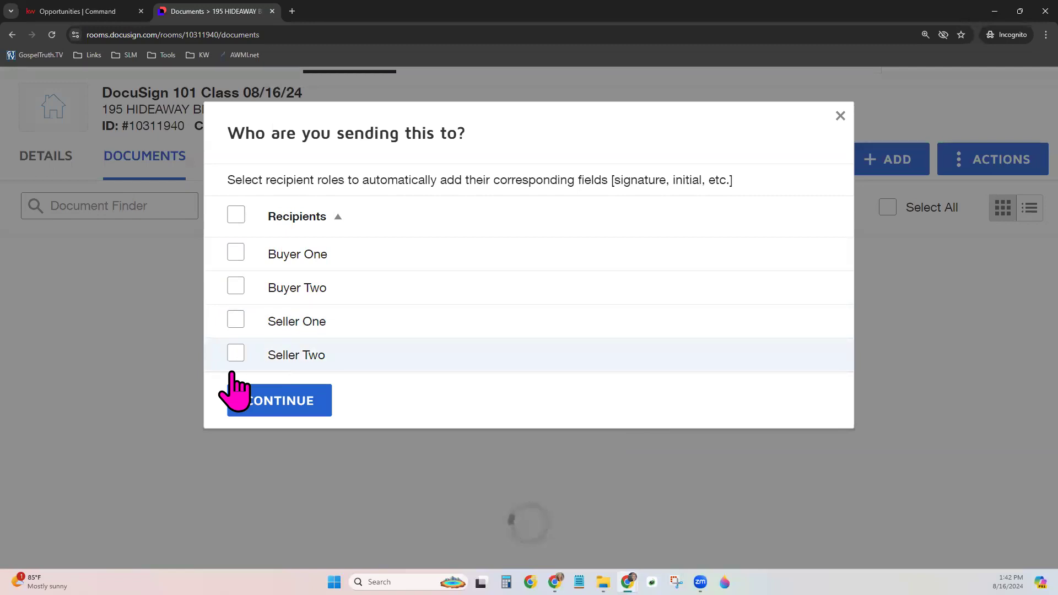
- Choose Seller One as the envelope recipient and continue to Prepare Envelope
left_click(236, 319)
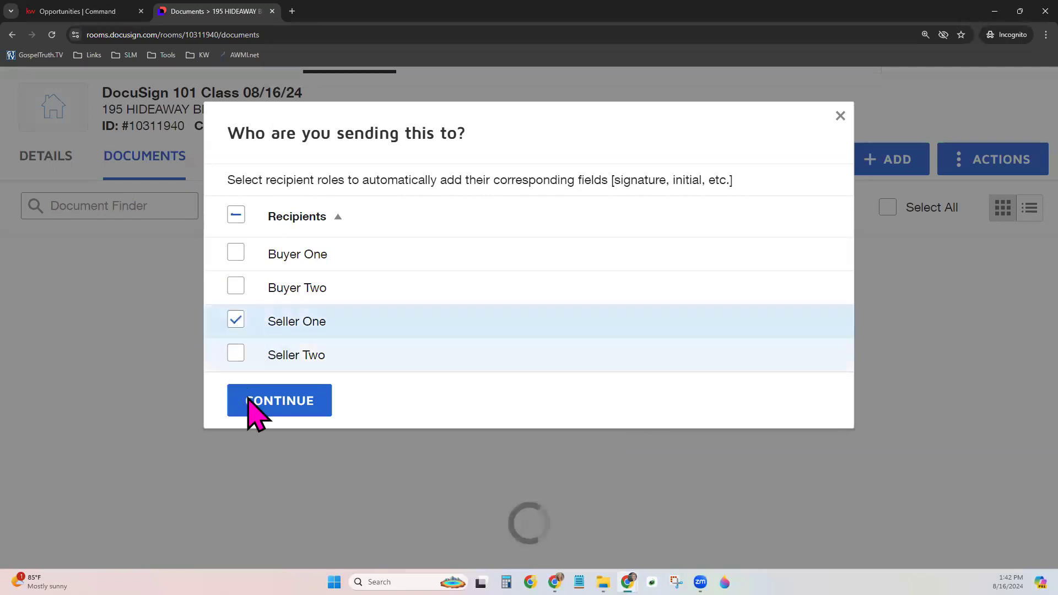
left_click(289, 402)
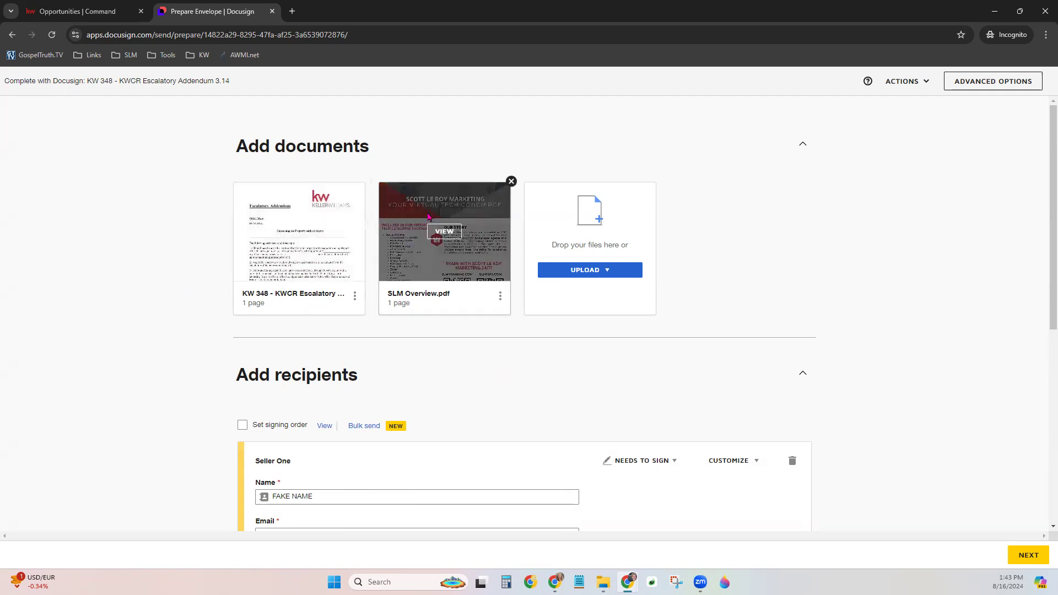
- Reorder the envelope documents so the KW 348 Escalatory Addendum precedes SLM Overview.pdf
left_click_drag(301, 277, 447, 270)
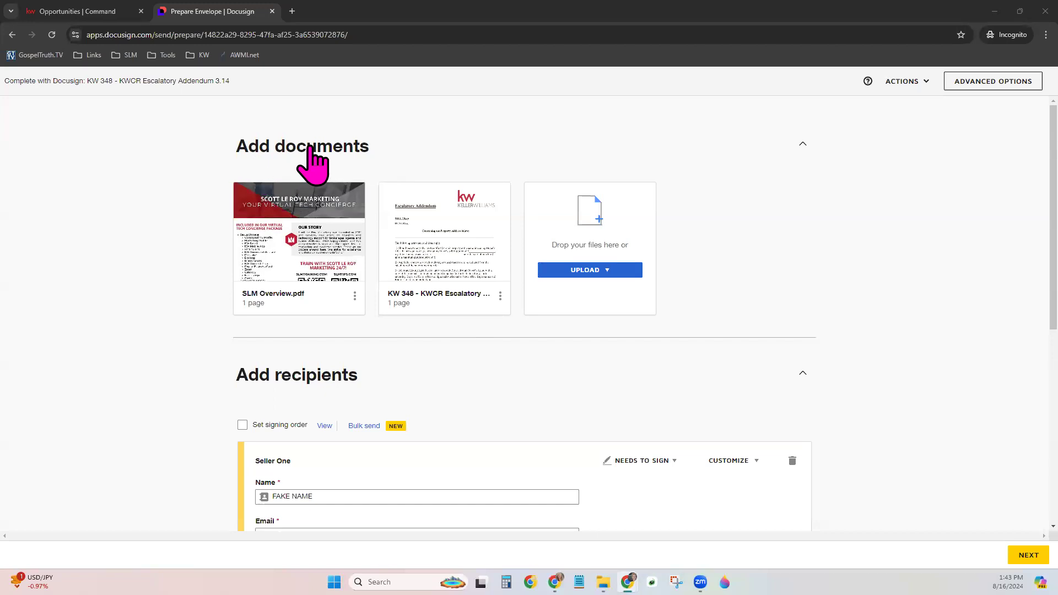
left_click_drag(298, 232, 440, 275)
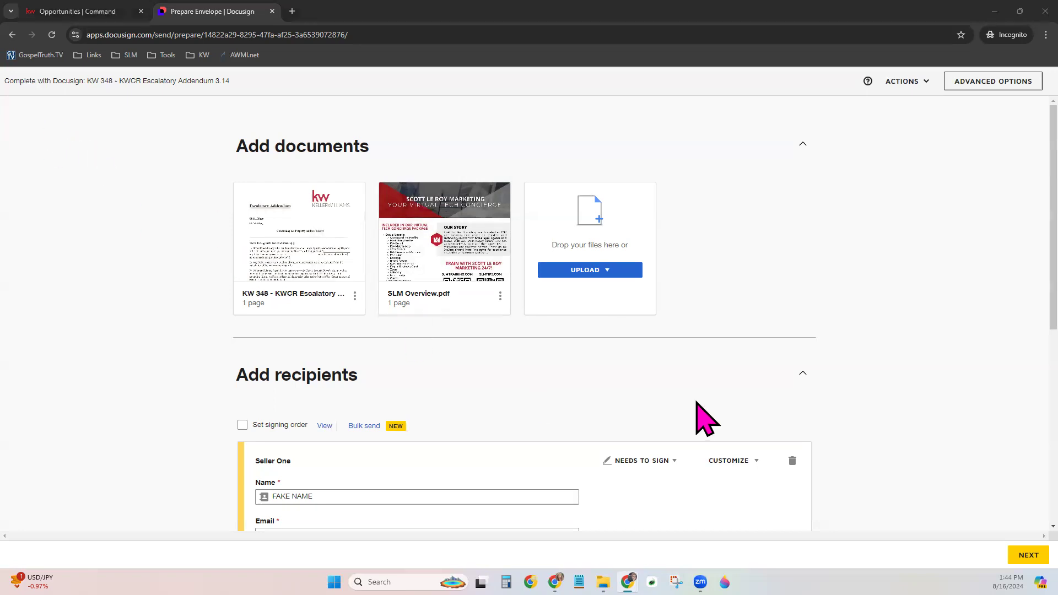
scroll(707, 418, "down", 4)
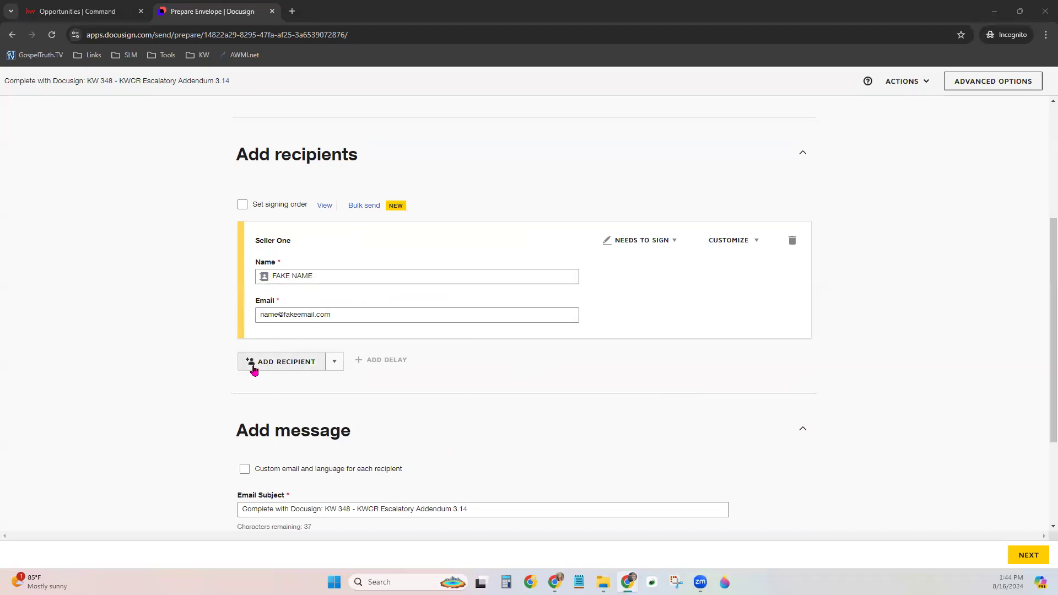
- Add a second recipient named 'Demo Only' and enter the recipient's e-mail address
left_click(283, 361)
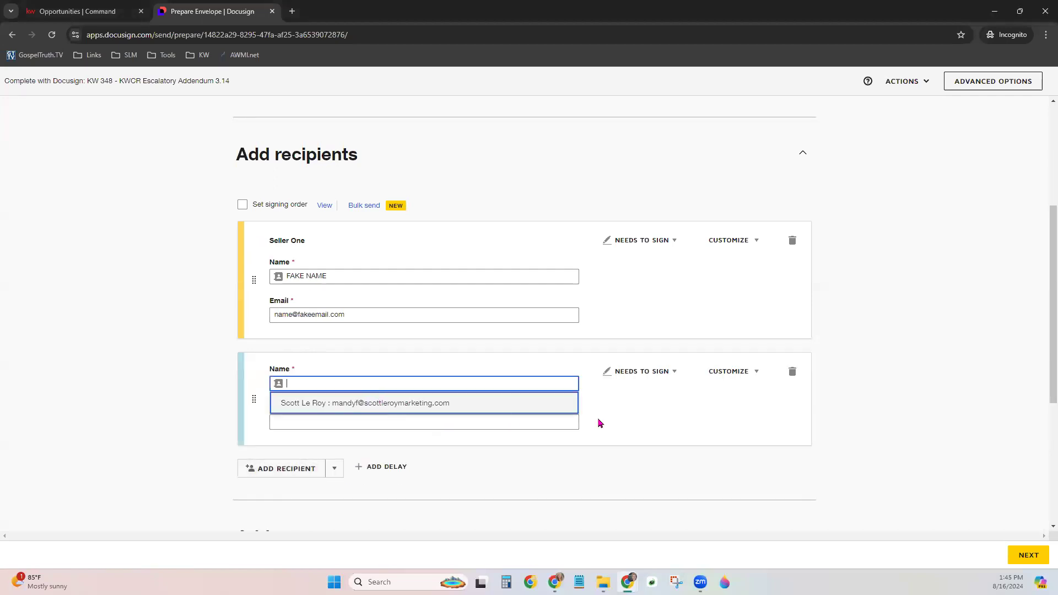
type("Demo Only")
key("Tab")
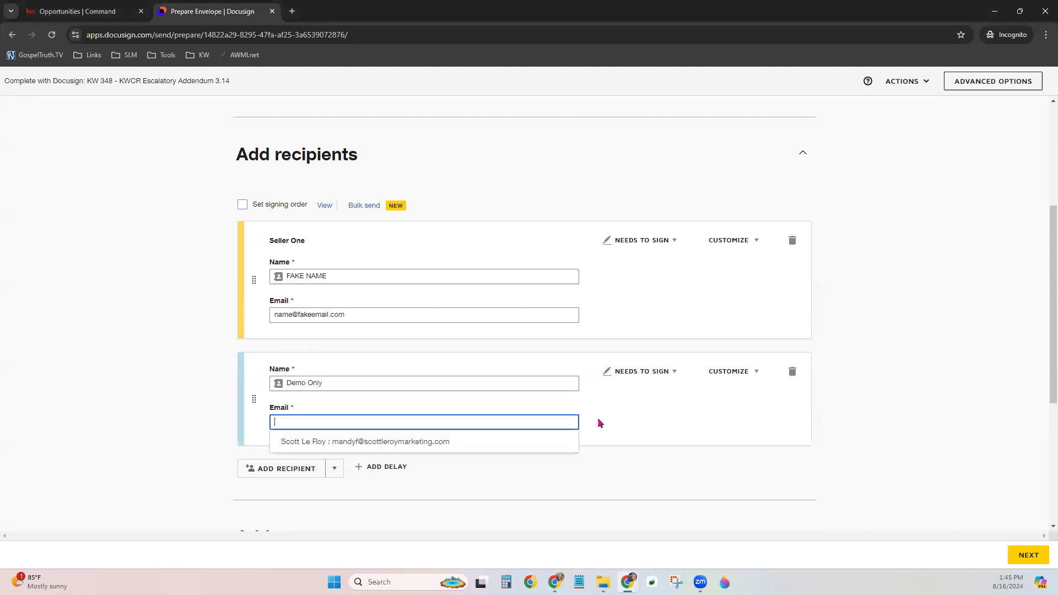
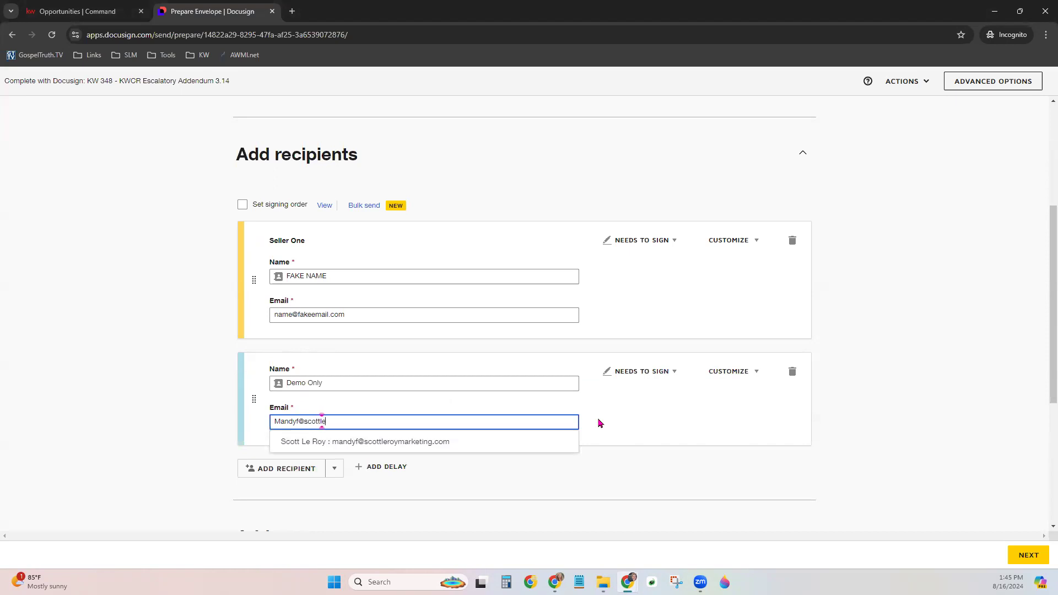
left_click(626, 428)
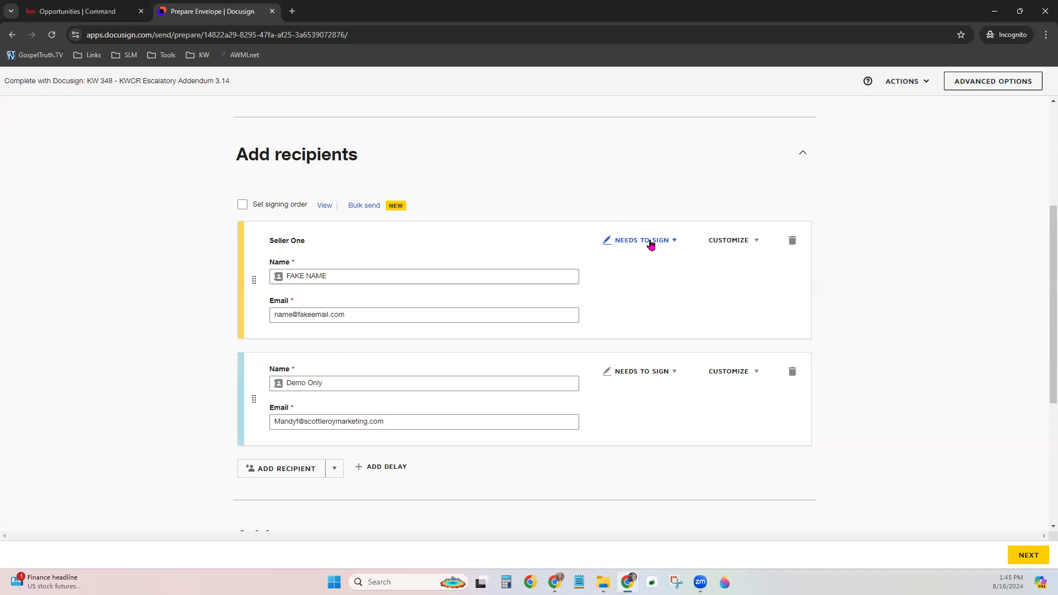
left_click(651, 244)
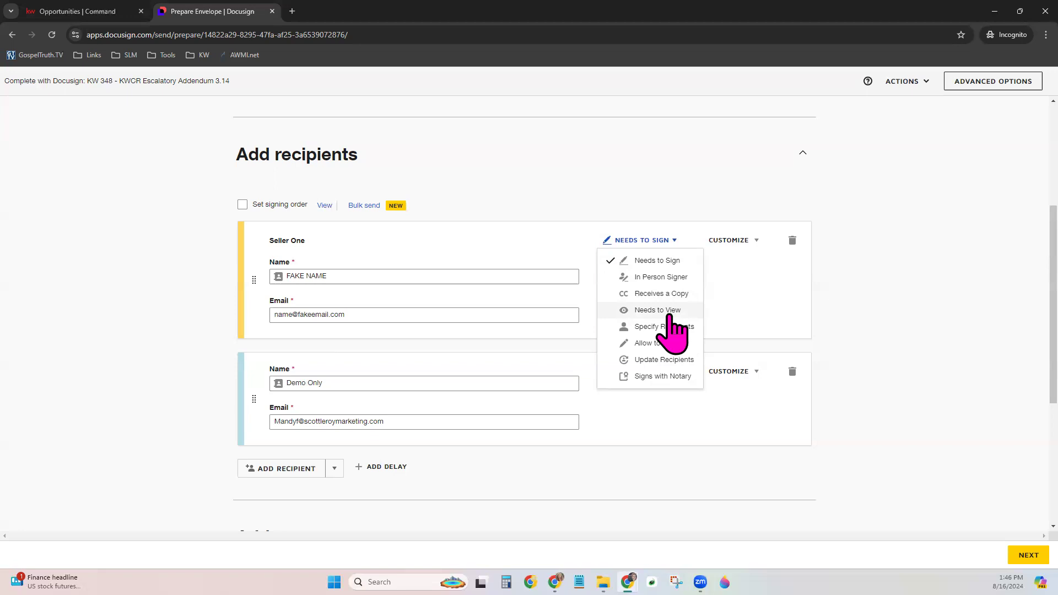
left_click(638, 200)
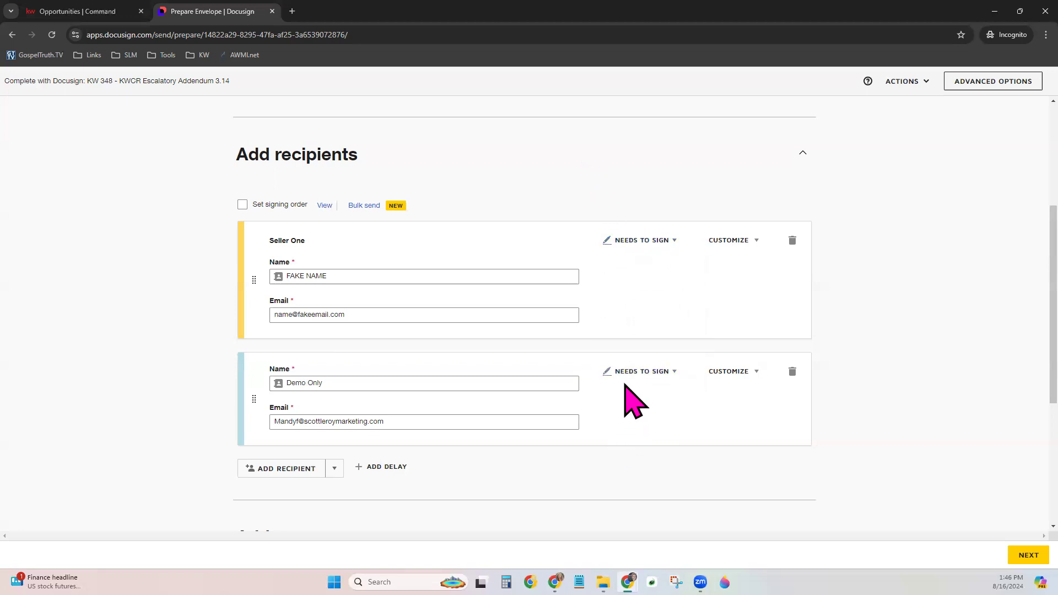
- Enable signing order, with Seller One signing first and Demo Only second
left_click(242, 206)
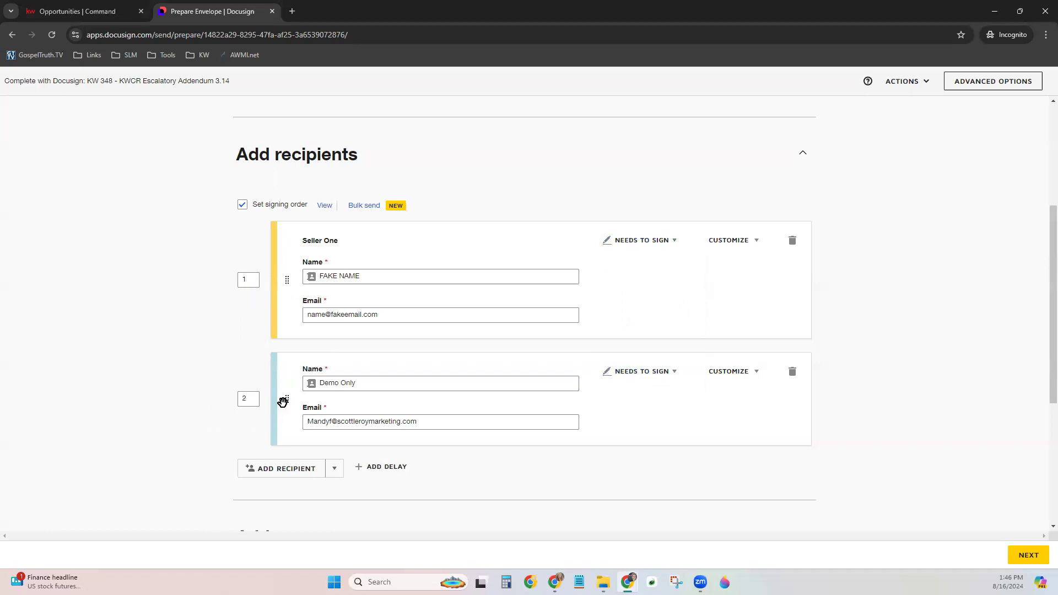
left_click_drag(286, 398, 280, 282)
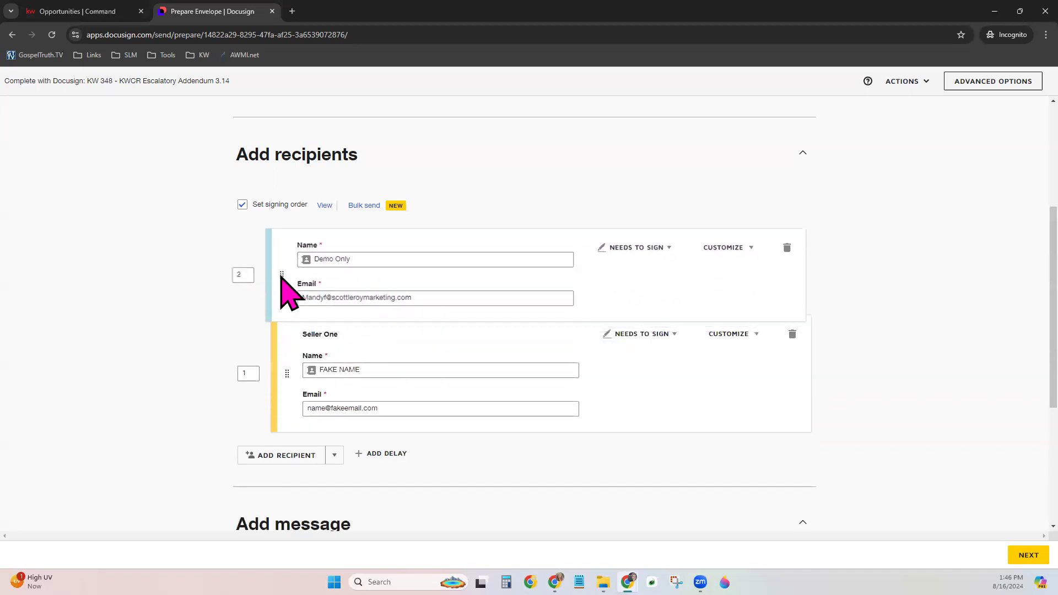
left_click(248, 399)
type("2")
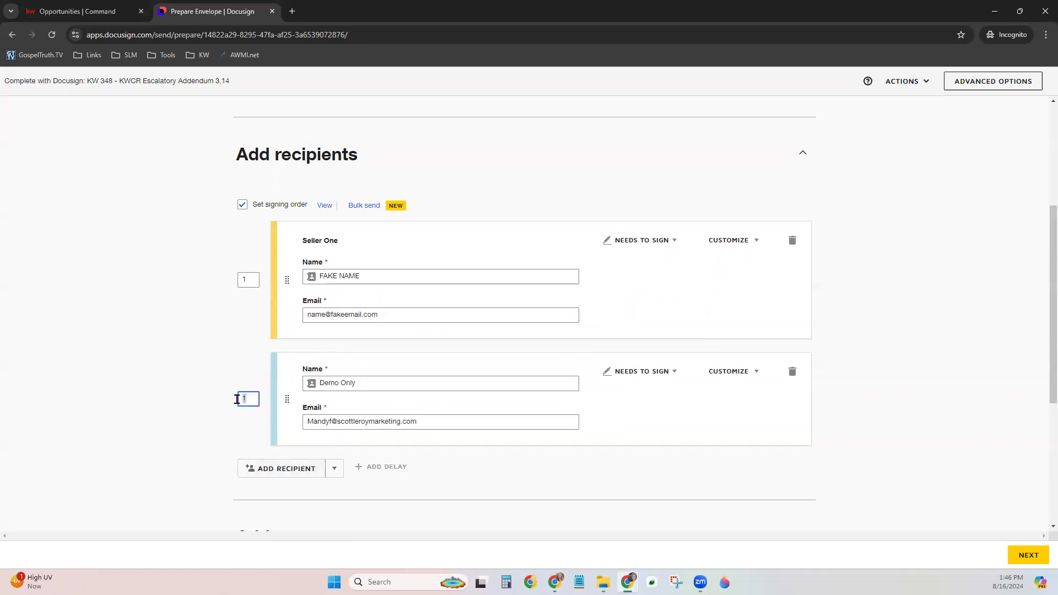
left_click(185, 309)
- Enable custom email and language per recipient under Add message and review both recipients' settings
scroll(853, 406, "down", 5)
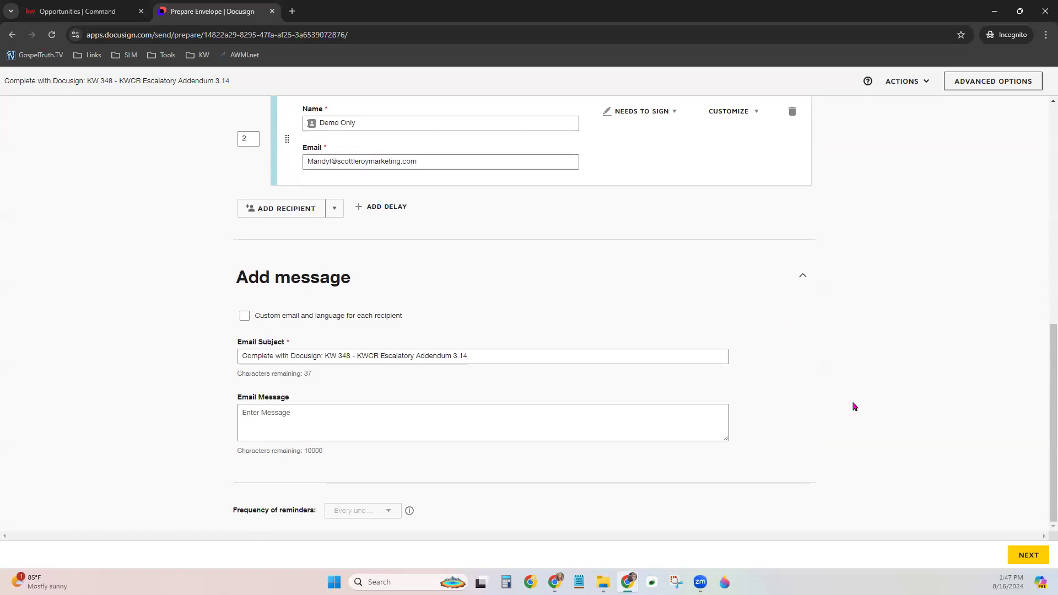
left_click(336, 355)
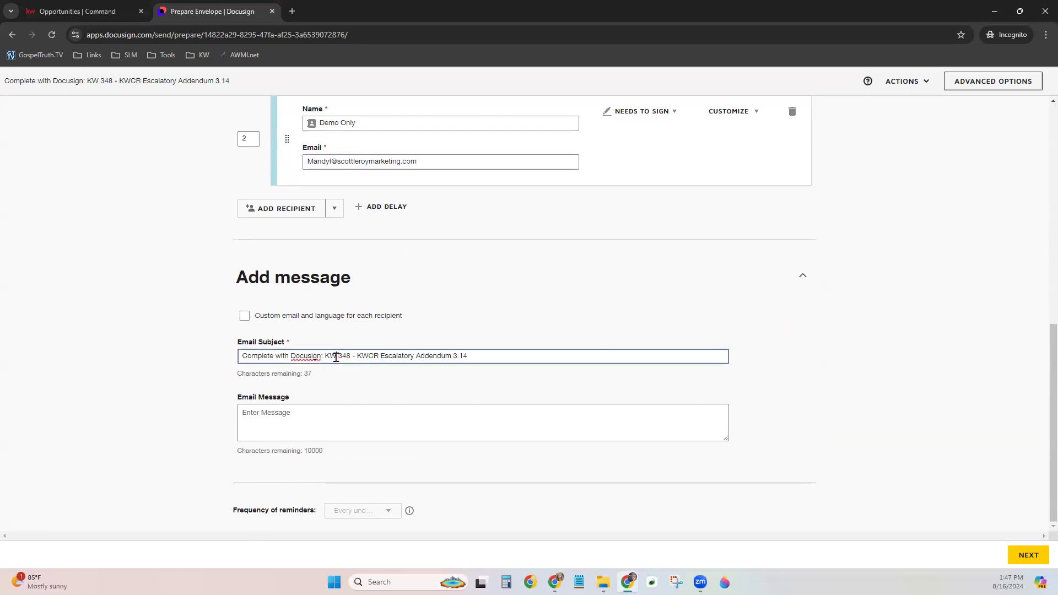
left_click(316, 421)
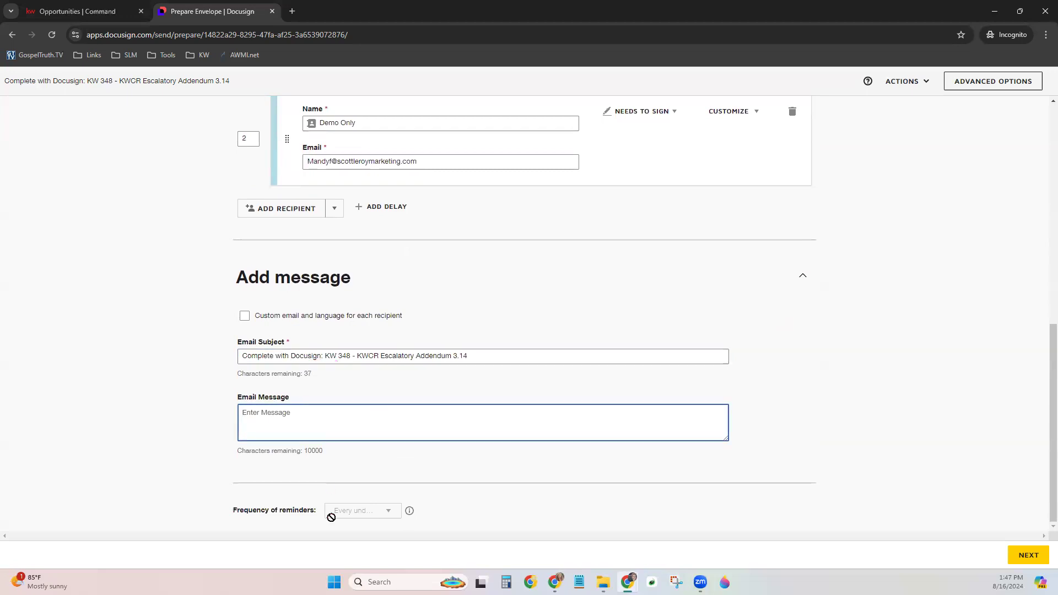
left_click(244, 316)
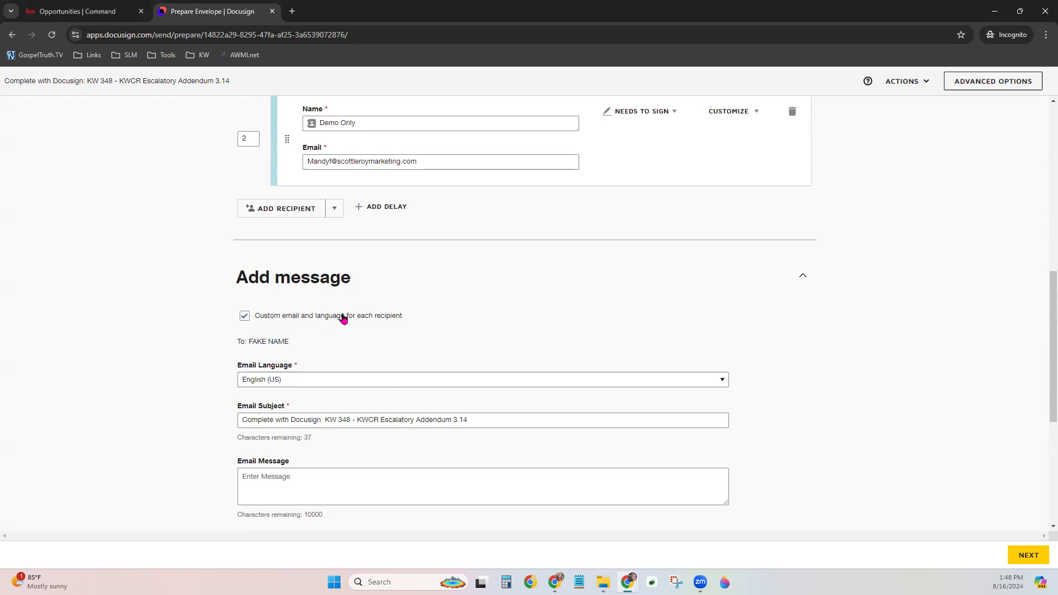
scroll(404, 450, "down", 2)
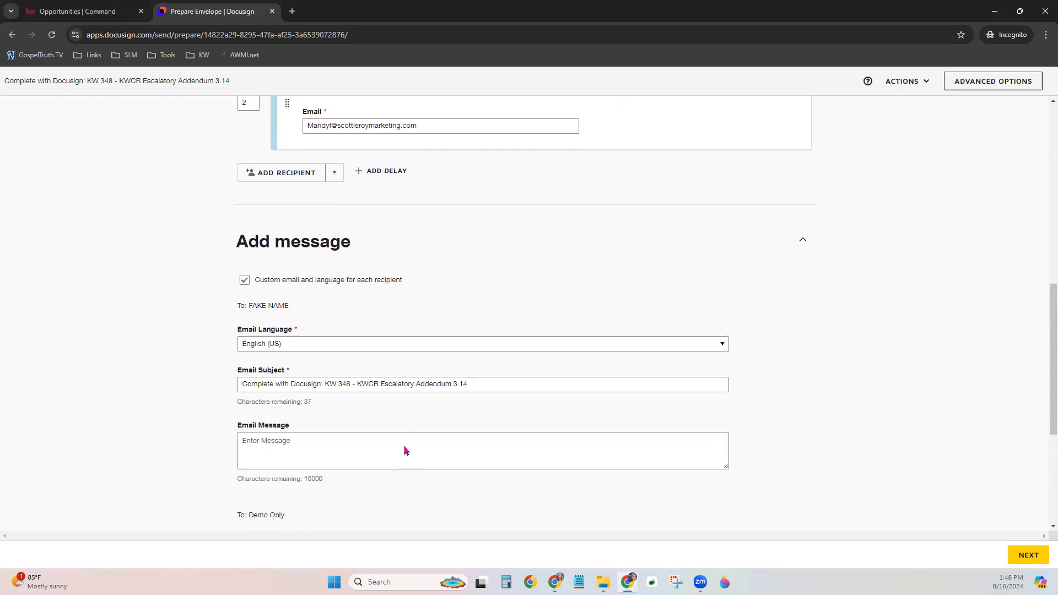
scroll(404, 450, "down", 1)
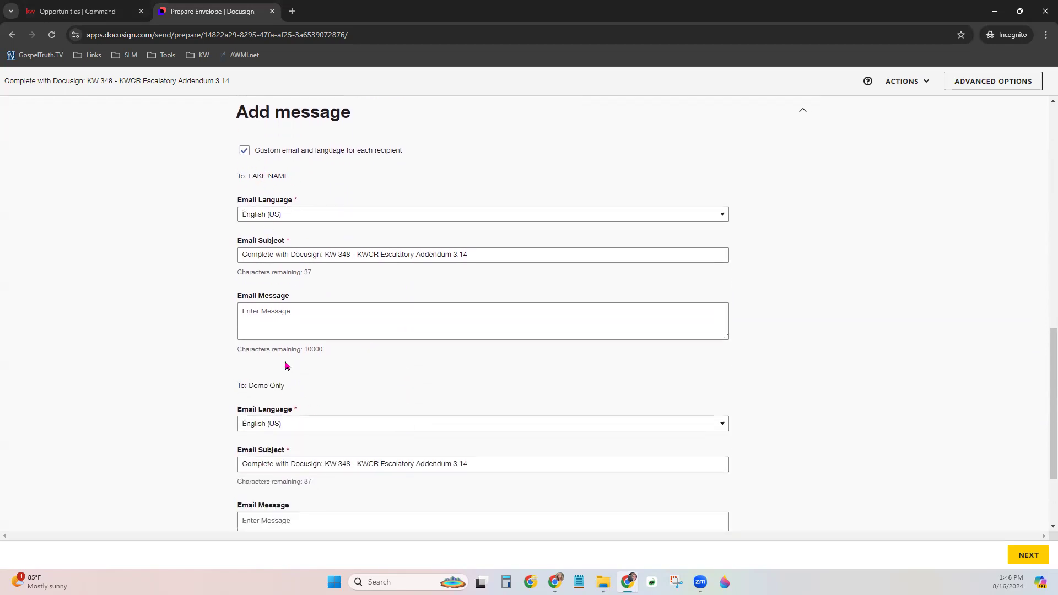
scroll(311, 503, "down", 1)
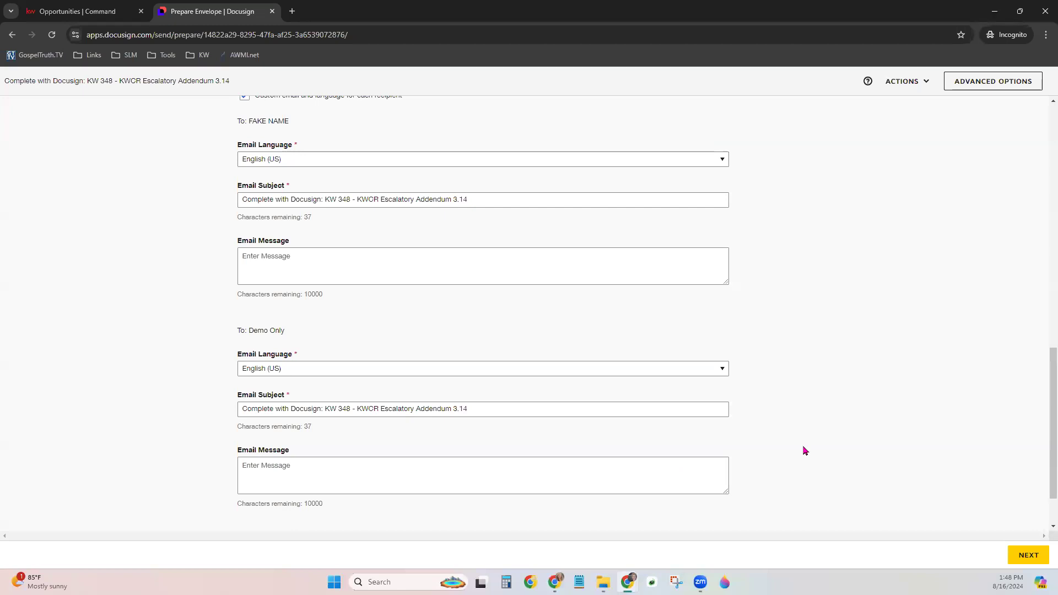
scroll(804, 451, "down", 2)
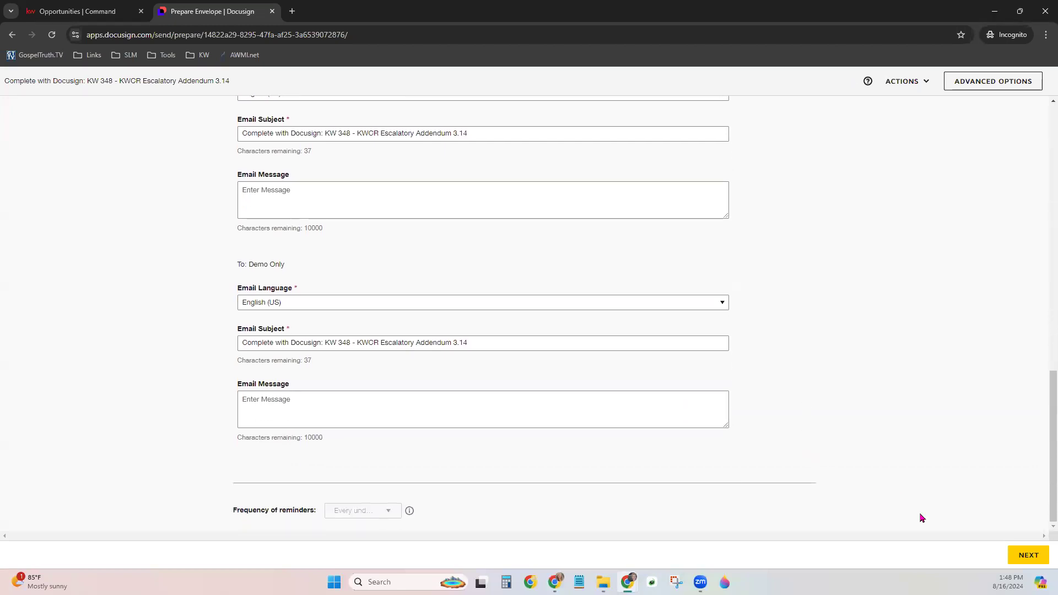
- Go to the Add Fields page, dismiss the Scheduled Send notice, and review the escalatory addendum and SLM Overview
left_click(1029, 551)
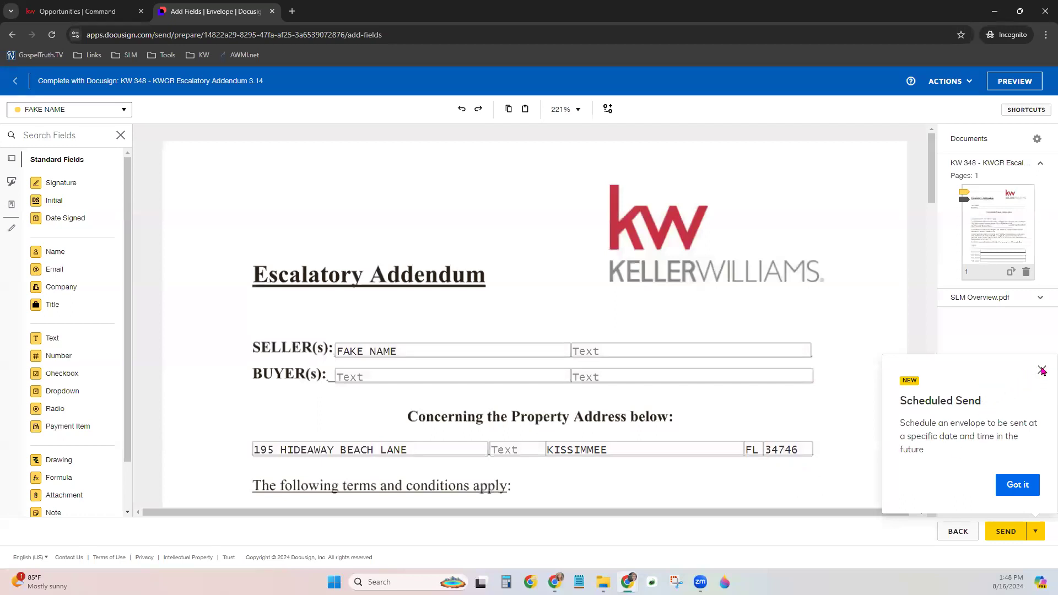
left_click(1042, 371)
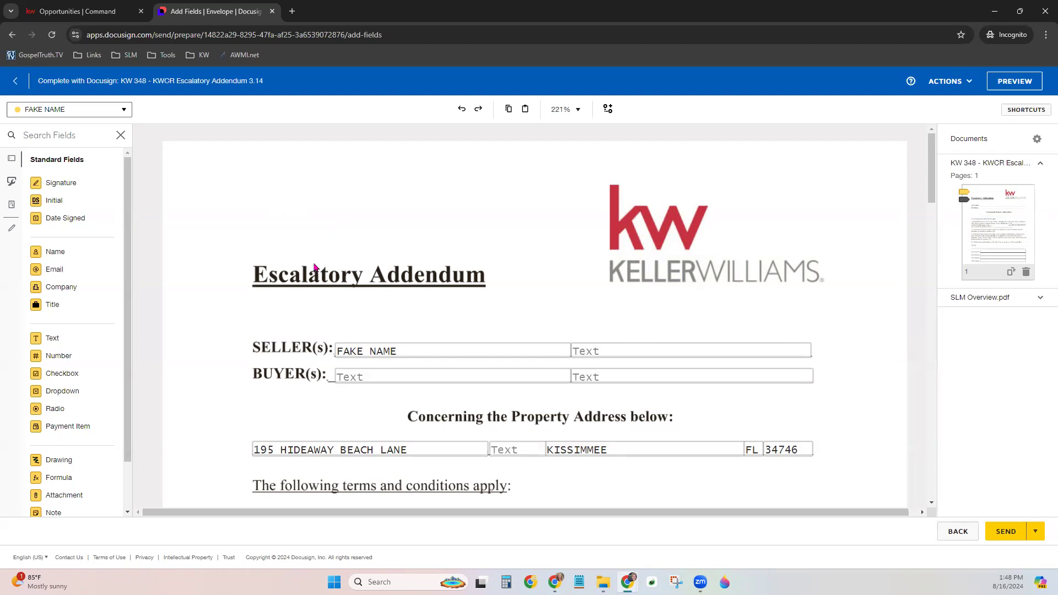
scroll(685, 292, "down", 20)
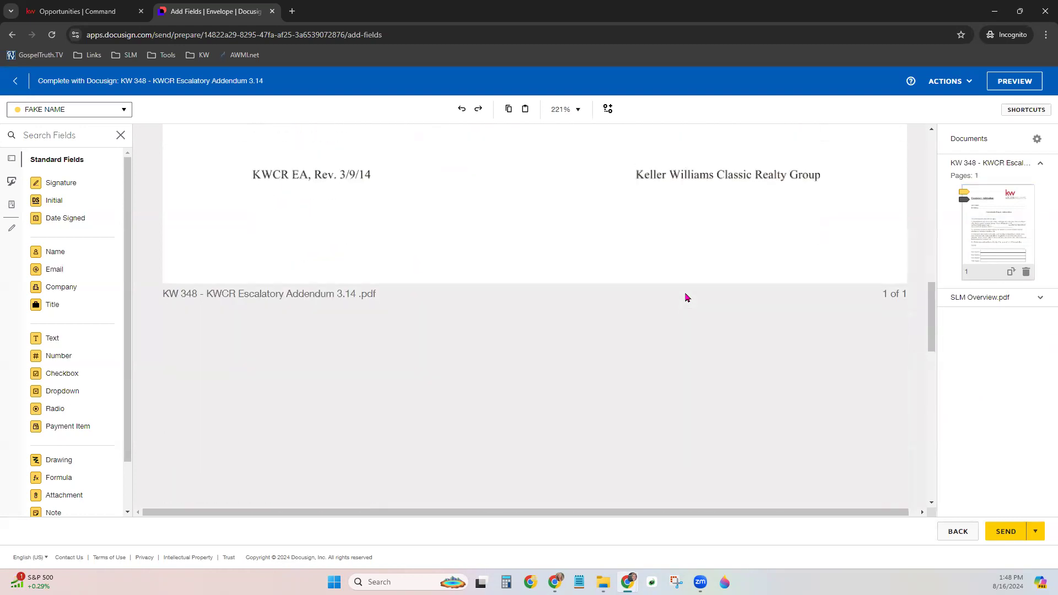
scroll(685, 298, "down", 5)
scroll(685, 298, "up", 10)
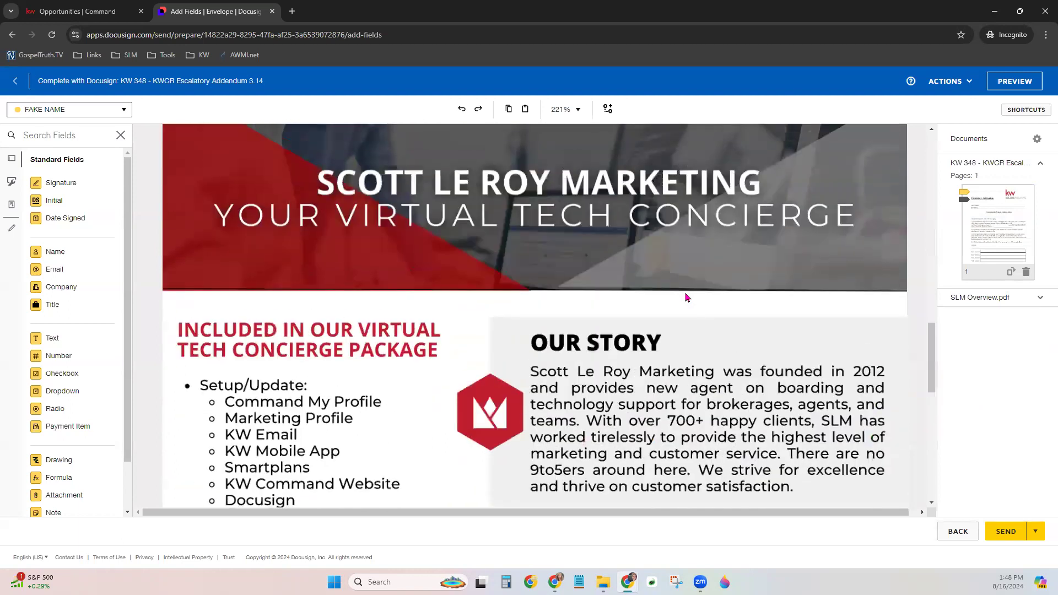
scroll(686, 298, "up", 15)
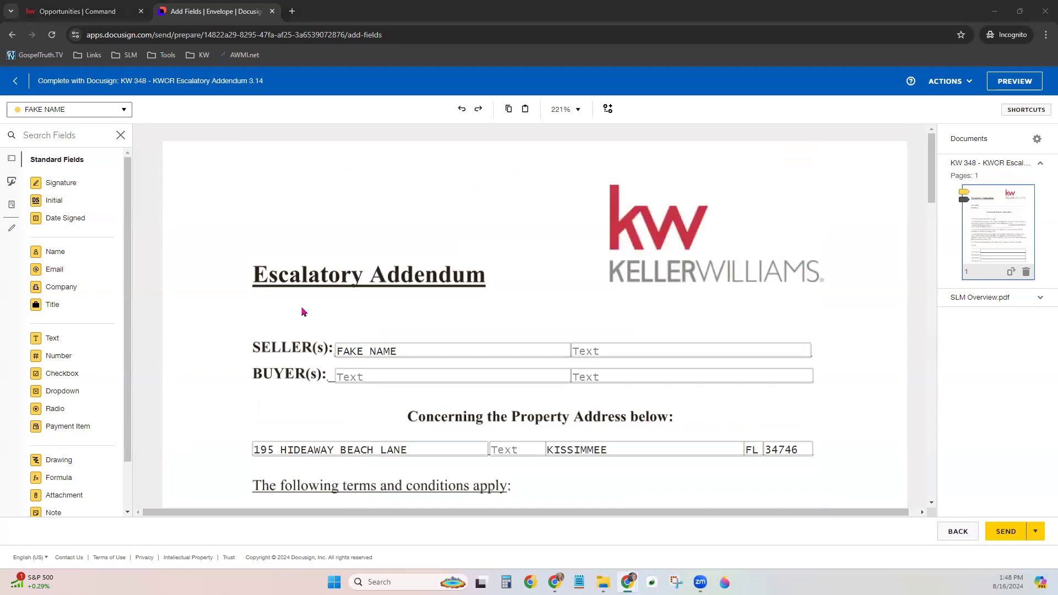
scroll(302, 311, "down", 15)
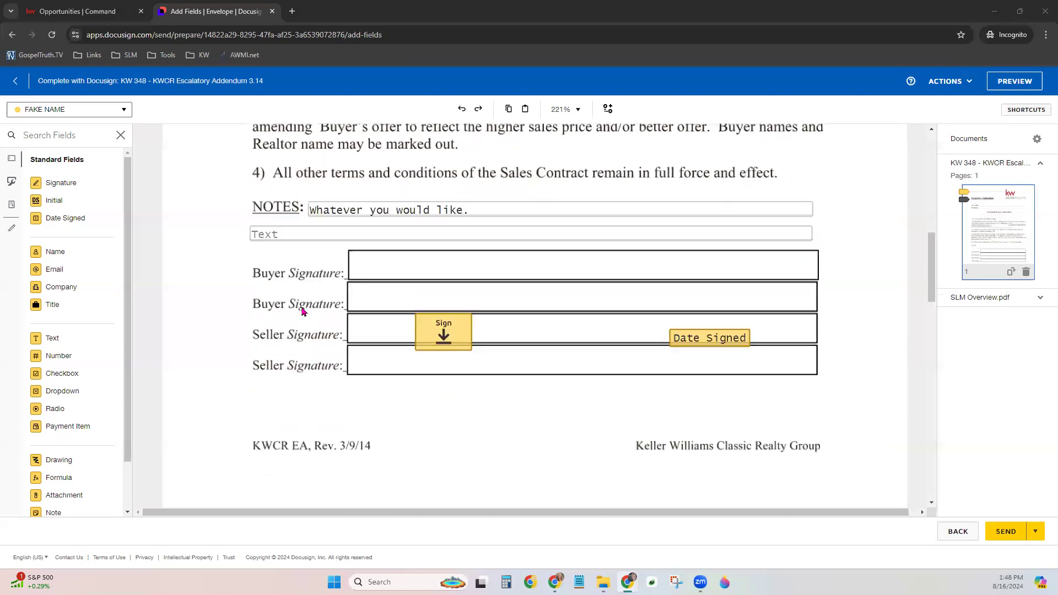
scroll(302, 312, "down", 10)
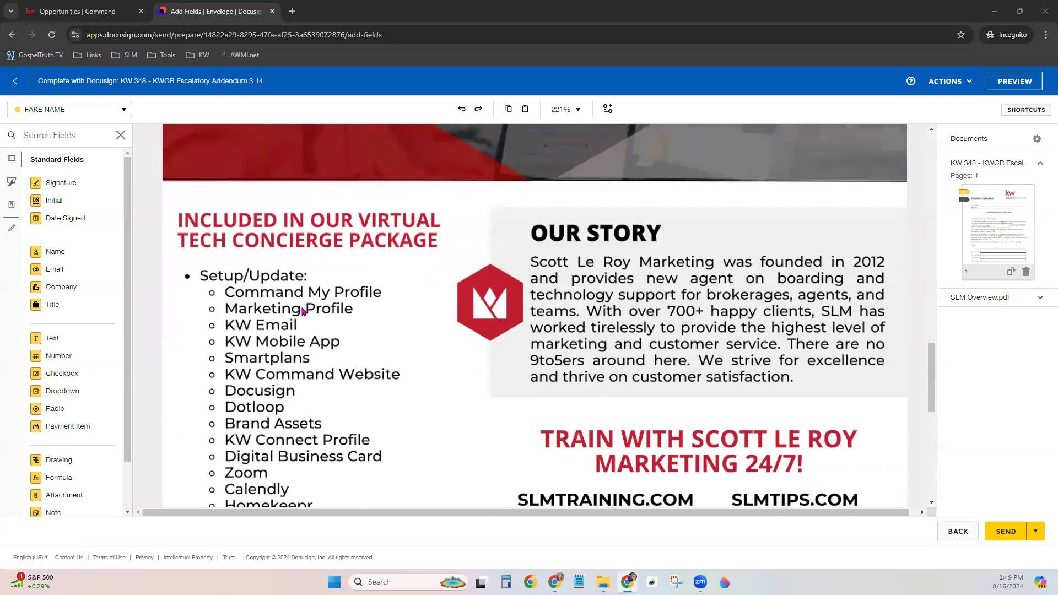
scroll(302, 312, "up", 2)
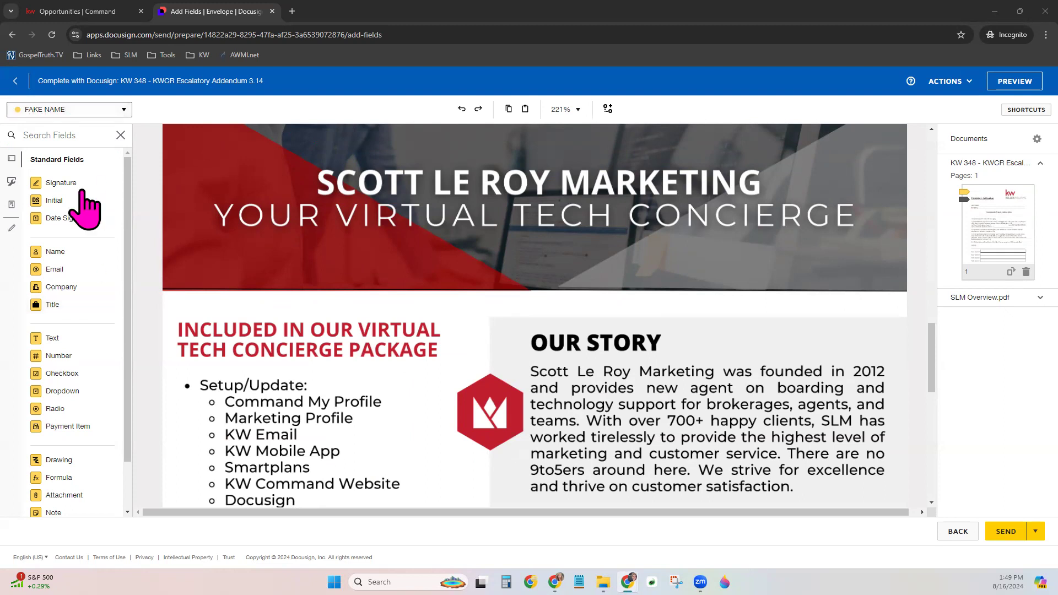
- Place Signature, Date Signed and Text fields side by side under the SLM Overview banner
left_click_drag(34, 190, 80, 195)
mouse_move(198, 281)
left_mouse_down()
mouse_move(321, 324)
mouse_move(469, 309)
mouse_move(391, 303)
mouse_move(302, 317)
left_mouse_up()
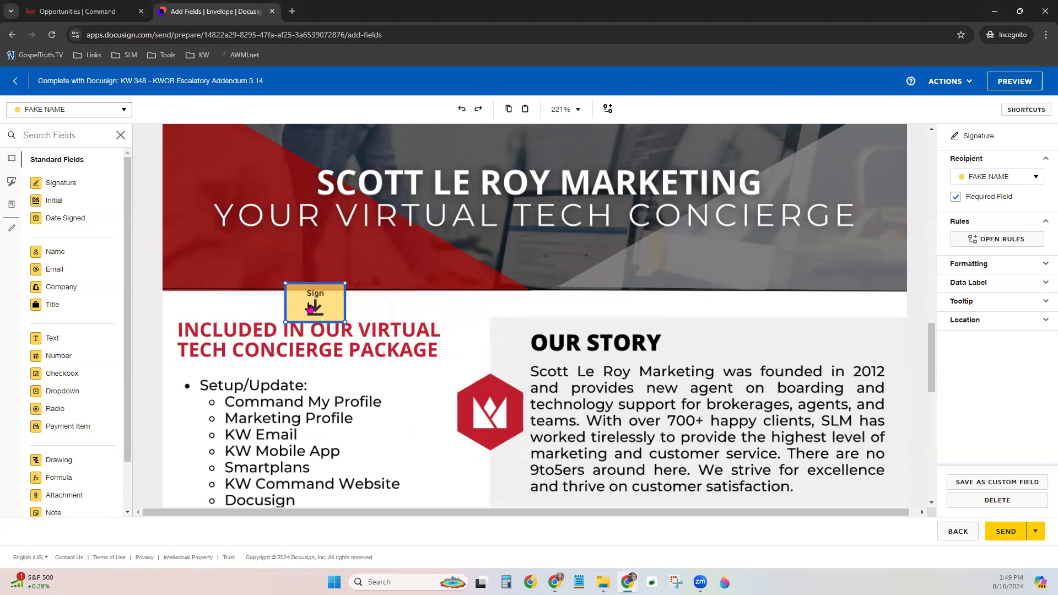
left_click_drag(56, 220, 428, 299)
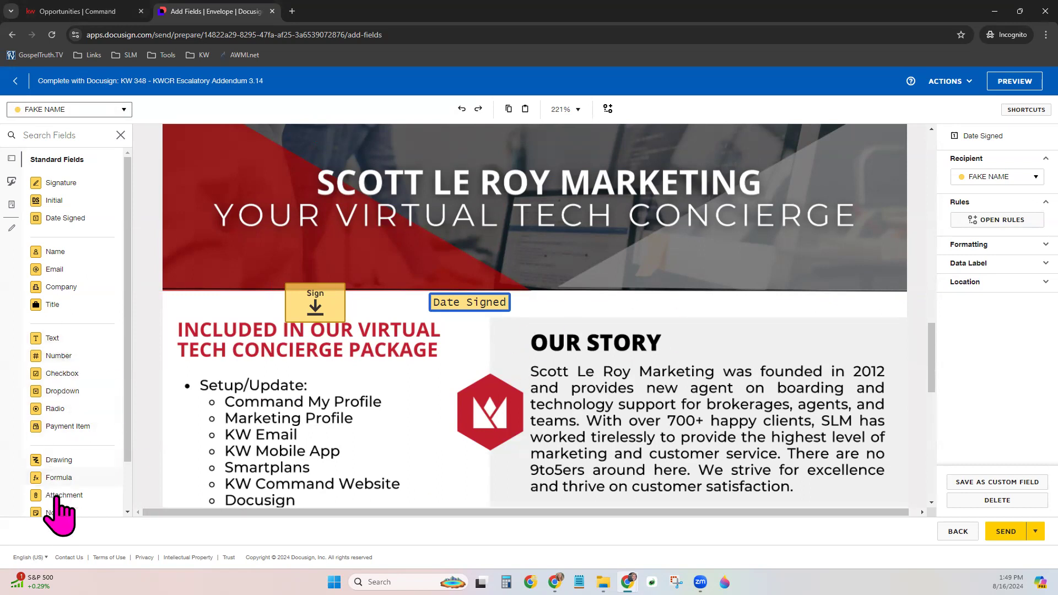
left_click_drag(55, 338, 892, 304)
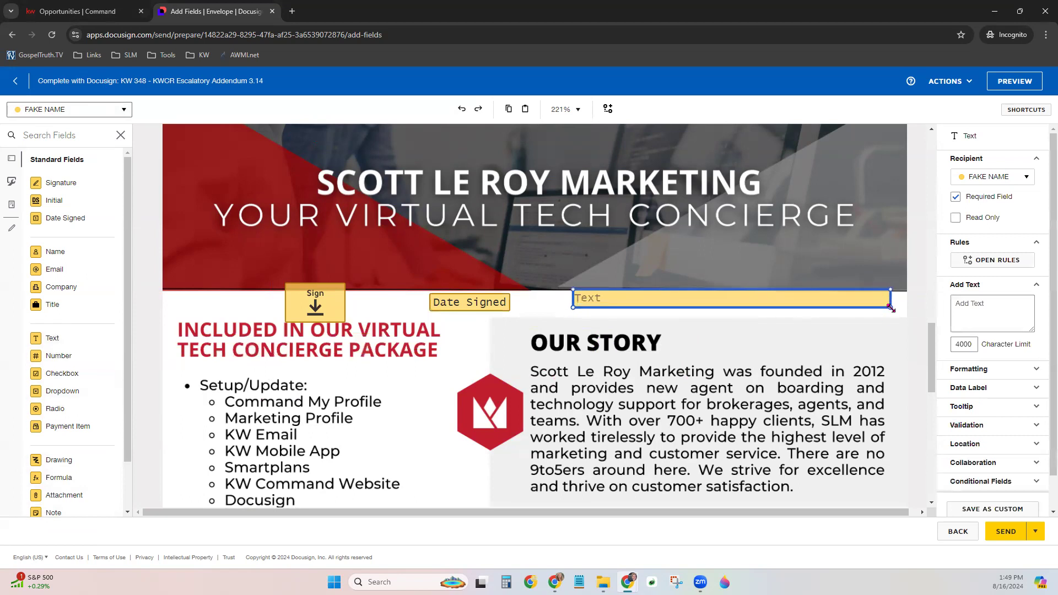
- Type 'Enter text here' into the new Text field beside Date Signed
left_click(610, 304)
type("Enter text here")
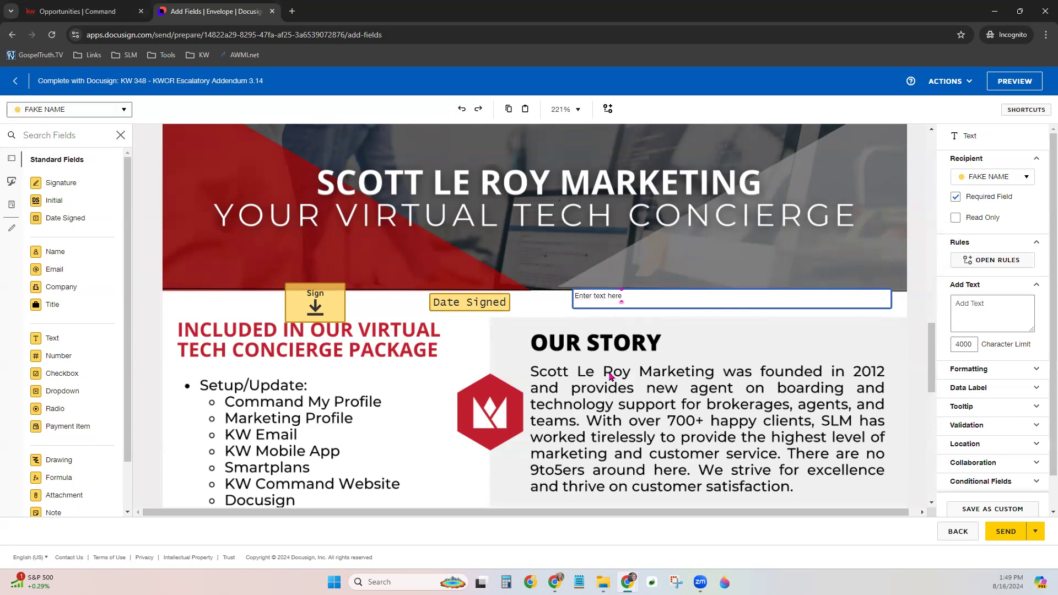
left_click(771, 368)
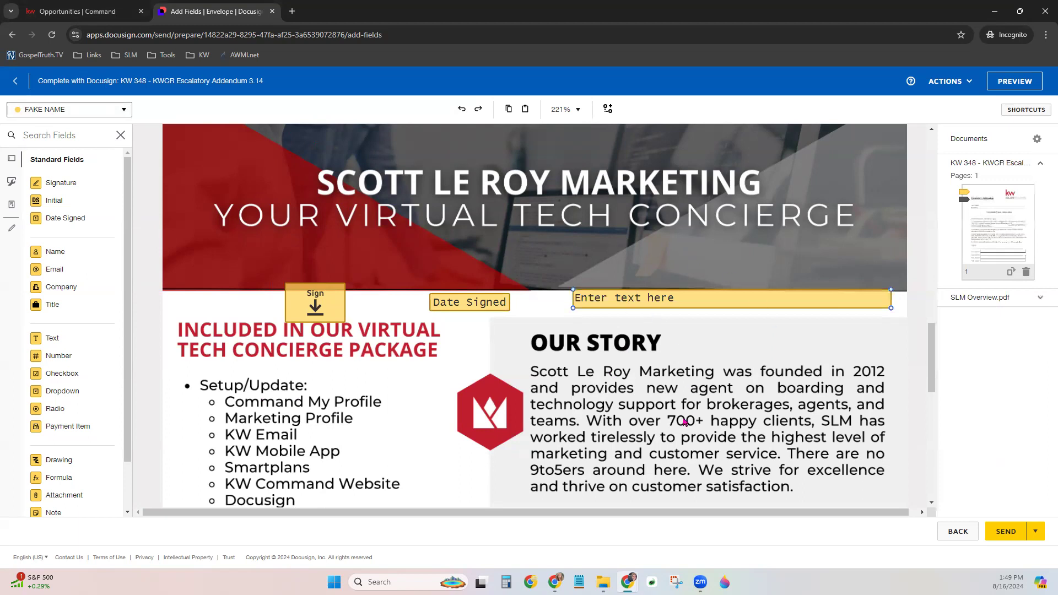
- Mark the 'Enter text here' field as Required Field instead of Read Only
left_click(649, 306)
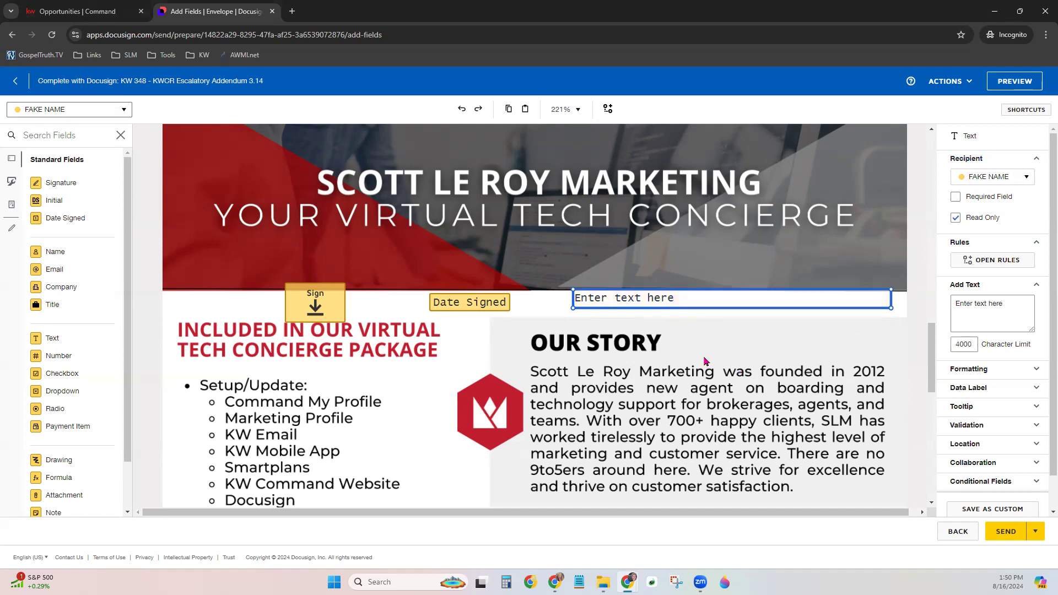
left_click(656, 300)
double_click(659, 300)
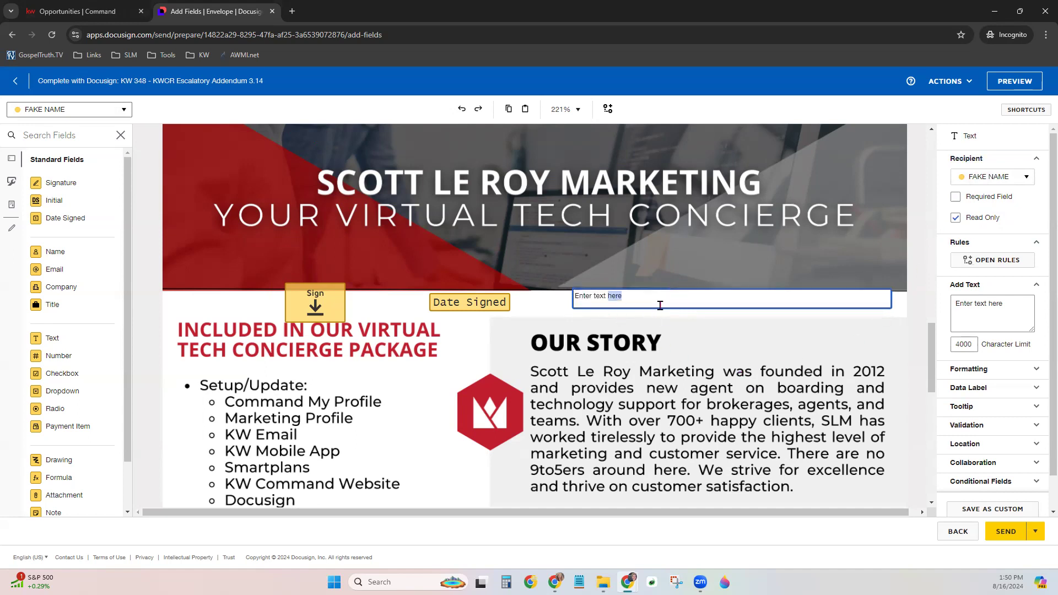
left_click(660, 332)
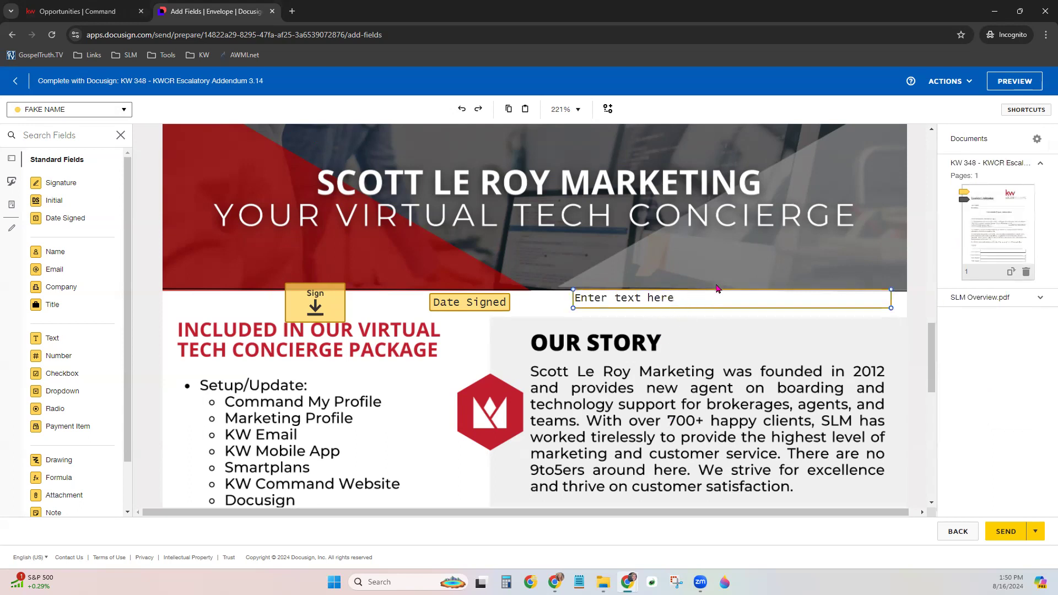
left_click(695, 301)
left_click(955, 196)
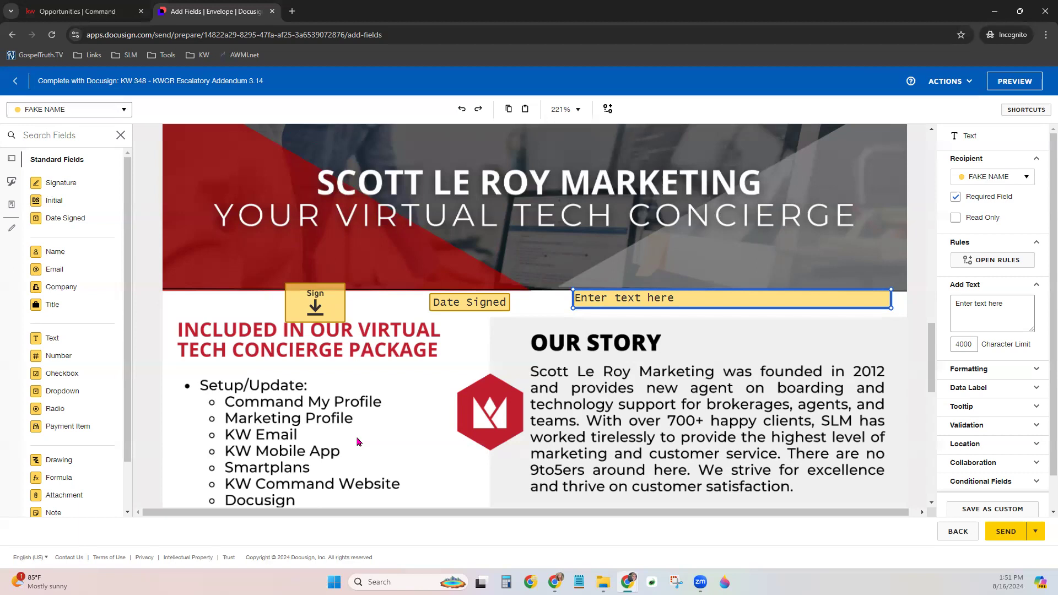
- Place a widened Text field filled with X's over the Setup/Update bullet
scroll(107, 386, "down", 1)
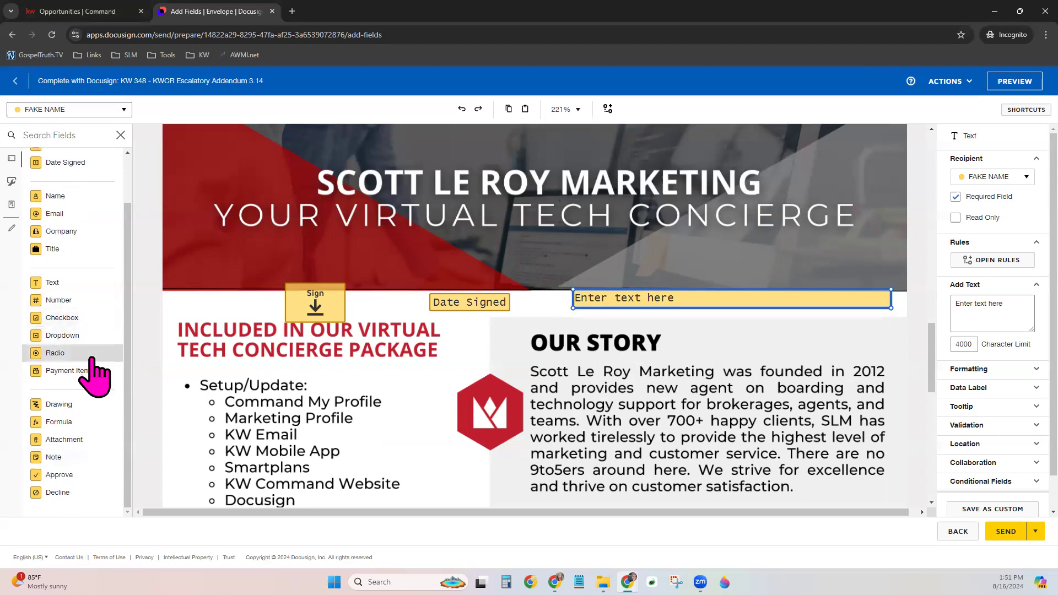
scroll(95, 373, "up", 1)
scroll(95, 374, "down", 1)
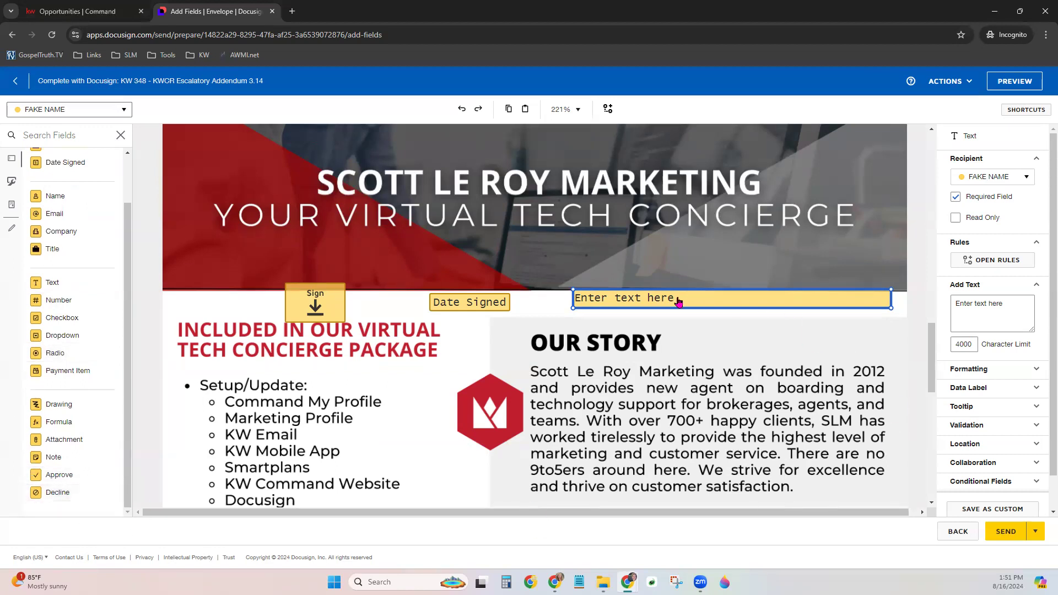
left_click_drag(679, 302, 687, 318)
scroll(80, 312, "up", 1)
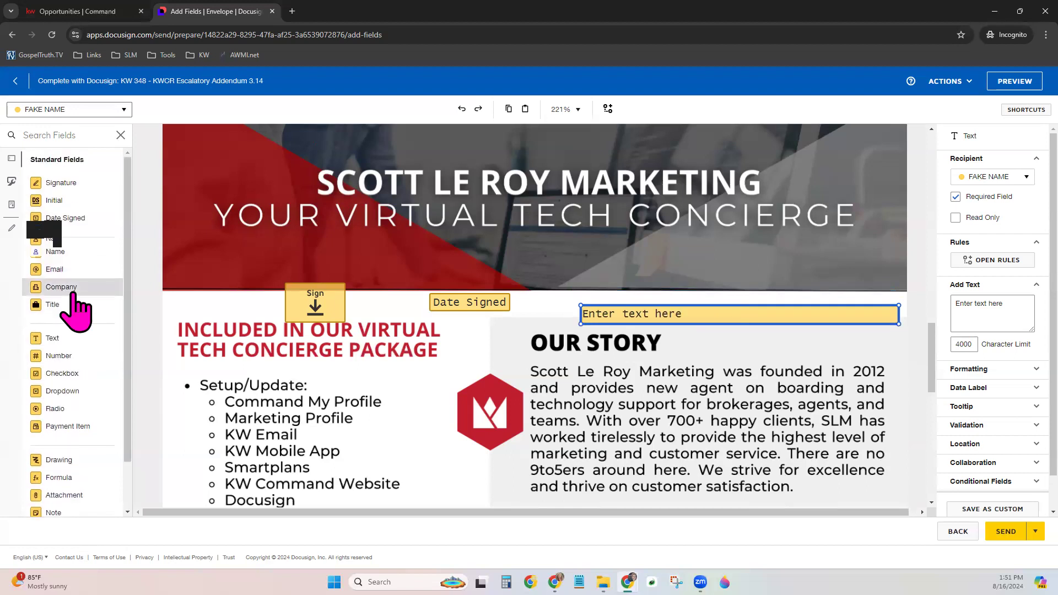
left_click_drag(50, 345, 194, 375)
left_click_drag(286, 394, 360, 395)
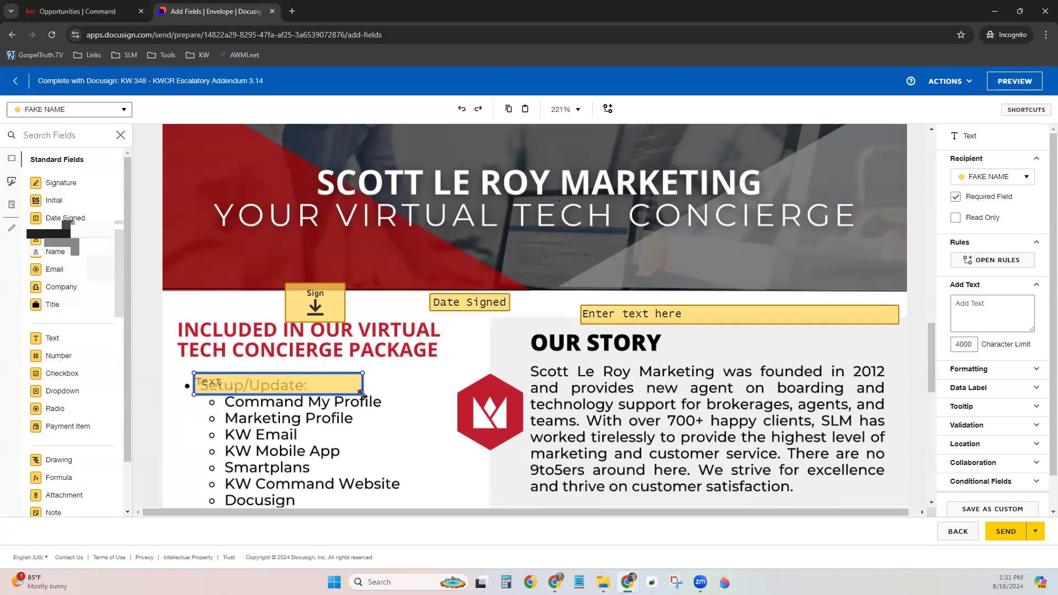
double_click(222, 390)
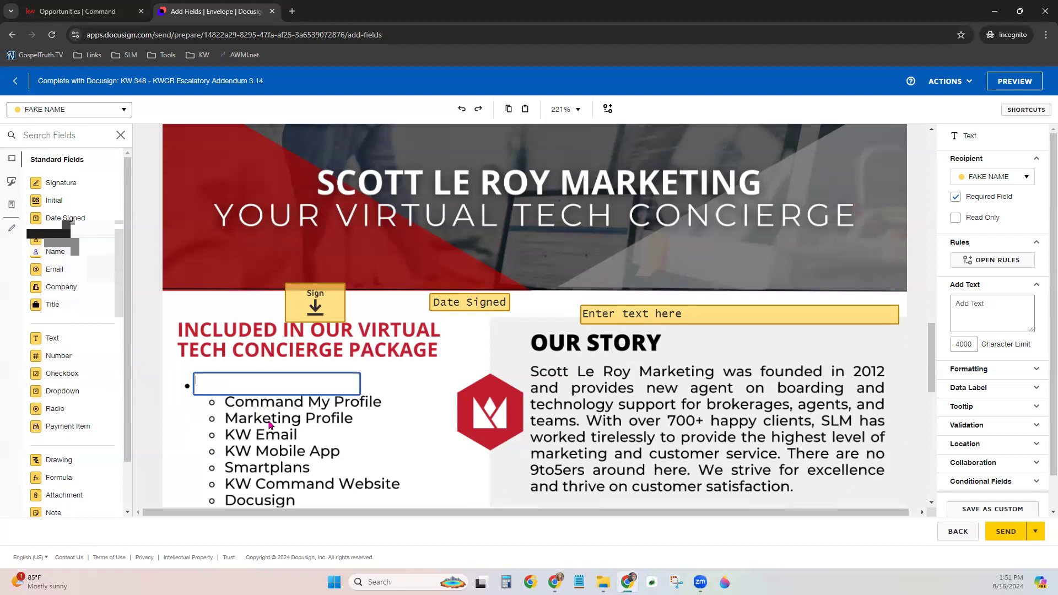
type("xxxxxxxxxxxxxxxxxxxxxx")
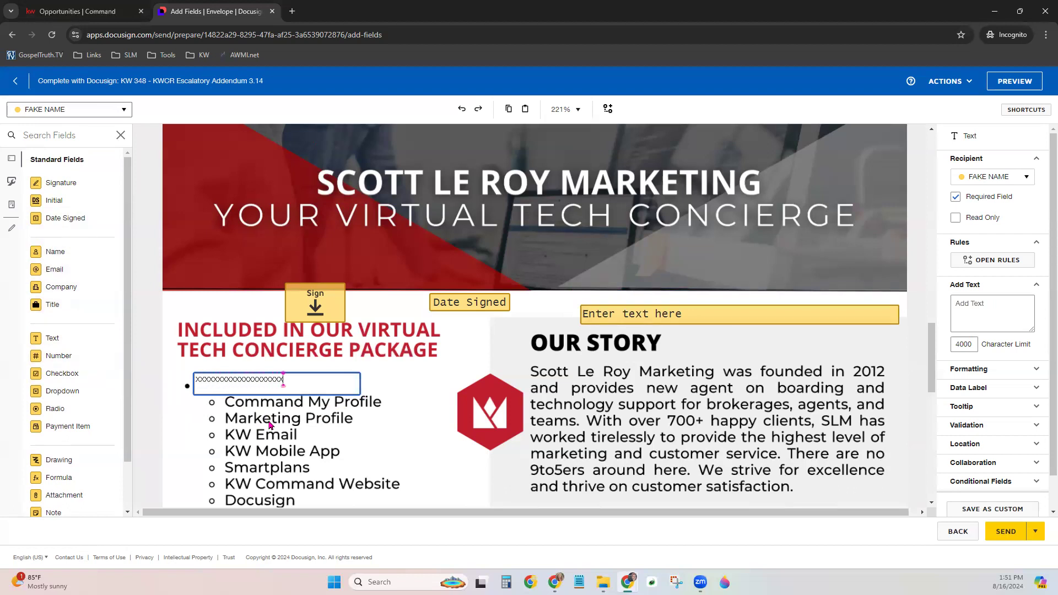
left_click(270, 424)
left_click_drag(301, 382, 296, 384)
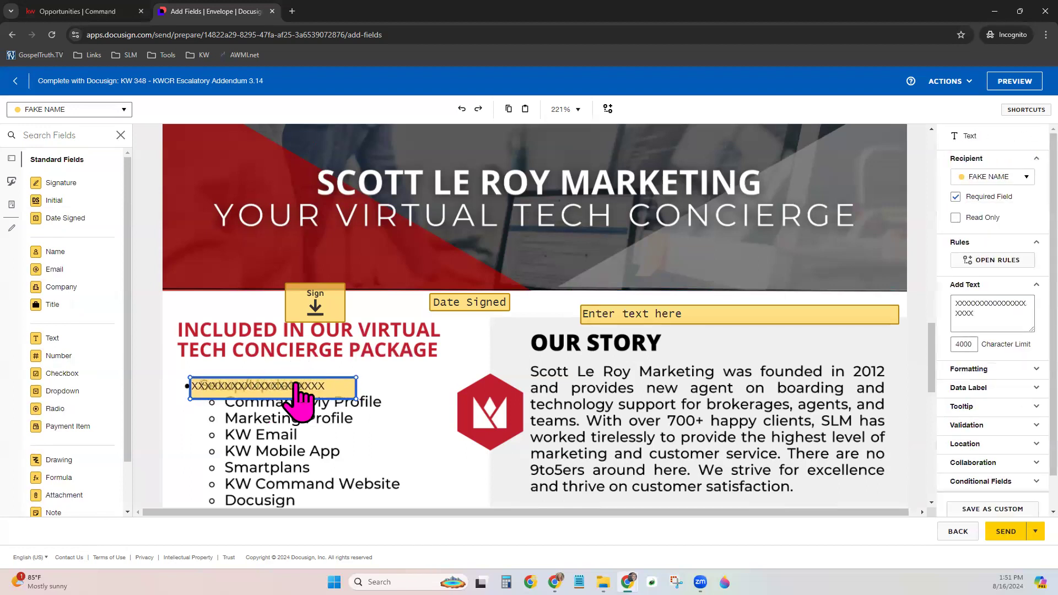
- Set the X field's font size to 12 and position it just above Command My Profile
left_click(1002, 369)
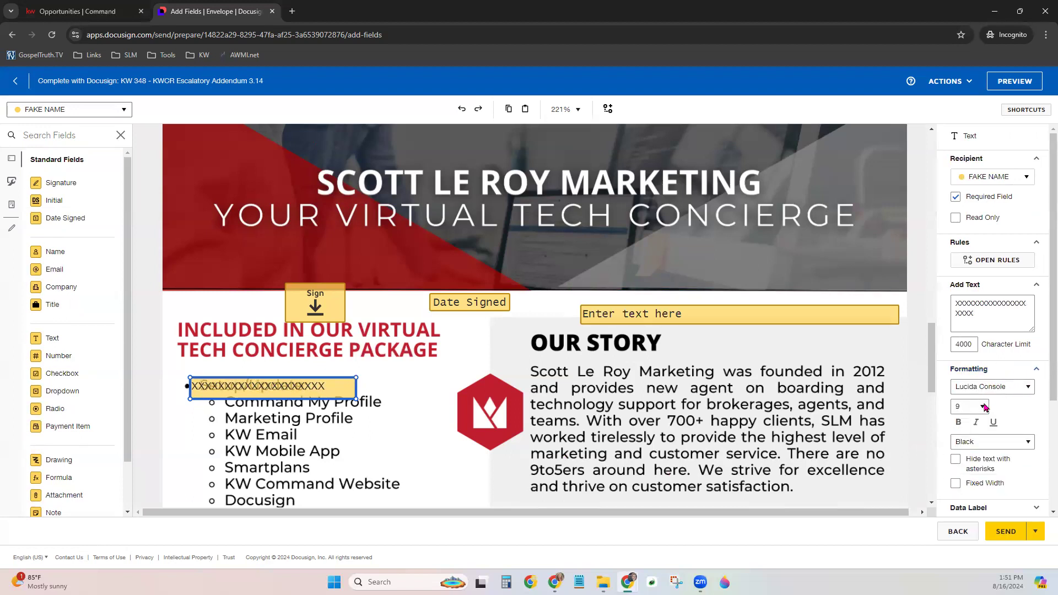
left_click(984, 406)
left_click(959, 293)
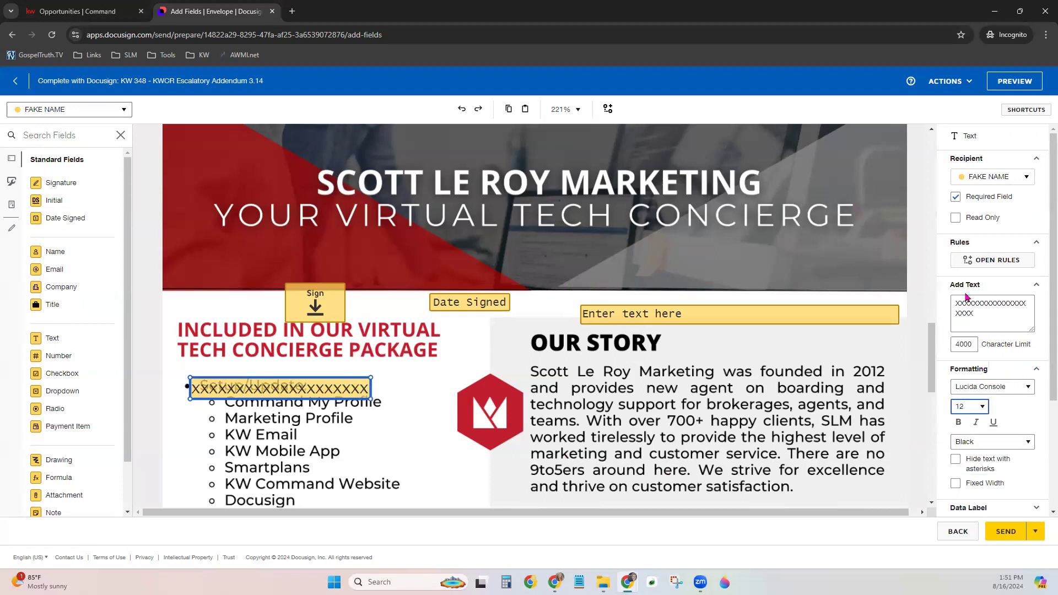
mouse_move(285, 388)
left_mouse_down()
mouse_move(290, 378)
mouse_move(284, 384)
left_mouse_up()
left_click(409, 479)
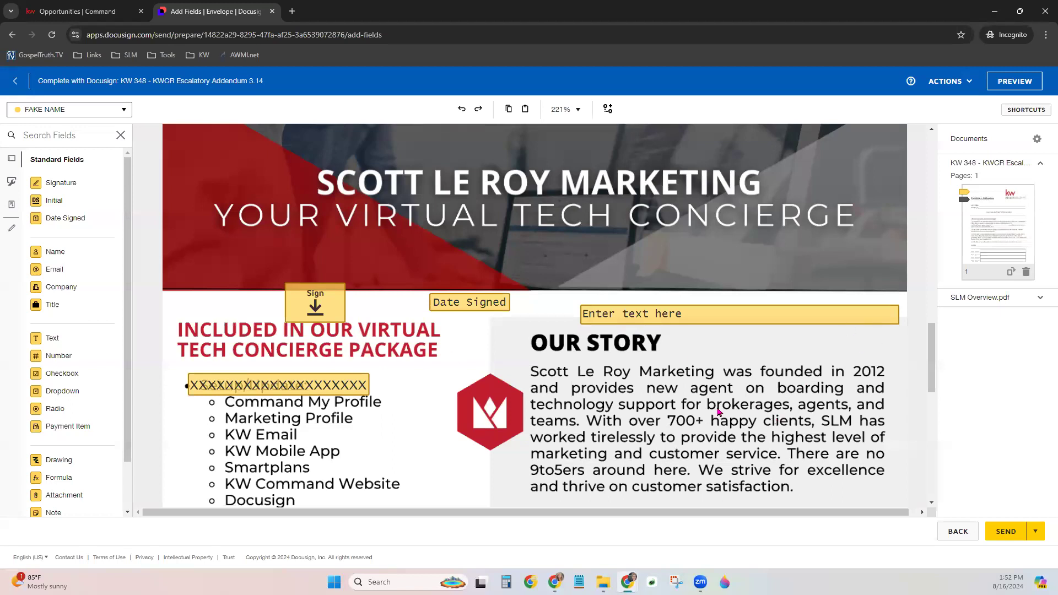
scroll(718, 413, "up", 8)
scroll(718, 413, "up", 6)
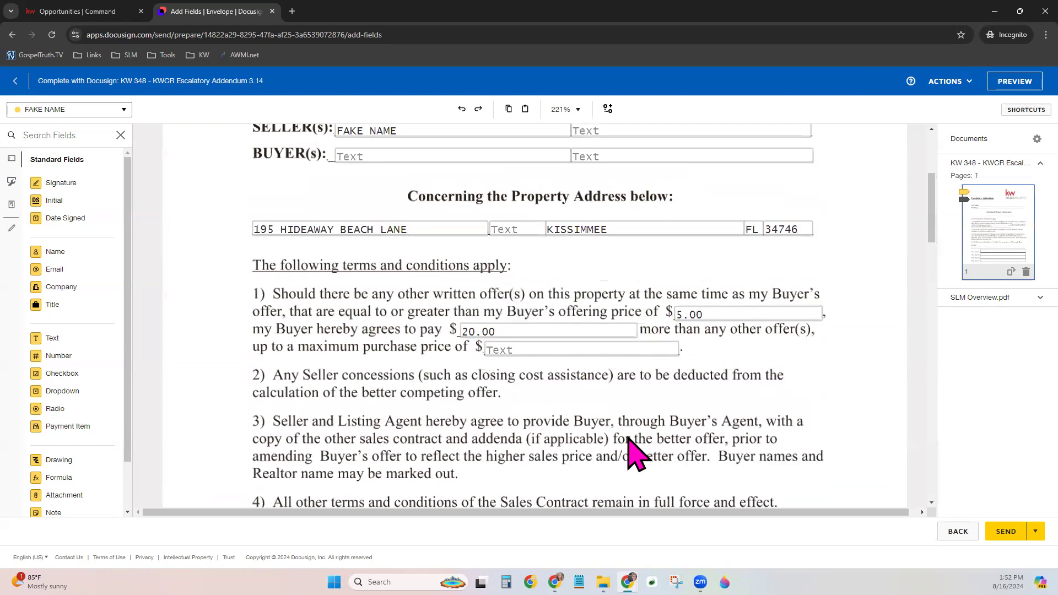
- Scroll to the addendum's signature lines and open the FAKE NAME recipient dropdown
scroll(633, 455, "down", 1)
scroll(637, 452, "down", 3)
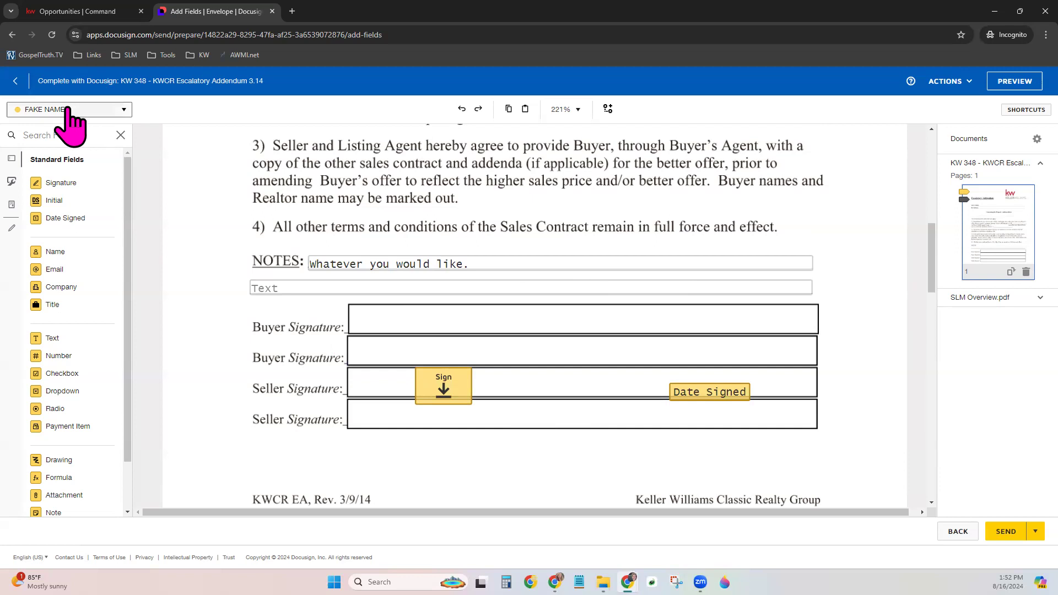
left_click(67, 110)
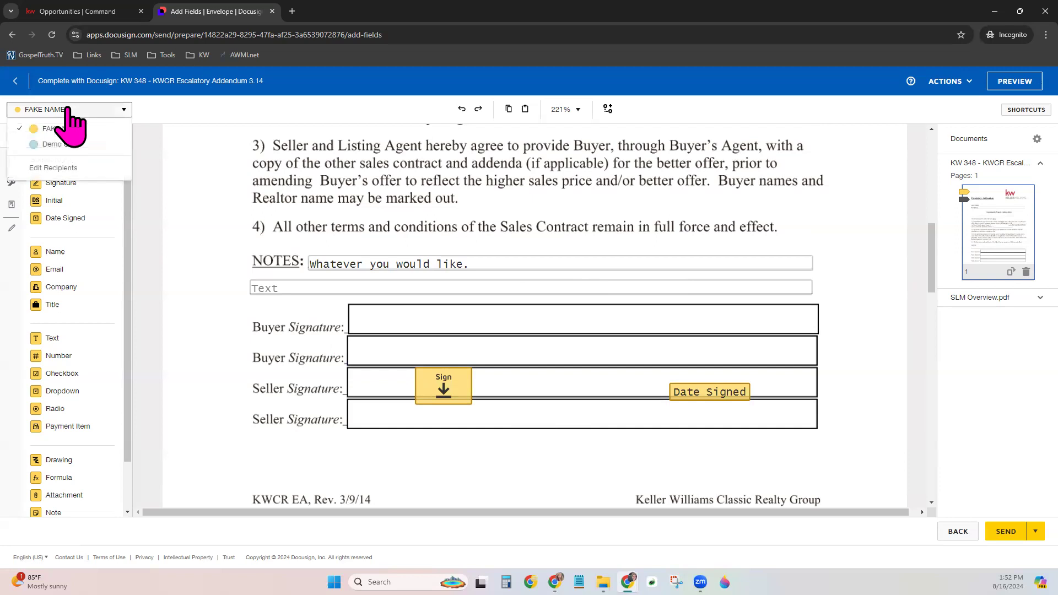
- For the Demo Only recipient, place Sign and Date Signed fields on the first Buyer Signature line
left_click(59, 144)
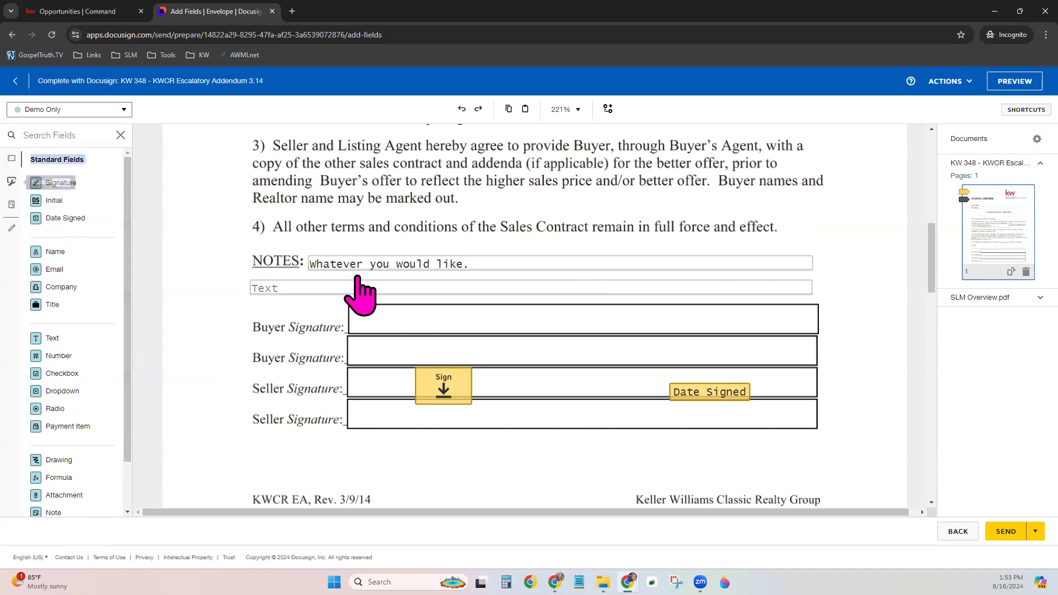
mouse_move(64, 184)
left_mouse_down()
mouse_move(362, 267)
mouse_move(66, 213)
mouse_move(211, 211)
mouse_move(236, 342)
mouse_move(378, 311)
mouse_move(544, 318)
left_mouse_up()
mouse_move(449, 336)
left_mouse_down()
mouse_move(357, 332)
mouse_move(419, 330)
mouse_move(393, 327)
left_mouse_up()
left_click(76, 219)
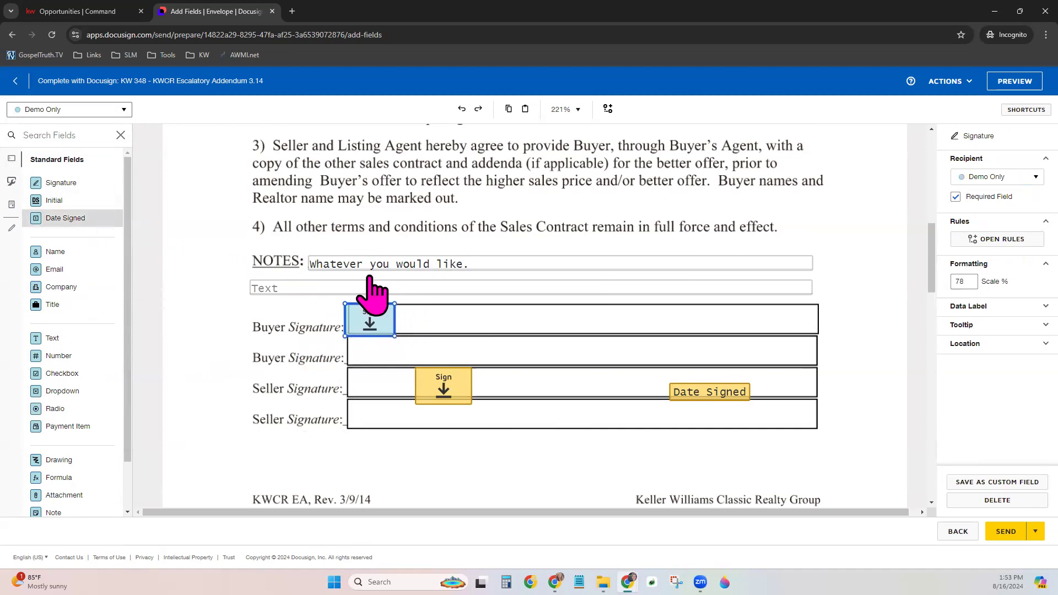
left_click(654, 312)
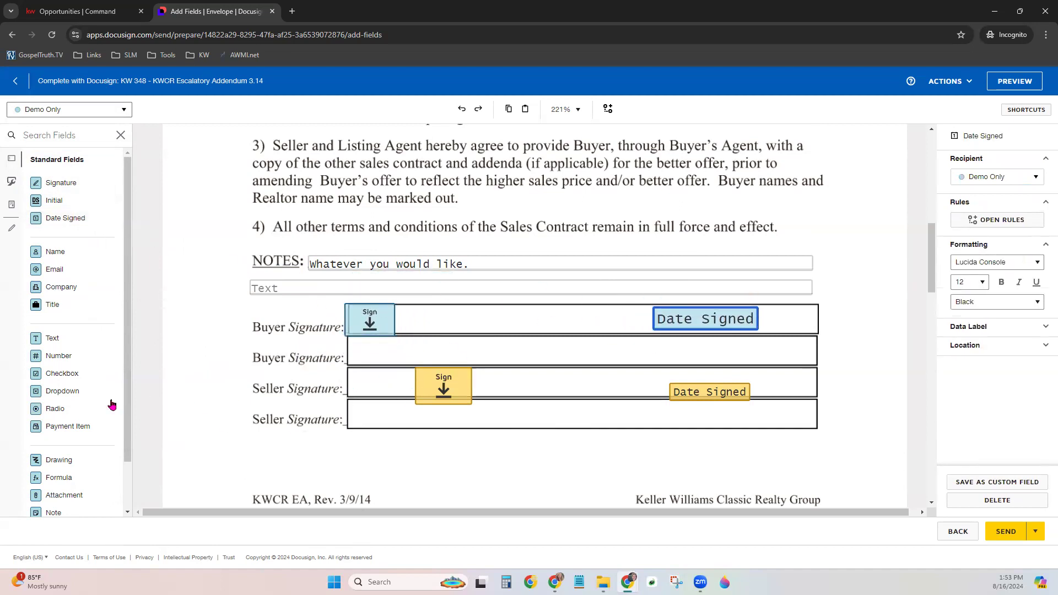
scroll(293, 402, "down", 1)
scroll(294, 402, "down", 1)
scroll(293, 394, "up", 3)
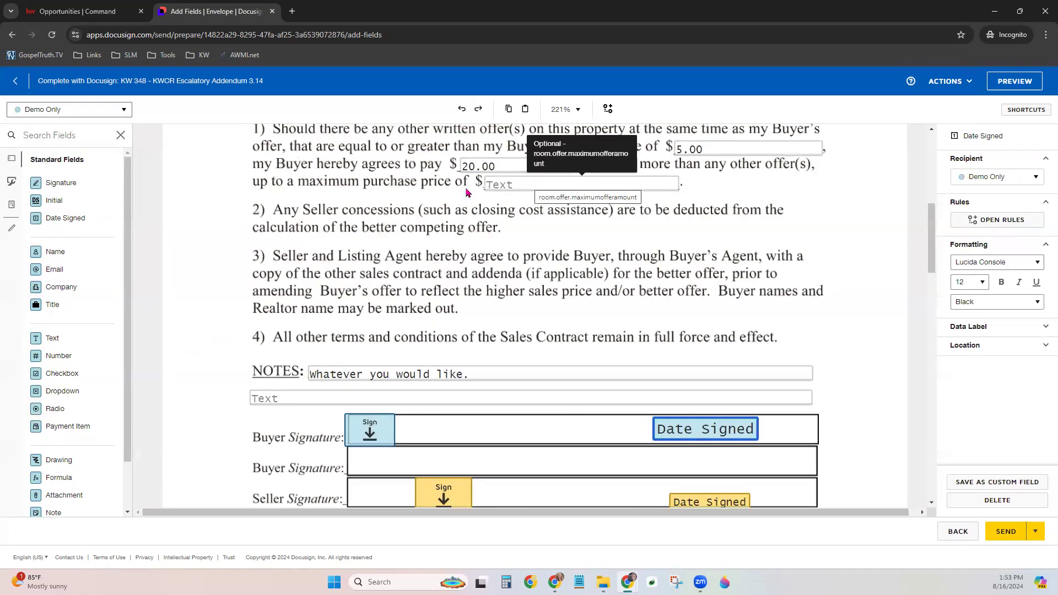
scroll(519, 229, "up", 2)
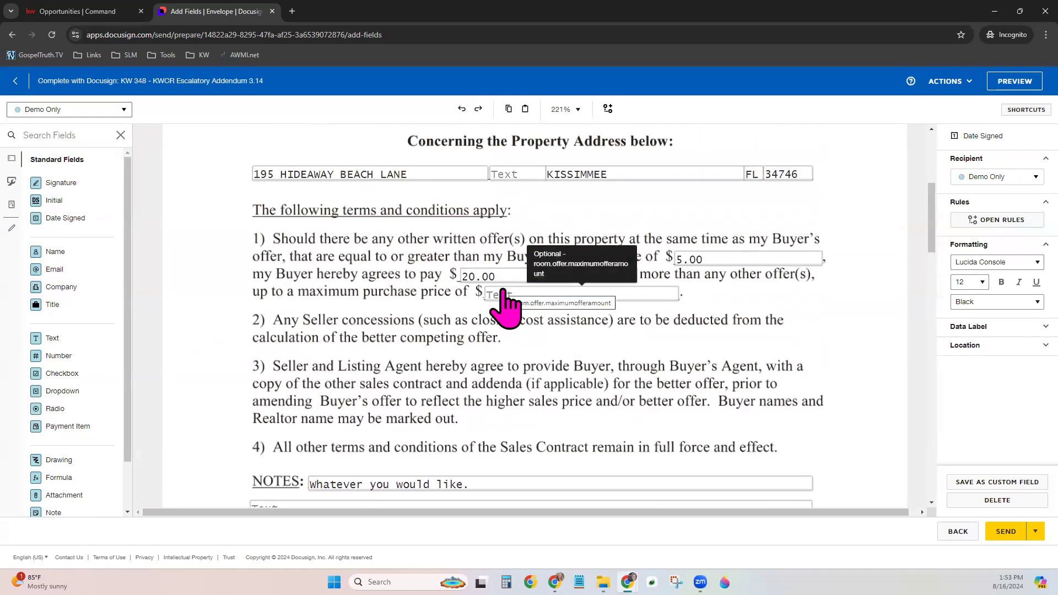
- Change the amount after 'agrees to pay $' from 20.00 to 140.00
left_click(503, 292)
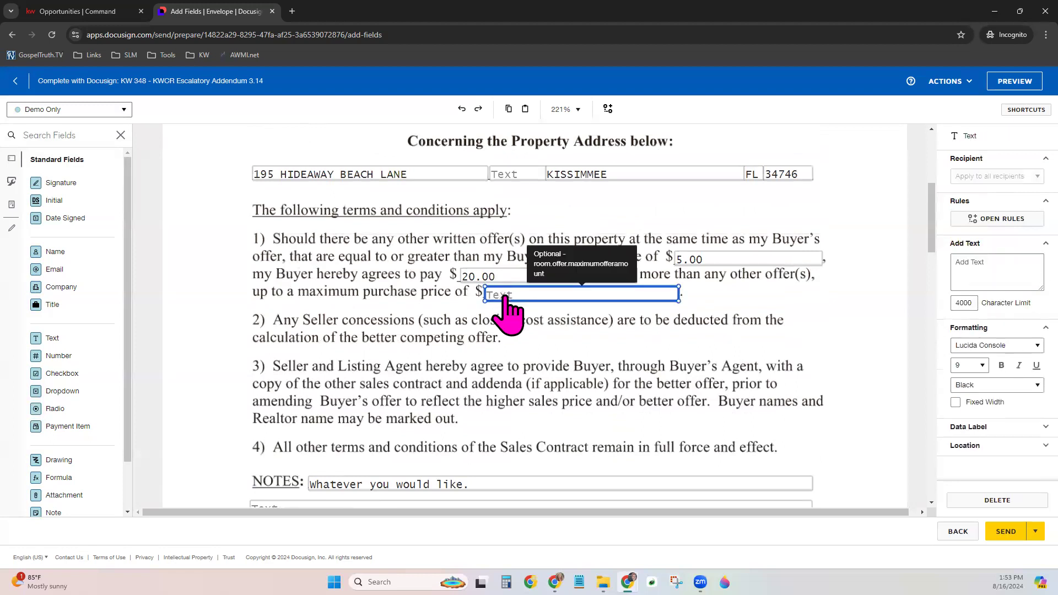
left_click(510, 291)
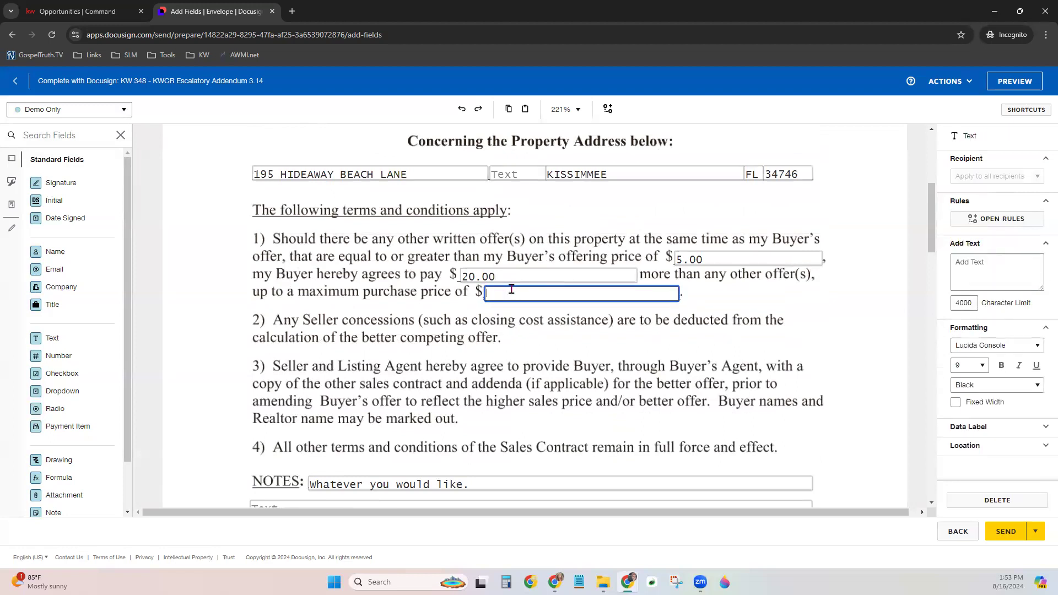
left_click(512, 281)
left_click(489, 274)
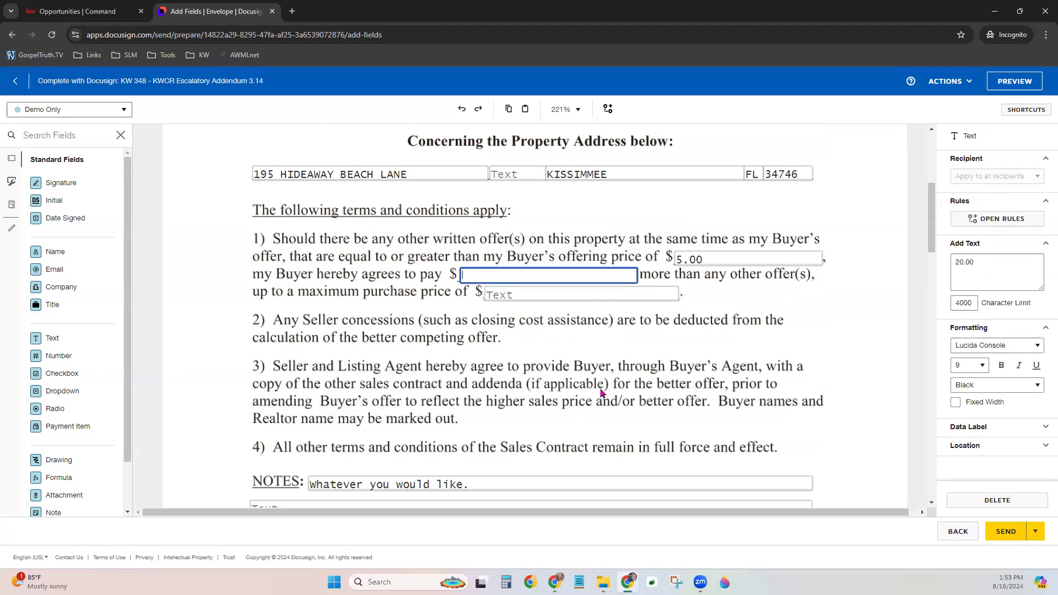
type("140")
left_click(713, 359)
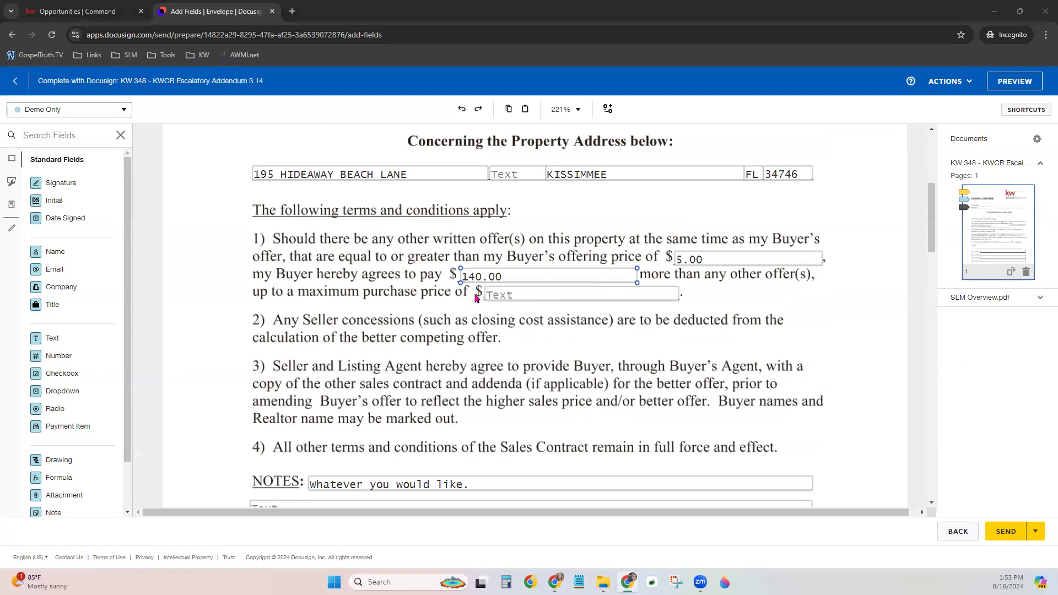
scroll(539, 394, "down", 2)
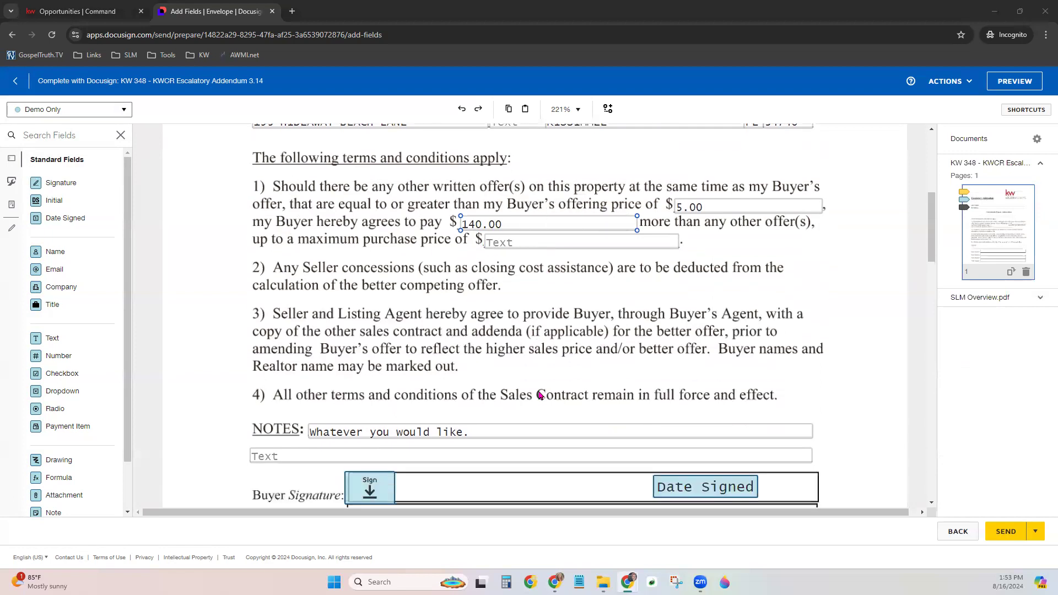
scroll(539, 395, "down", 4)
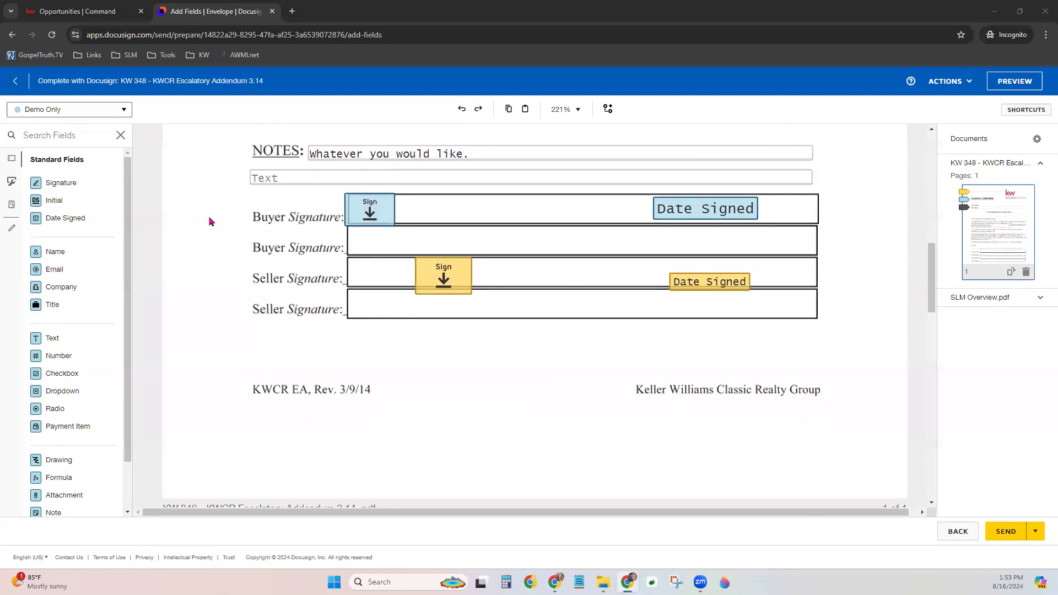
left_click(52, 338)
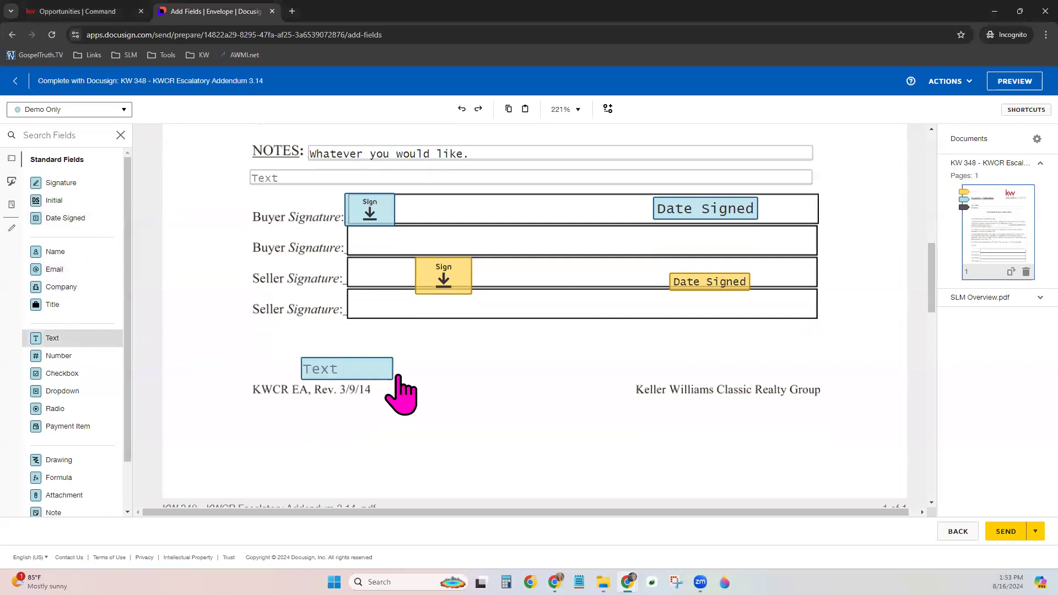
left_click(435, 367)
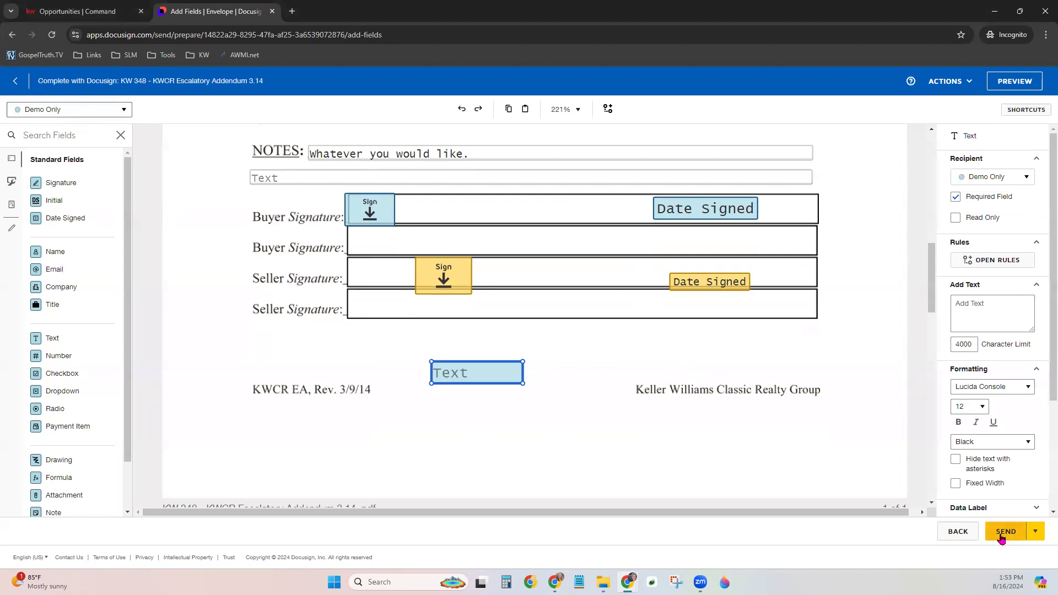
left_click(1036, 532)
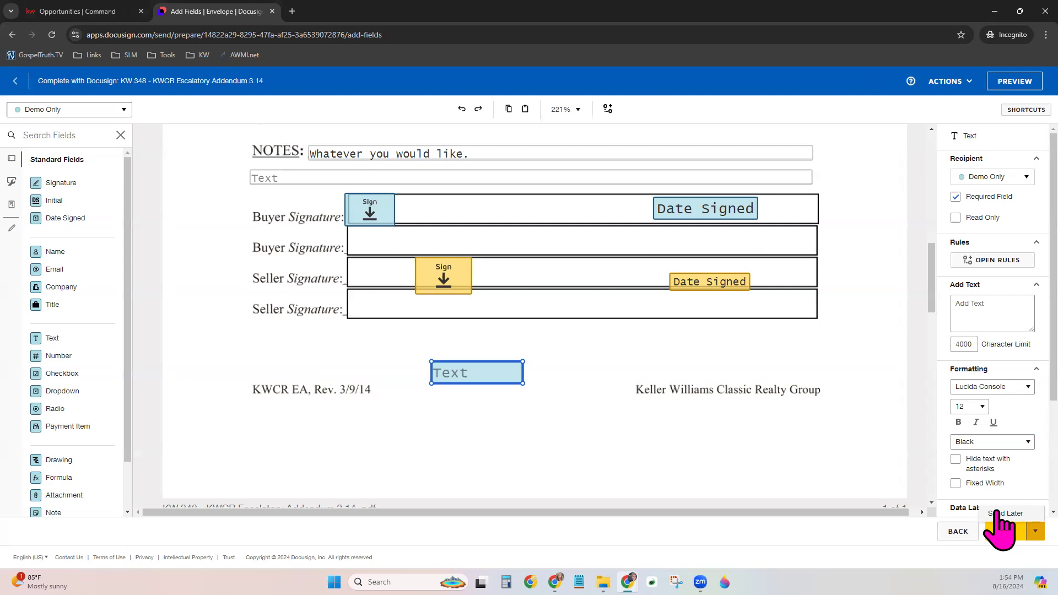
left_click(374, 394)
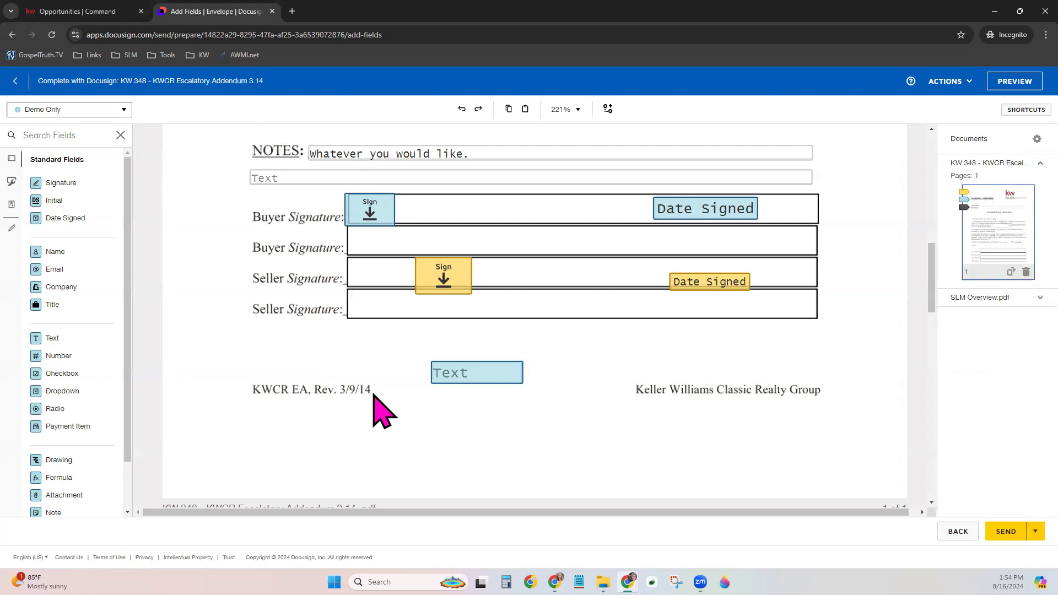
- Enter 'Sample Text - Here' in the bottom Text field
left_click(457, 373)
left_click(467, 372)
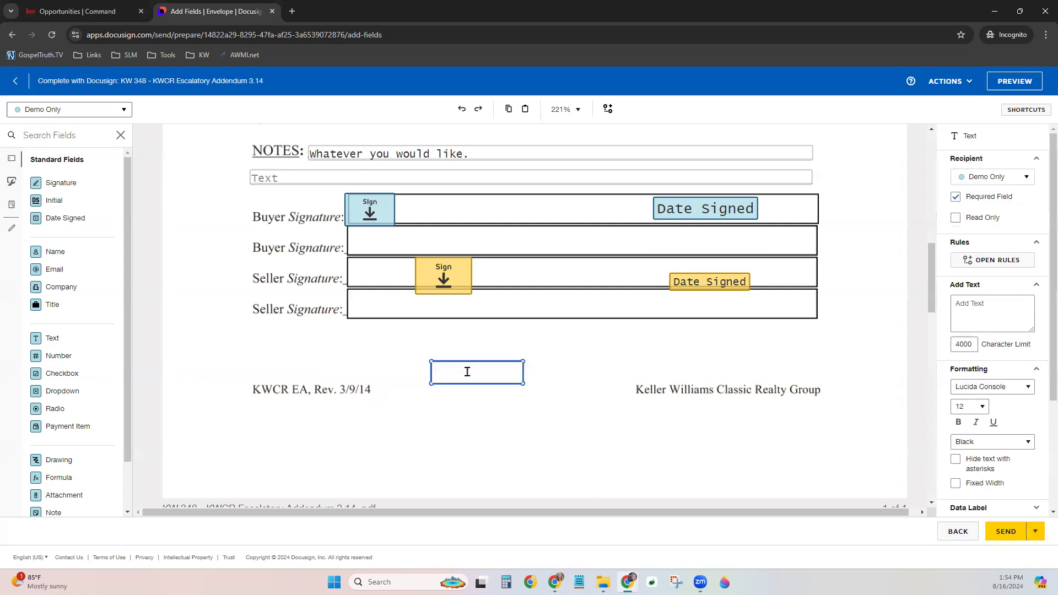
type("sAMPEL tE")
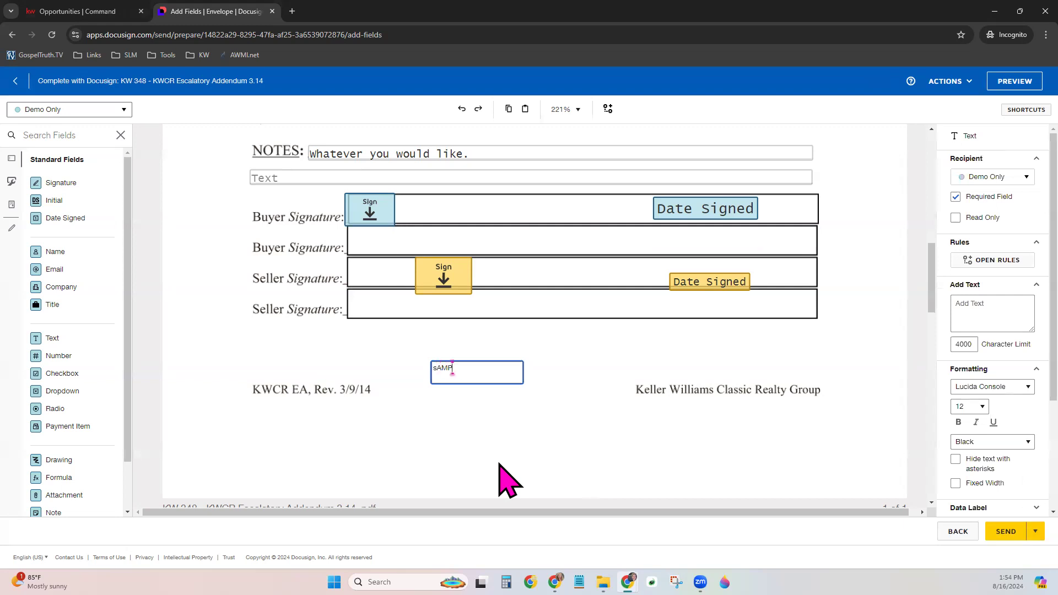
key("BackSpace")
key("BackSpace")
key("BackSpace")
key("BackSpace")
type("ample t")
type("ext - Here")
key("Return")
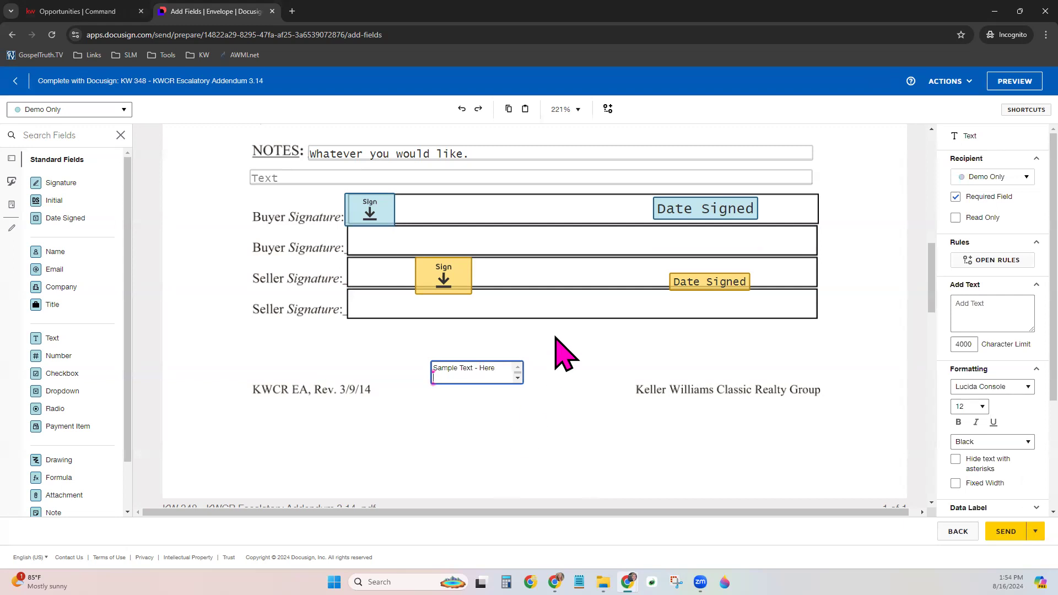
left_click(550, 348)
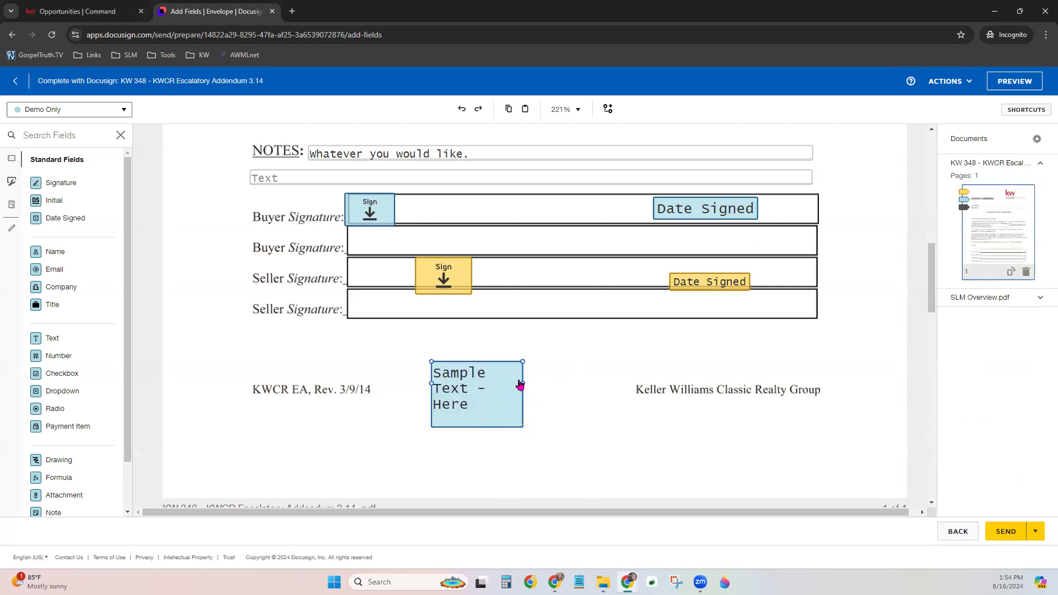
- Move and widen the sample text field into a box beneath the Seller Signature lines
mouse_move(474, 380)
left_mouse_down()
mouse_move(488, 337)
mouse_move(471, 329)
left_mouse_up()
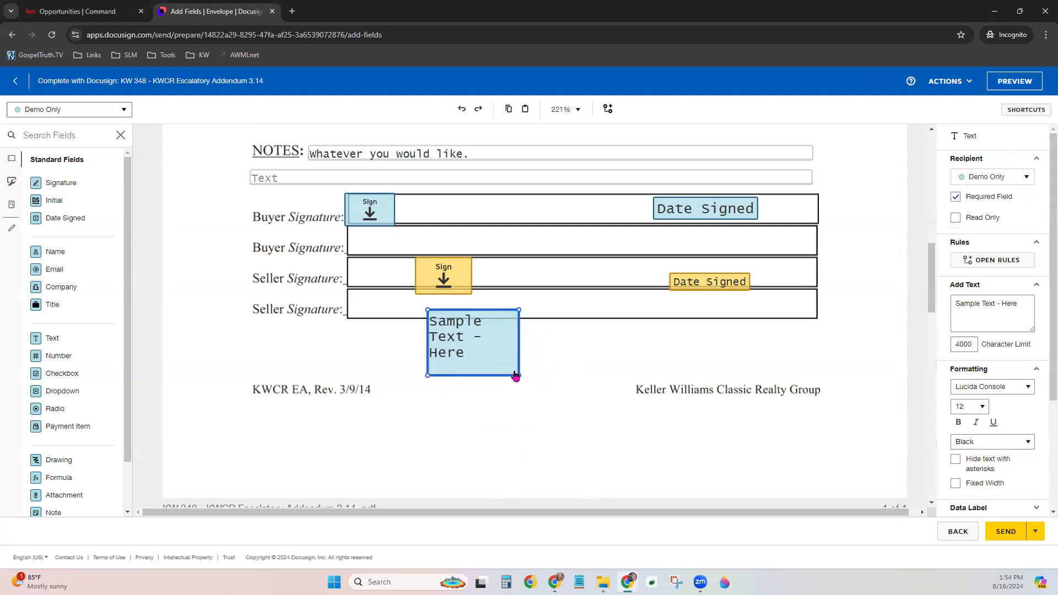
left_click_drag(601, 370, 762, 355)
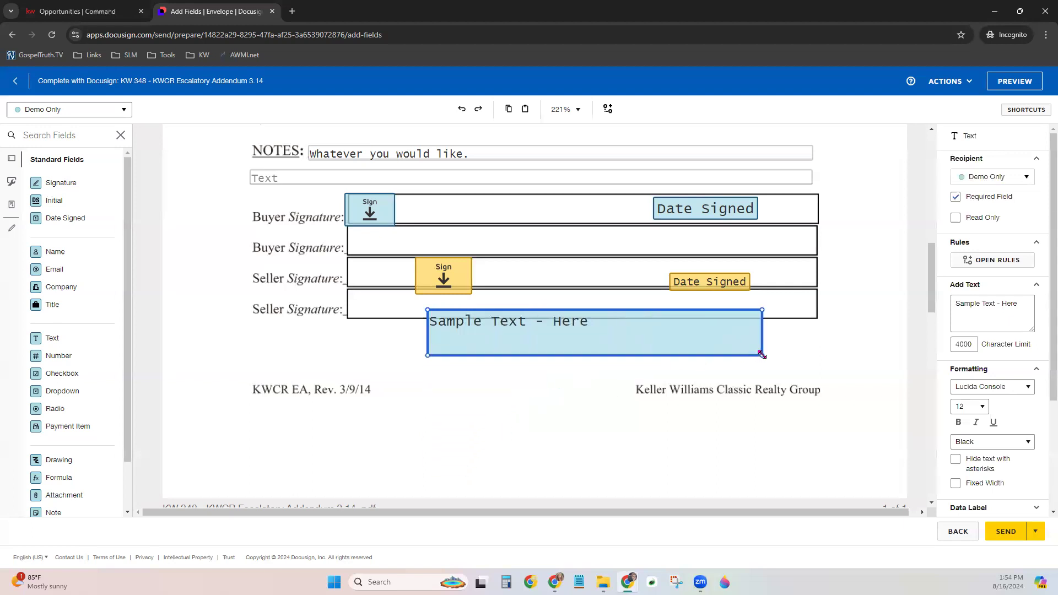
left_click_drag(633, 349, 550, 344)
left_click(483, 422)
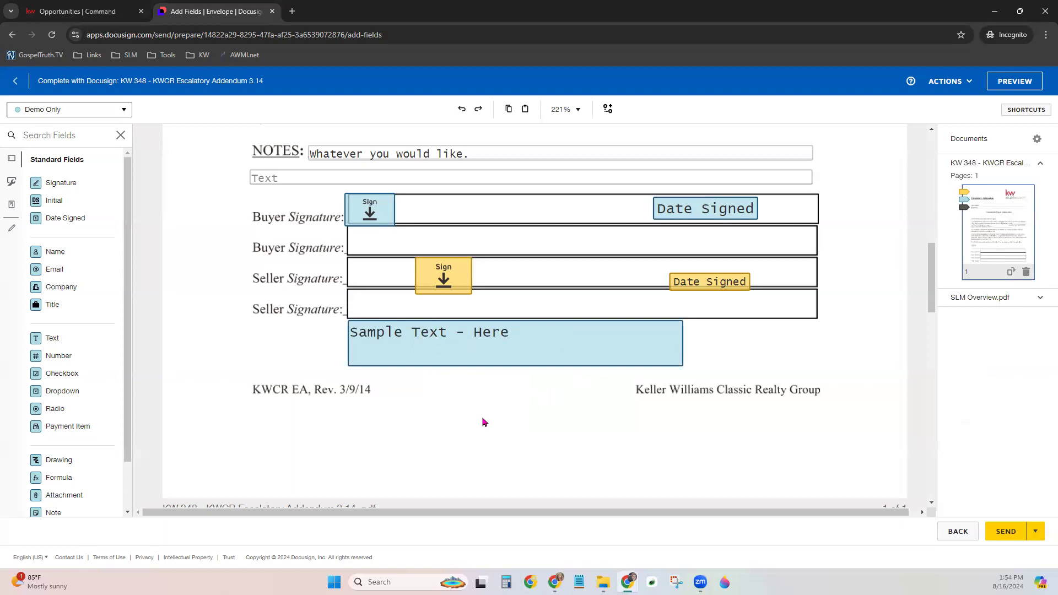
- Enter 'Add Text Here' in the first BUYER(s) Text field at the top of the addendum
scroll(483, 422, "up", 8)
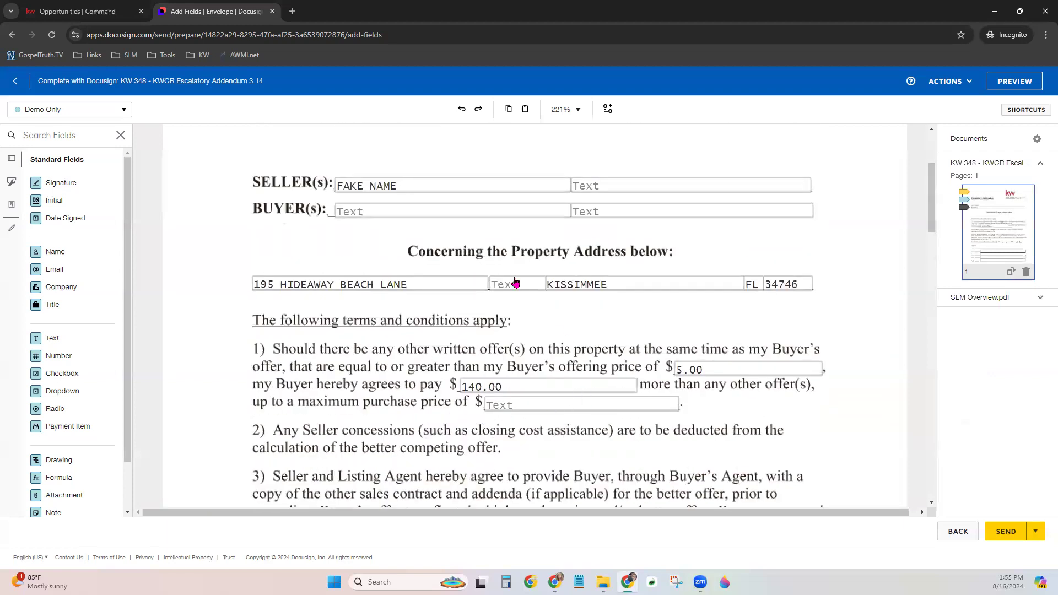
scroll(533, 338, "up", 1)
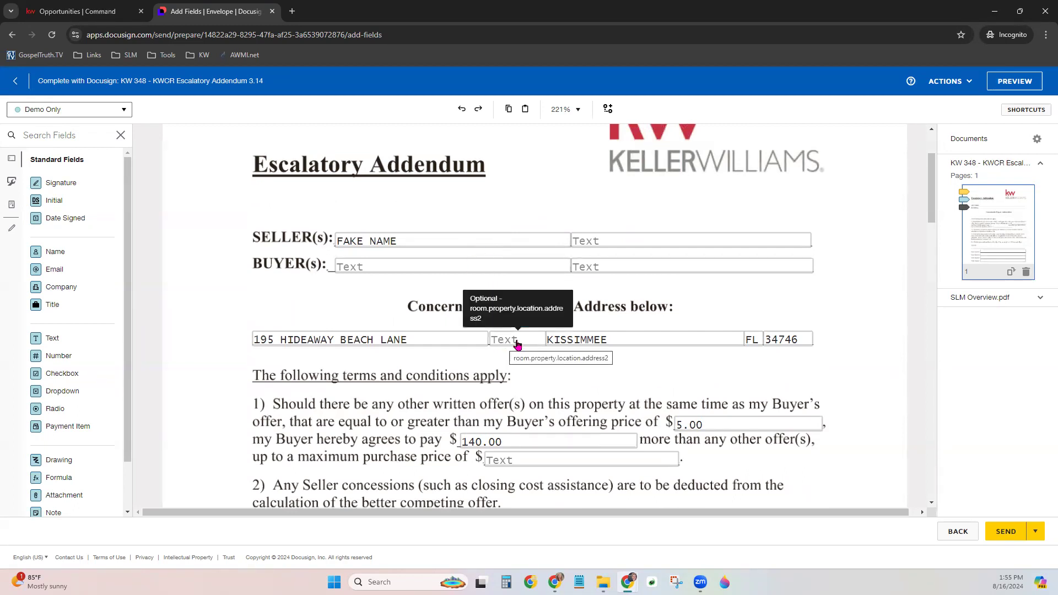
left_click(418, 263)
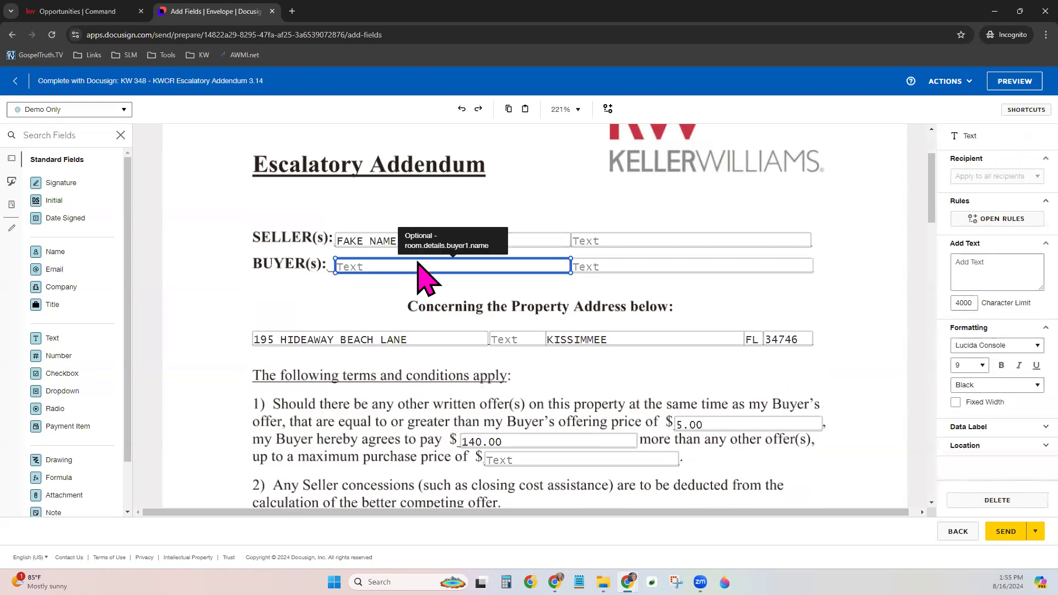
left_click(417, 261)
type("Add Text Here")
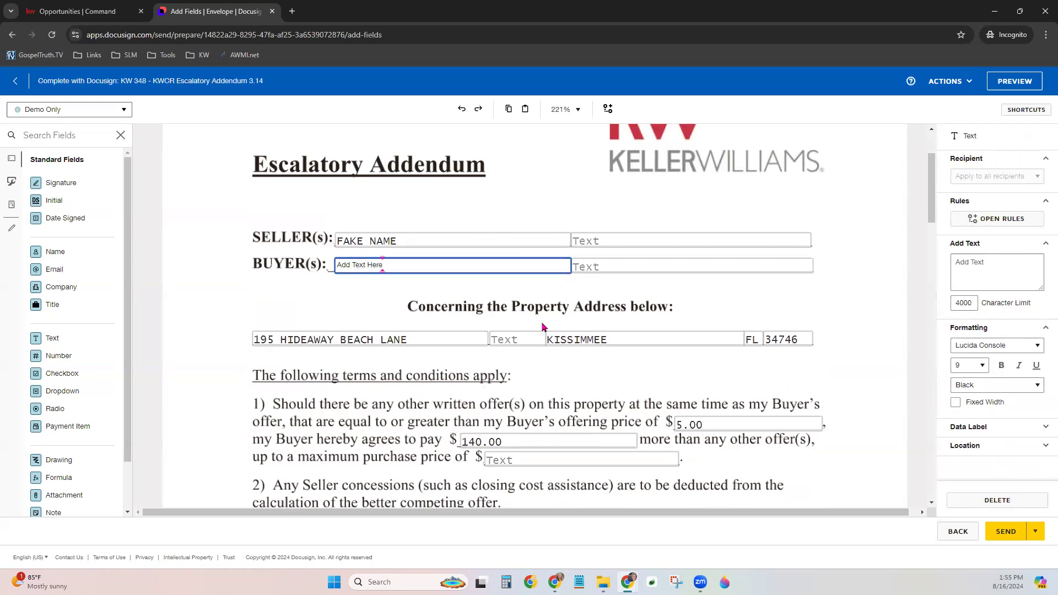
left_click(575, 197)
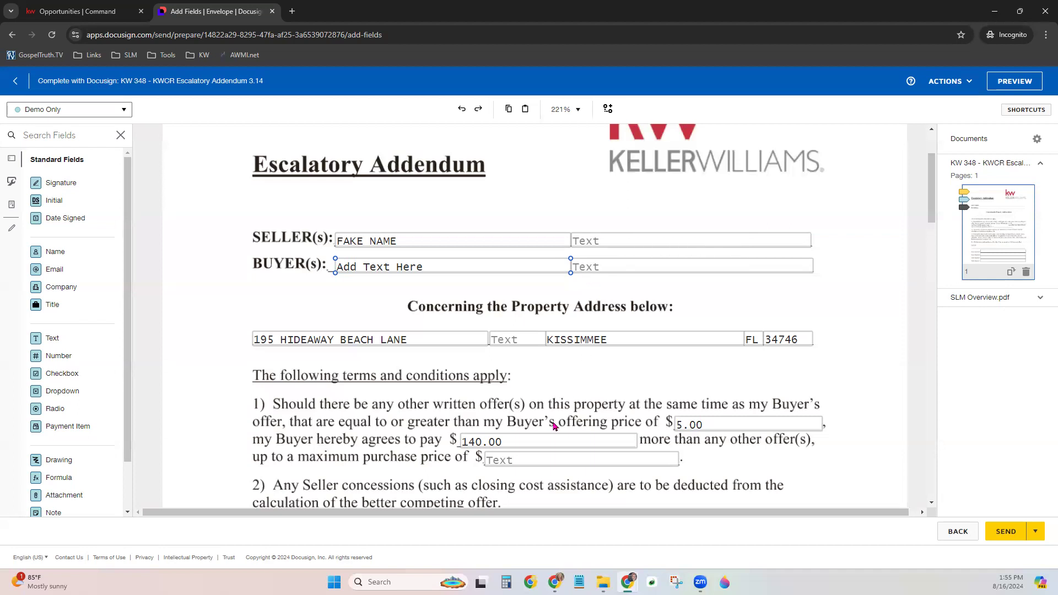
scroll(566, 420, "down", 20)
scroll(568, 419, "up", 6)
scroll(568, 419, "up", 15)
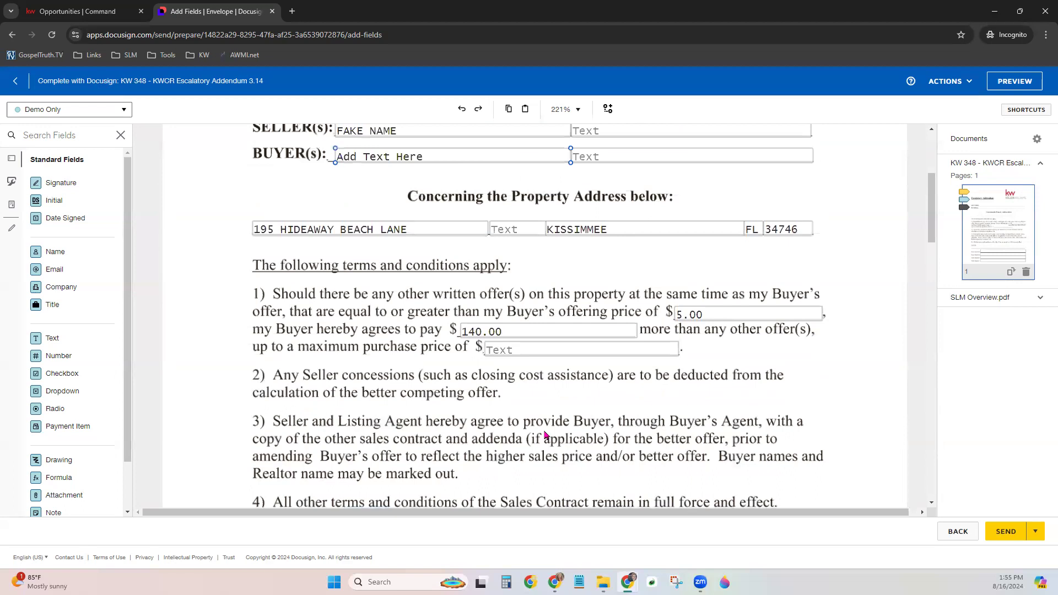
- Use ACTIONS > Save and Close to keep the Escalatory Addendum envelope as a Draft
left_click(949, 81)
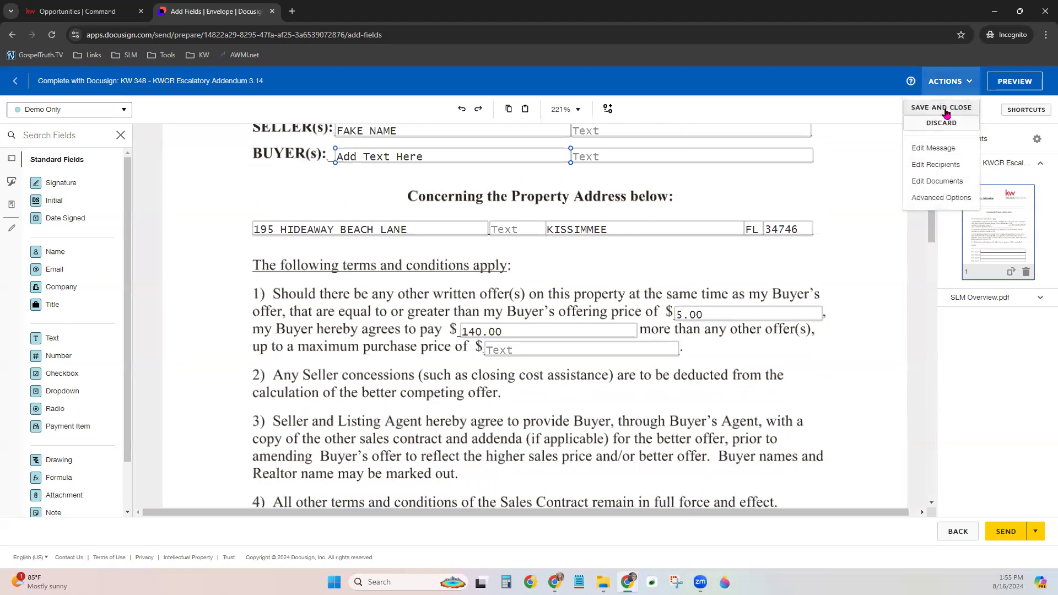
left_click(945, 111)
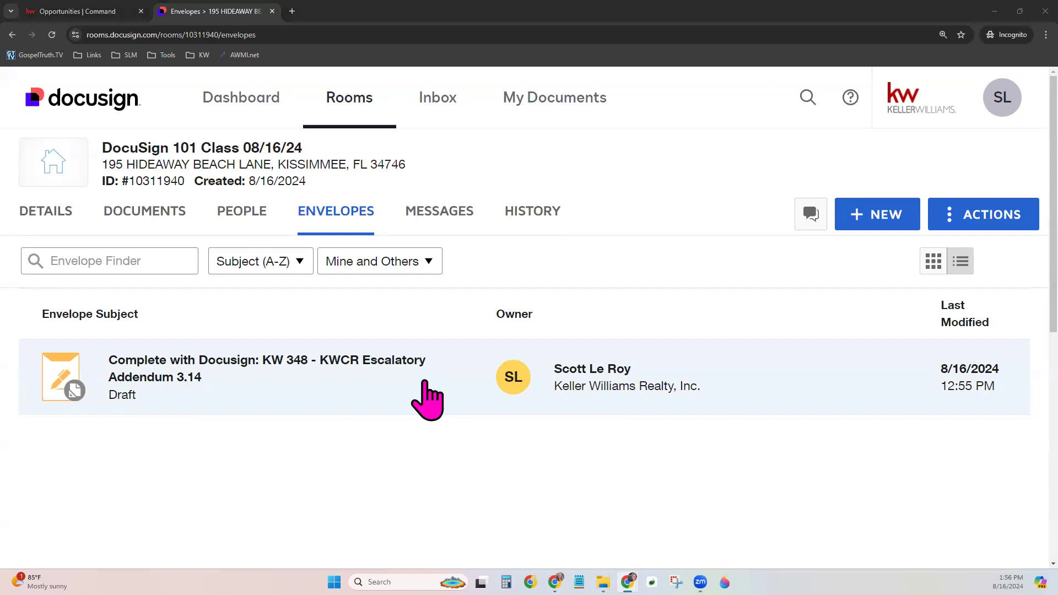
- Show the room's Documents tab listing the KW 348 - KWCR Escalatory Addendum and SLM Overview
scroll(285, 501, "down", 1)
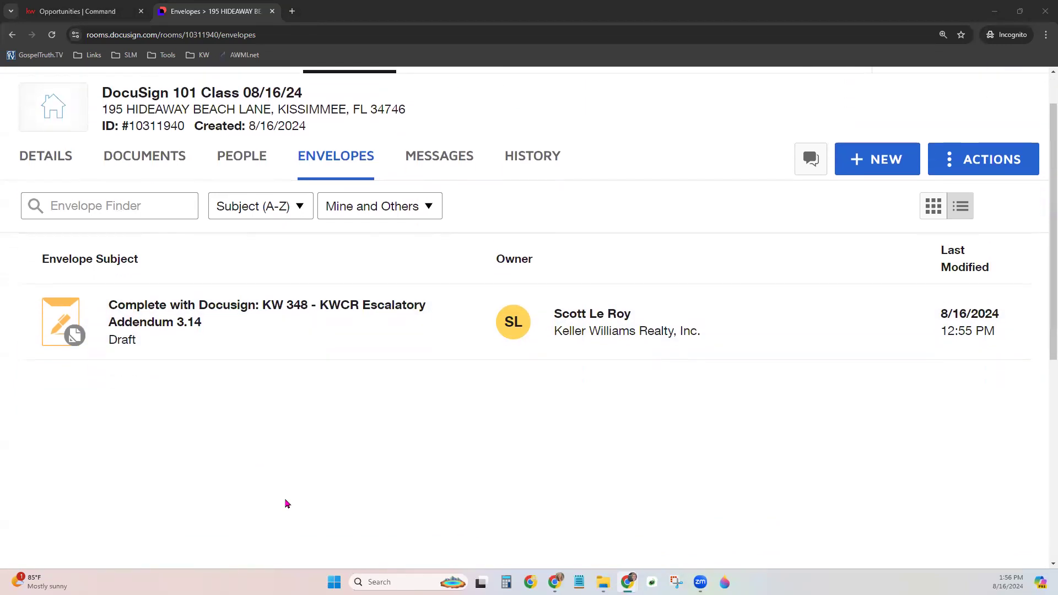
scroll(289, 452, "up", 1)
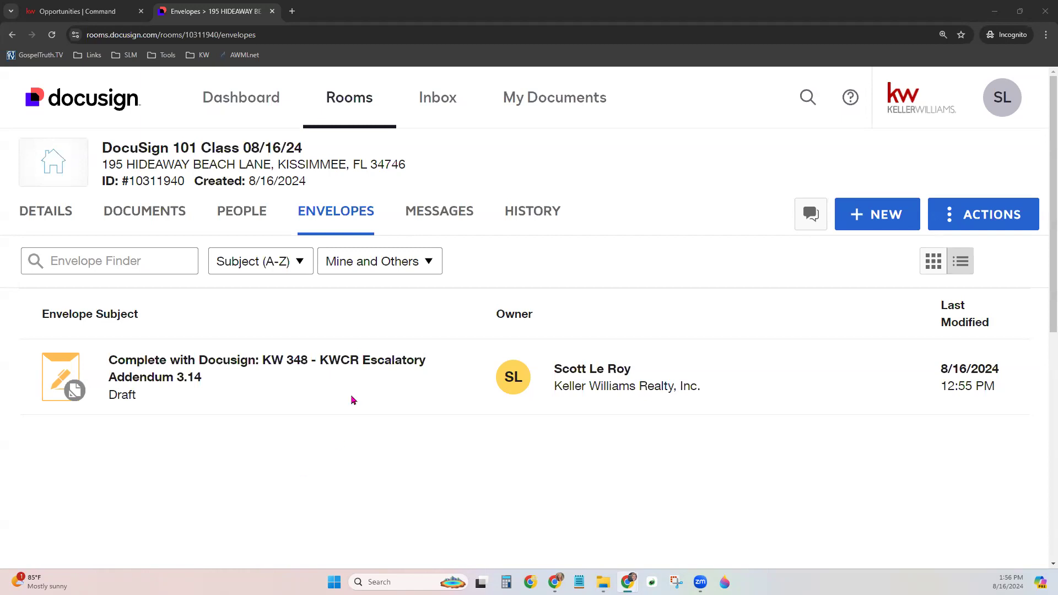
left_click(148, 214)
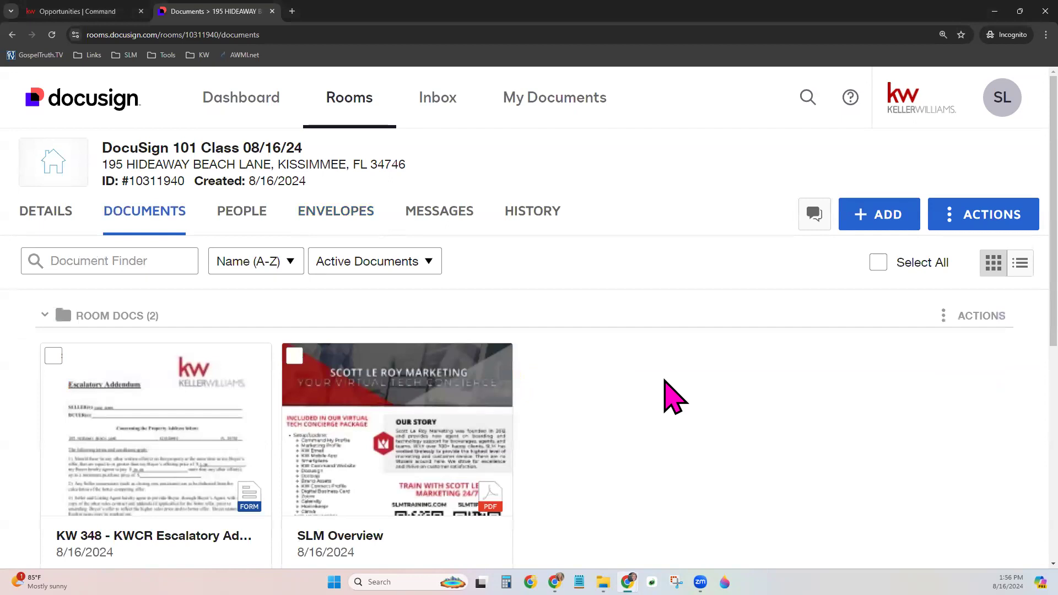
scroll(673, 396, "down", 2)
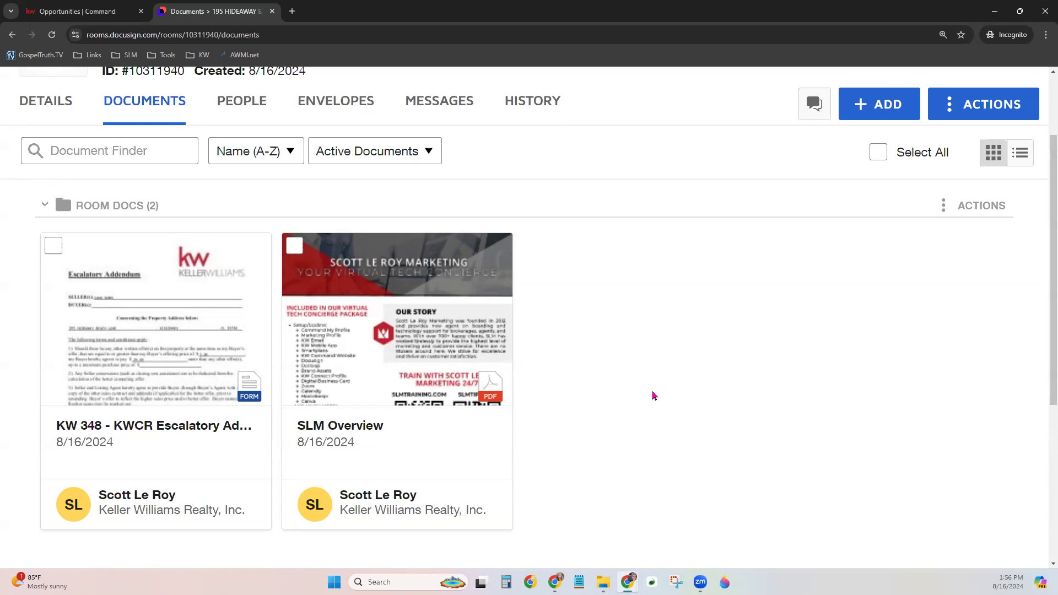
- Back in KW Command, open the opportunity's Documents tab on the Listed checklist (0 of 24 uploaded)
left_click(76, 13)
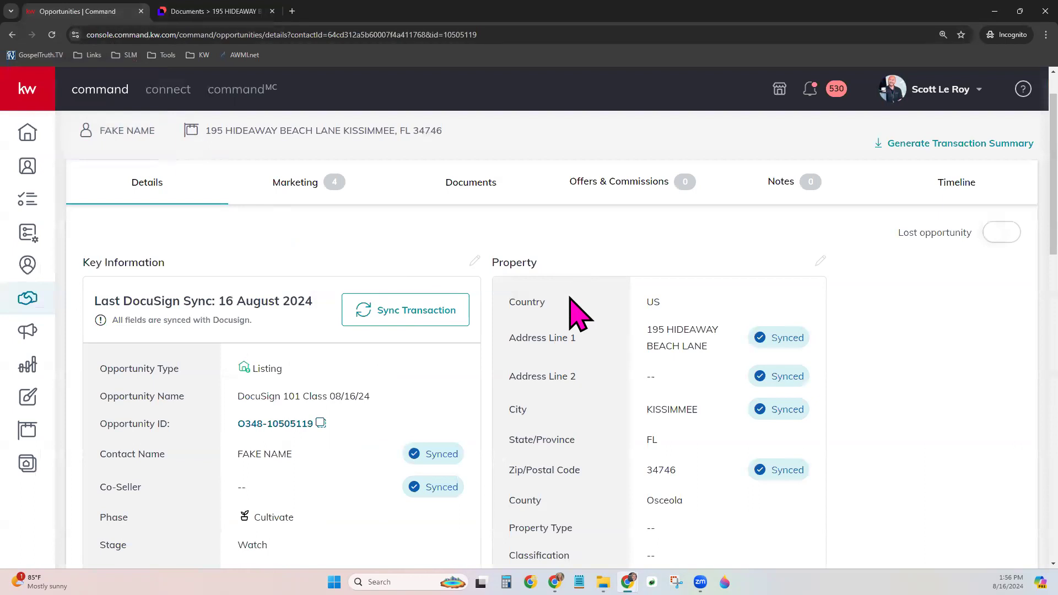
scroll(573, 311, "up", 1)
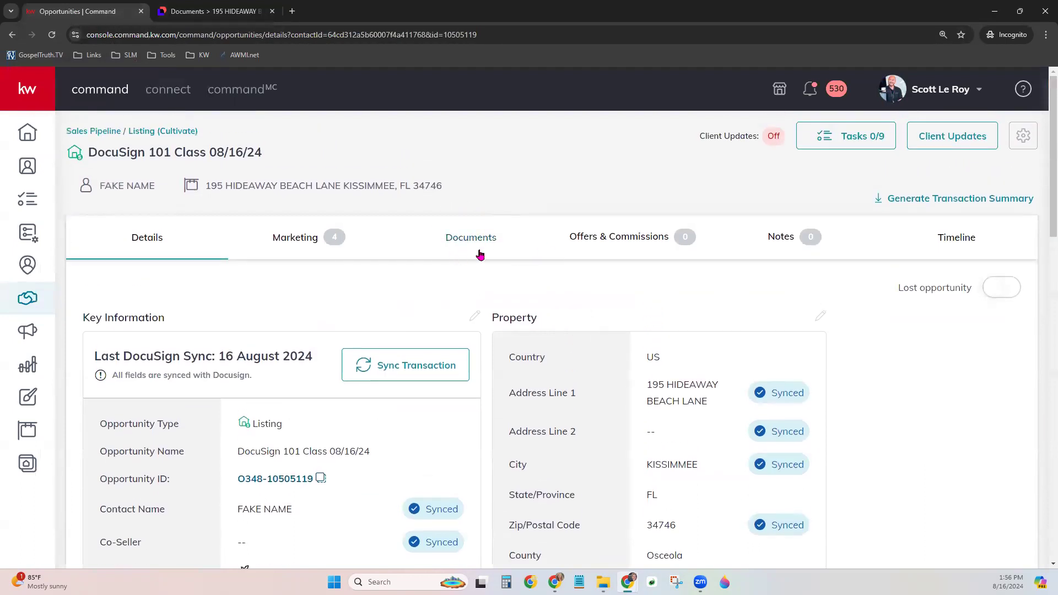
left_click(461, 242)
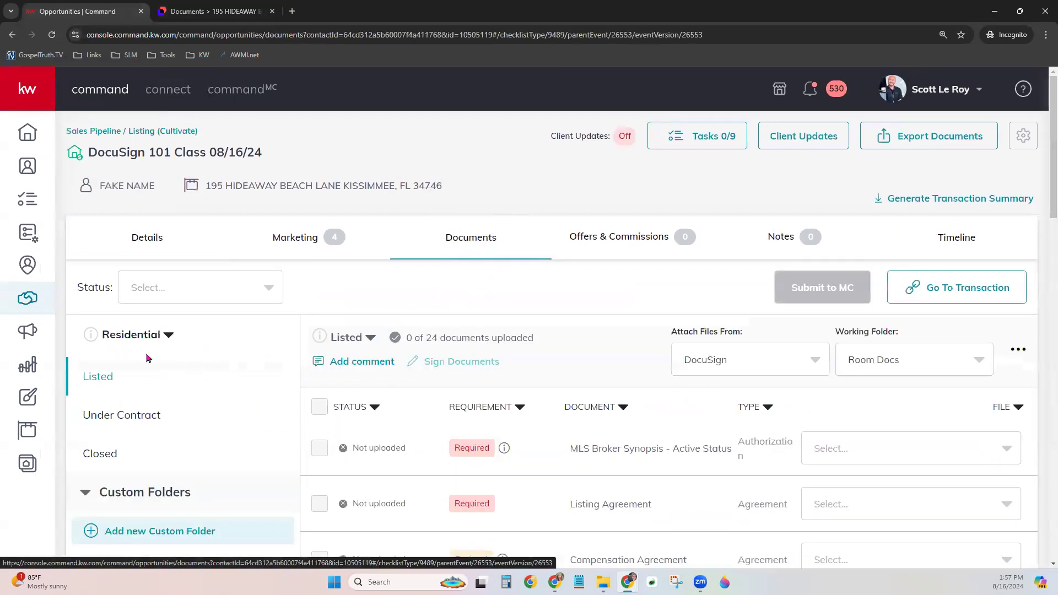
scroll(202, 352, "down", 1)
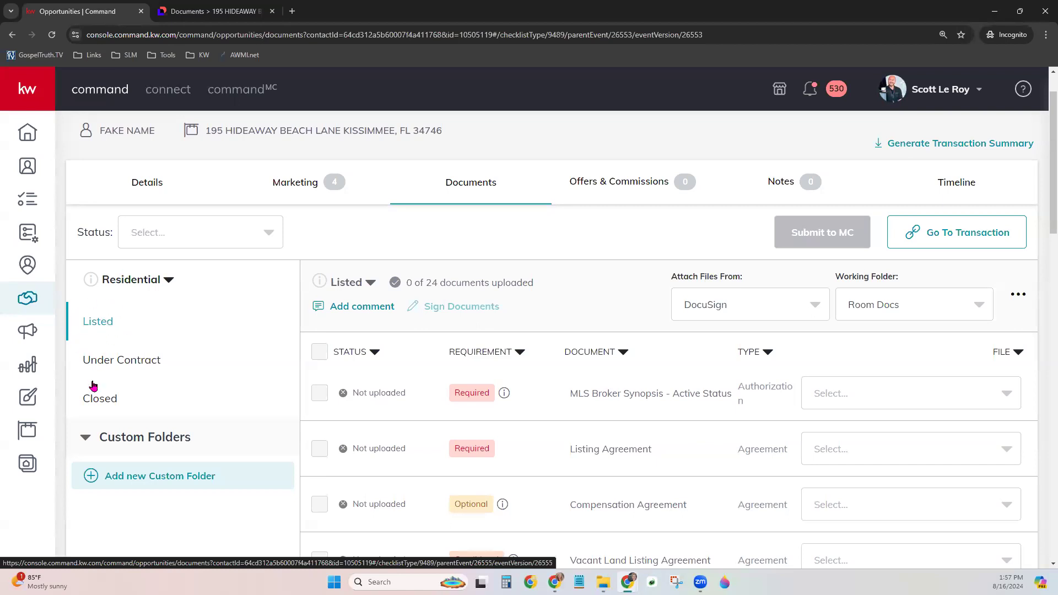
left_click(119, 361)
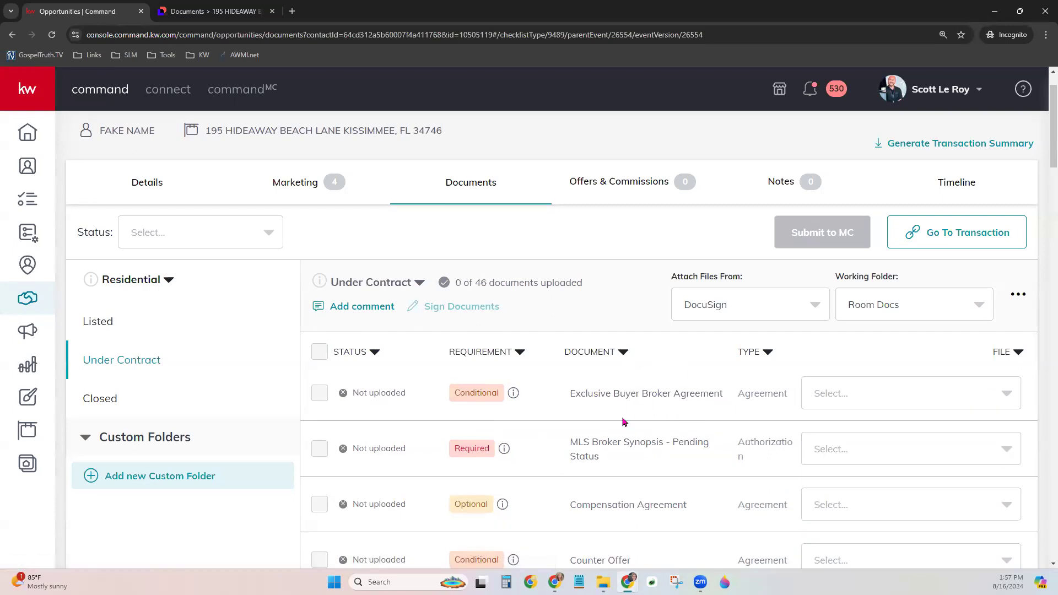
left_click(104, 325)
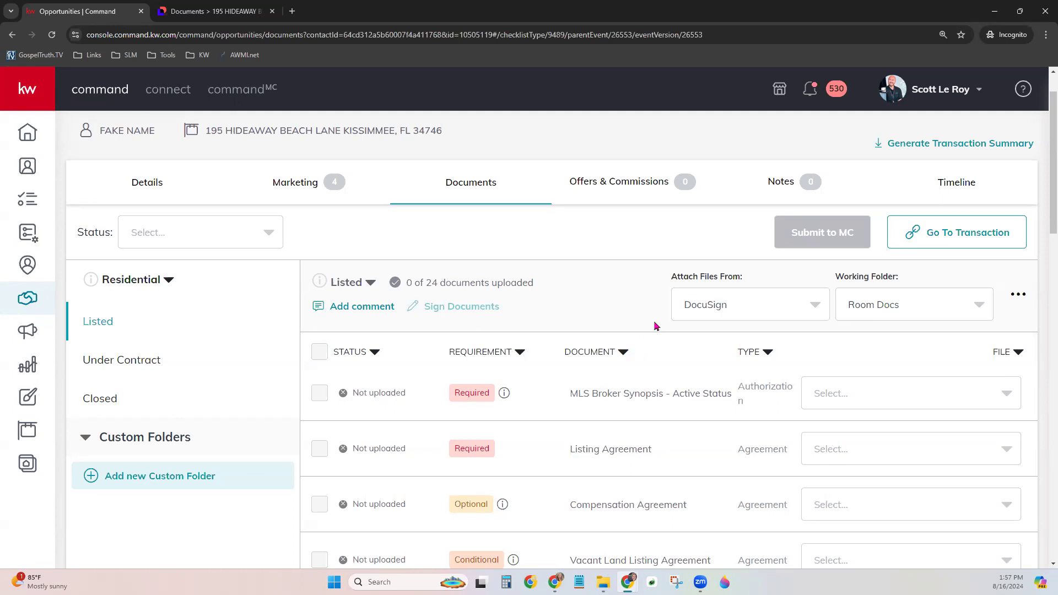
scroll(655, 326, "down", 2)
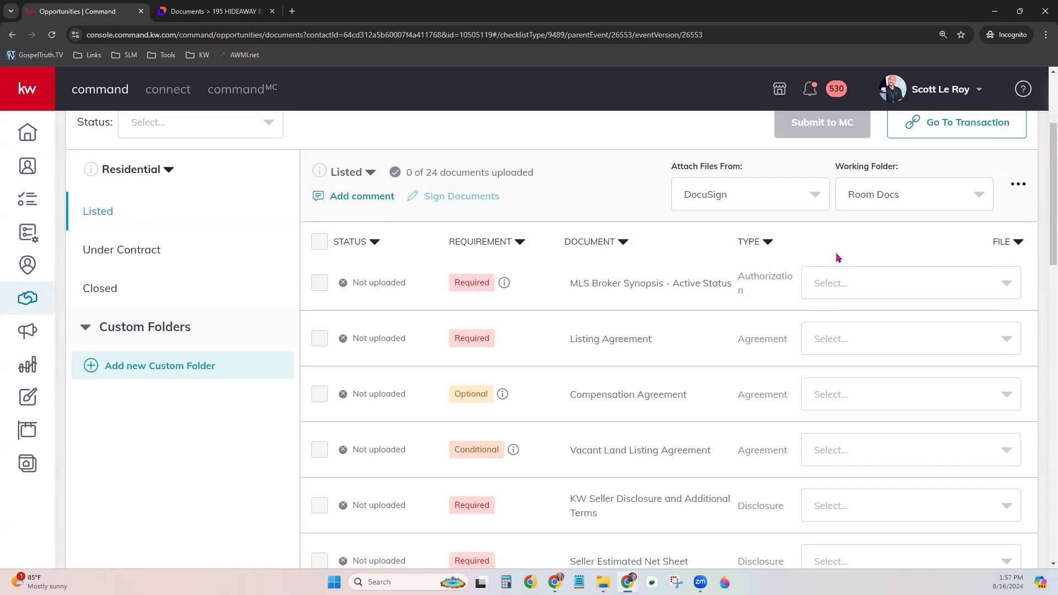
- Attach SLM Overview.pdf from DocuSign to MLS Broker Synopsis - Active Status, making 1 of 24 uploaded
left_click_drag(671, 170, 759, 164)
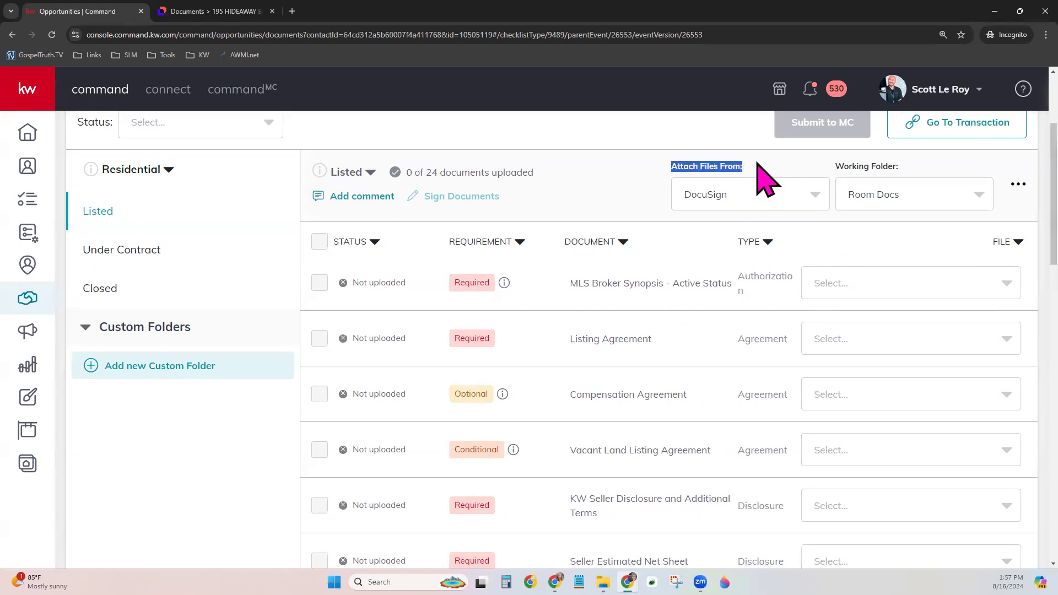
left_click(705, 200)
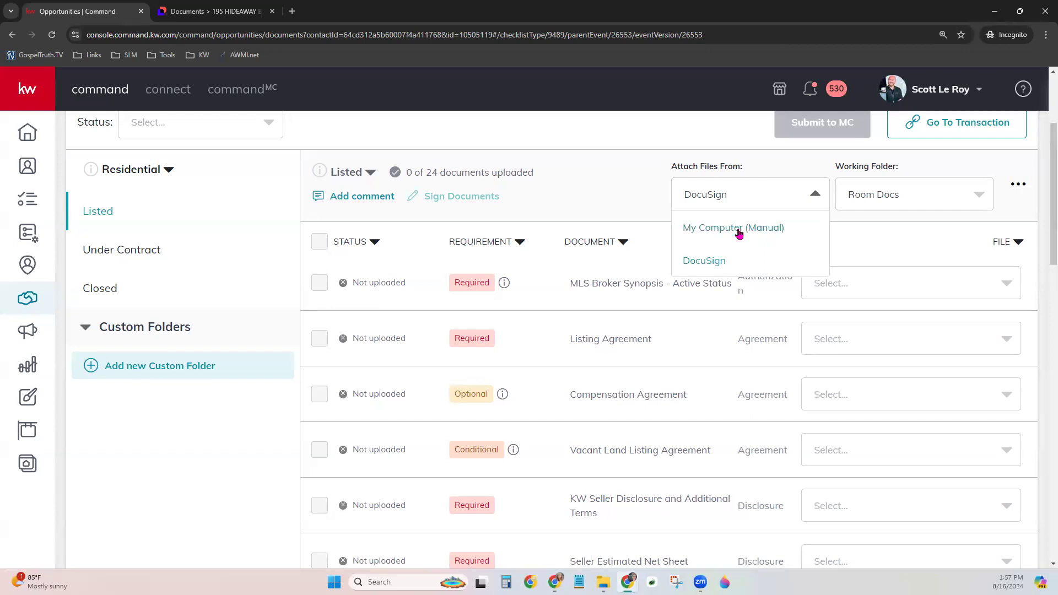
left_click(705, 200)
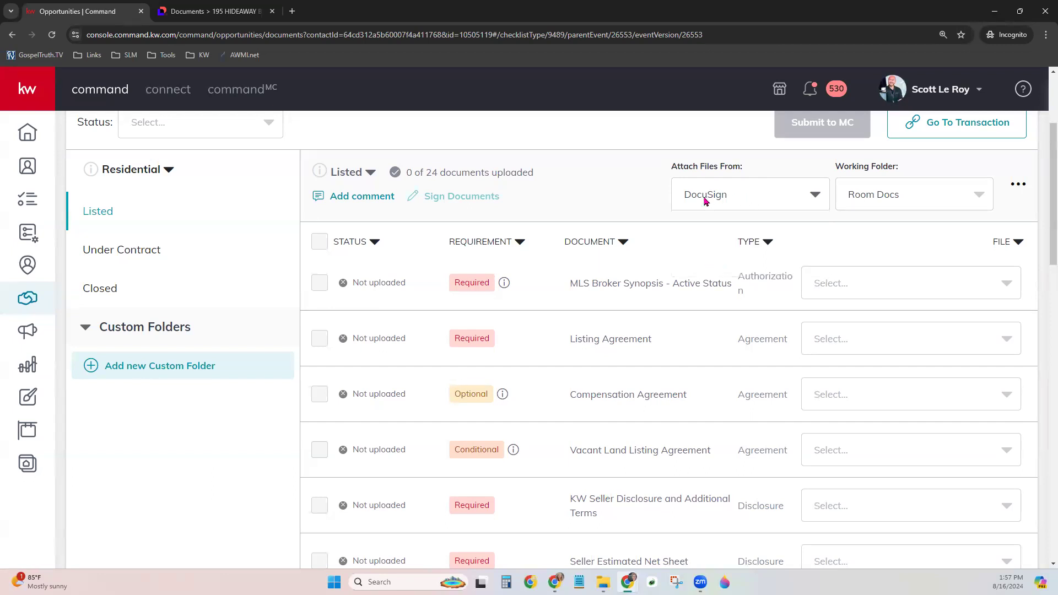
left_click(852, 291)
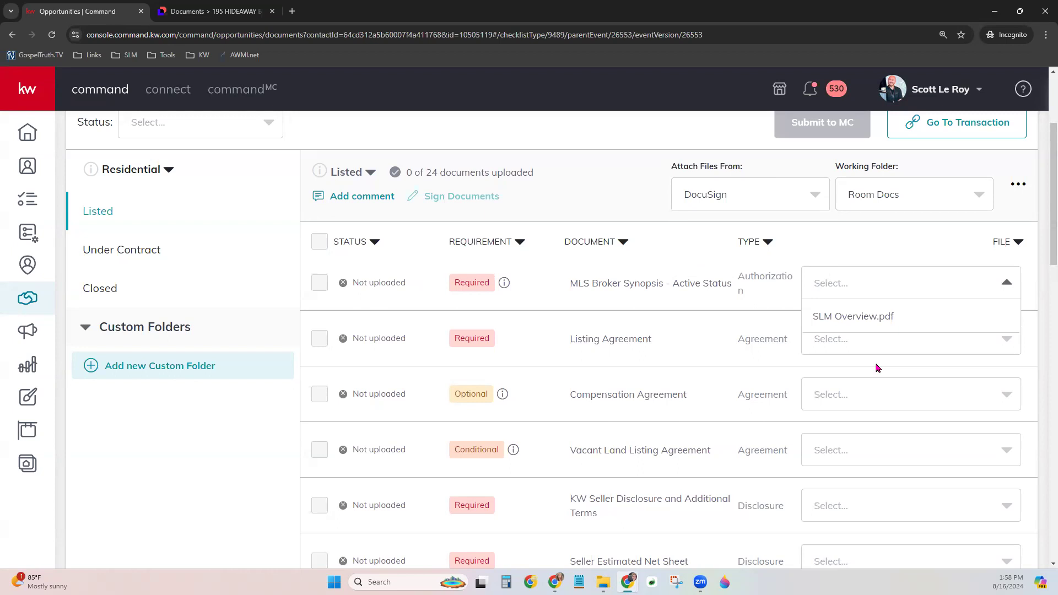
left_click(846, 321)
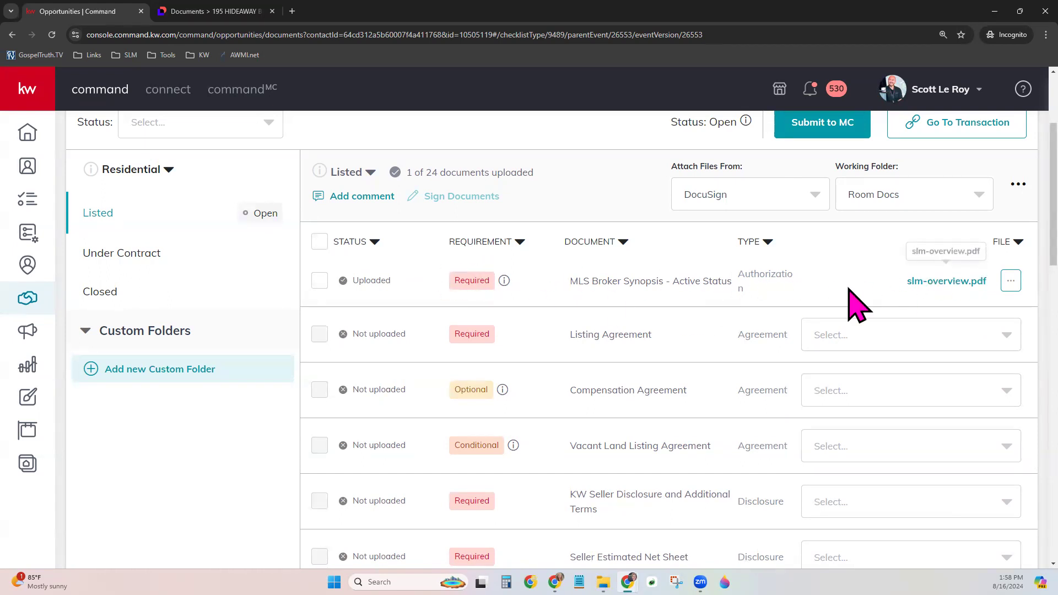
scroll(703, 355, "up", 2)
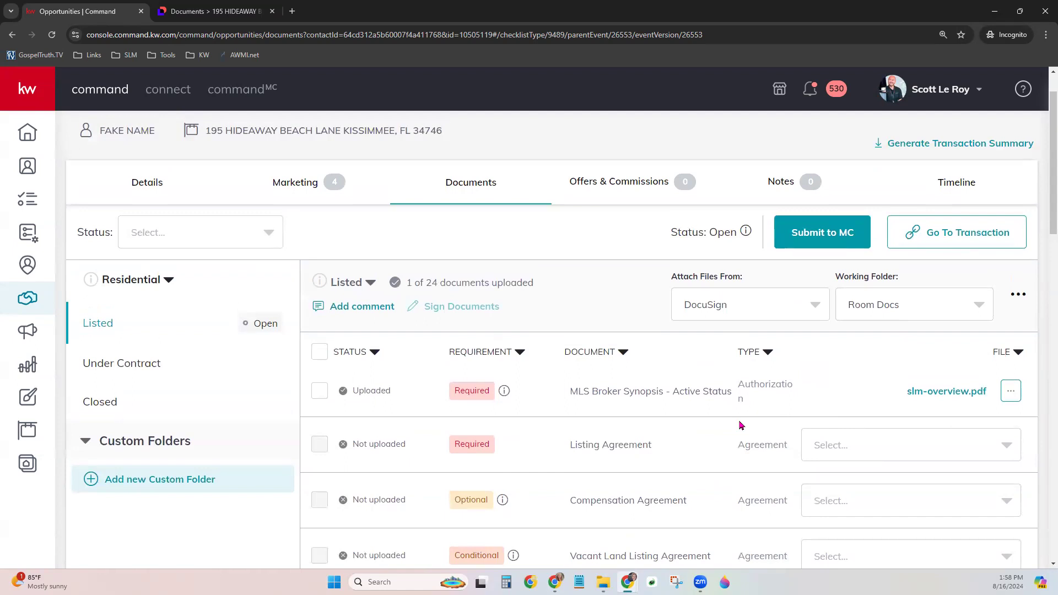
scroll(741, 425, "down", 1)
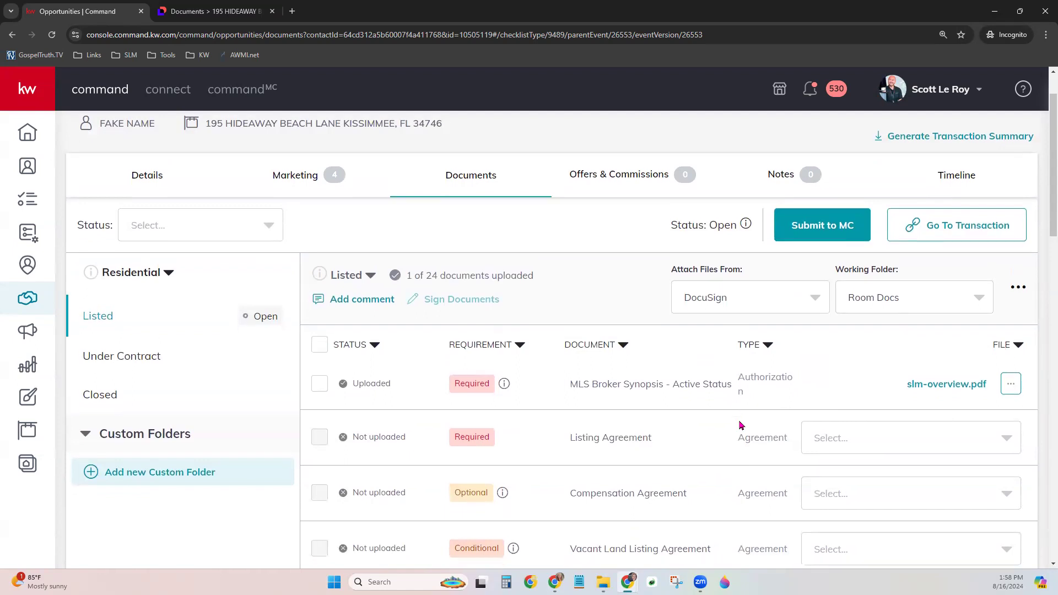
left_click(1013, 341)
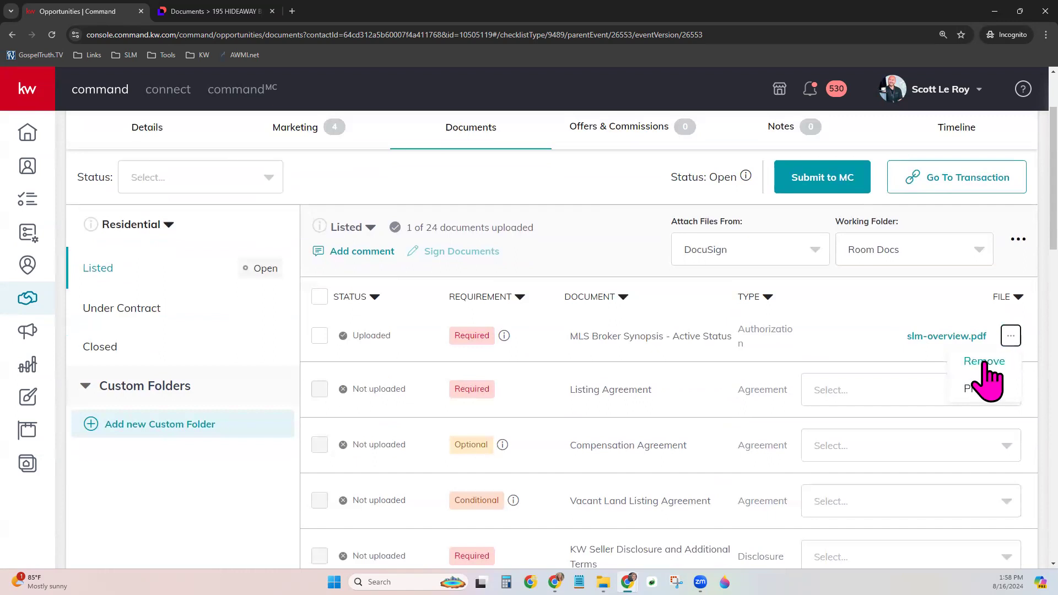
left_click(878, 307)
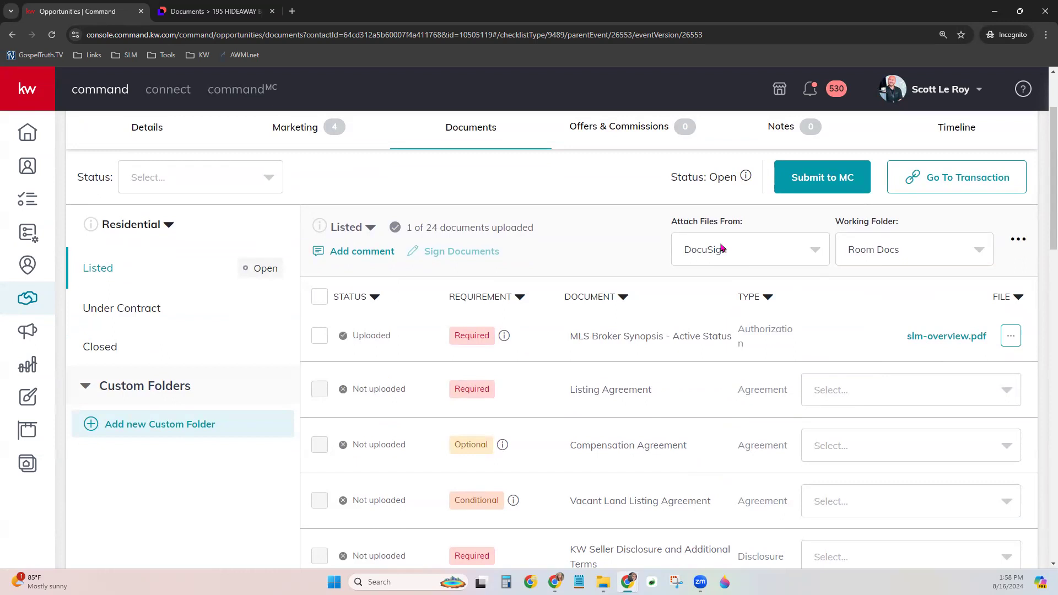
- Change Attach Files From to My Computer (Manual)
left_click_drag(670, 218, 750, 258)
left_click(751, 259)
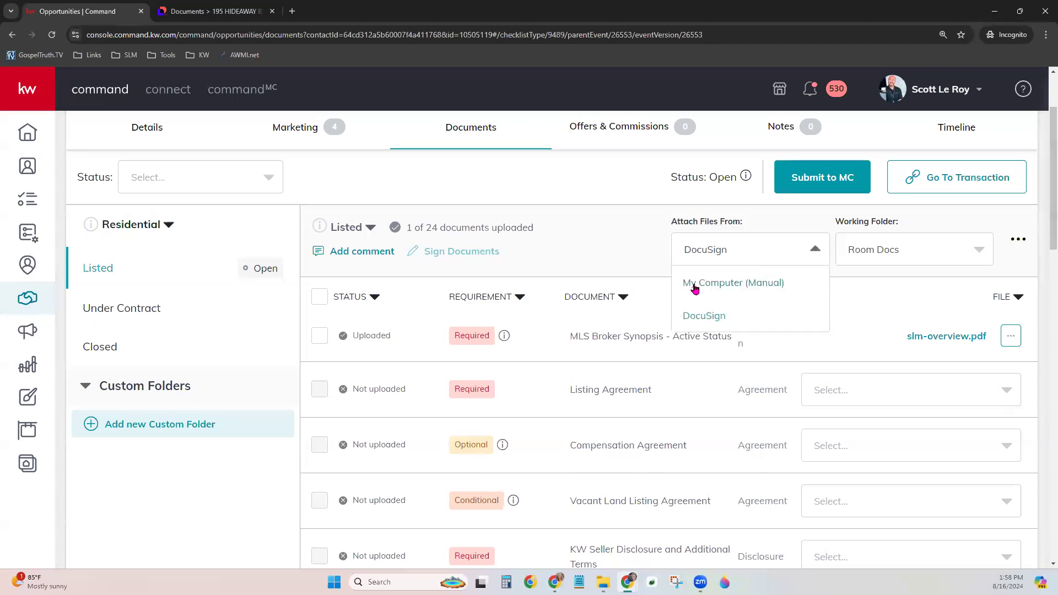
left_click(742, 283)
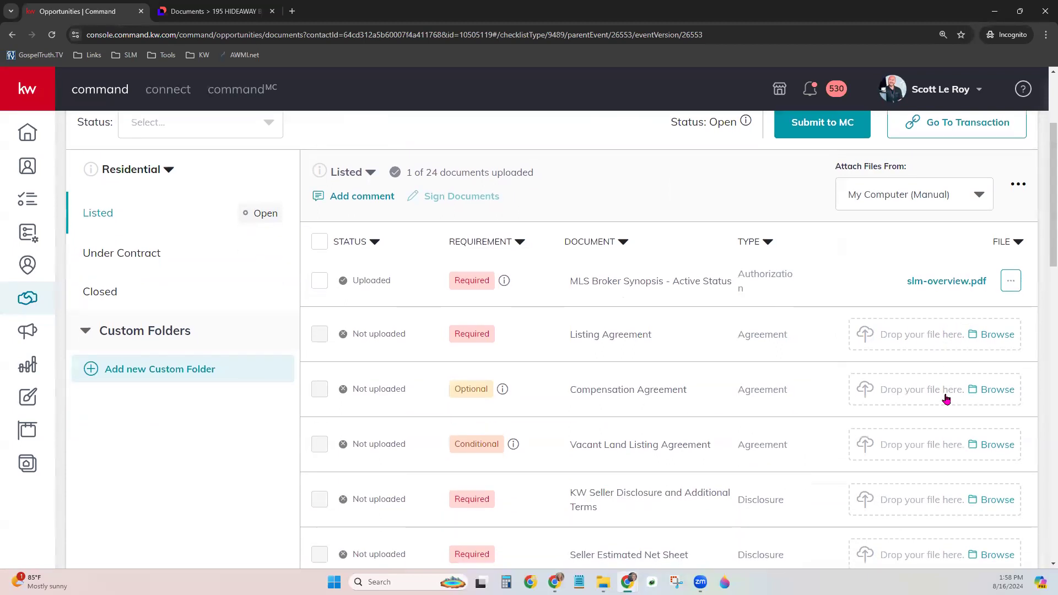
scroll(944, 397, "down", 2)
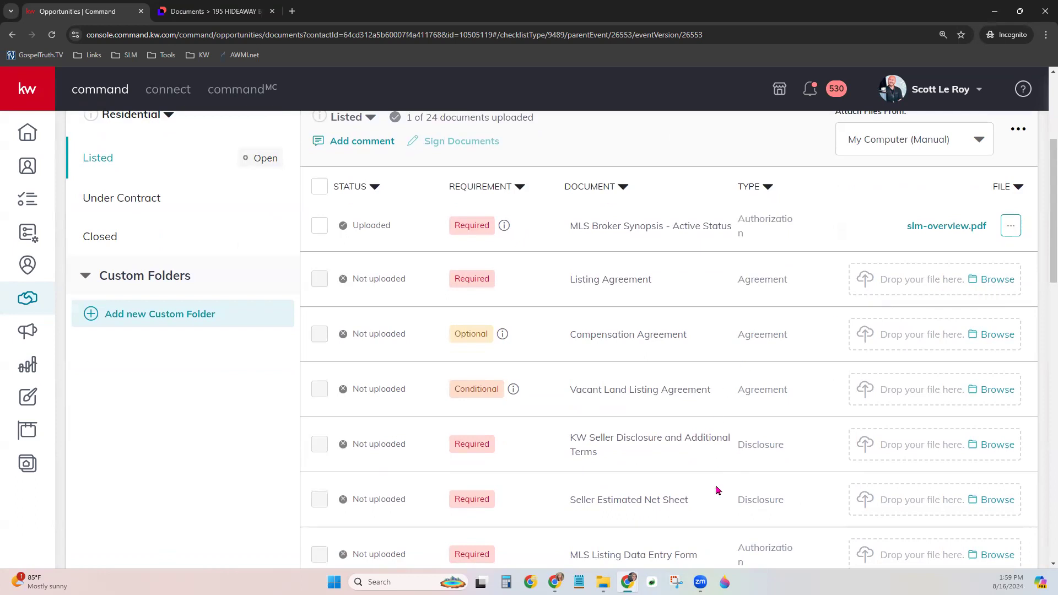
- Drag SLM Overview from the Downloads folder onto the Listing Agreement item, reaching 2 of 24
left_click(603, 582)
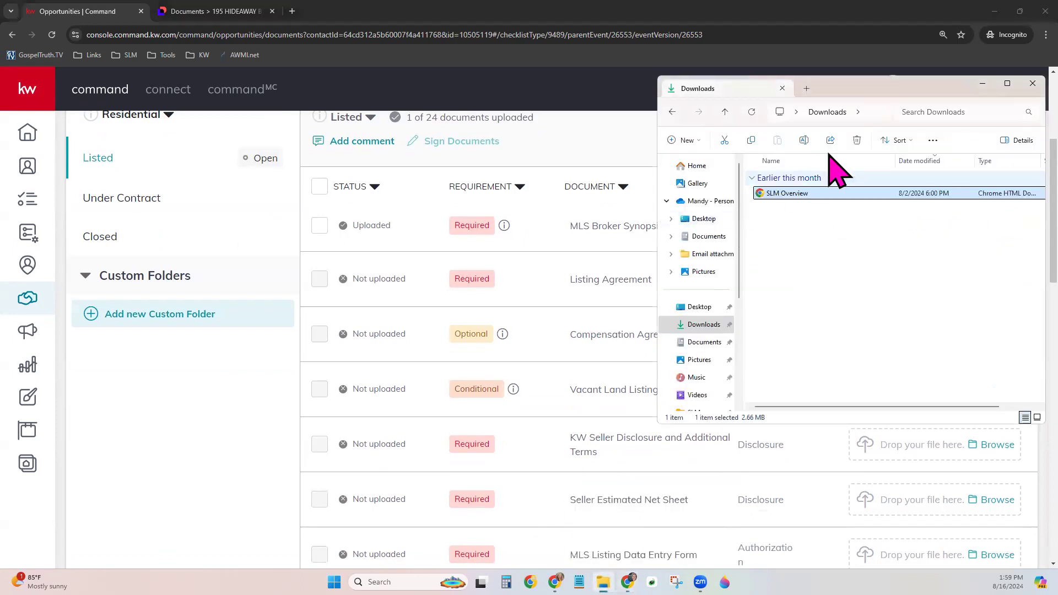
left_click_drag(898, 84, 340, 86)
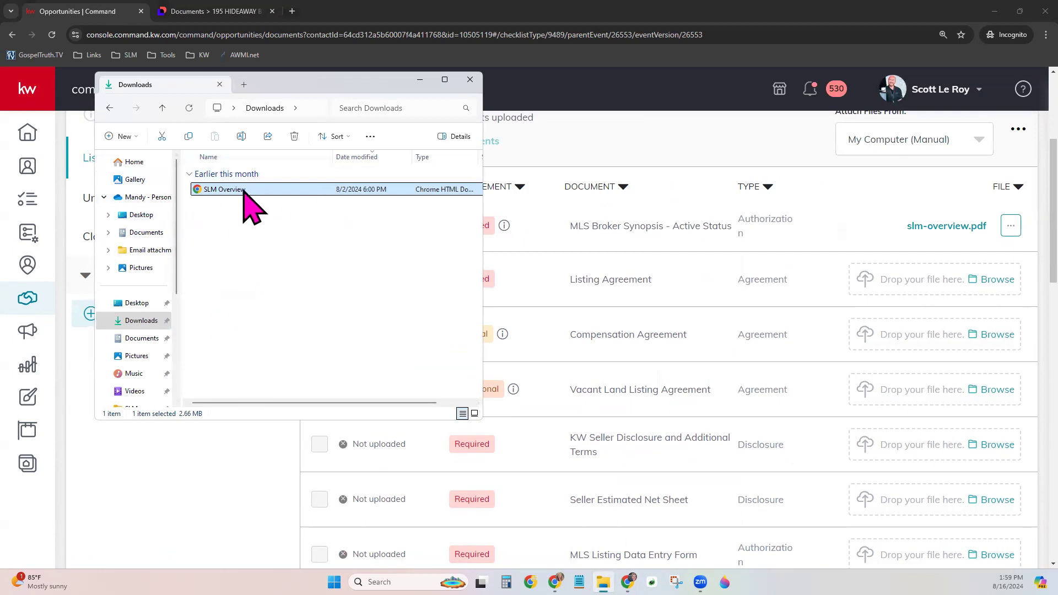
left_click_drag(226, 189, 937, 311)
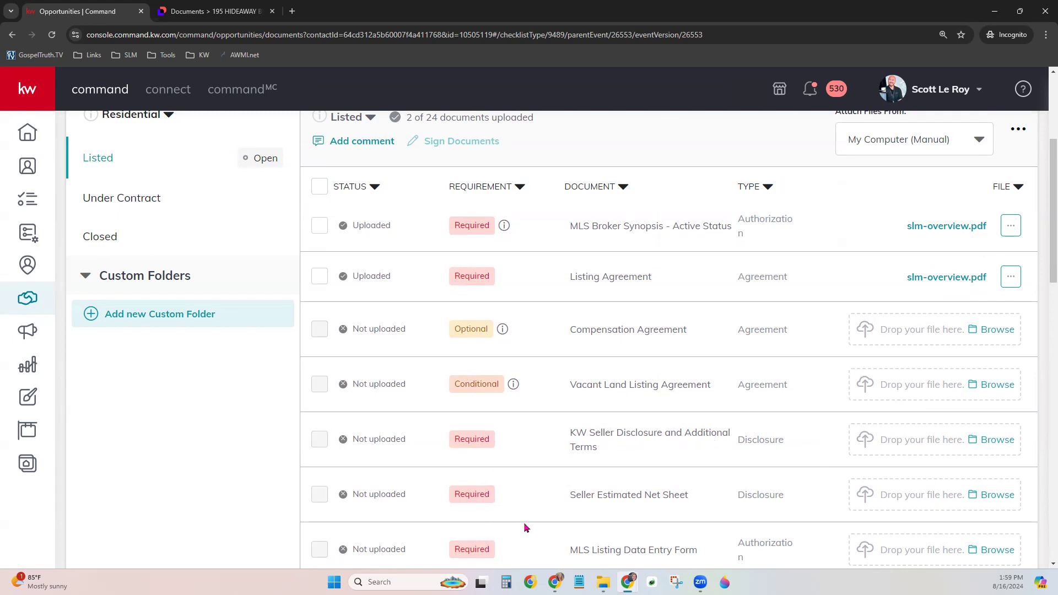
scroll(524, 528, "up", 2)
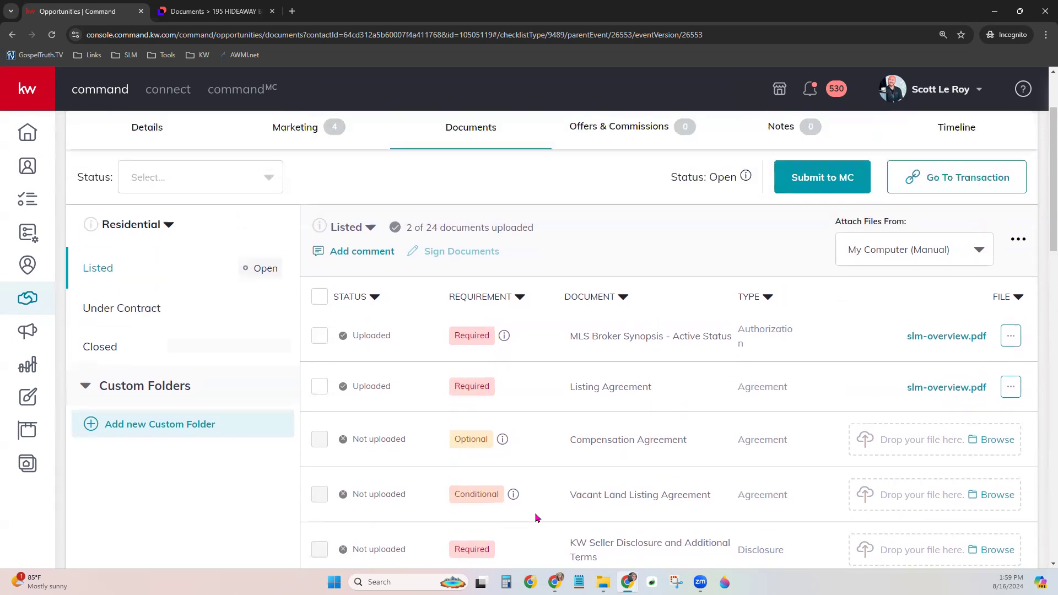
- Sort the Listed checklist by Requirement so Required items like Seller Estimated Net Sheet come first
left_click(520, 297)
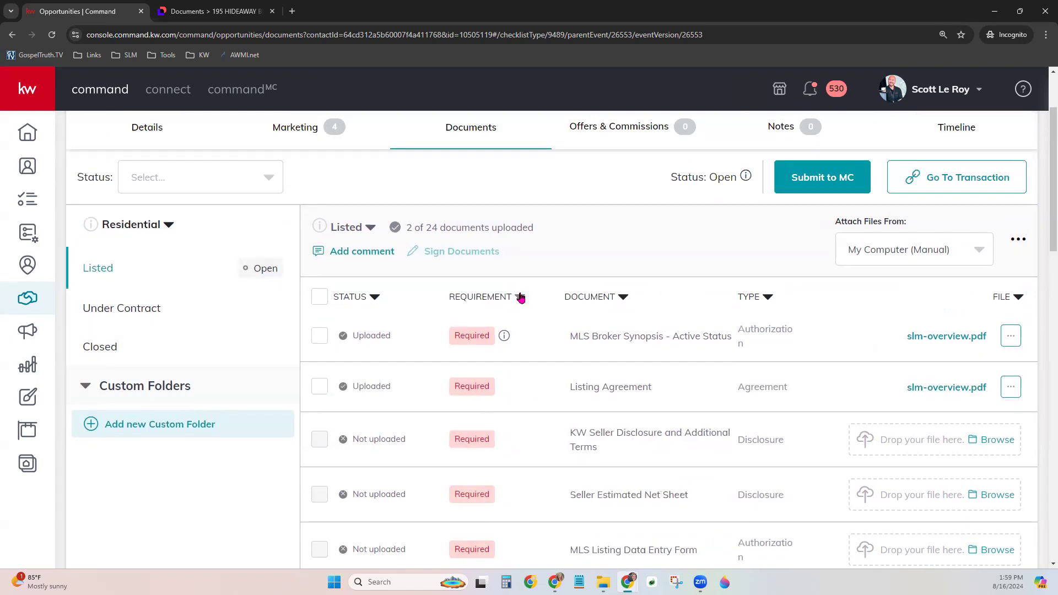
left_click(520, 297)
left_click(520, 298)
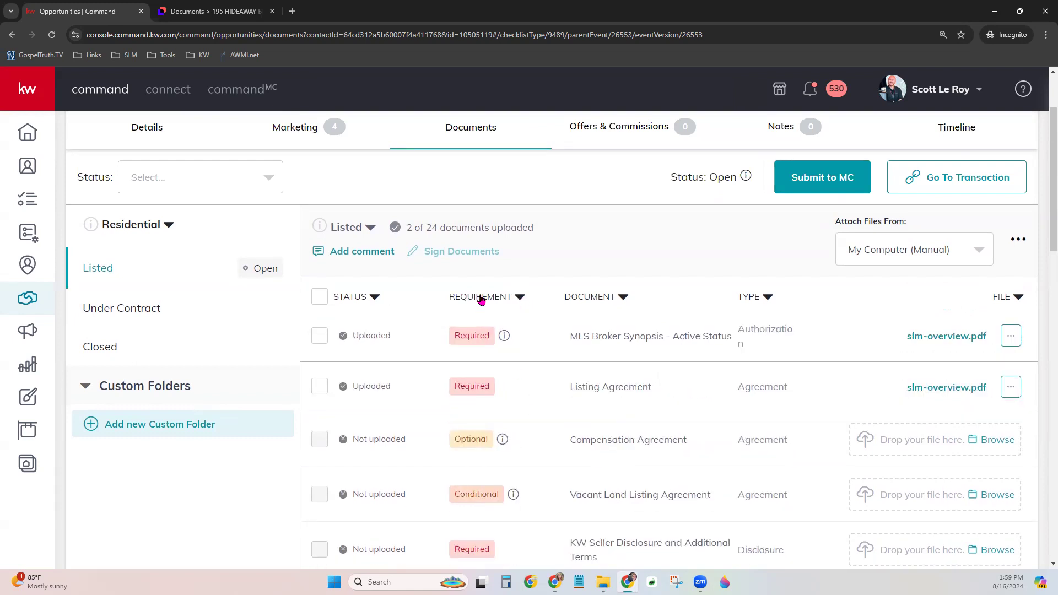
scroll(532, 347, "down", 2)
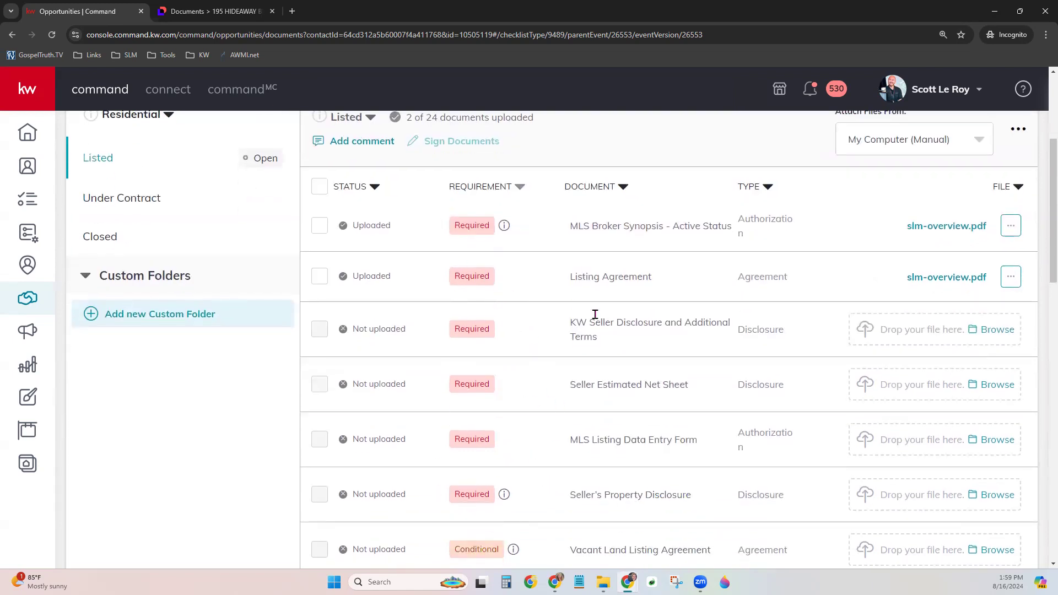
scroll(665, 414, "down", 1)
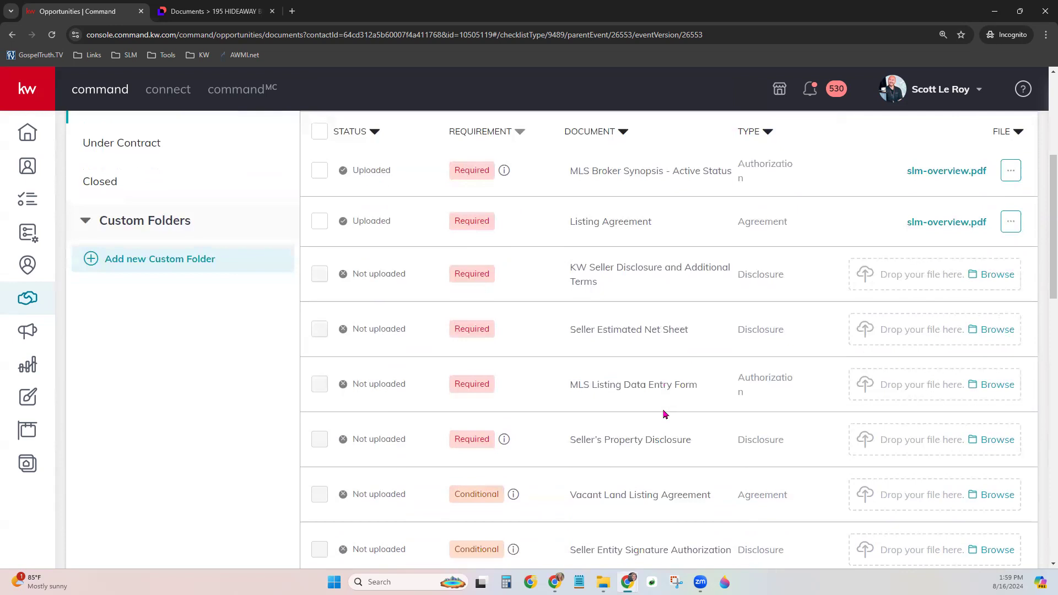
scroll(664, 414, "up", 4)
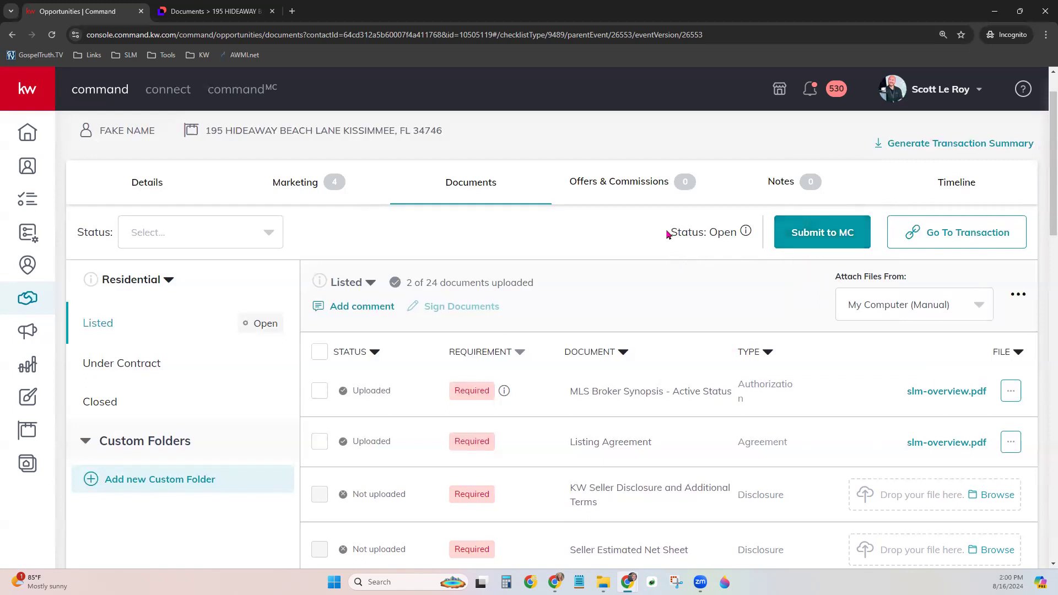
- Read the 72-hour submission deadline note behind the Listed stage's Open status
left_click_drag(668, 232, 746, 233)
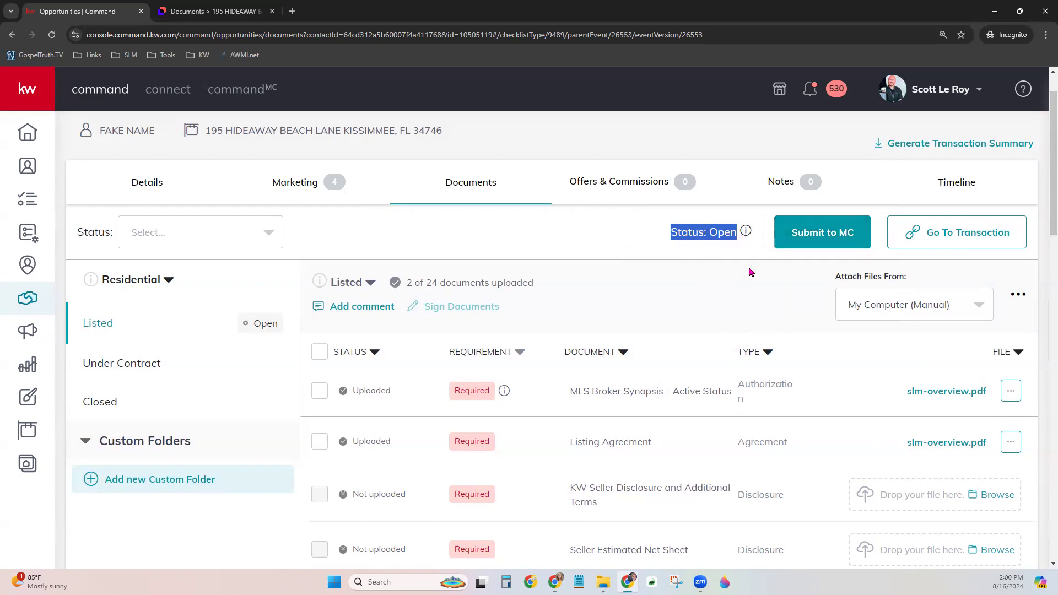
mouse_move(747, 241)
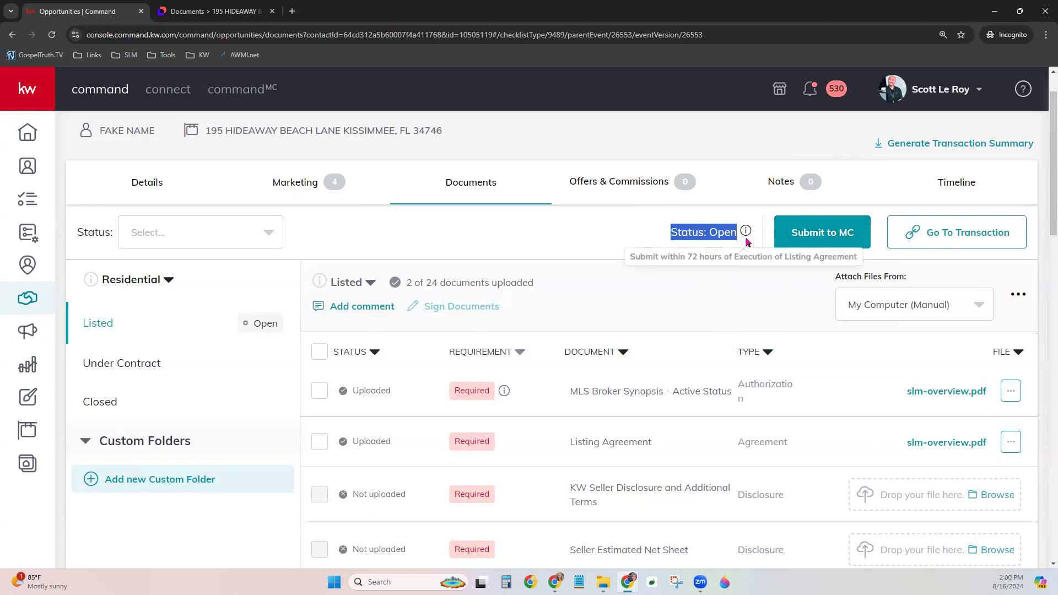
scroll(744, 356, "up", 1)
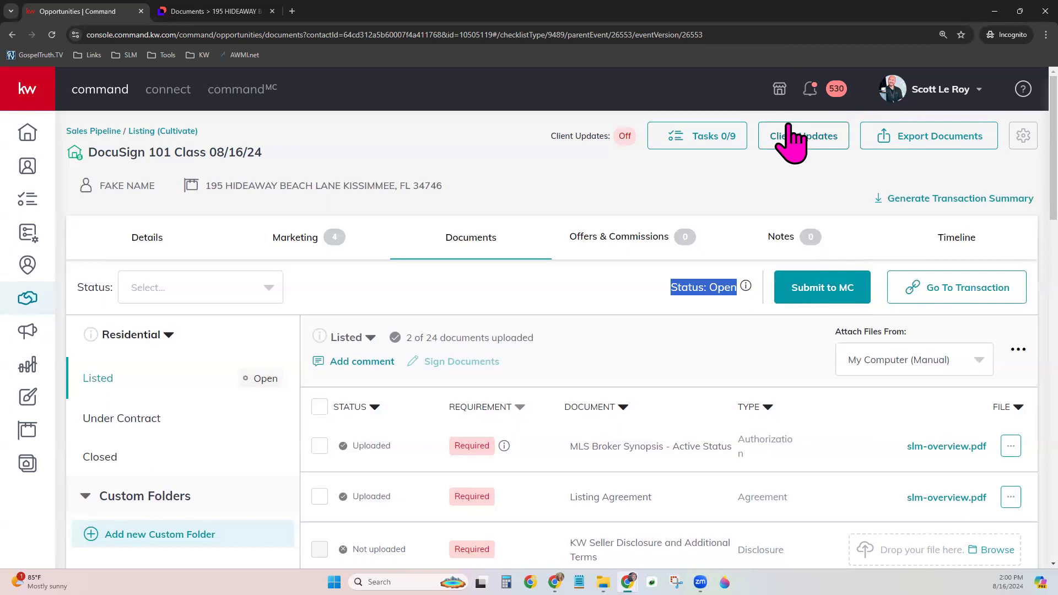
- Scroll through the notifications panel, then dismiss it to return to the Listed checklist
left_click(808, 88)
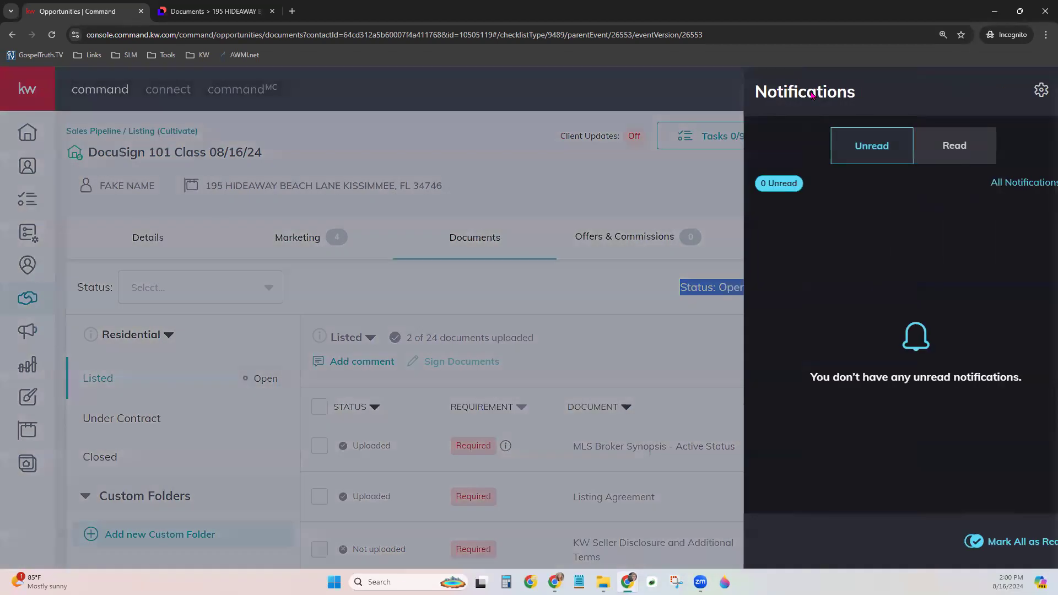
scroll(863, 352, "down", 8)
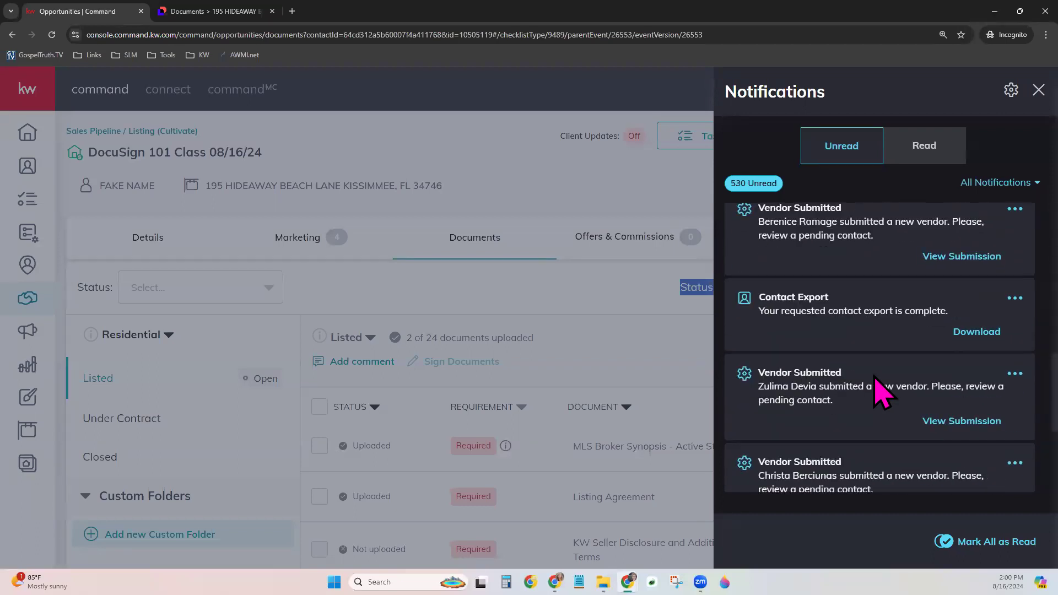
scroll(880, 391, "down", 4)
scroll(874, 375, "down", 5)
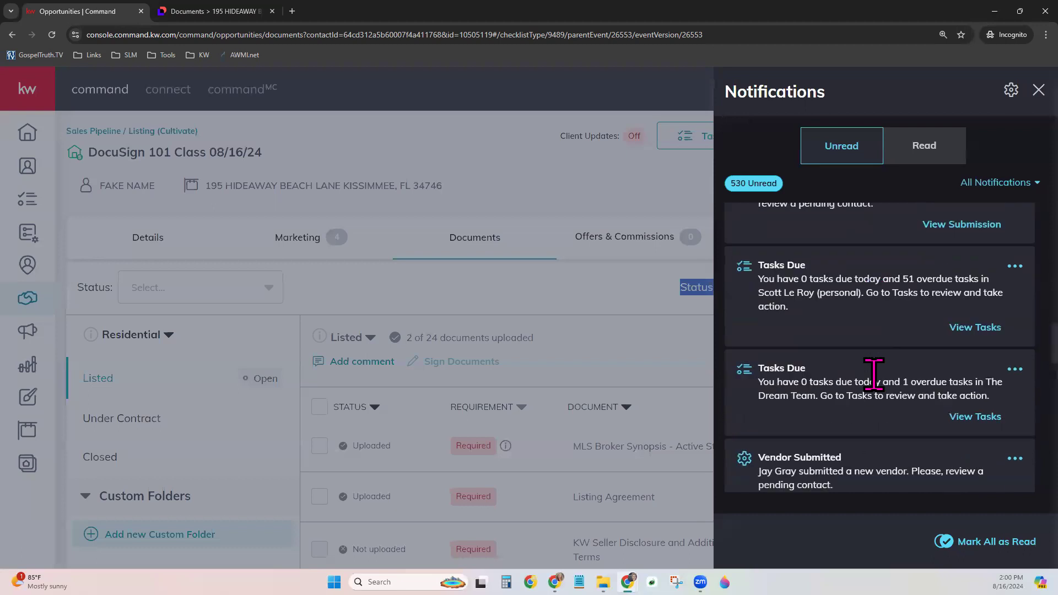
scroll(873, 375, "down", 6)
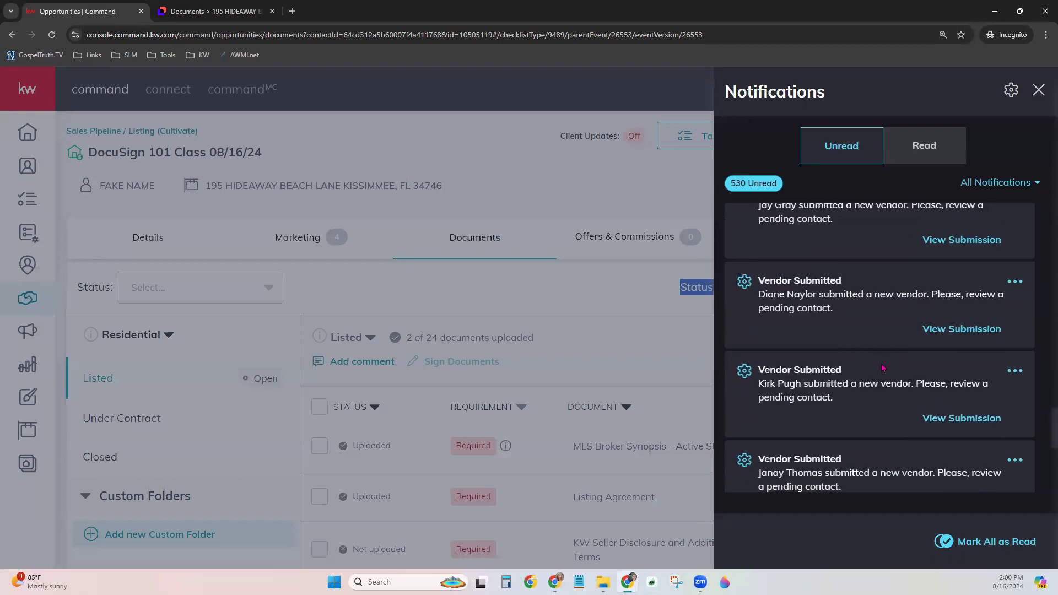
scroll(882, 362, "down", 5)
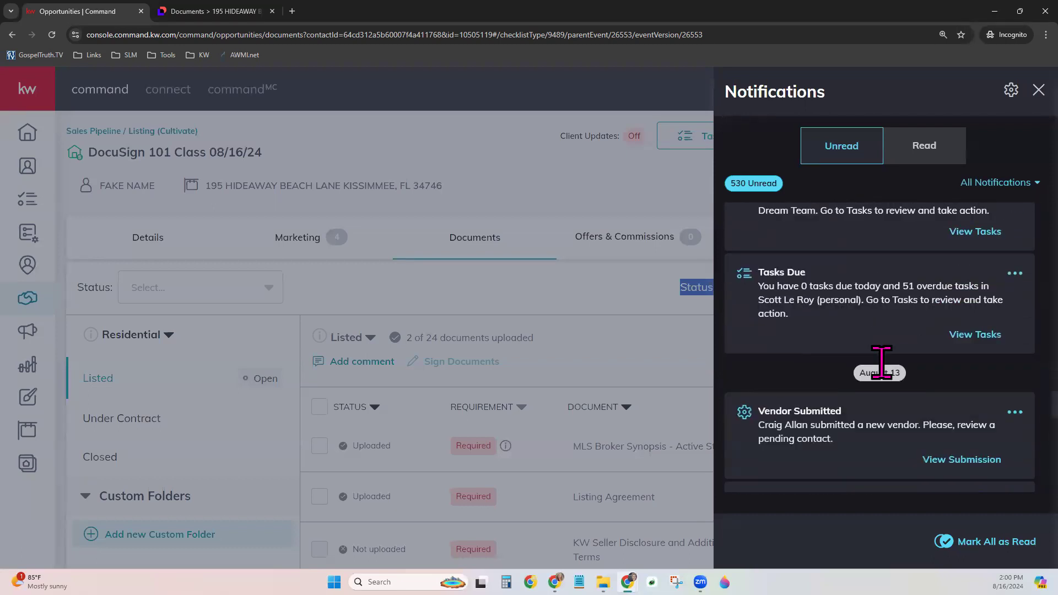
scroll(900, 337, "down", 5)
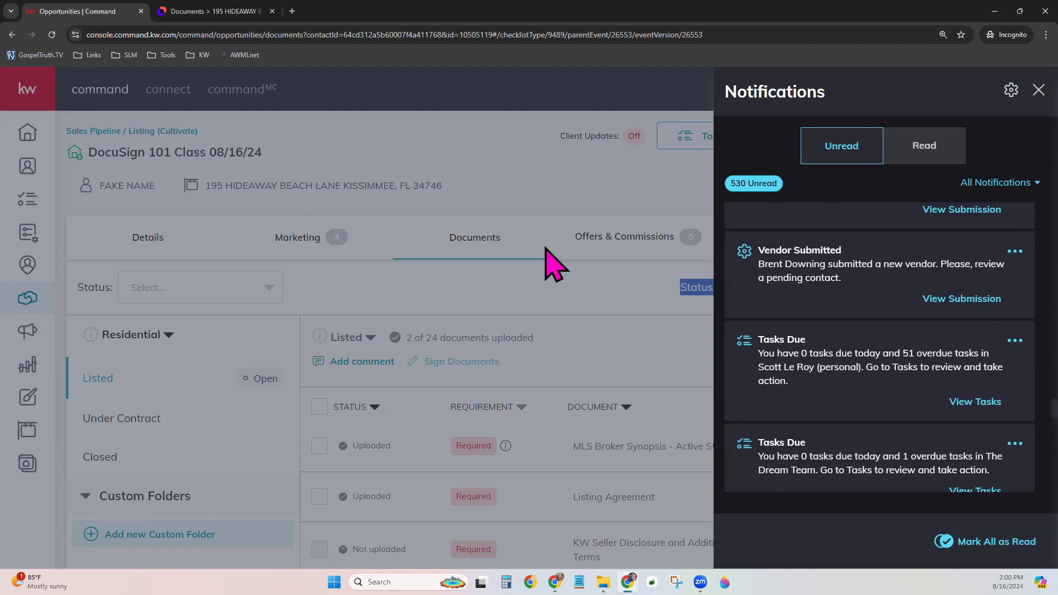
left_click(545, 174)
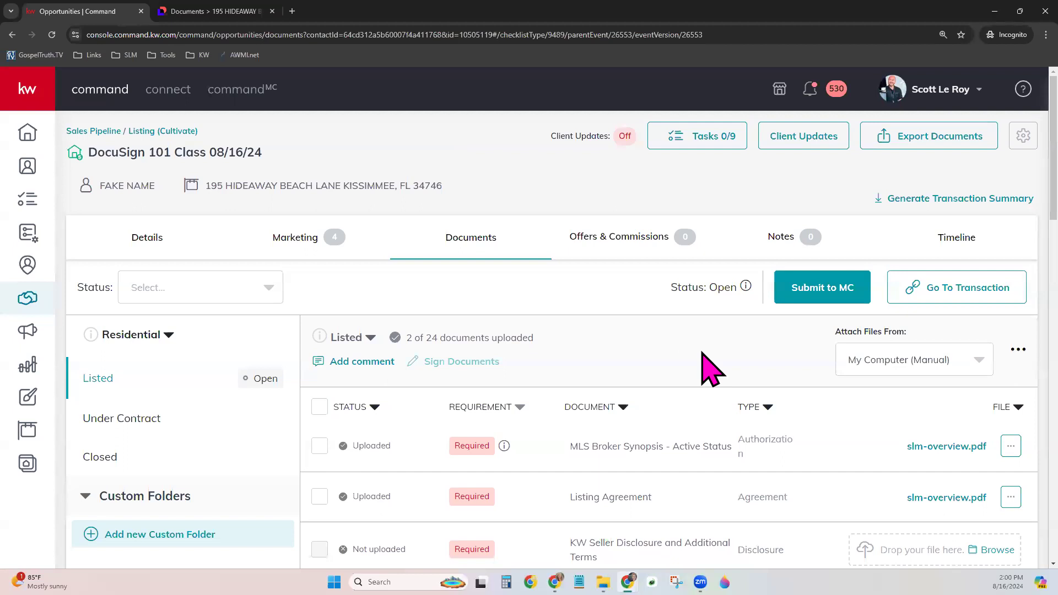
scroll(634, 347, "down", 1)
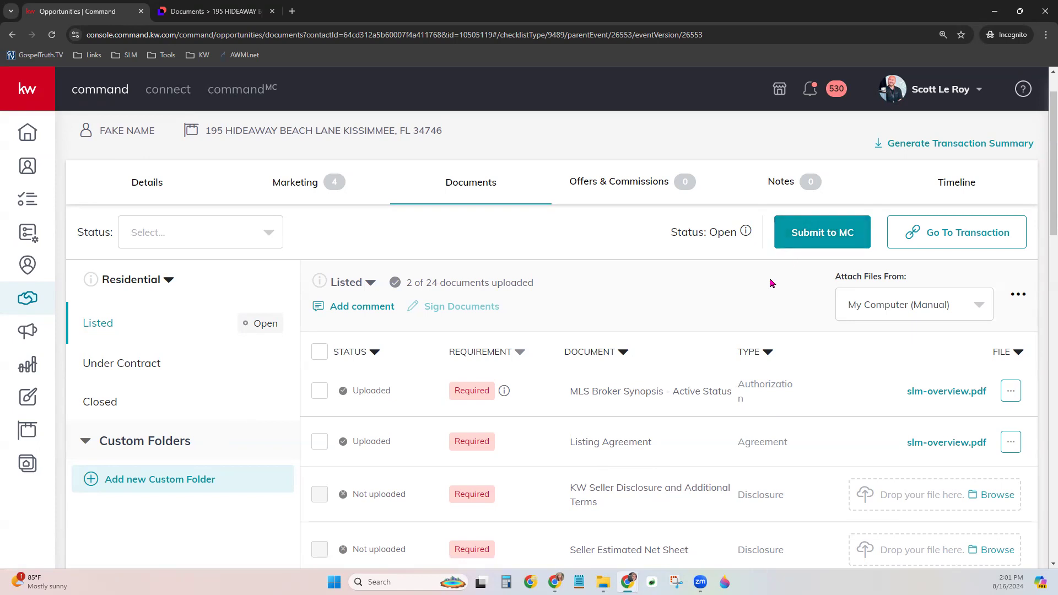
scroll(664, 353, "up", 1)
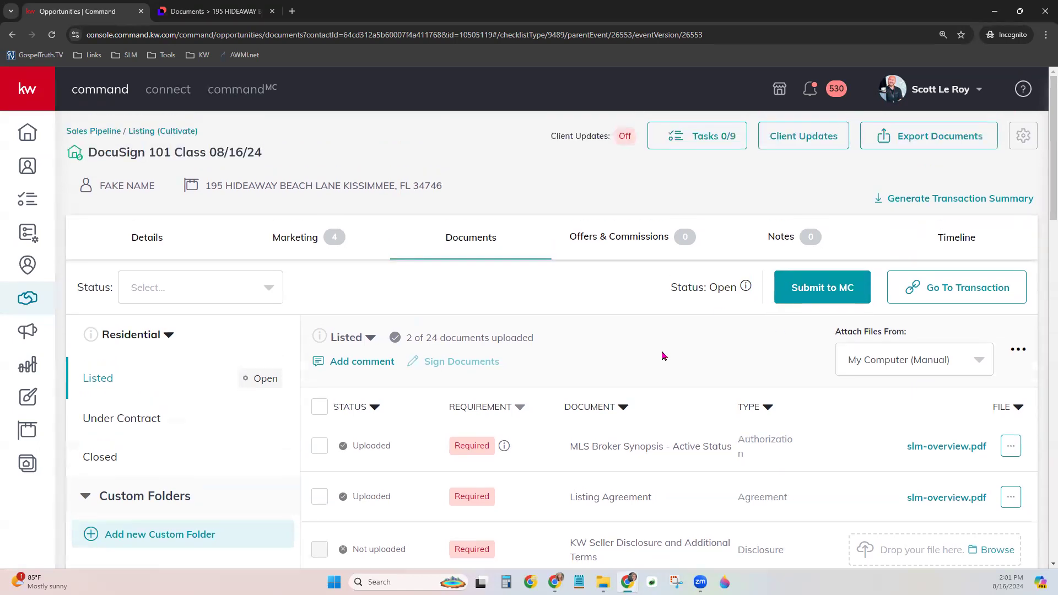